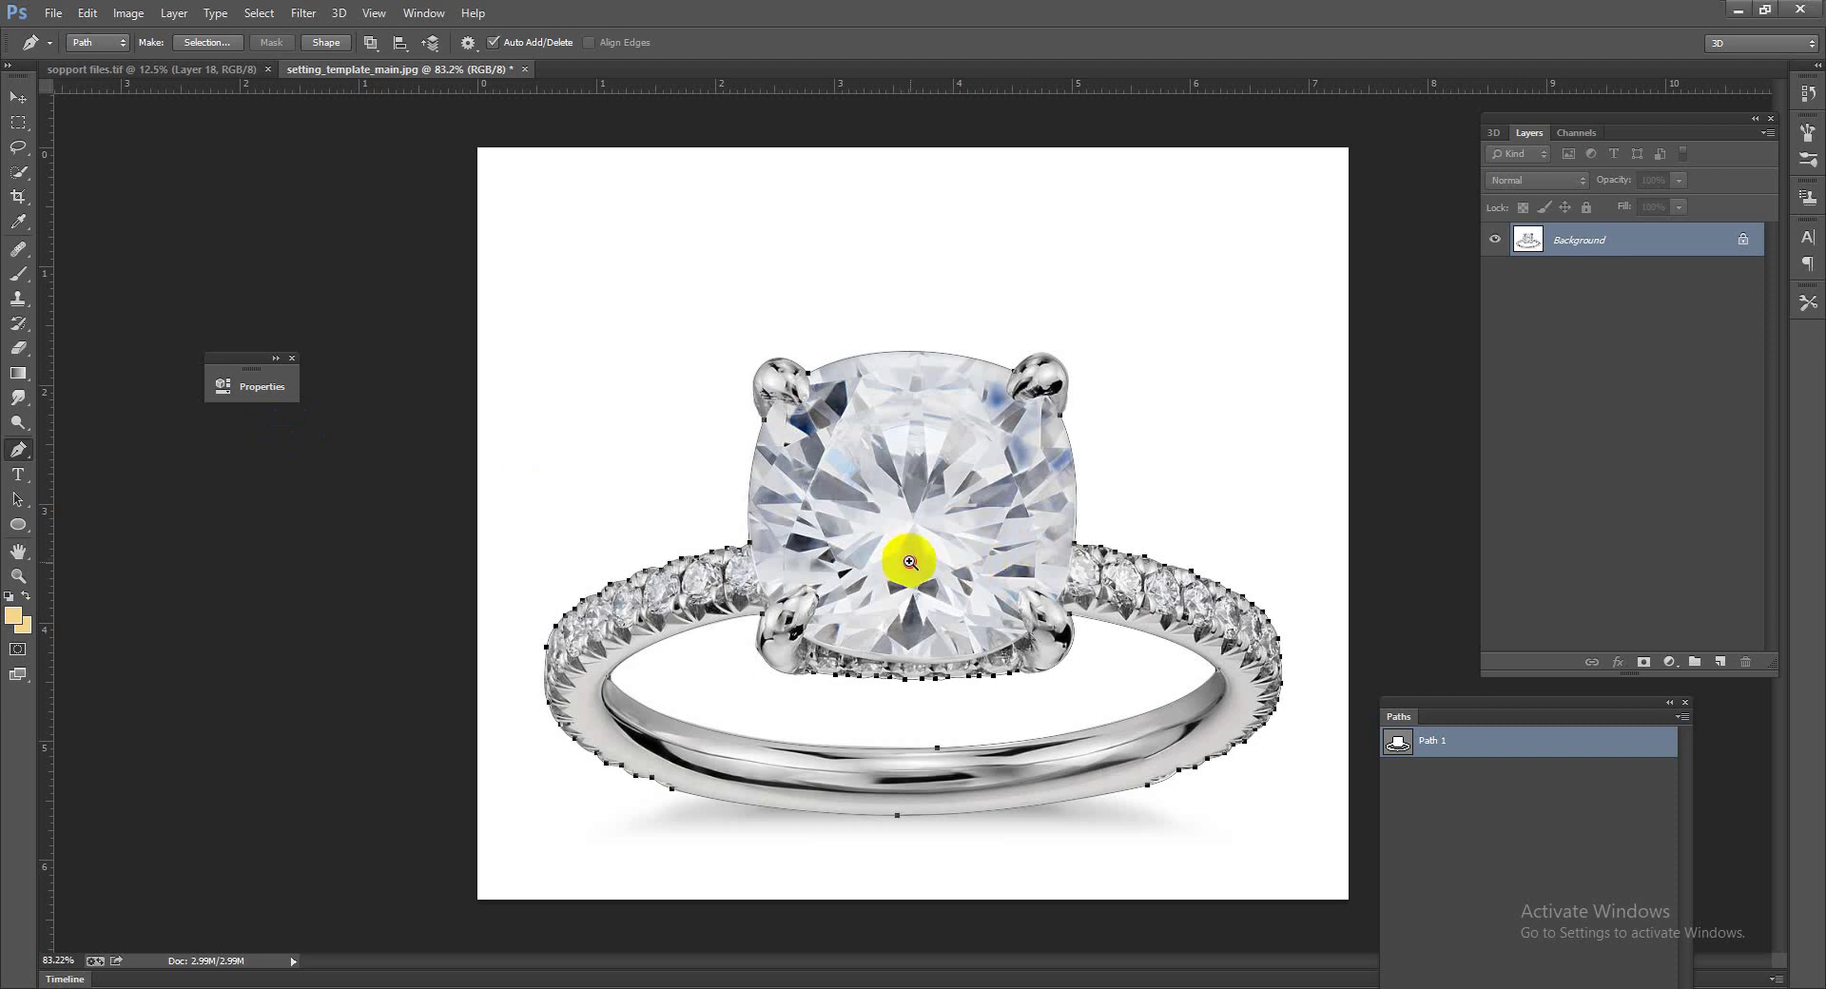
# Step: Load Path 1 as a selection and copy the ring onto two new layers
pyautogui.moveTo(888, 523); pyautogui.dragTo(995, 590)
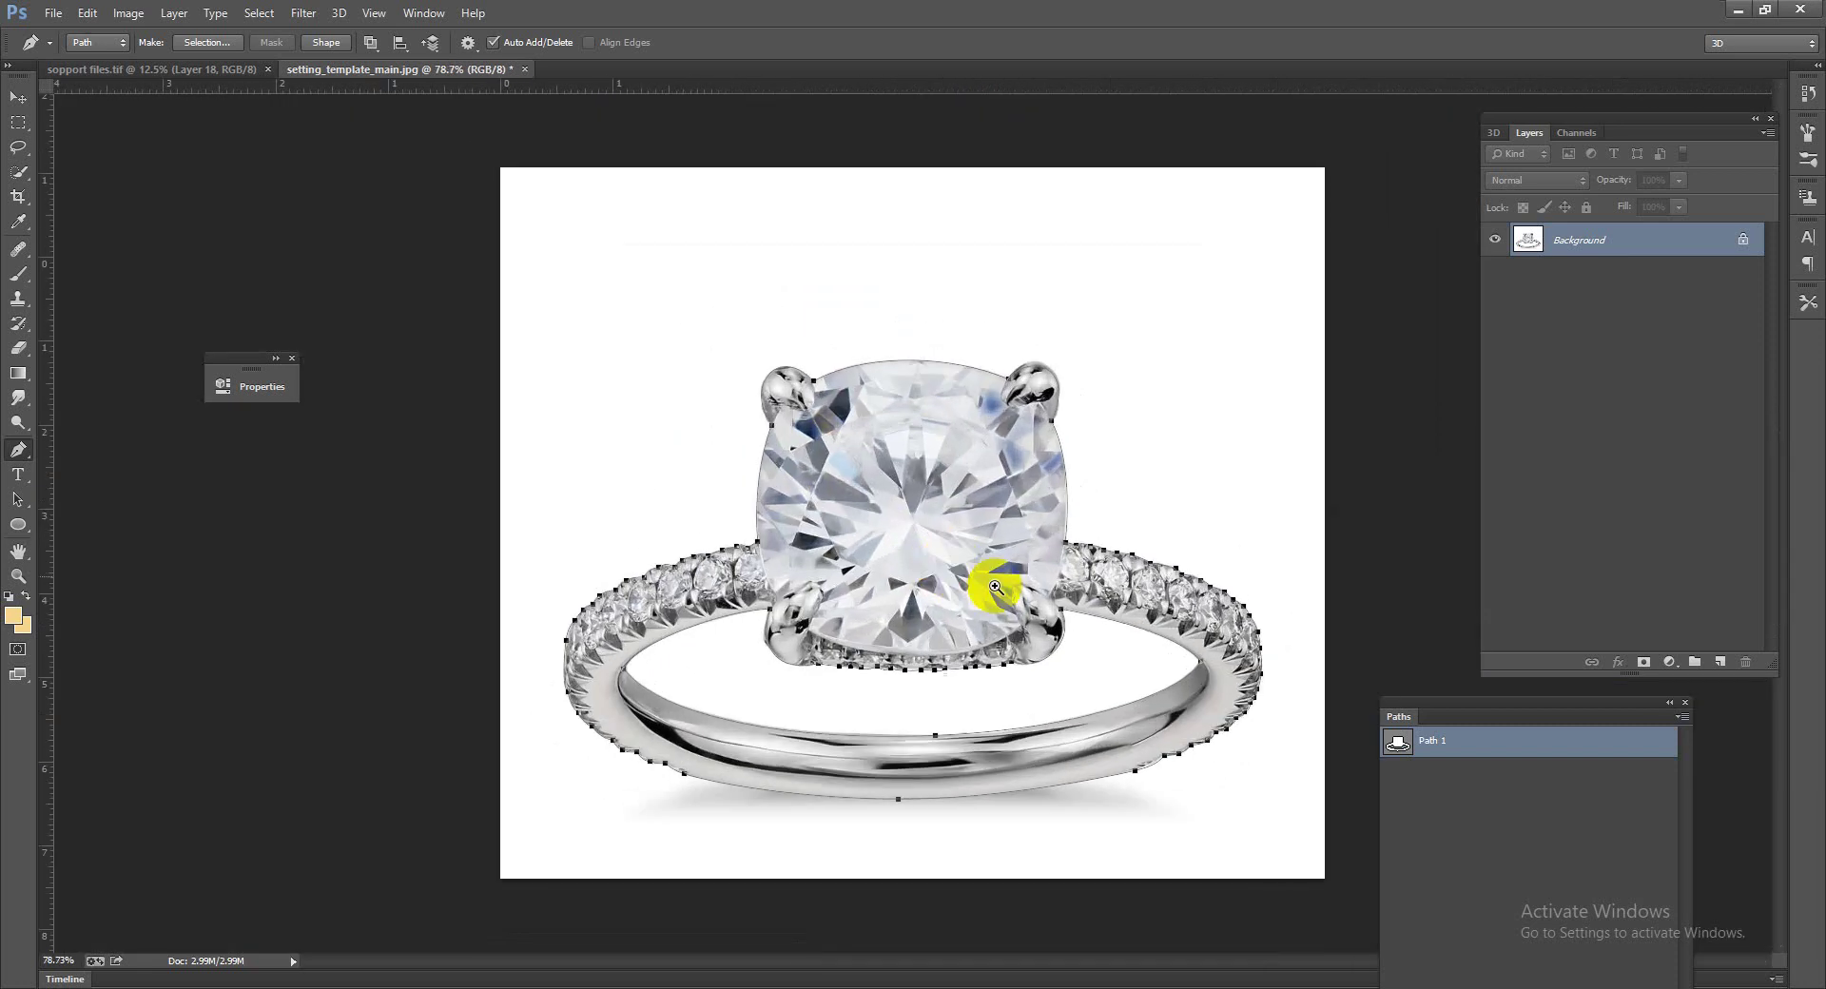
pyautogui.keyDown('ctrl'); pyautogui.click(1398, 742); pyautogui.keyUp('ctrl')
pyautogui.moveTo(1174, 671); pyautogui.dragTo(1100, 612)
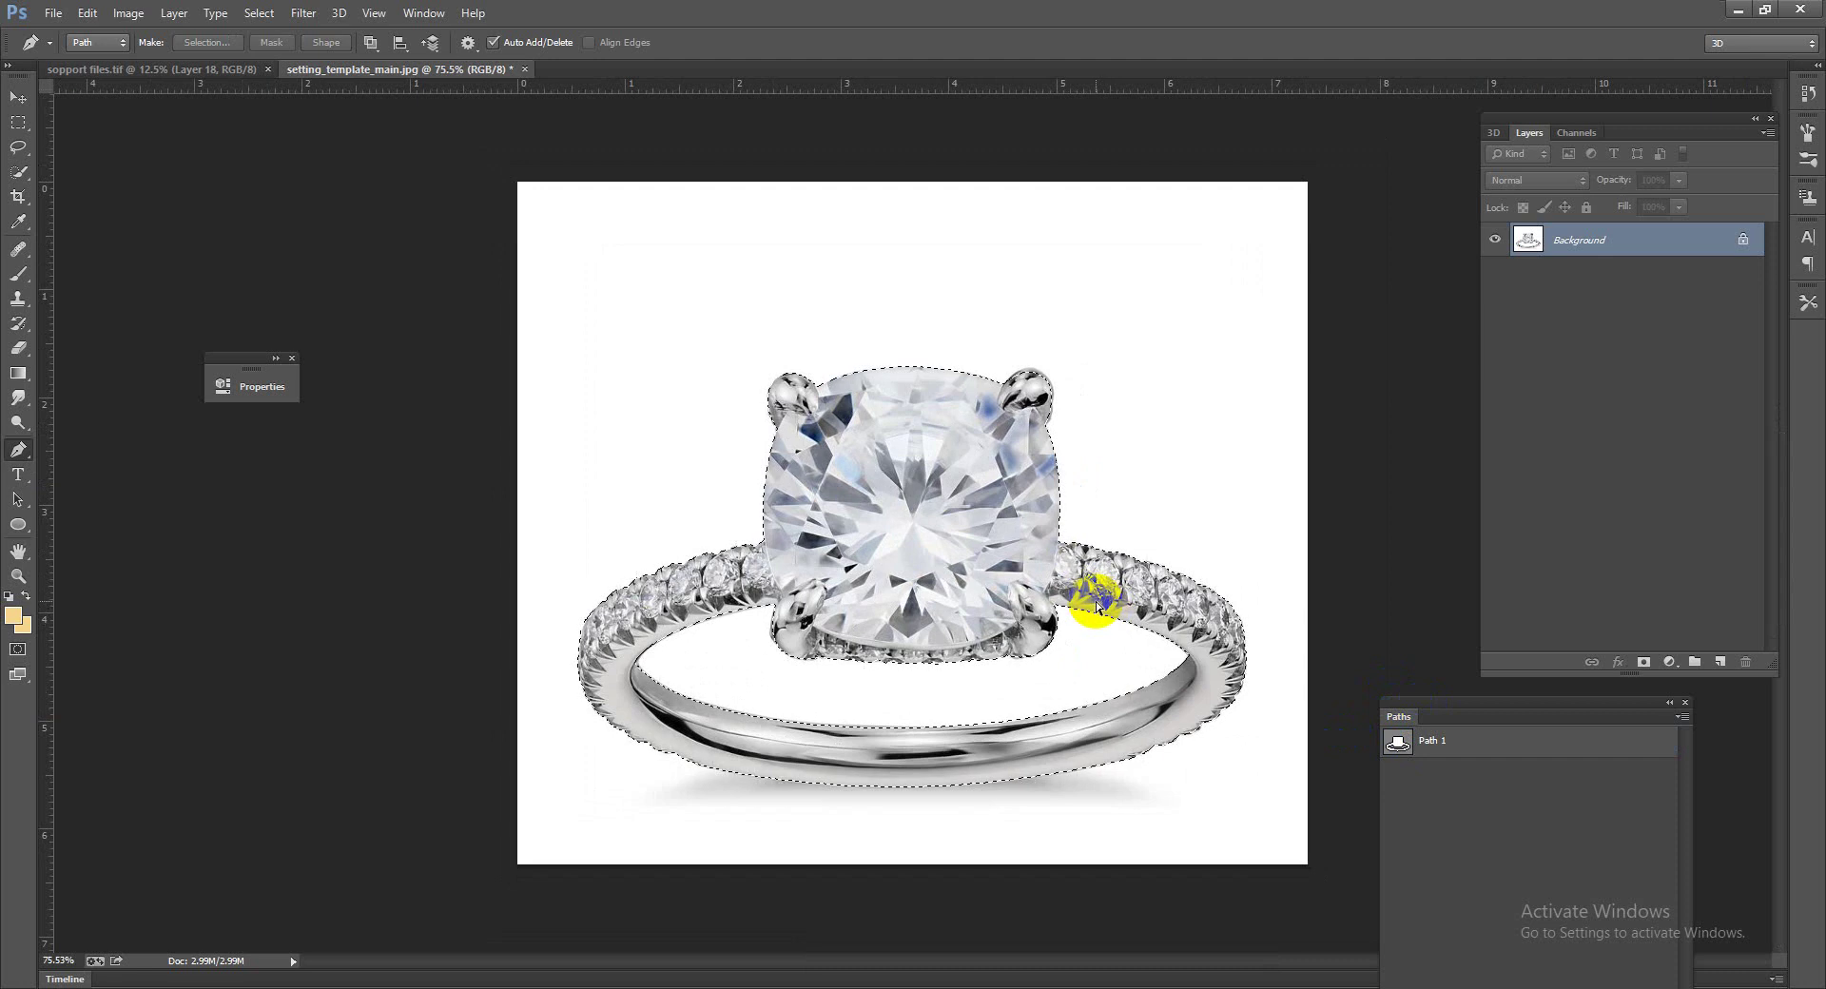
pyautogui.hotkey('ctrl', 'j')
pyautogui.hotkey('ctrl', 'j')
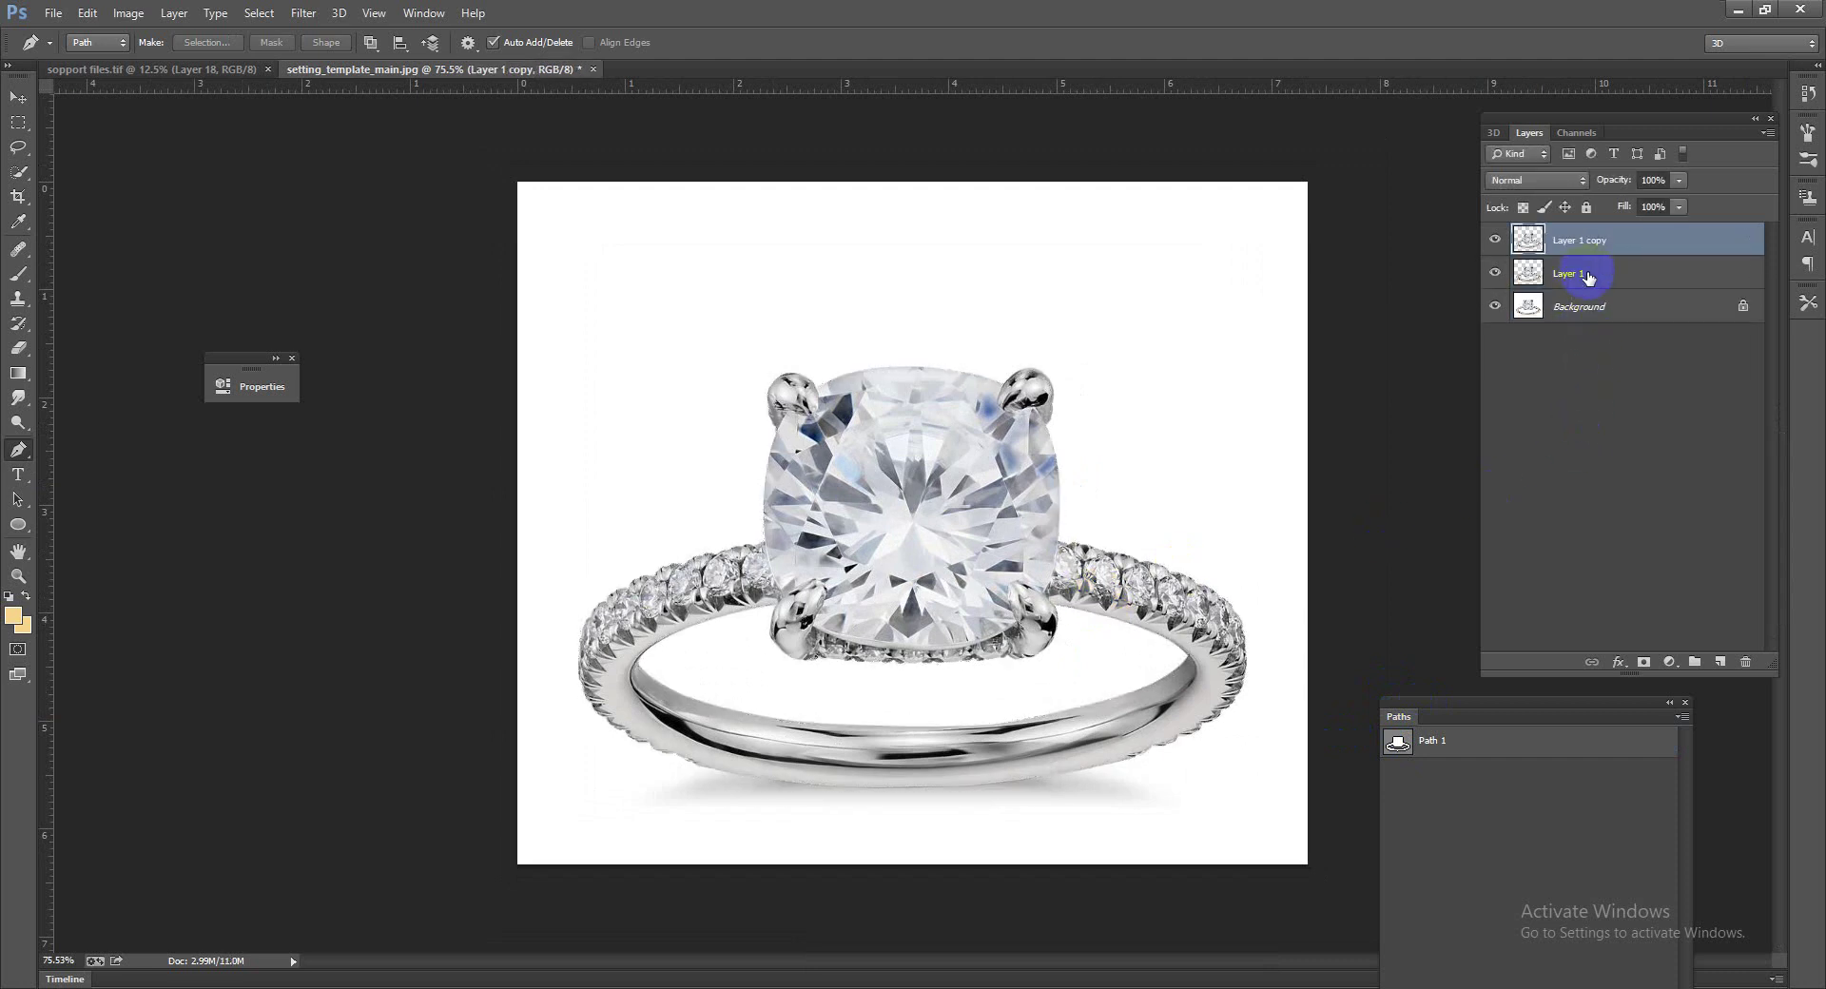
# Step: Fill Layer 1 with white, then switch to sopport files.tif
pyautogui.click(1586, 277)
pyautogui.hotkey('ctrl', 'BackSpace')
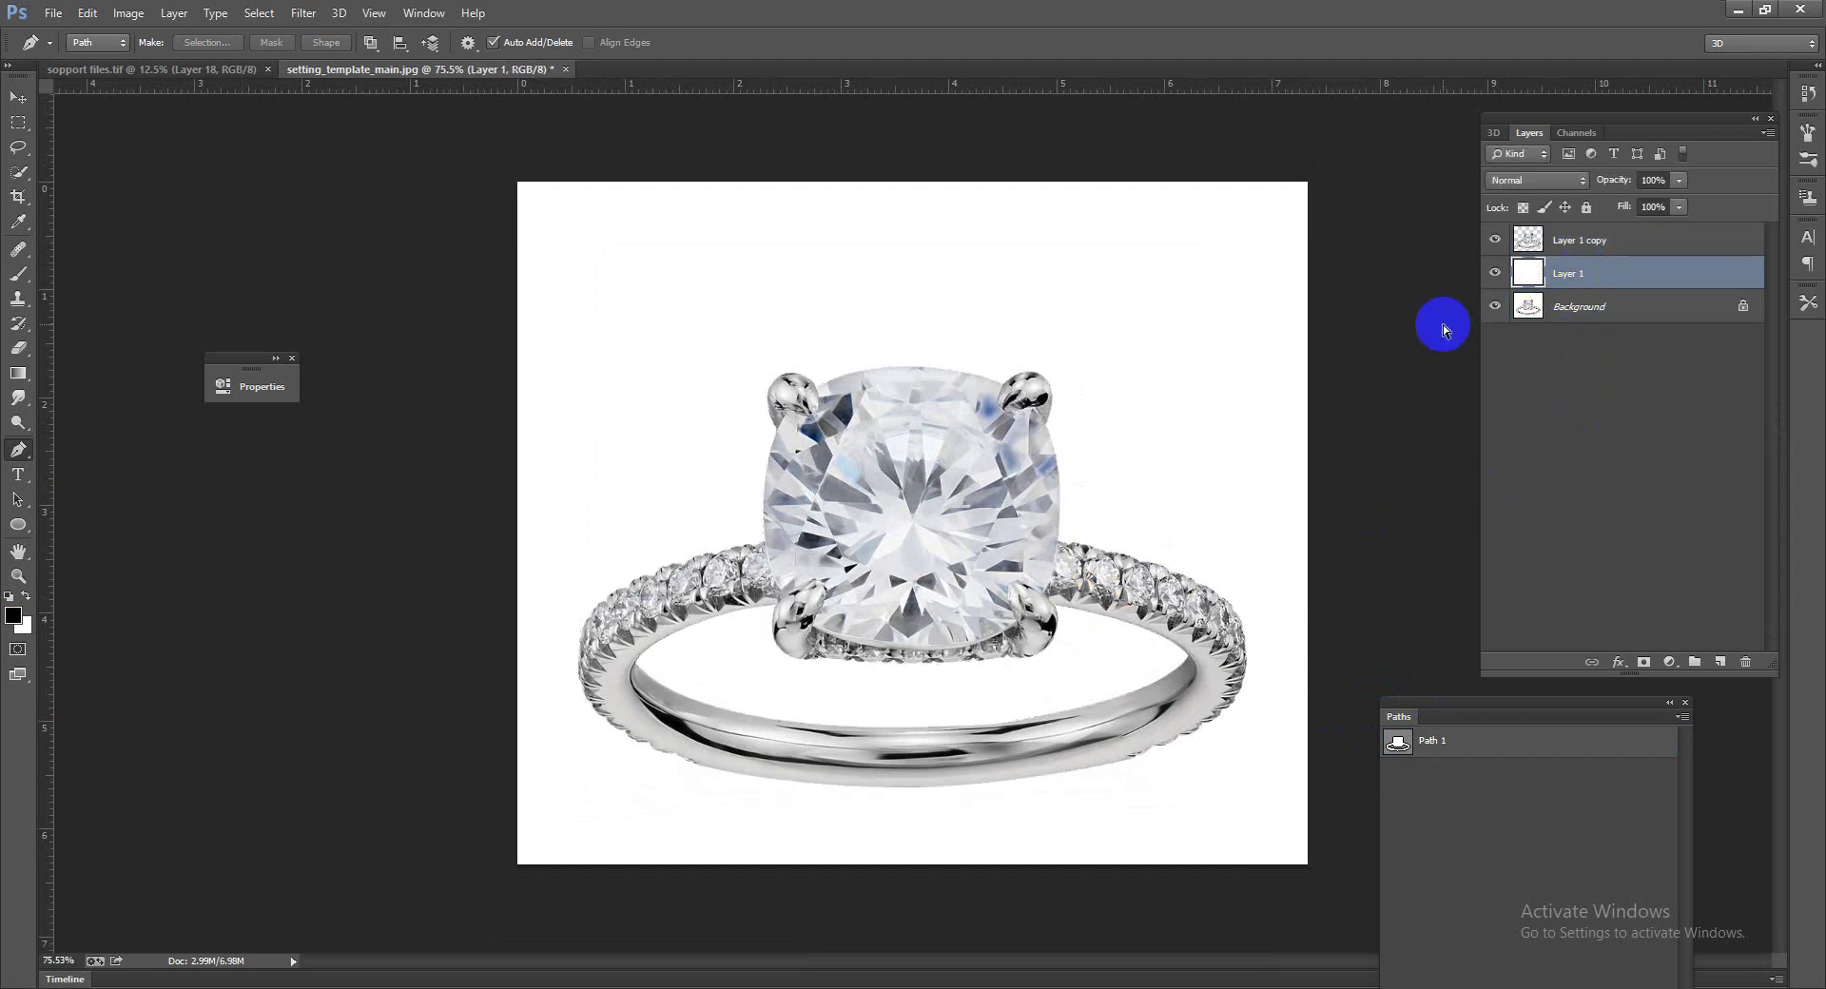
pyautogui.moveTo(863, 507); pyautogui.dragTo(1004, 518)
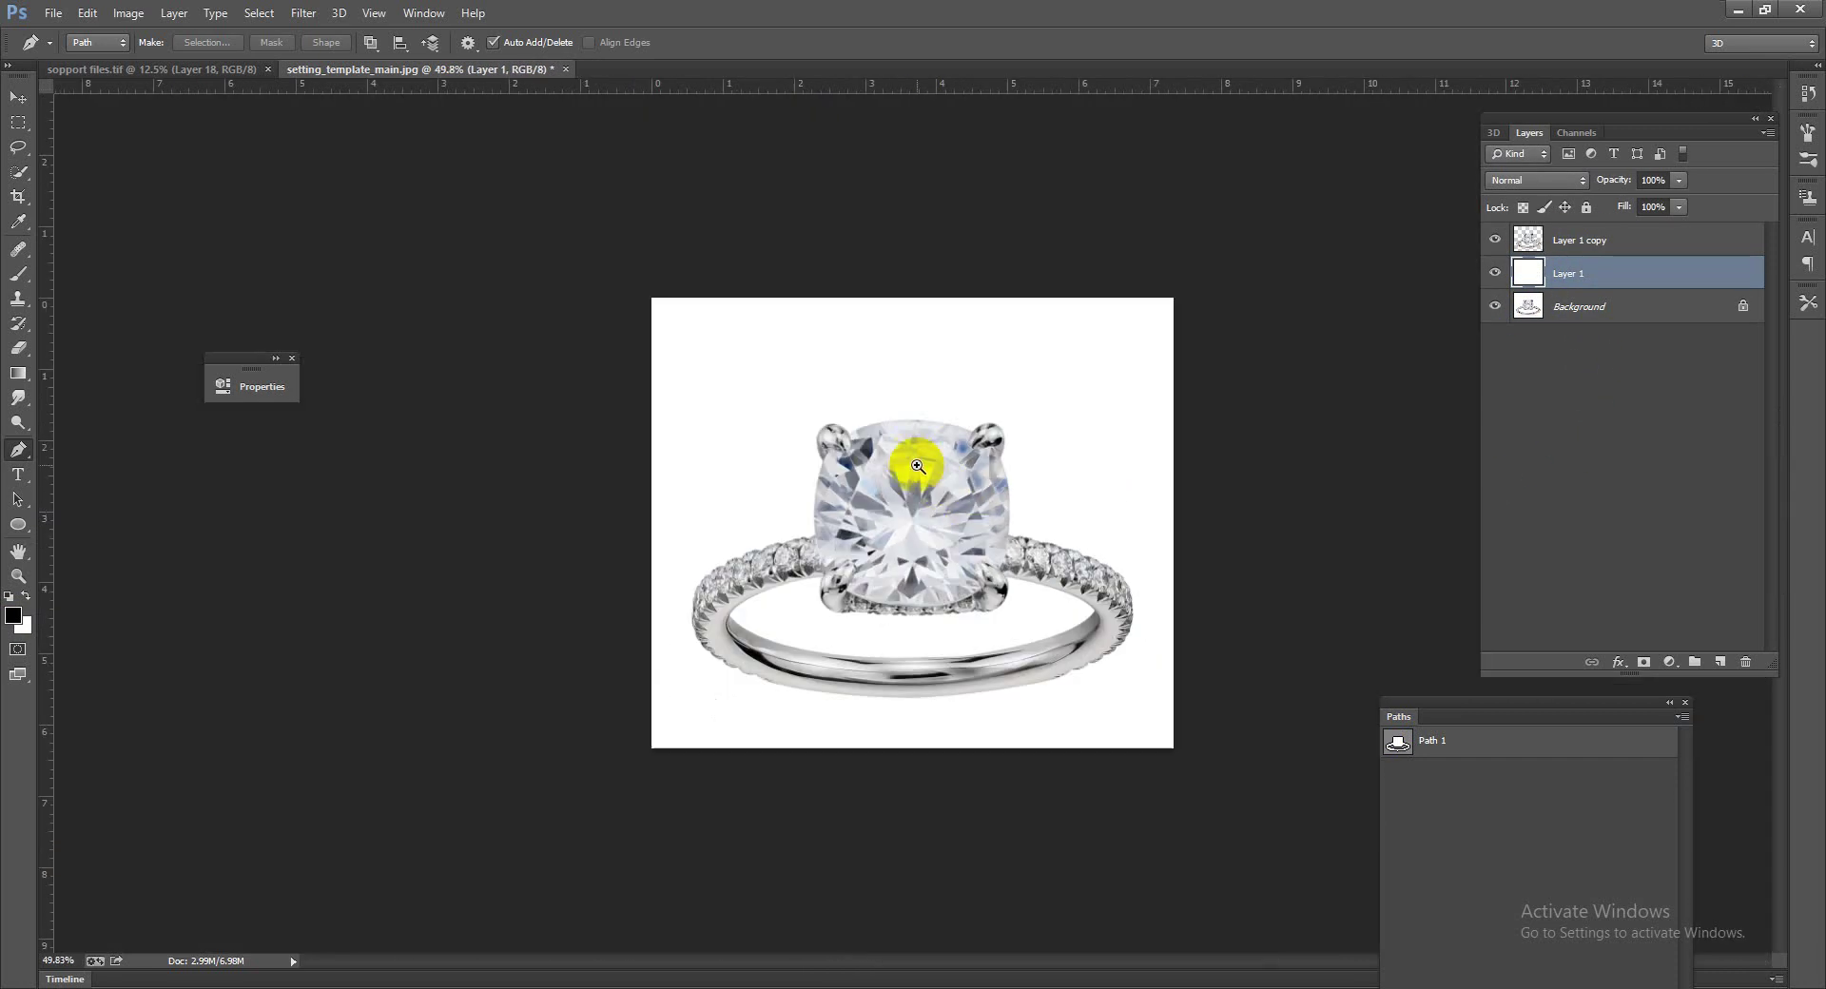
pyautogui.click(118, 87)
pyautogui.click(18, 97)
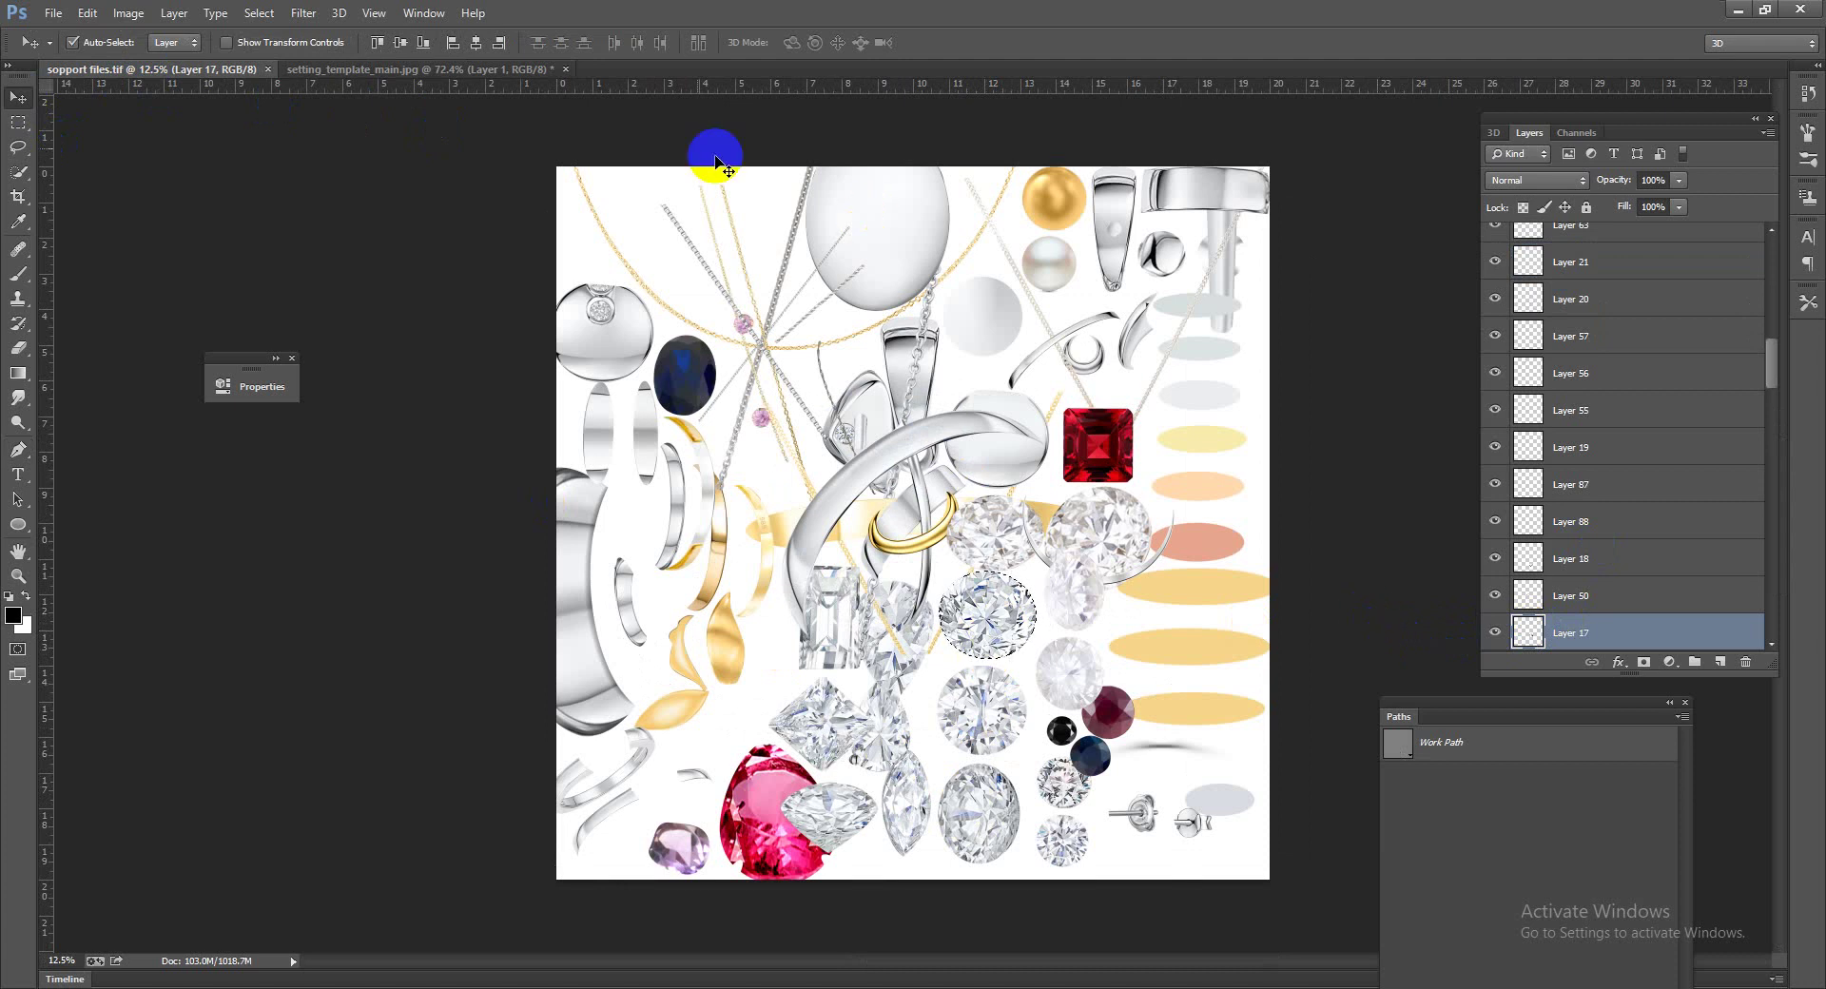
# Step: Bring the diamond into setting_template_main.jpg as Layer 2, placed above Layer 1 copy
pyautogui.click(492, 69)
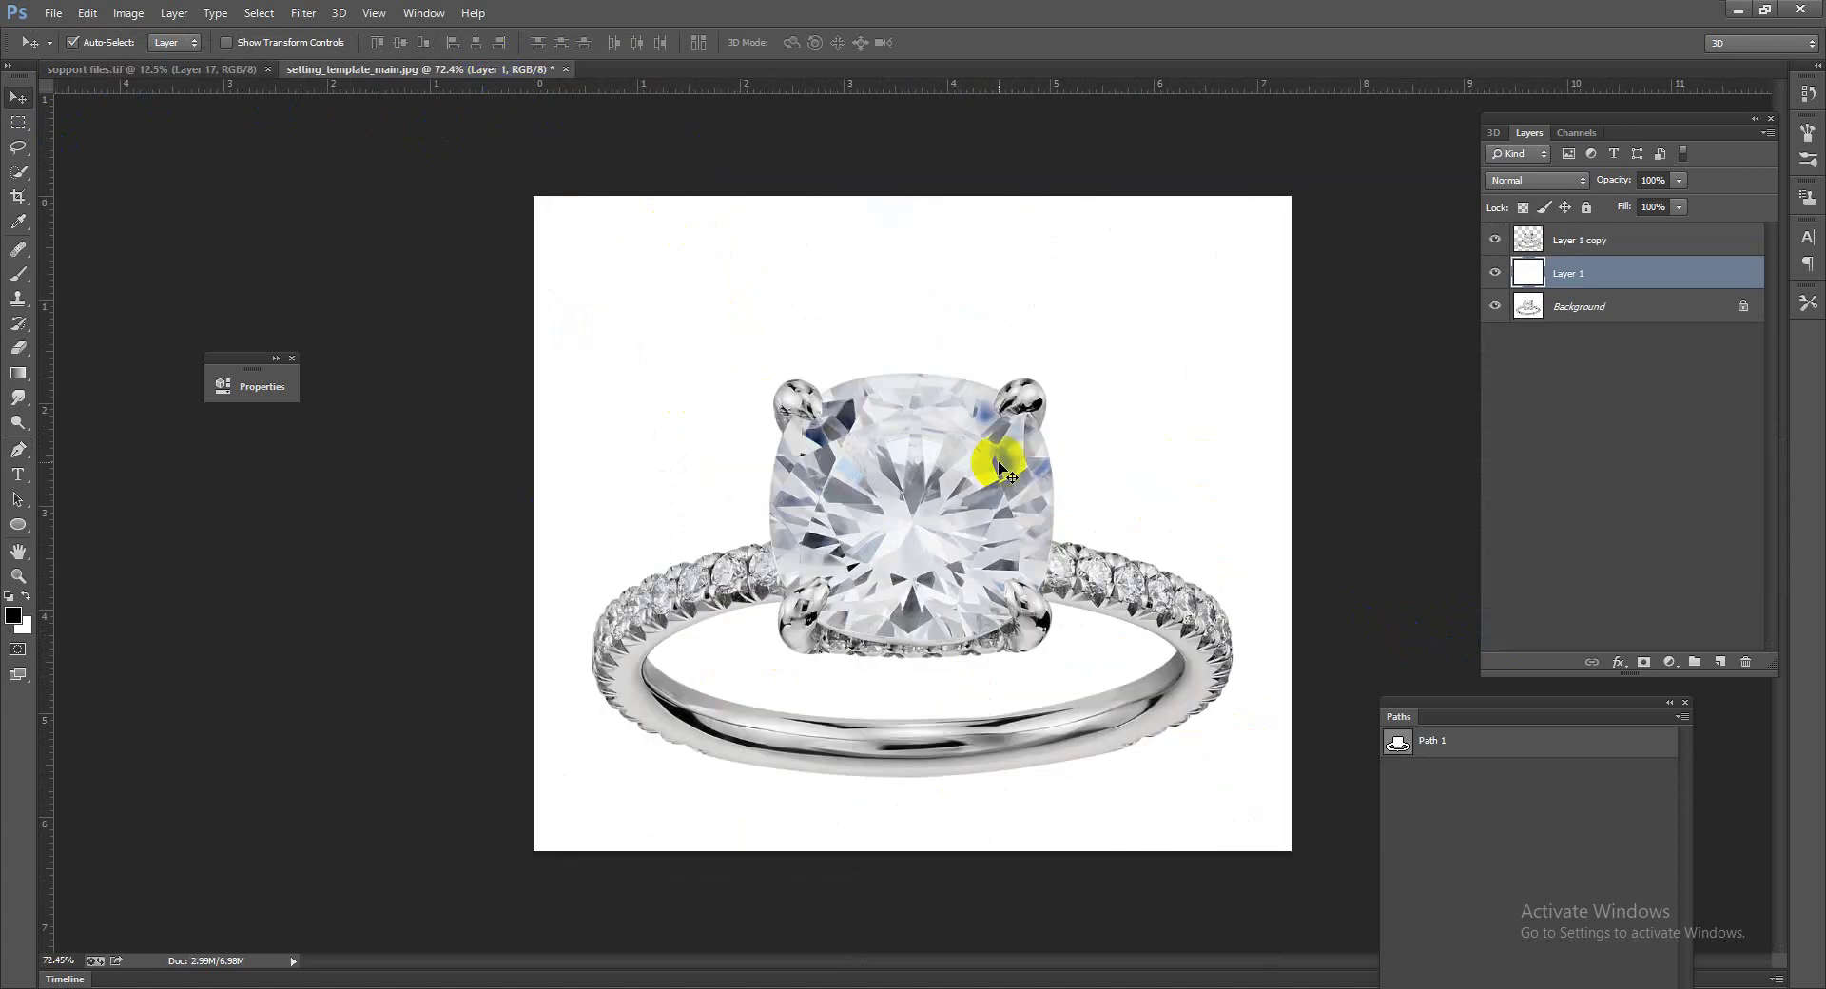
pyautogui.moveTo(743, 302); pyautogui.dragTo(1125, 523)
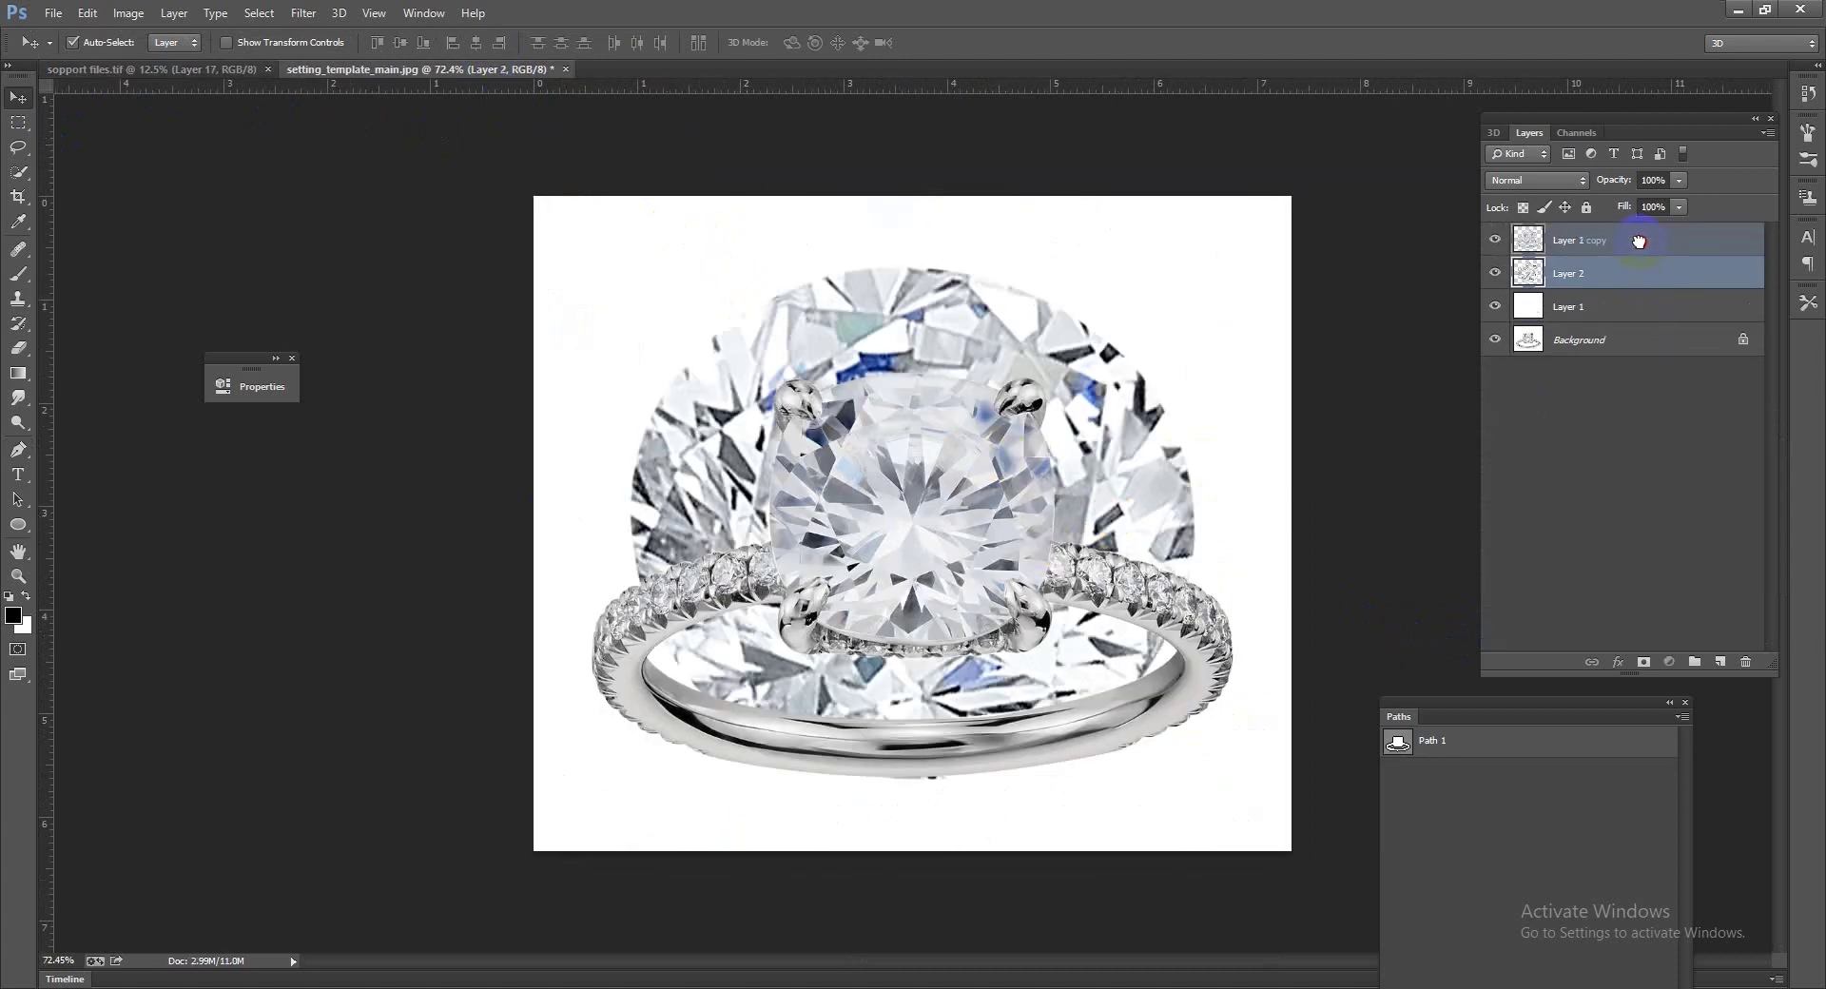
pyautogui.moveTo(1644, 278); pyautogui.dragTo(1604, 235)
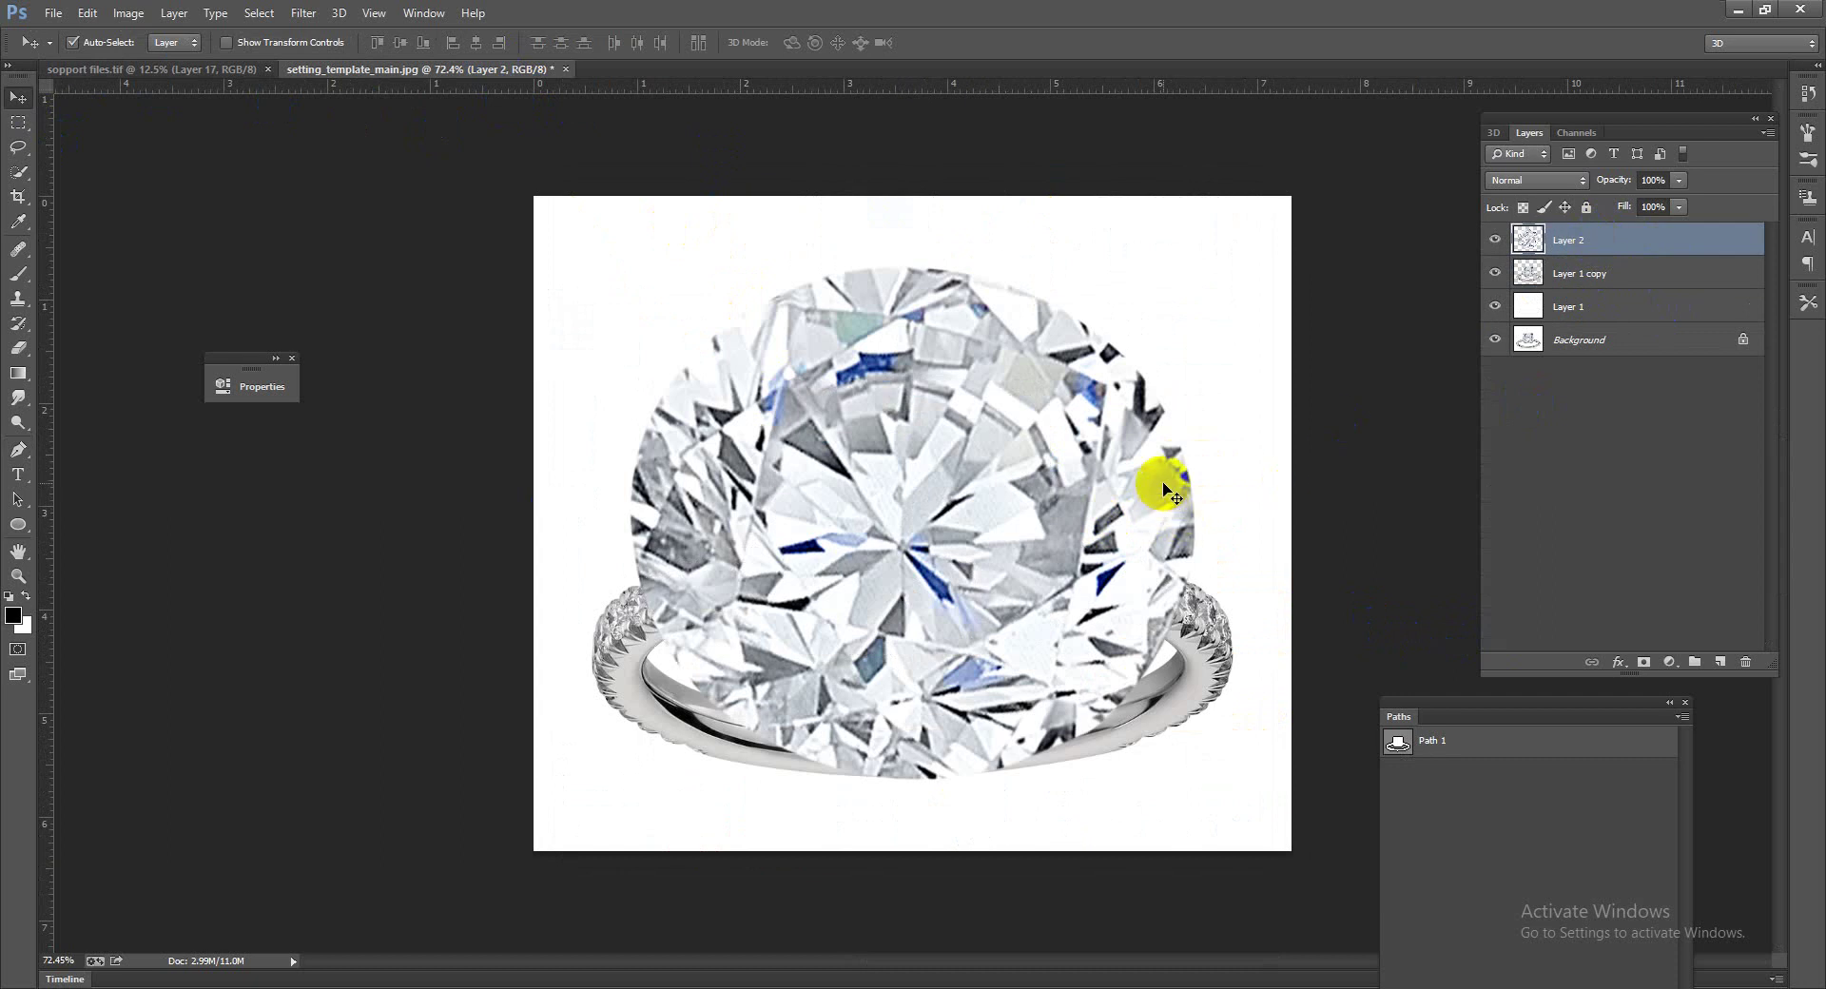
# Step: Scale the new diamond to about 54% so it fits inside the prongs
pyautogui.hotkey('ctrl', 't')
pyautogui.moveTo(1196, 781); pyautogui.dragTo(1066, 663)
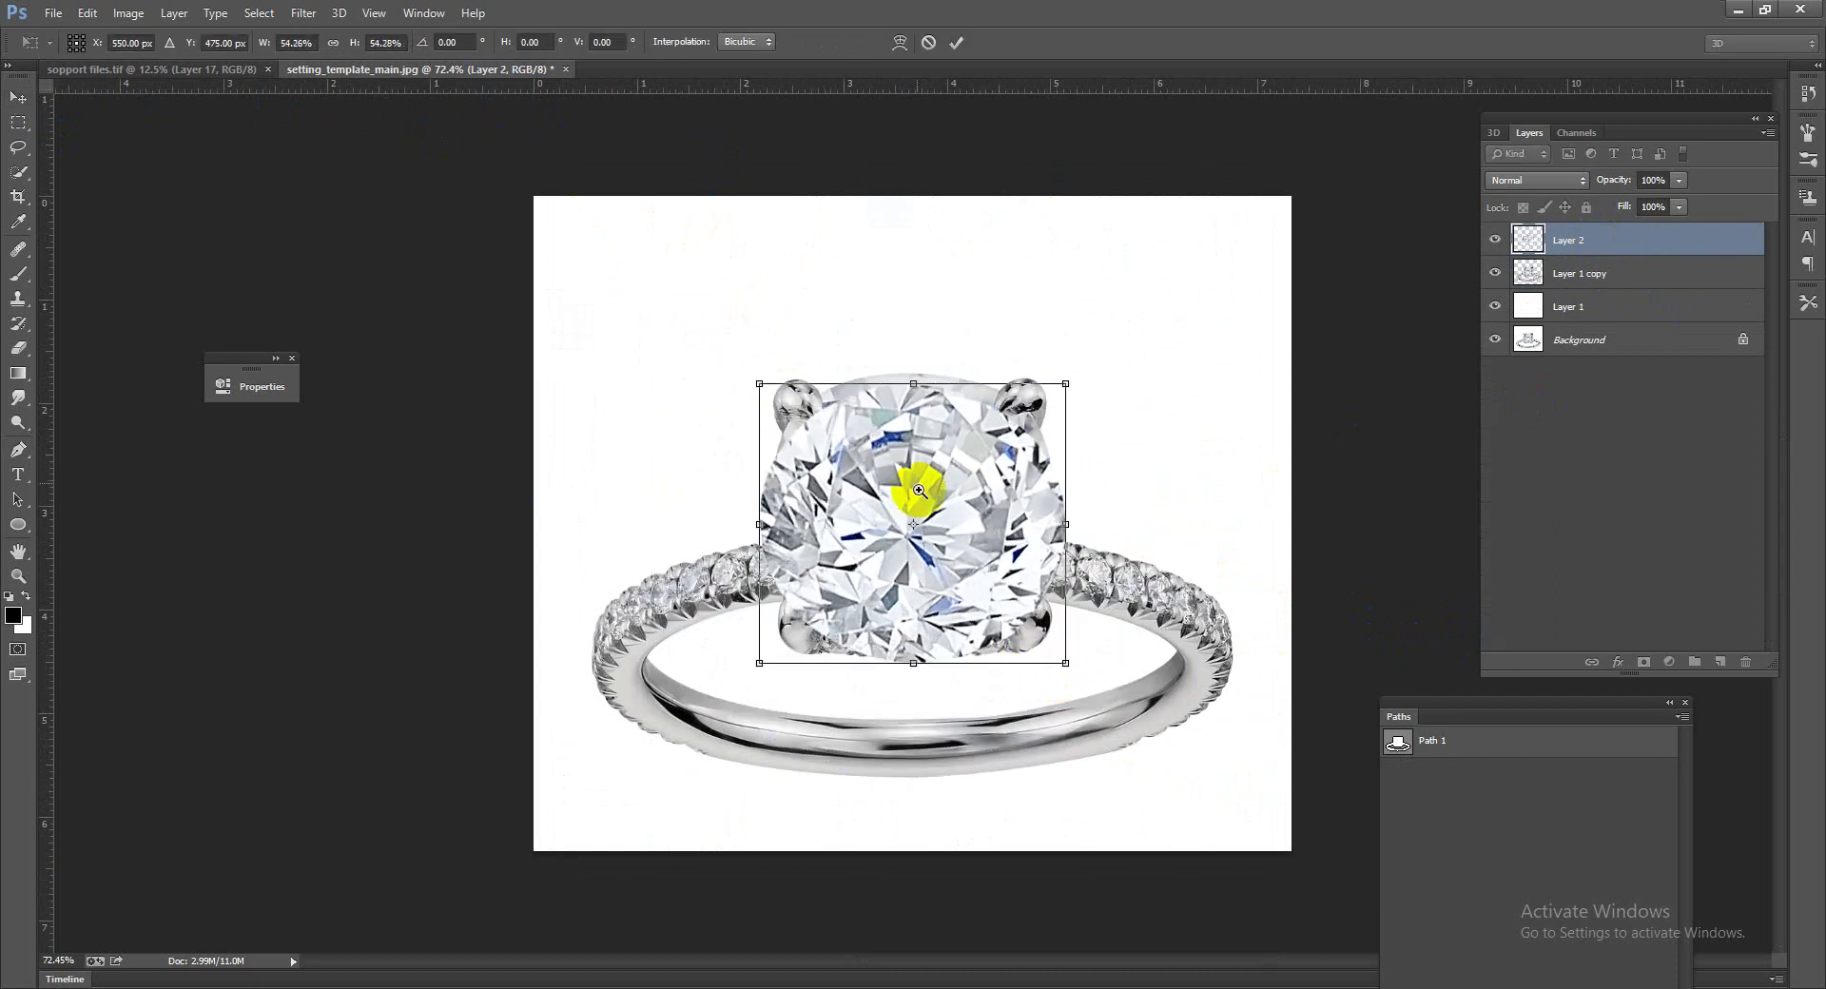
pyautogui.scroll(5, 913, 493)
pyautogui.moveTo(894, 314); pyautogui.dragTo(911, 277)
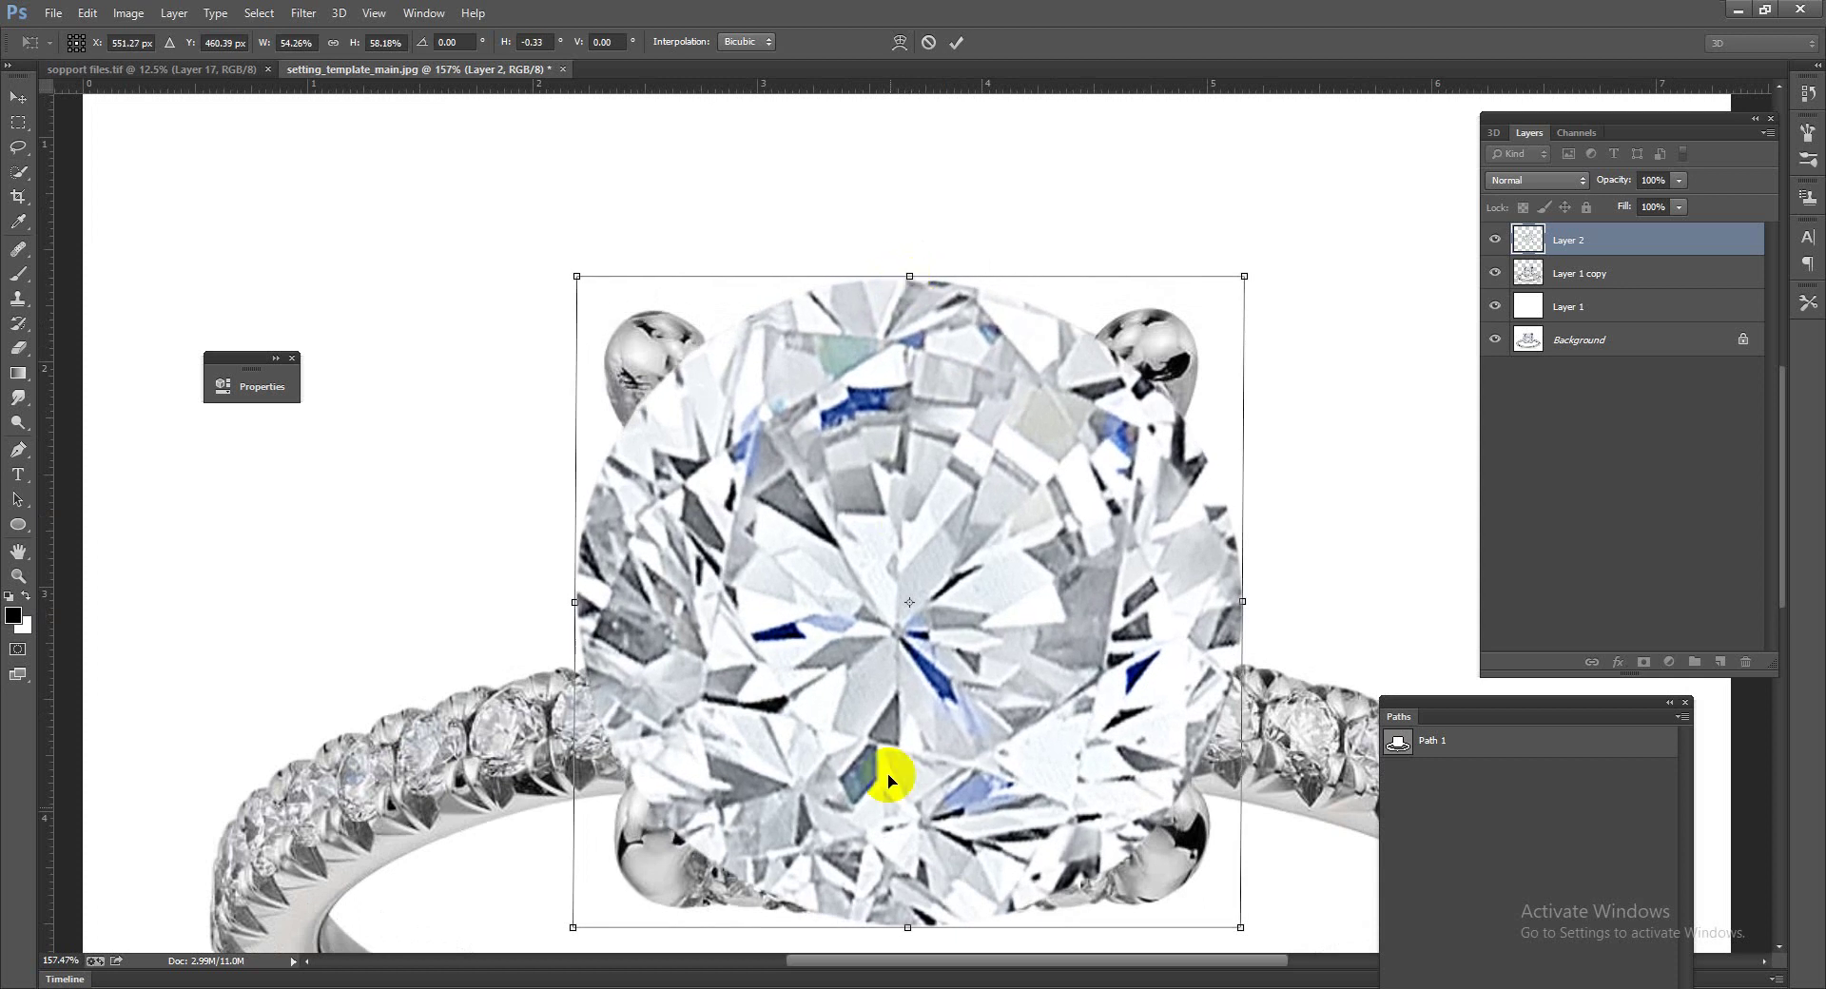
pyautogui.scroll(-3, 902, 810)
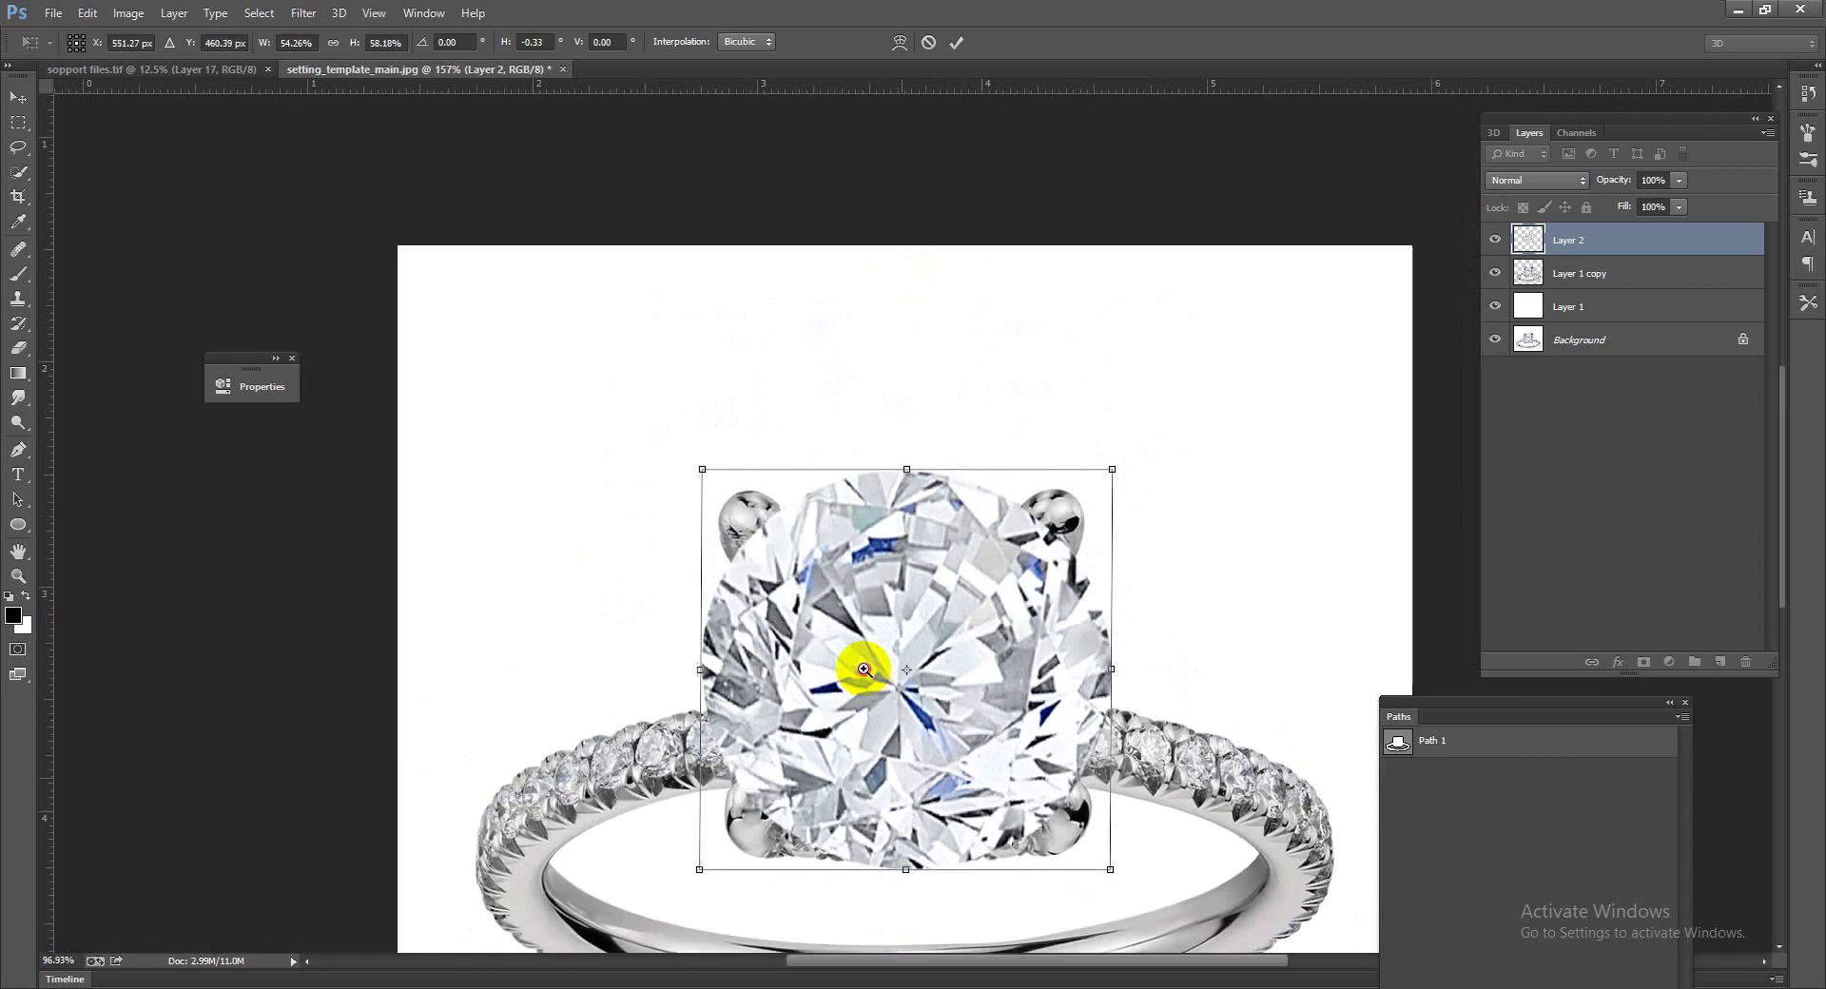
pyautogui.press('Return')
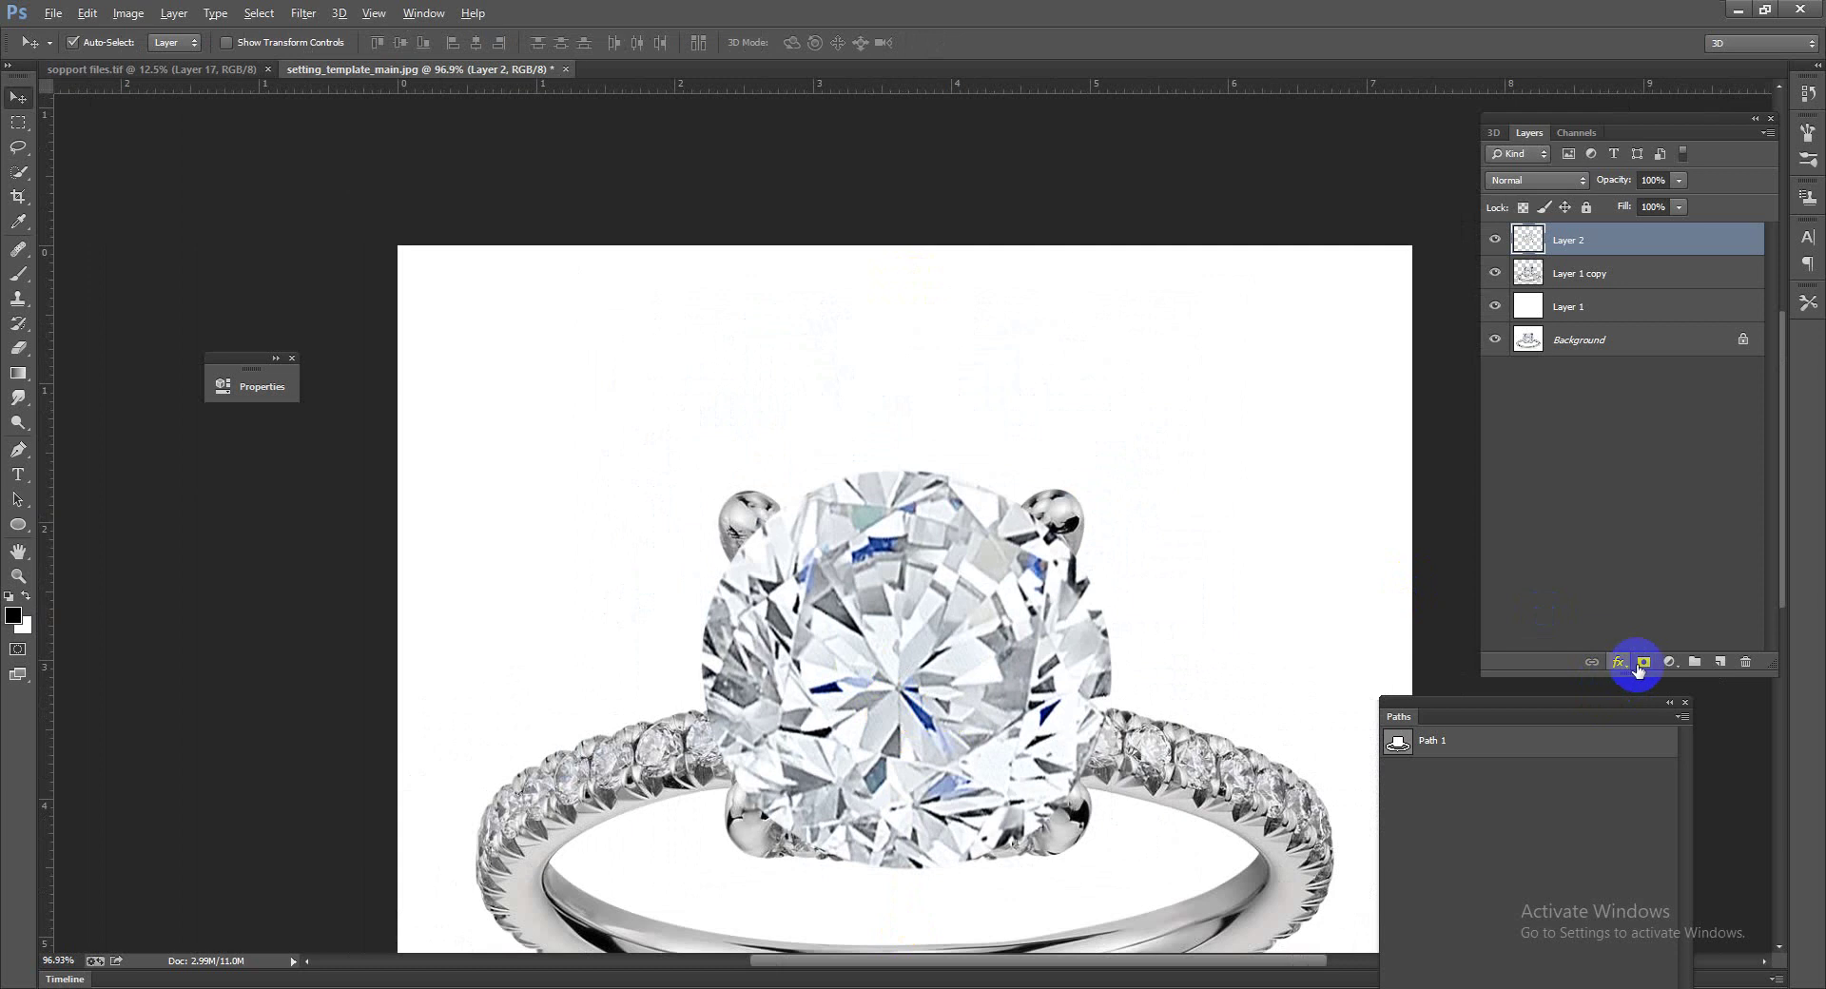
# Step: Add a hide-all mask to Layer 2, load Layer 1 copy's outline, and set a white brush
pyautogui.keyDown('ctrl'); pyautogui.click(1538, 306); pyautogui.keyUp('ctrl')
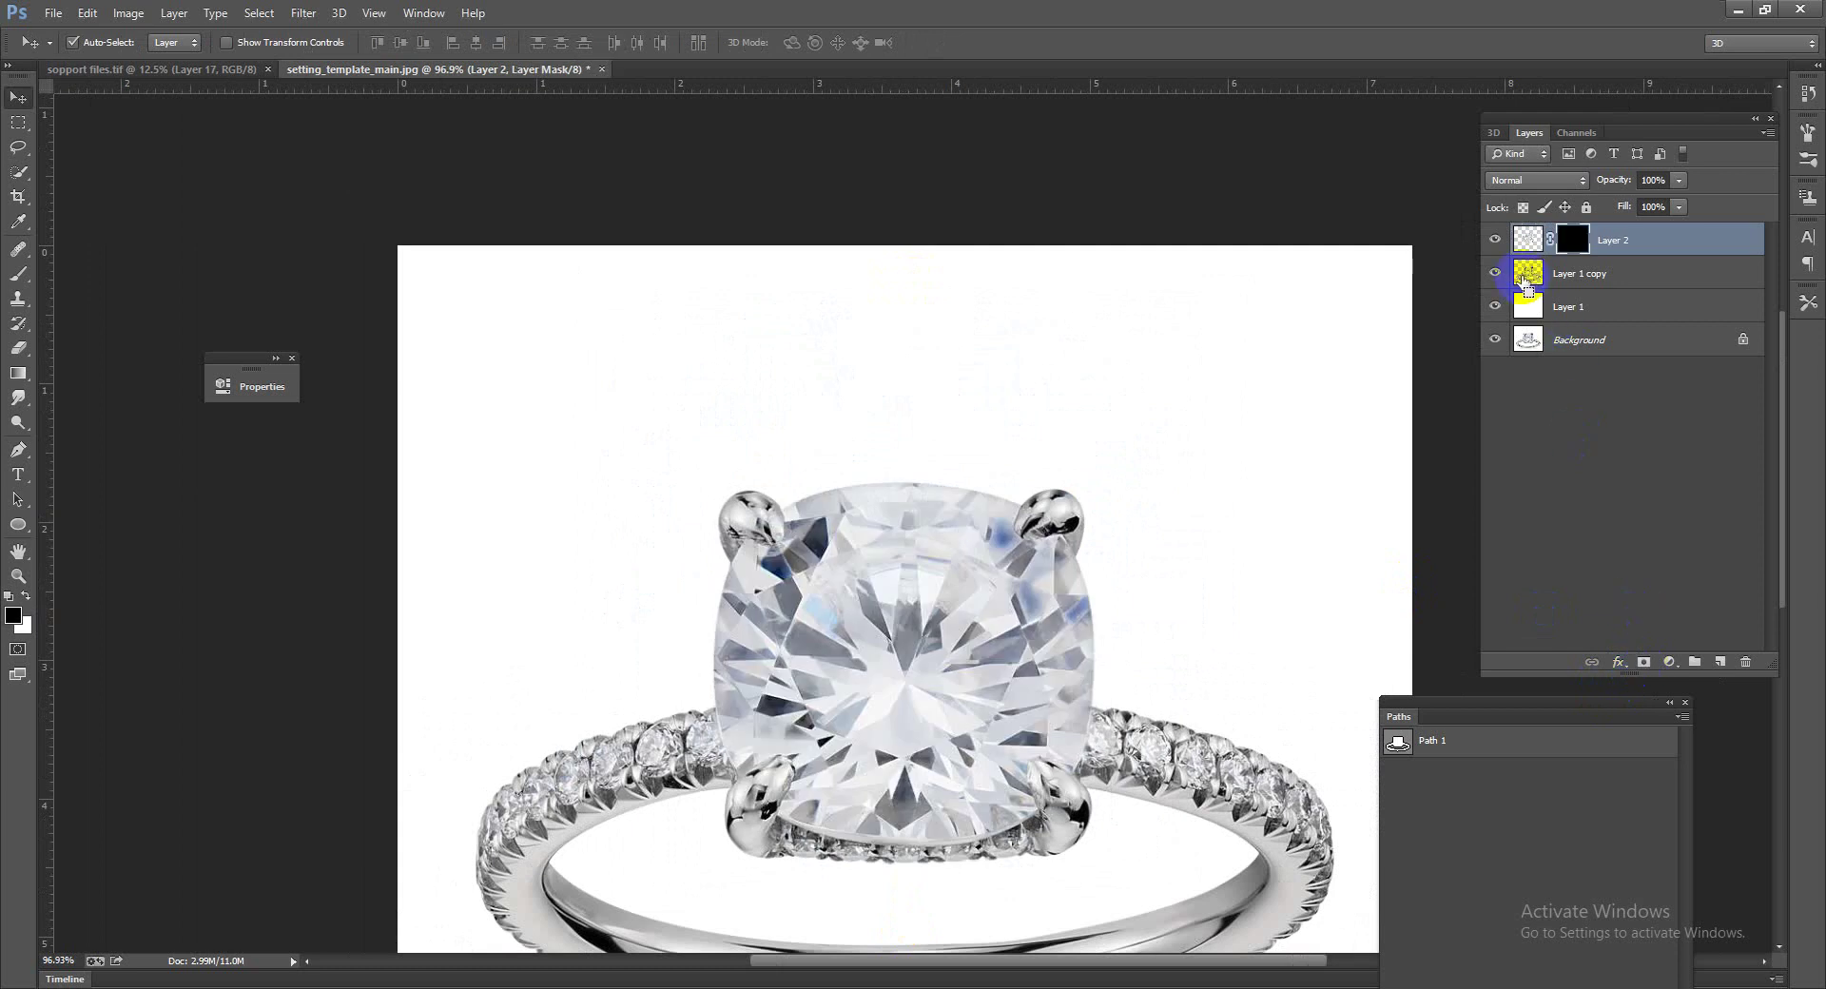
pyautogui.keyDown('ctrl'); pyautogui.click(1525, 276); pyautogui.keyUp('ctrl')
pyautogui.click(18, 274)
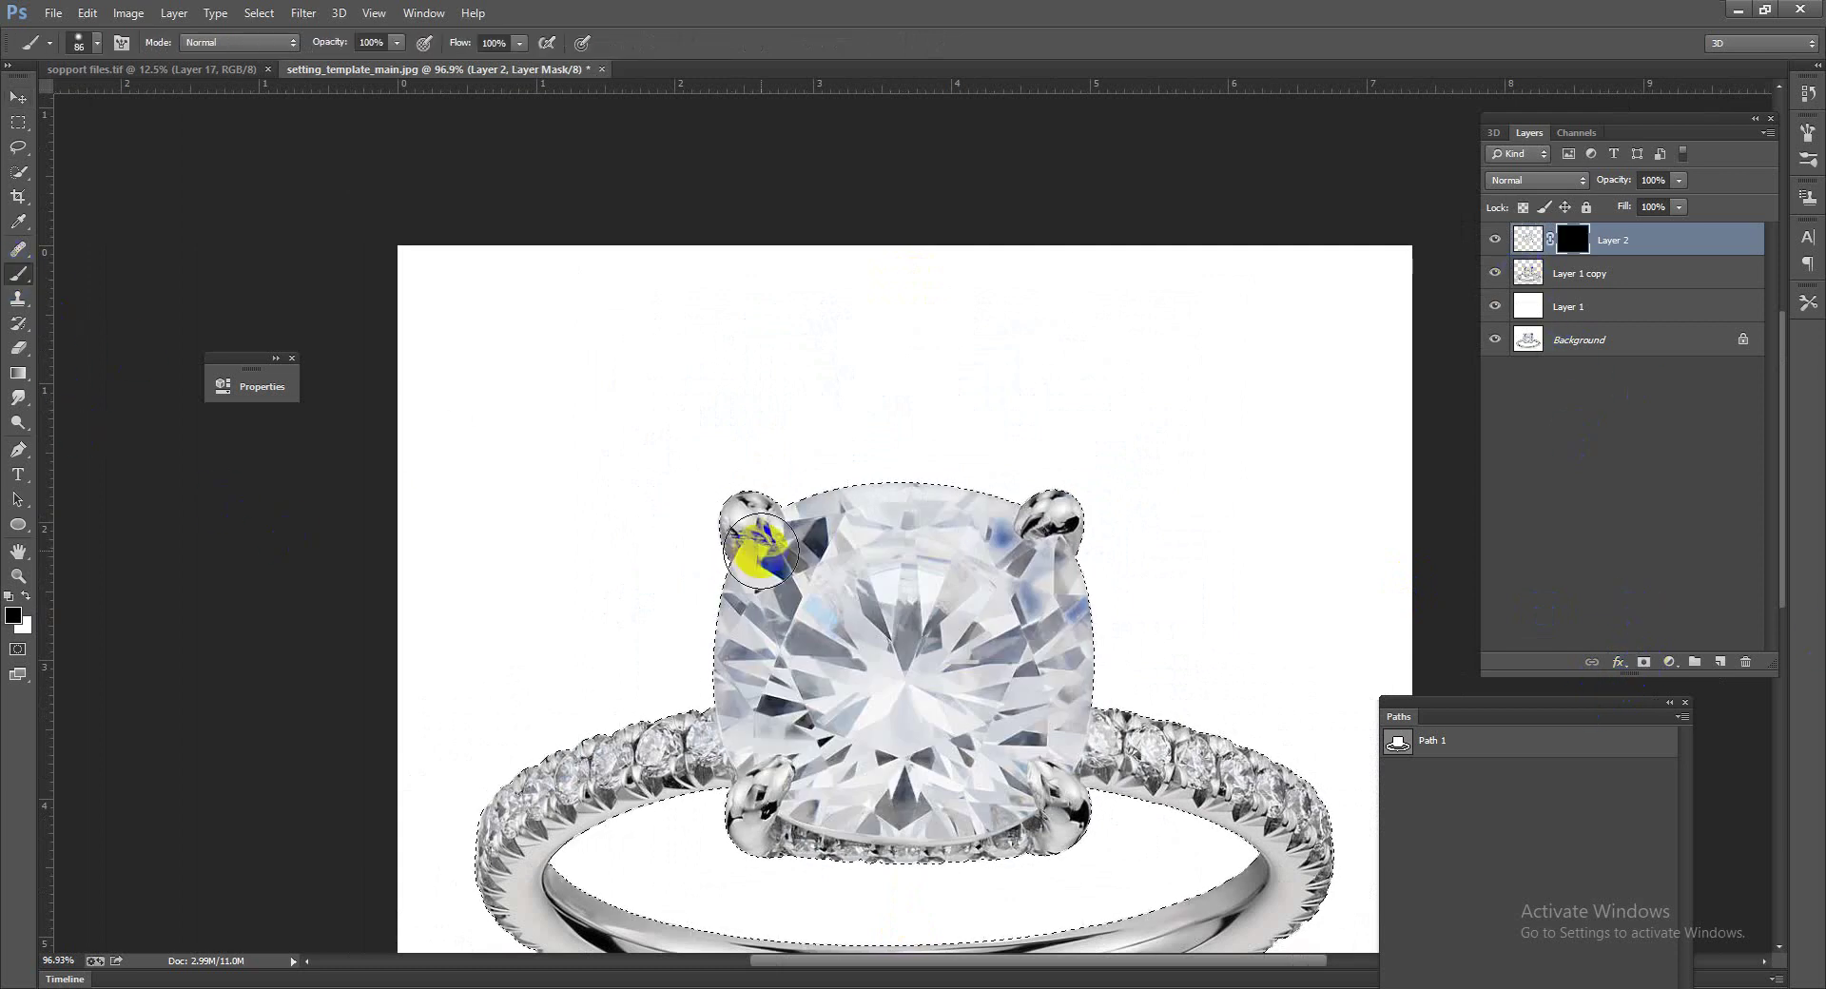
pyautogui.press('x')
# Step: Paint the mask white to reveal the diamond across its top, edges and centre
pyautogui.moveTo(905, 590)
pyautogui.mouseDown()
pyautogui.moveTo(913, 501)
pyautogui.moveTo(812, 566)
pyautogui.moveTo(856, 558)
pyautogui.mouseUp()
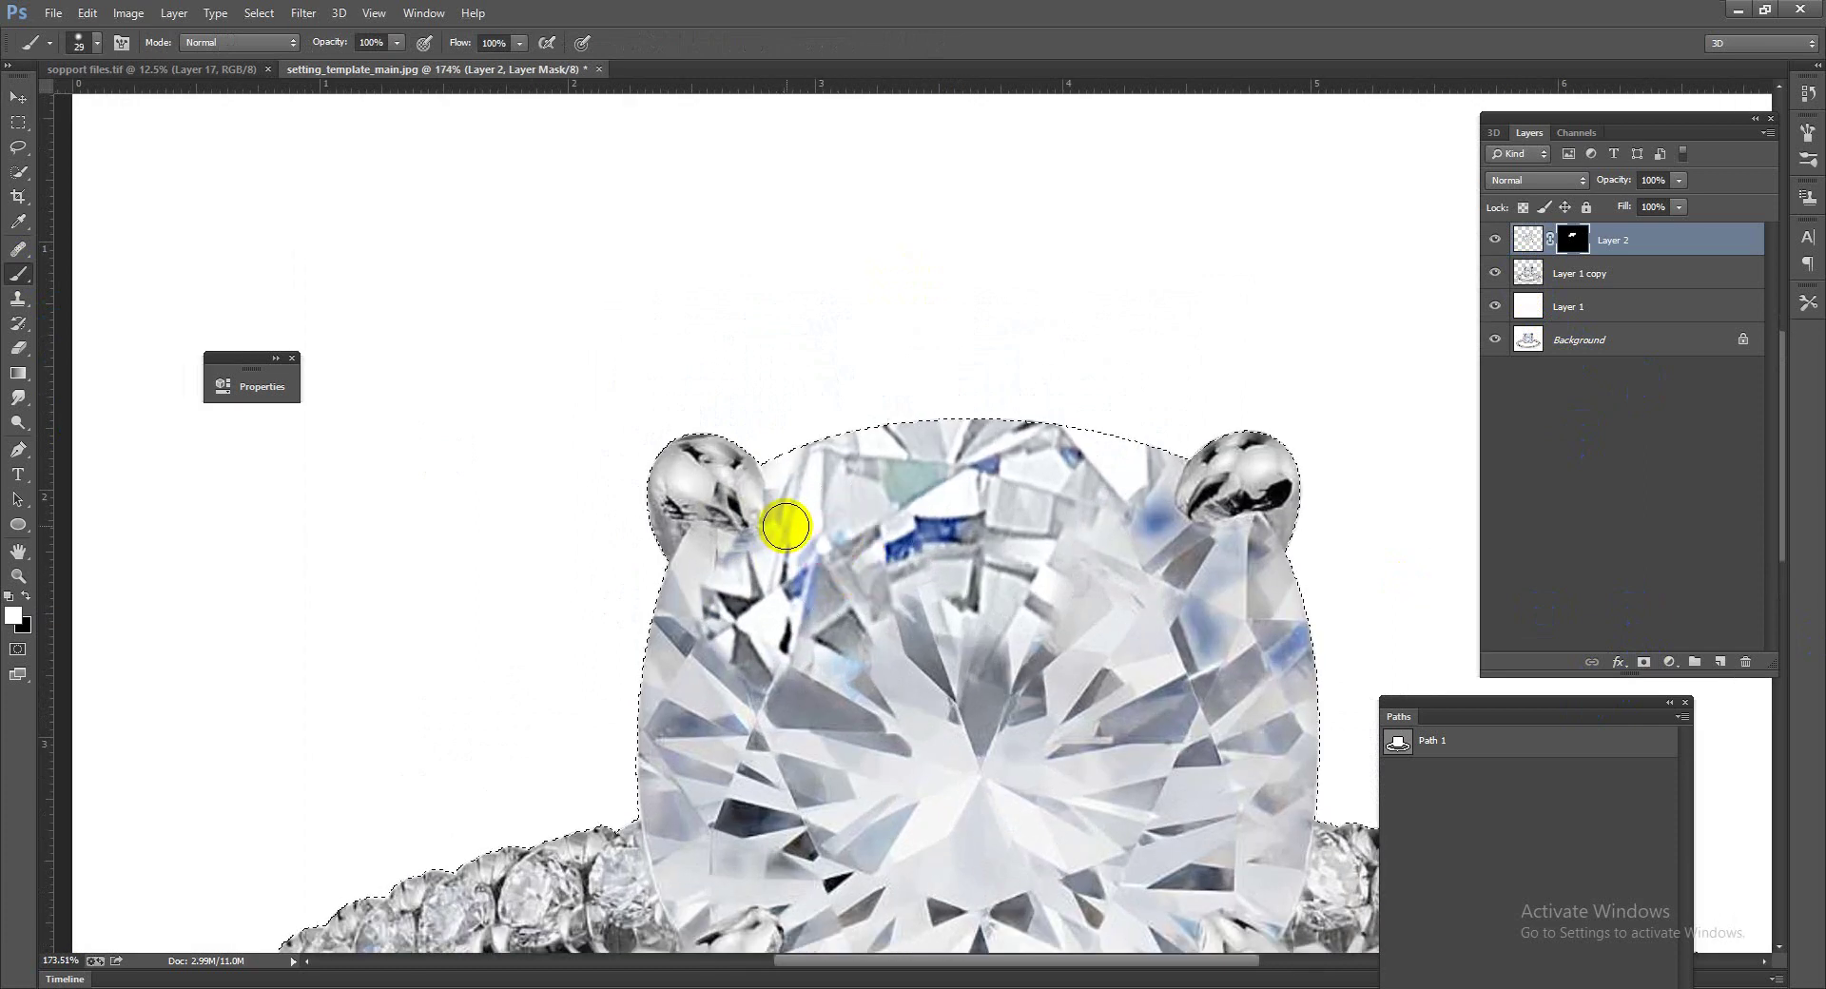
pyautogui.moveTo(783, 467)
pyautogui.mouseDown()
pyautogui.moveTo(793, 542)
pyautogui.moveTo(696, 582)
pyautogui.moveTo(662, 657)
pyautogui.mouseUp()
pyautogui.moveTo(673, 719); pyautogui.dragTo(660, 437)
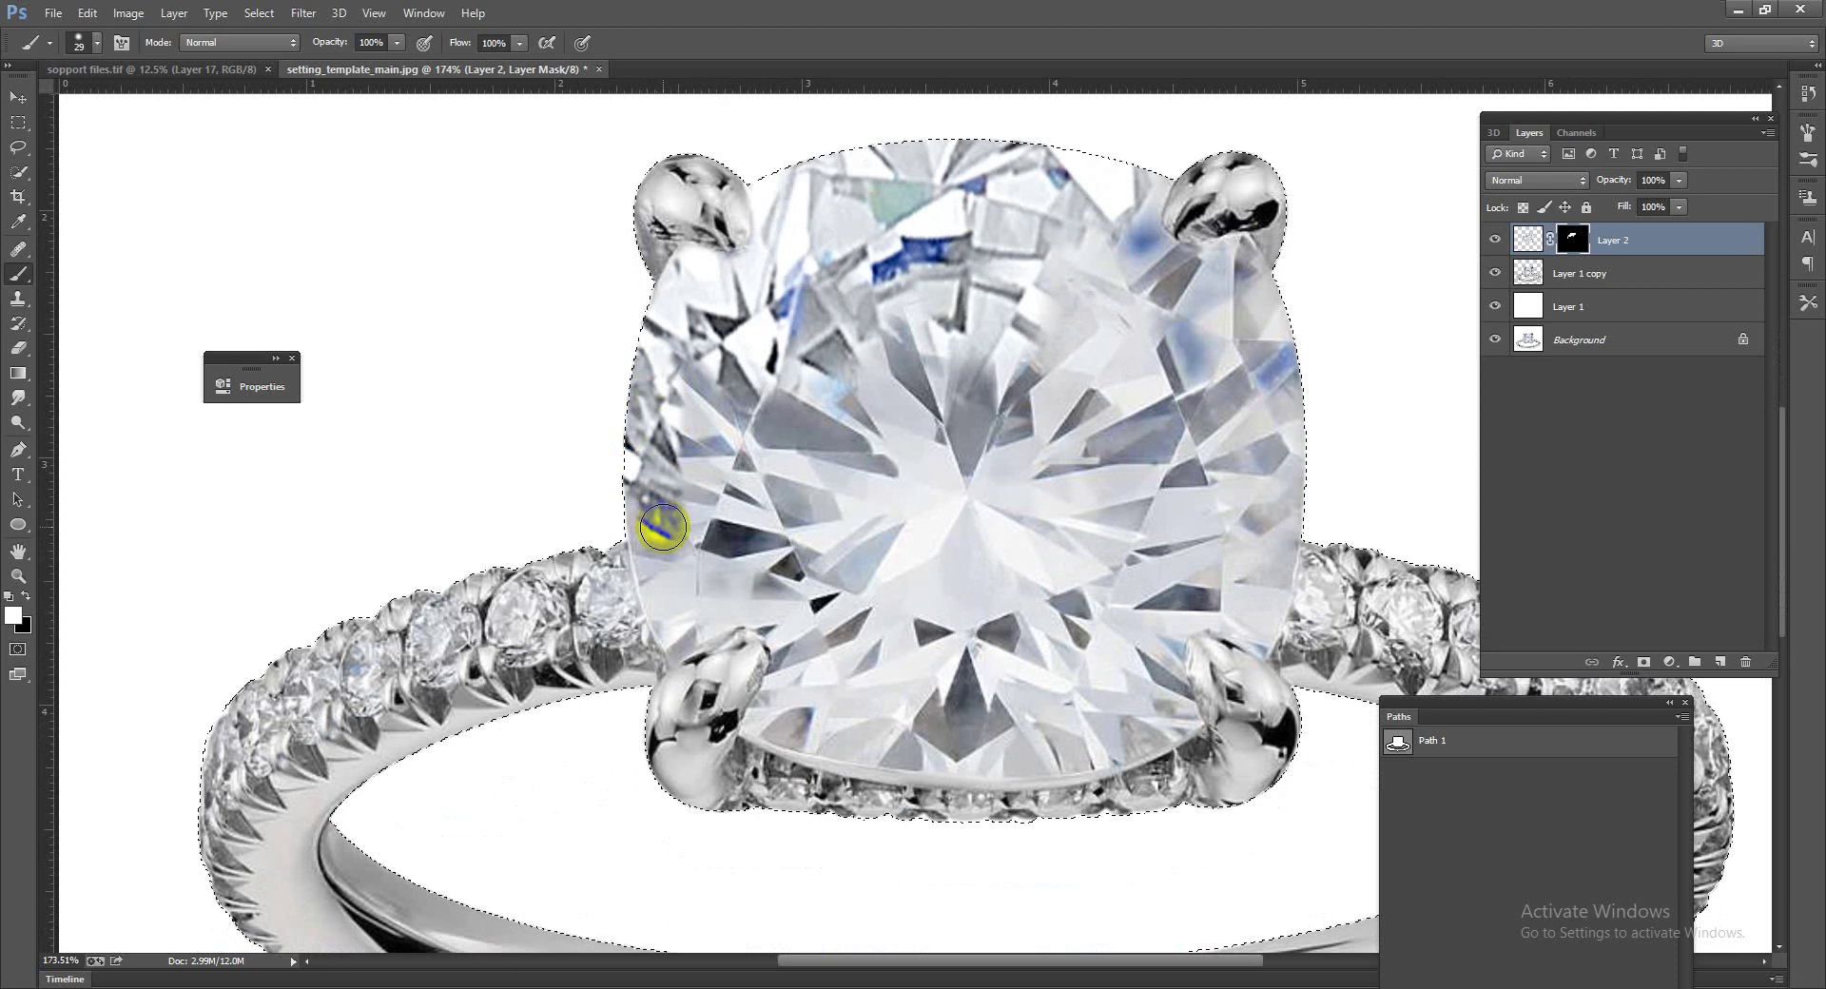
pyautogui.moveTo(663, 526)
pyautogui.mouseDown()
pyautogui.moveTo(648, 500)
pyautogui.moveTo(679, 636)
pyautogui.moveTo(781, 634)
pyautogui.mouseUp()
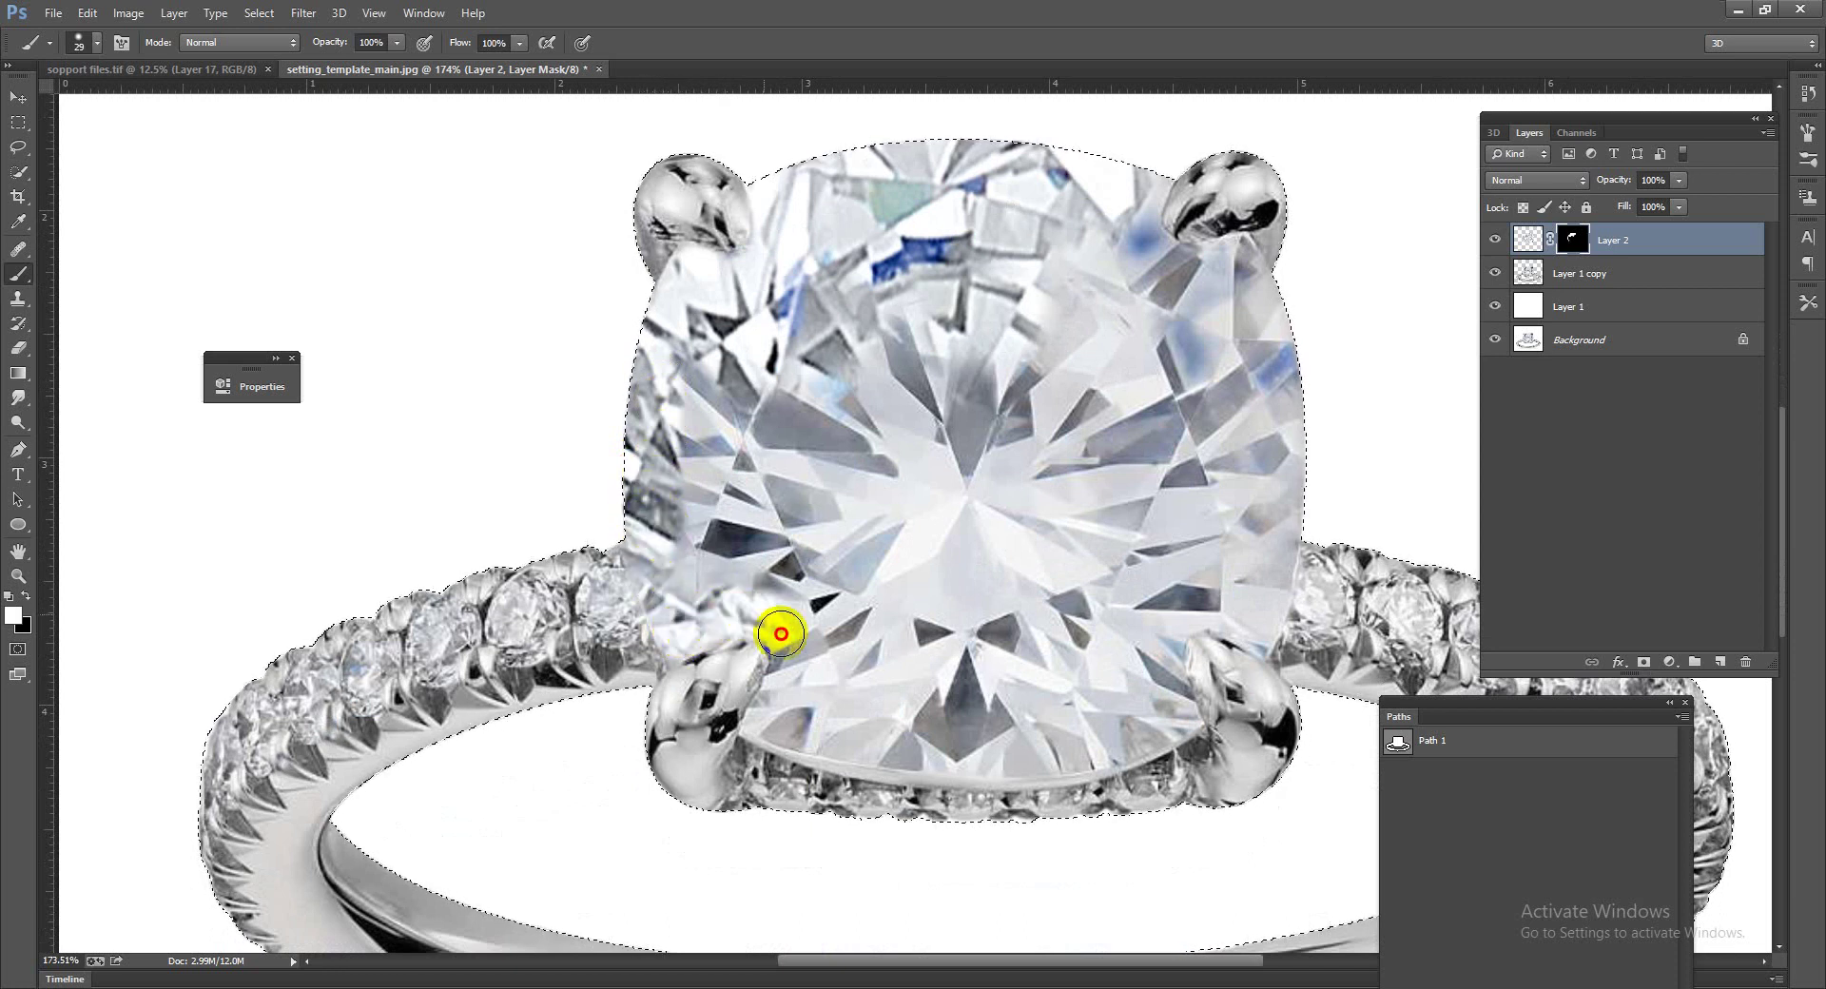
pyautogui.moveTo(771, 722)
pyautogui.mouseDown()
pyautogui.moveTo(954, 751)
pyautogui.moveTo(1130, 733)
pyautogui.moveTo(1160, 663)
pyautogui.moveTo(1272, 532)
pyautogui.mouseUp()
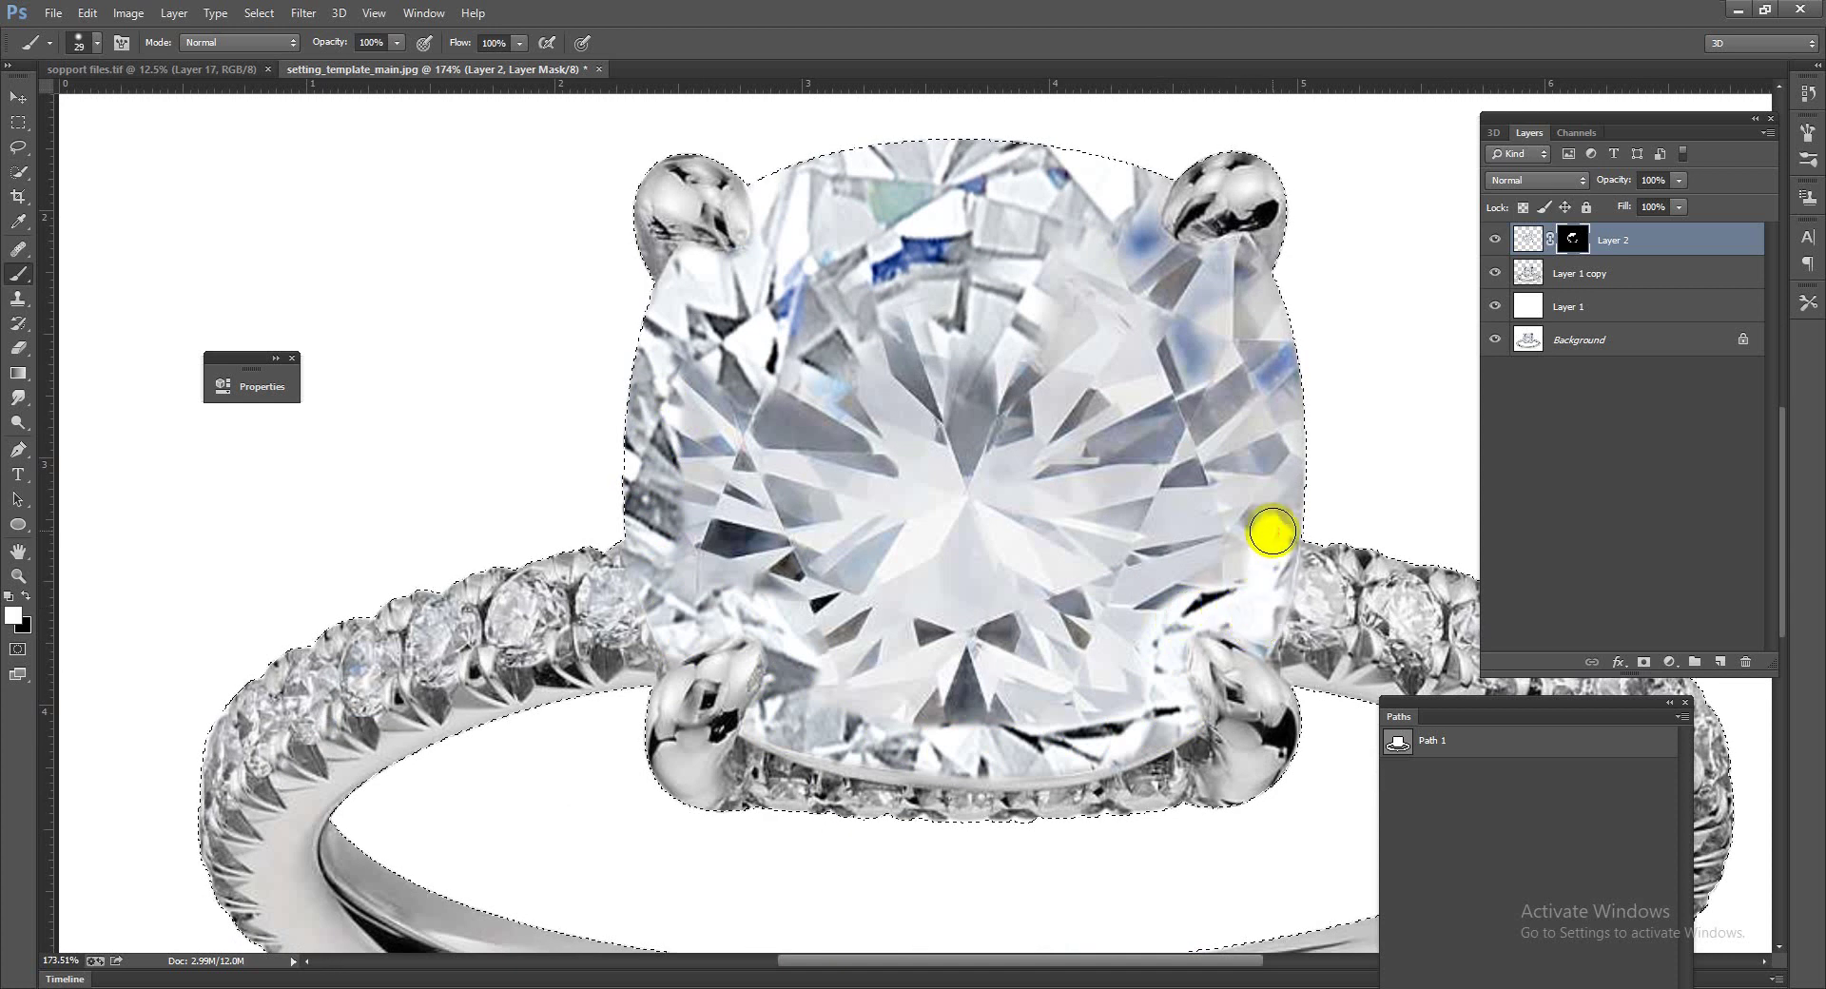
pyautogui.moveTo(1257, 619)
pyautogui.mouseDown()
pyautogui.moveTo(1288, 514)
pyautogui.moveTo(1259, 612)
pyautogui.moveTo(1274, 561)
pyautogui.mouseUp()
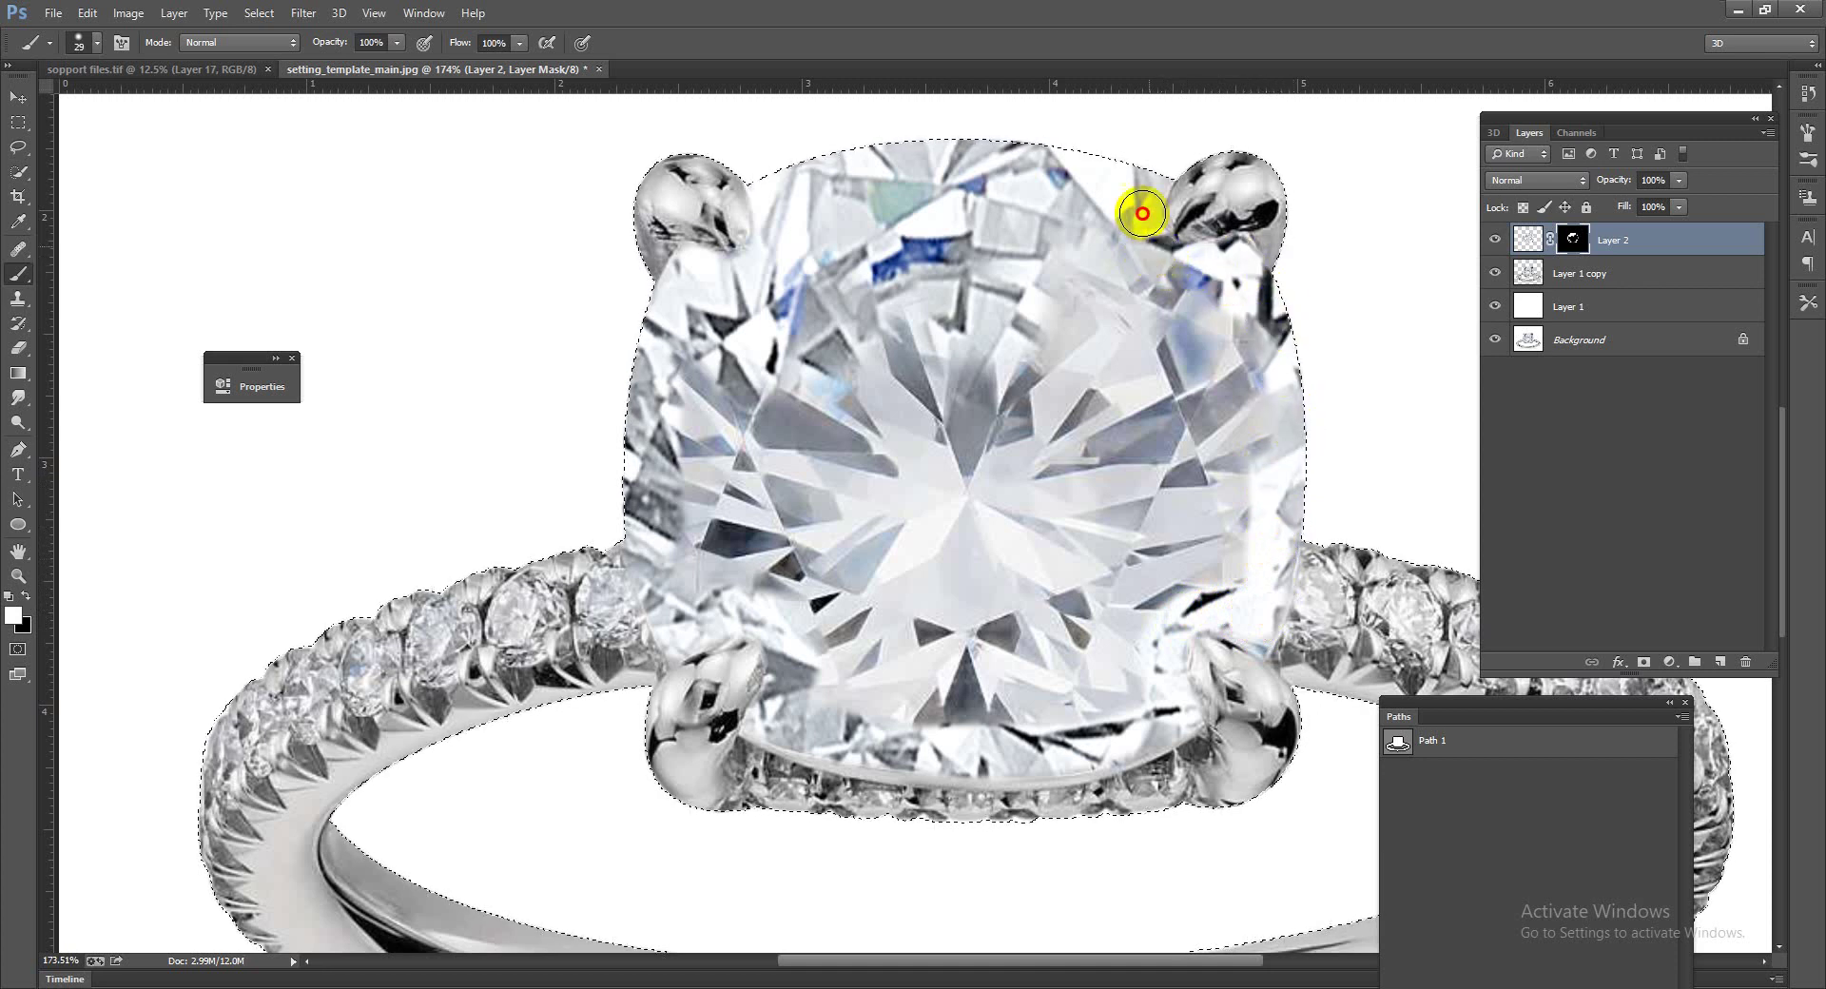
pyautogui.moveTo(1144, 257)
pyautogui.mouseDown()
pyautogui.moveTo(1040, 256)
pyautogui.moveTo(1047, 469)
pyautogui.moveTo(961, 493)
pyautogui.moveTo(854, 328)
pyautogui.moveTo(754, 510)
pyautogui.moveTo(693, 420)
pyautogui.moveTo(701, 379)
pyautogui.moveTo(798, 316)
pyautogui.moveTo(735, 309)
pyautogui.moveTo(812, 237)
pyautogui.moveTo(1026, 206)
pyautogui.moveTo(1190, 306)
pyautogui.moveTo(1246, 474)
pyautogui.moveTo(1207, 582)
pyautogui.moveTo(1117, 602)
pyautogui.moveTo(1104, 684)
pyautogui.moveTo(986, 711)
pyautogui.moveTo(836, 676)
pyautogui.moveTo(726, 571)
pyautogui.moveTo(815, 480)
pyautogui.moveTo(691, 577)
pyautogui.moveTo(726, 387)
pyautogui.moveTo(884, 367)
pyautogui.moveTo(1166, 439)
pyautogui.moveTo(1223, 419)
pyautogui.moveTo(1072, 602)
pyautogui.moveTo(909, 537)
pyautogui.moveTo(1057, 539)
pyautogui.moveTo(1125, 408)
pyautogui.moveTo(1002, 624)
pyautogui.moveTo(799, 469)
pyautogui.moveTo(856, 612)
pyautogui.moveTo(1072, 631)
pyautogui.moveTo(1011, 652)
pyautogui.moveTo(1206, 501)
pyautogui.moveTo(1275, 367)
pyautogui.moveTo(1170, 310)
pyautogui.moveTo(1068, 183)
pyautogui.moveTo(889, 215)
pyautogui.mouseUp()
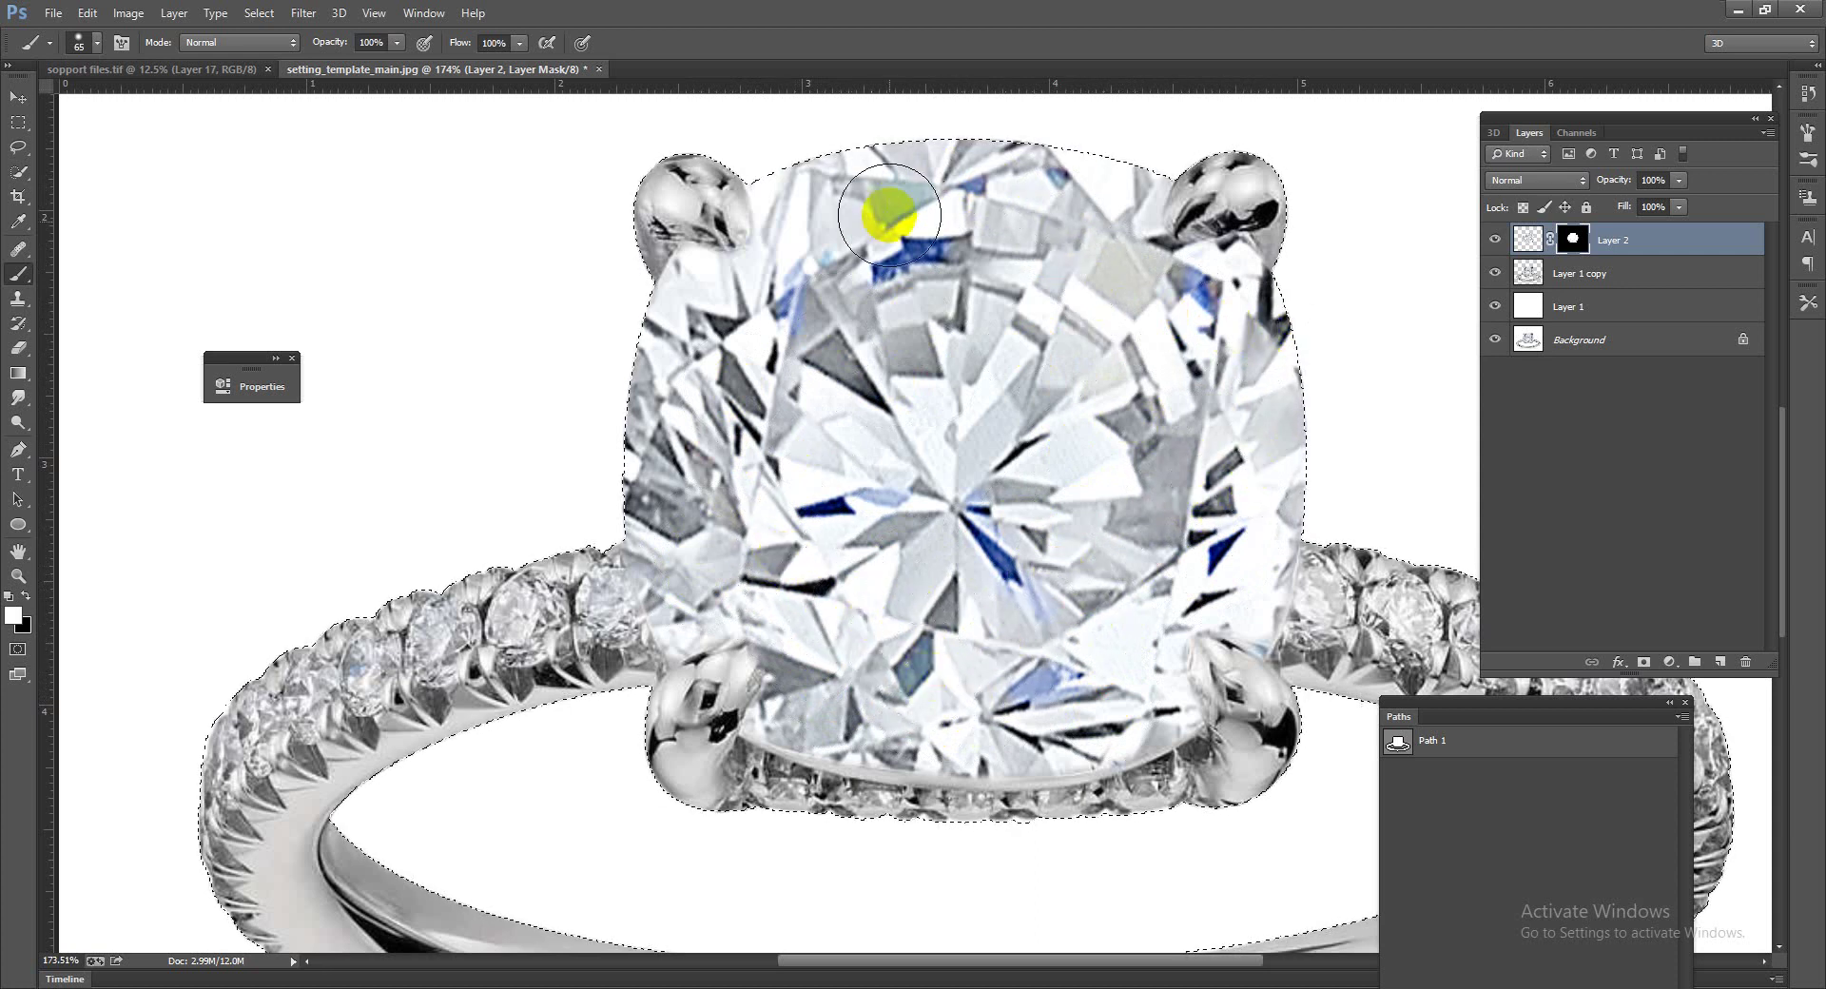
# Step: Toggle Layer 2 off and on to compare with the original, then return to sopport files.tif
pyautogui.scroll(-5, 890, 215)
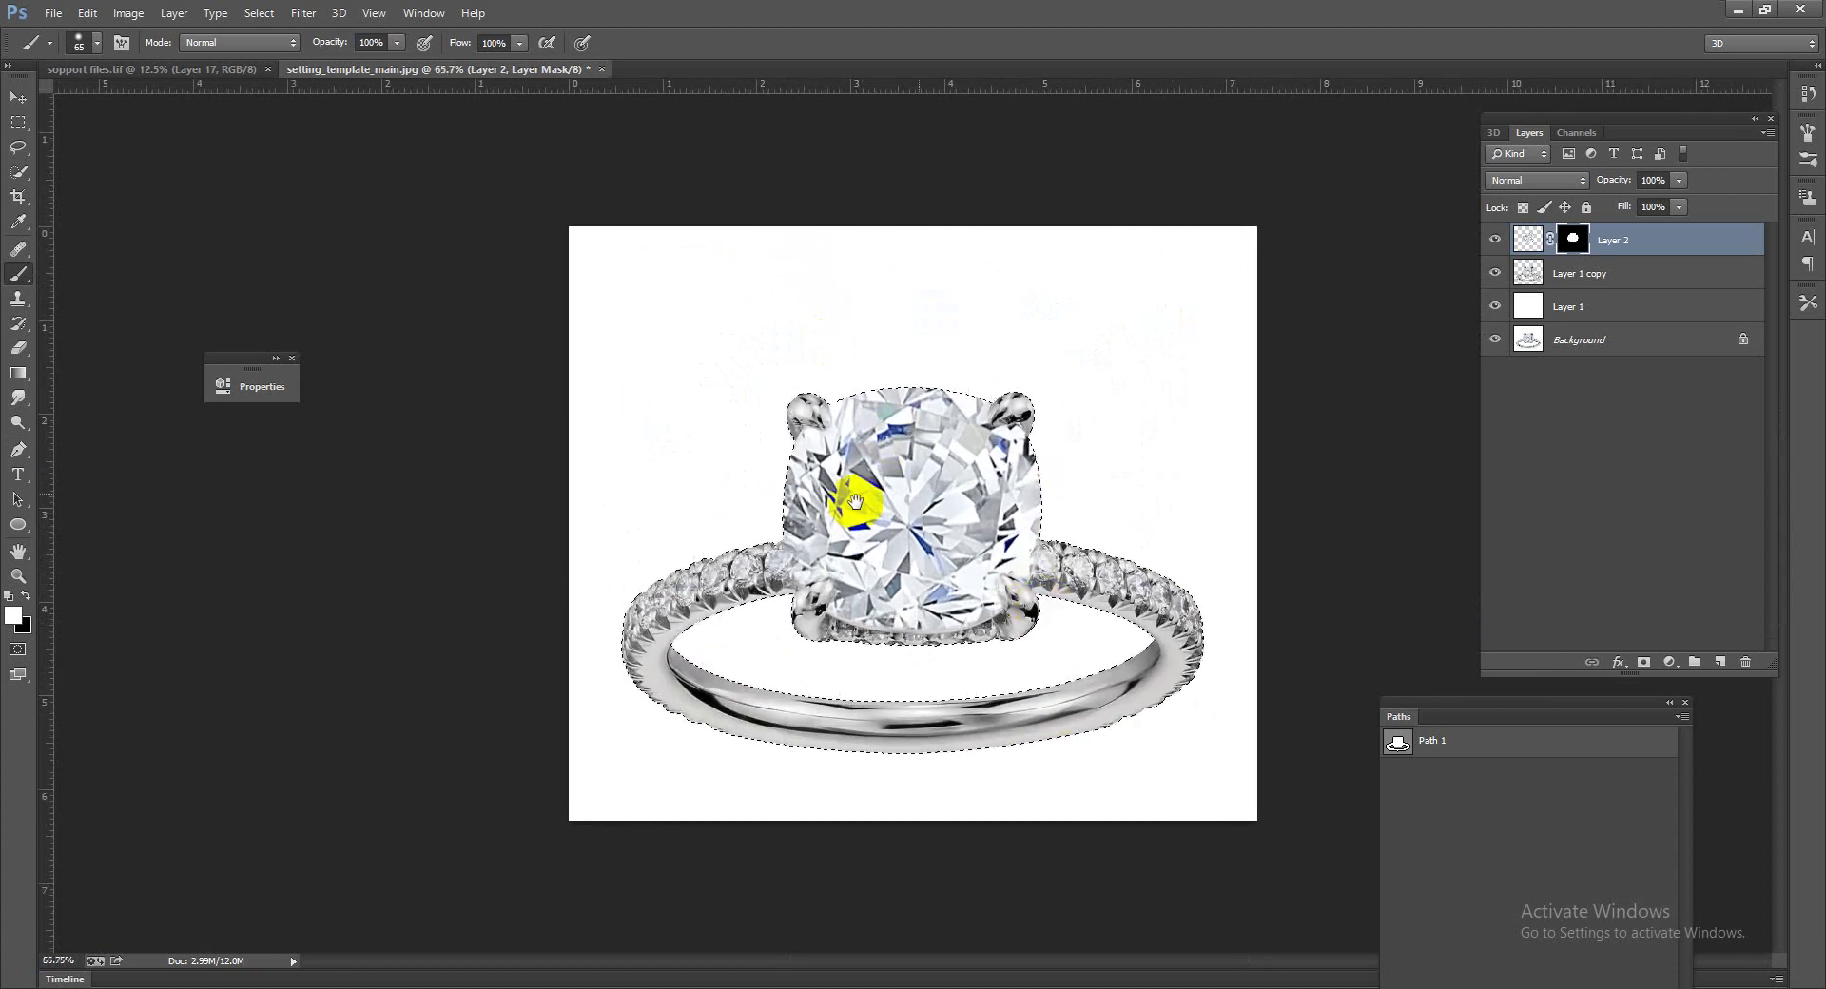
pyautogui.scroll(1, 1059, 521)
pyautogui.scroll(-2, 958, 501)
pyautogui.scroll(5, 957, 502)
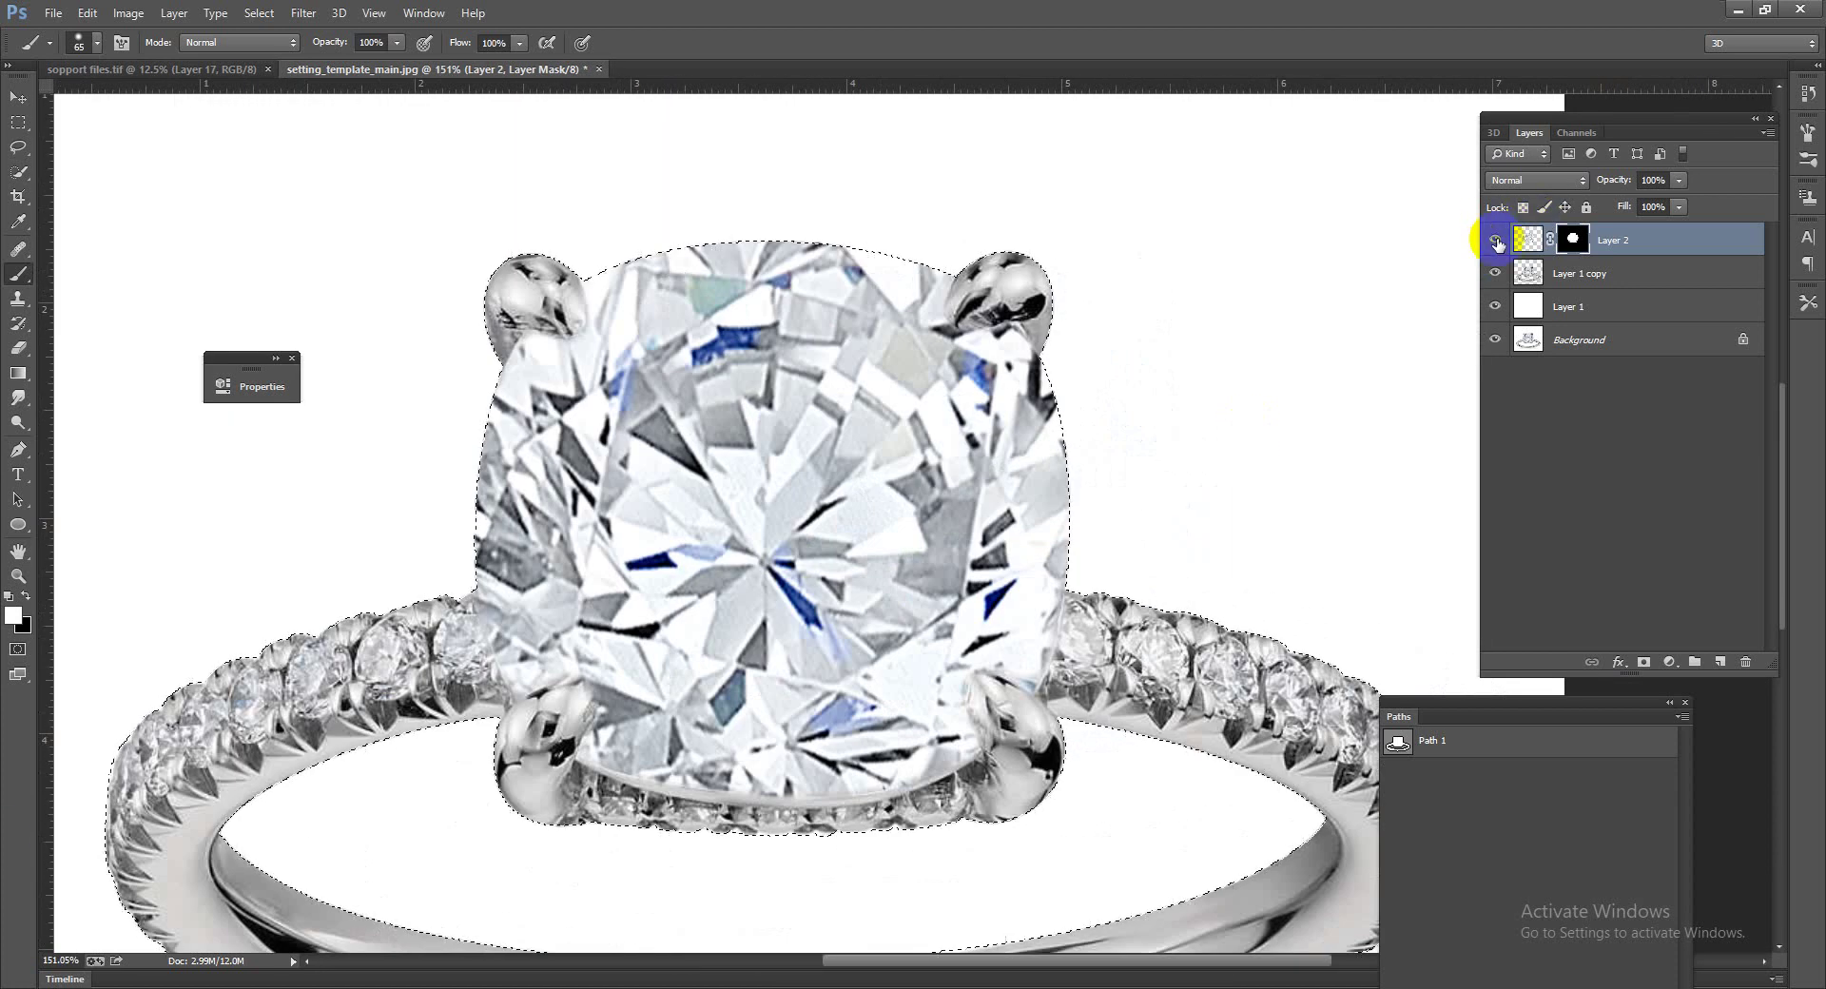
pyautogui.click(1495, 240)
pyautogui.click(1495, 240)
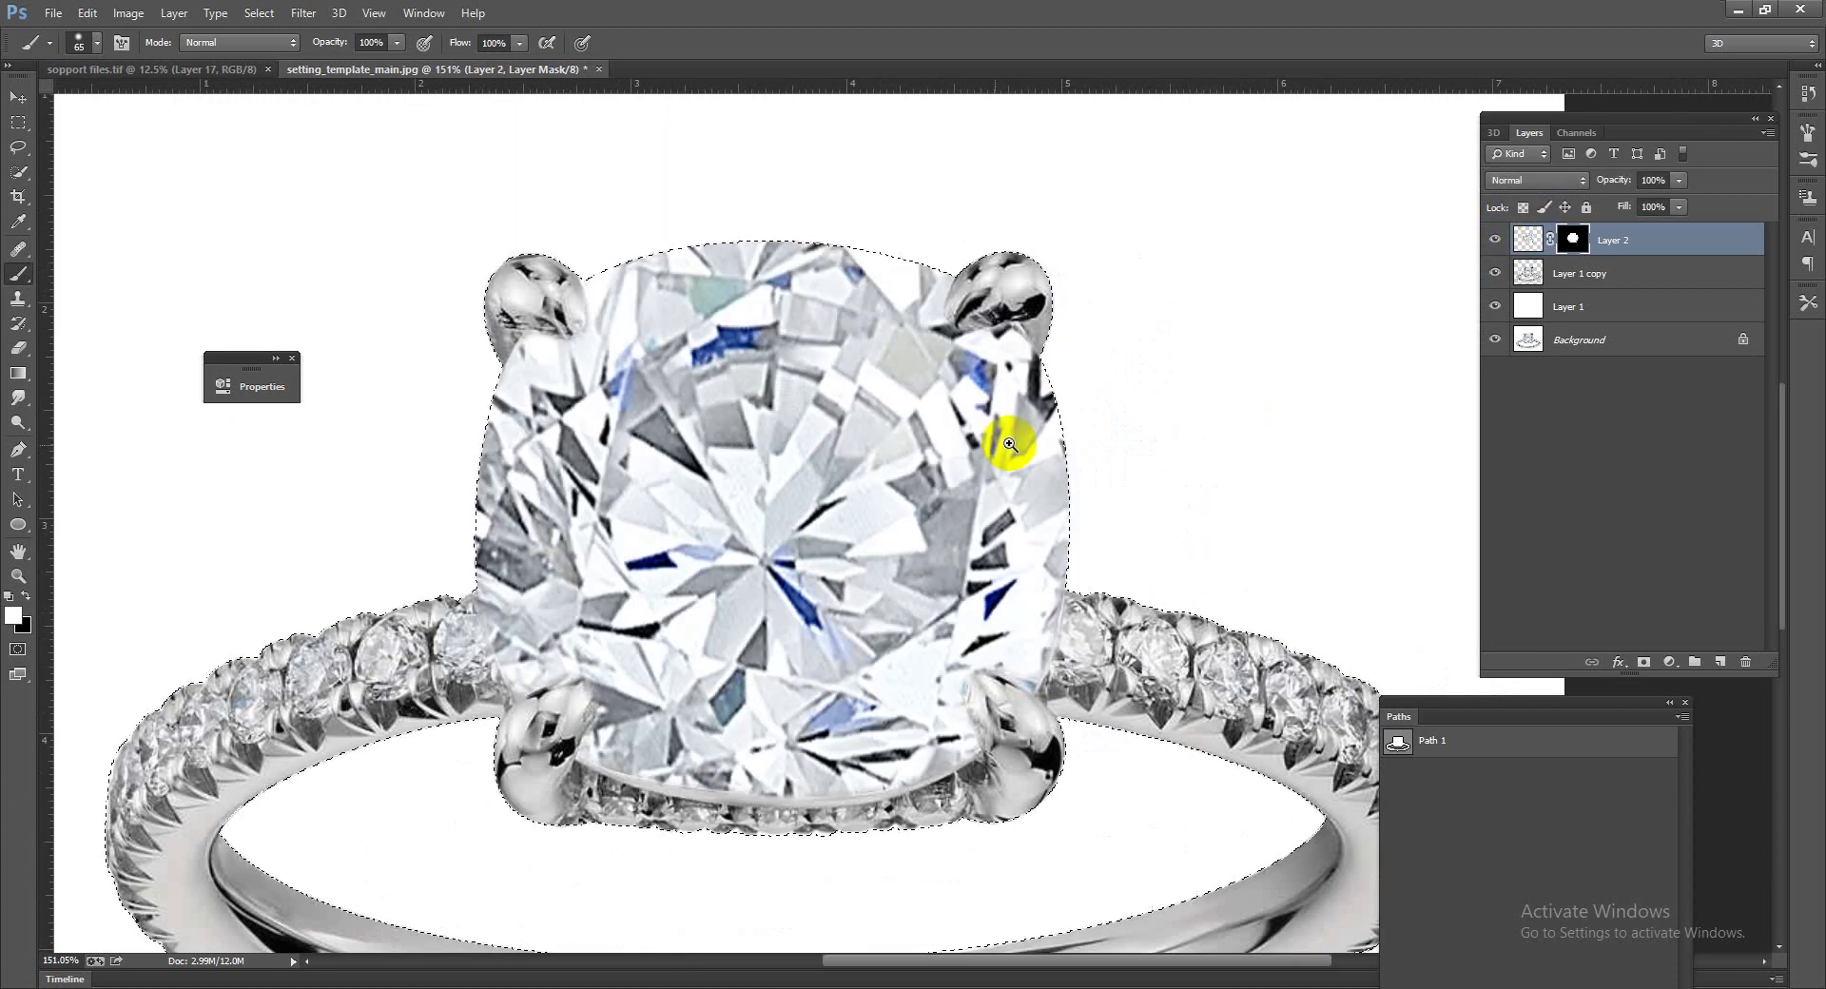
pyautogui.scroll(-5, 1010, 445)
pyautogui.scroll(-1, 970, 542)
pyautogui.scroll(1, 958, 542)
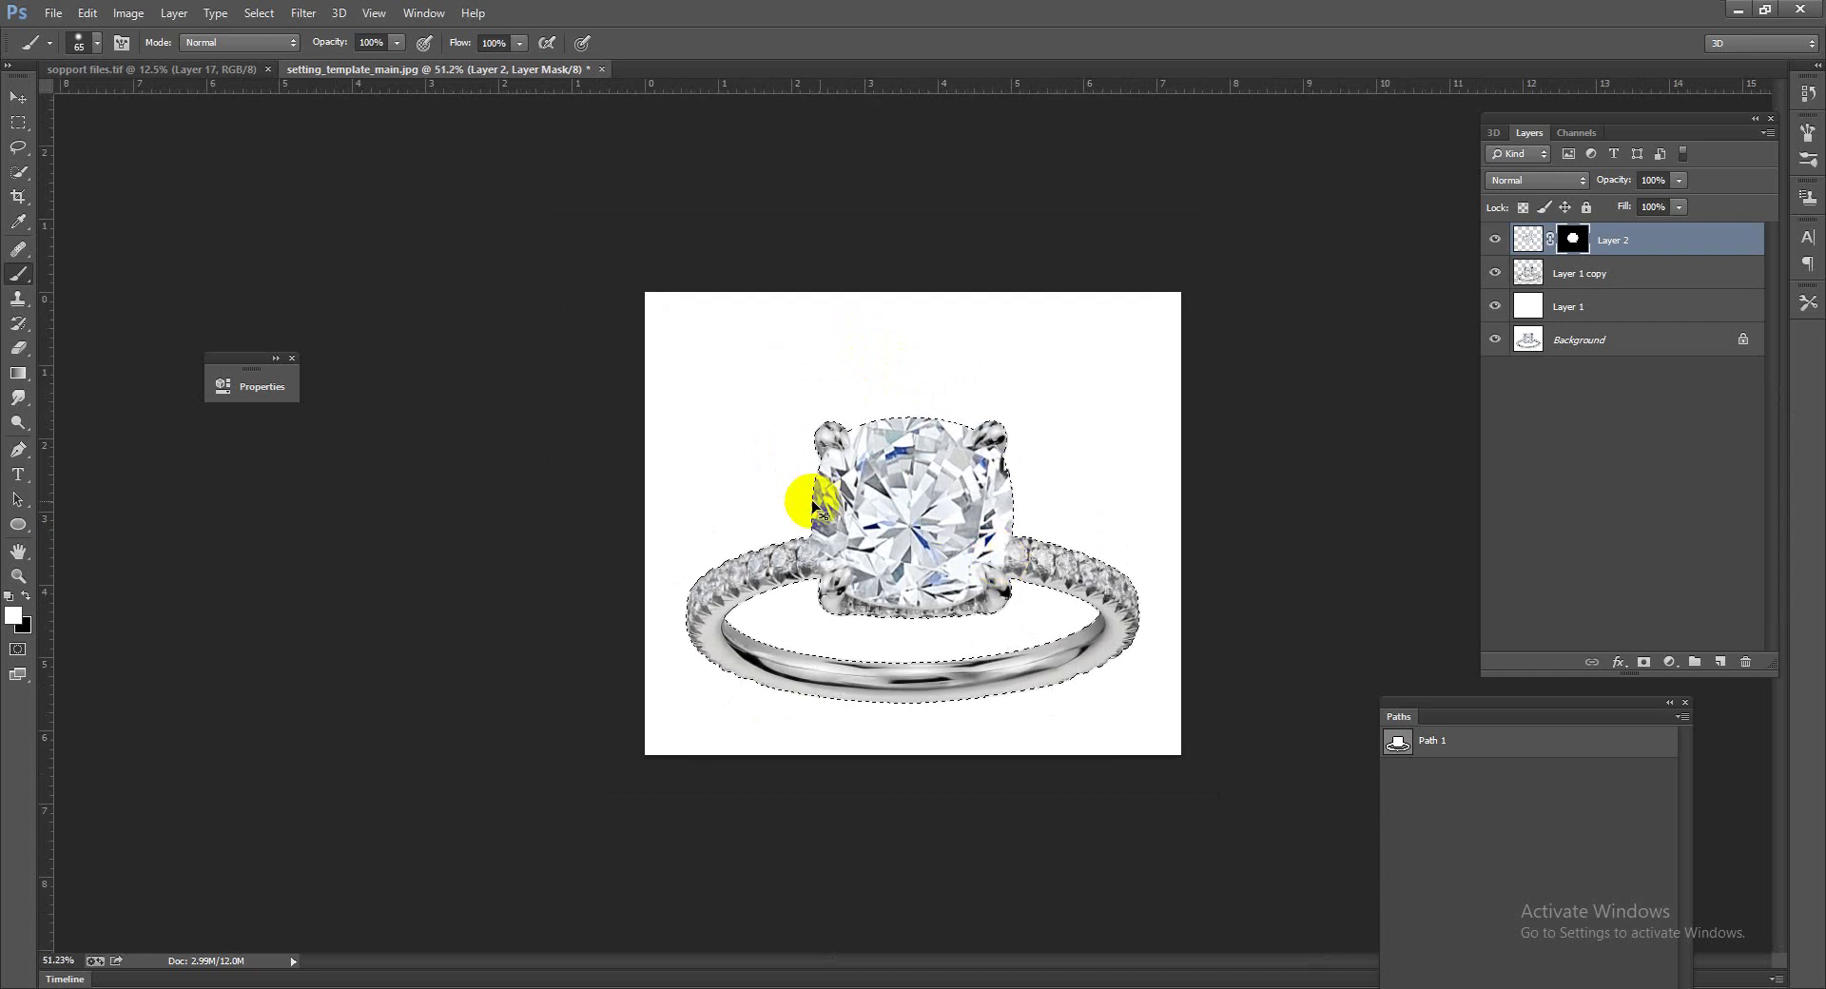
pyautogui.scroll(2, 903, 547)
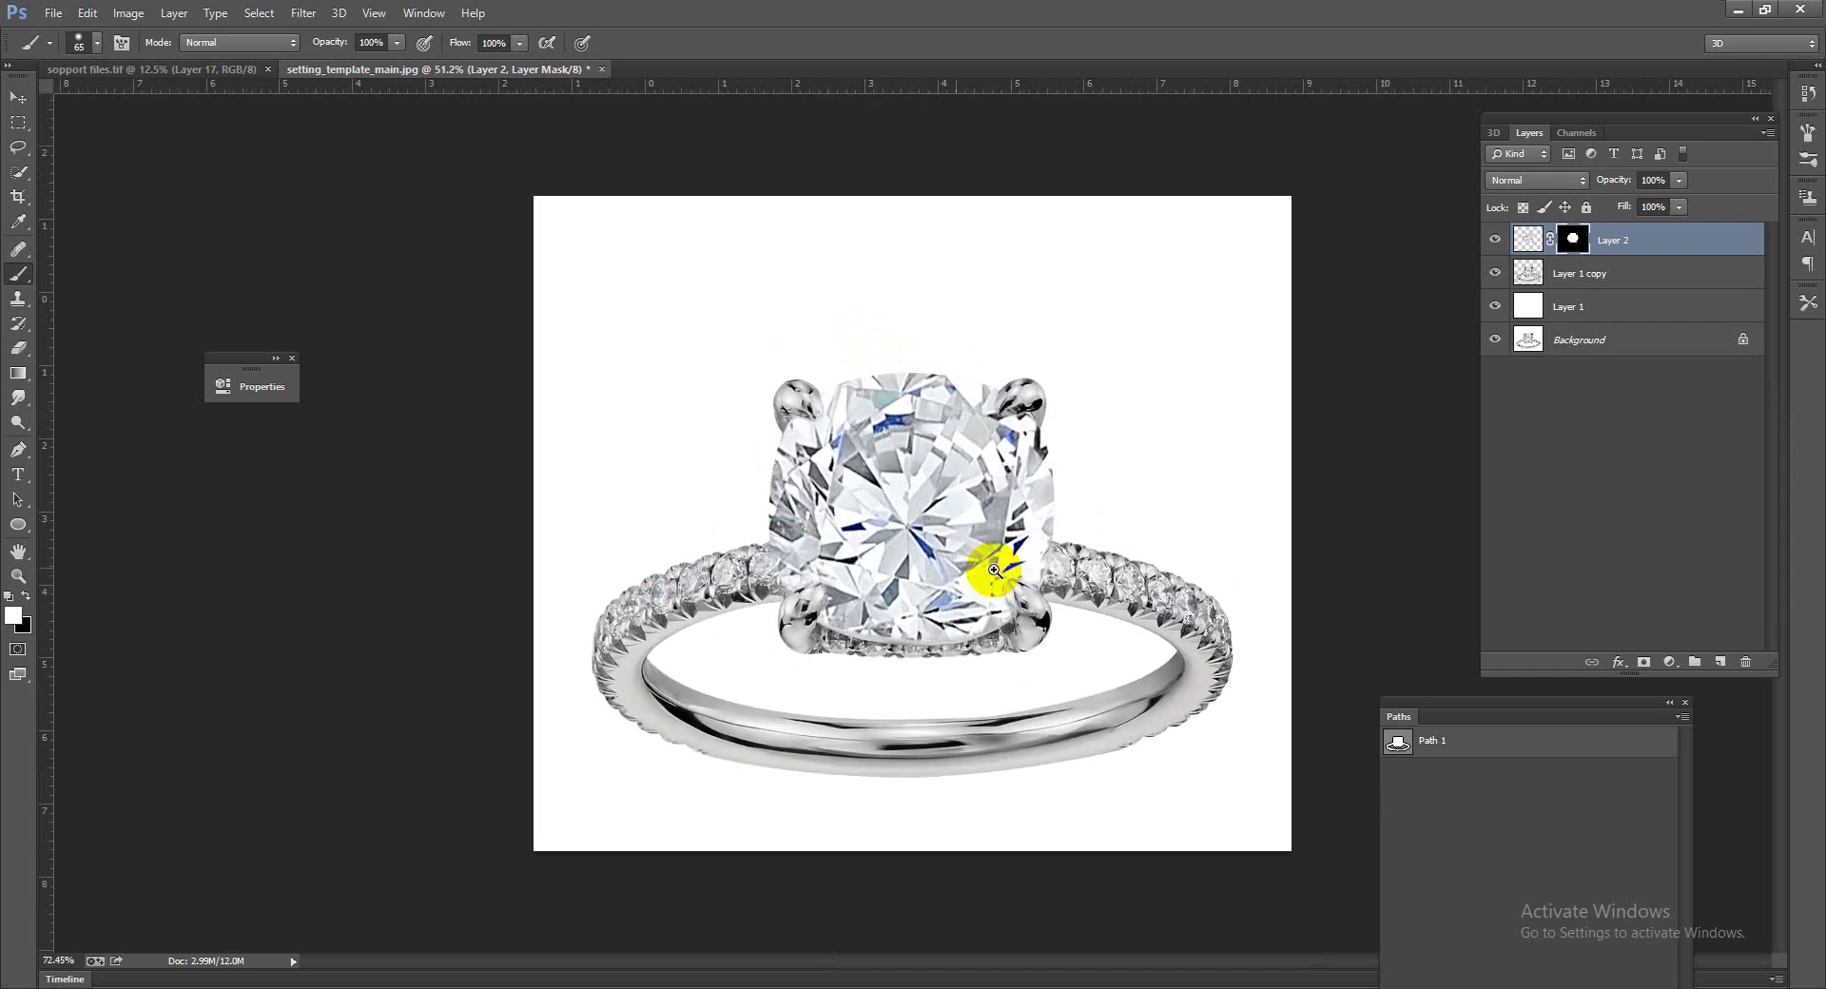
pyautogui.click(154, 75)
# Step: Drag the band layer from sopport files.tif into the ring image as Layer 3
pyautogui.click(18, 98)
pyautogui.moveTo(664, 582); pyautogui.dragTo(680, 519)
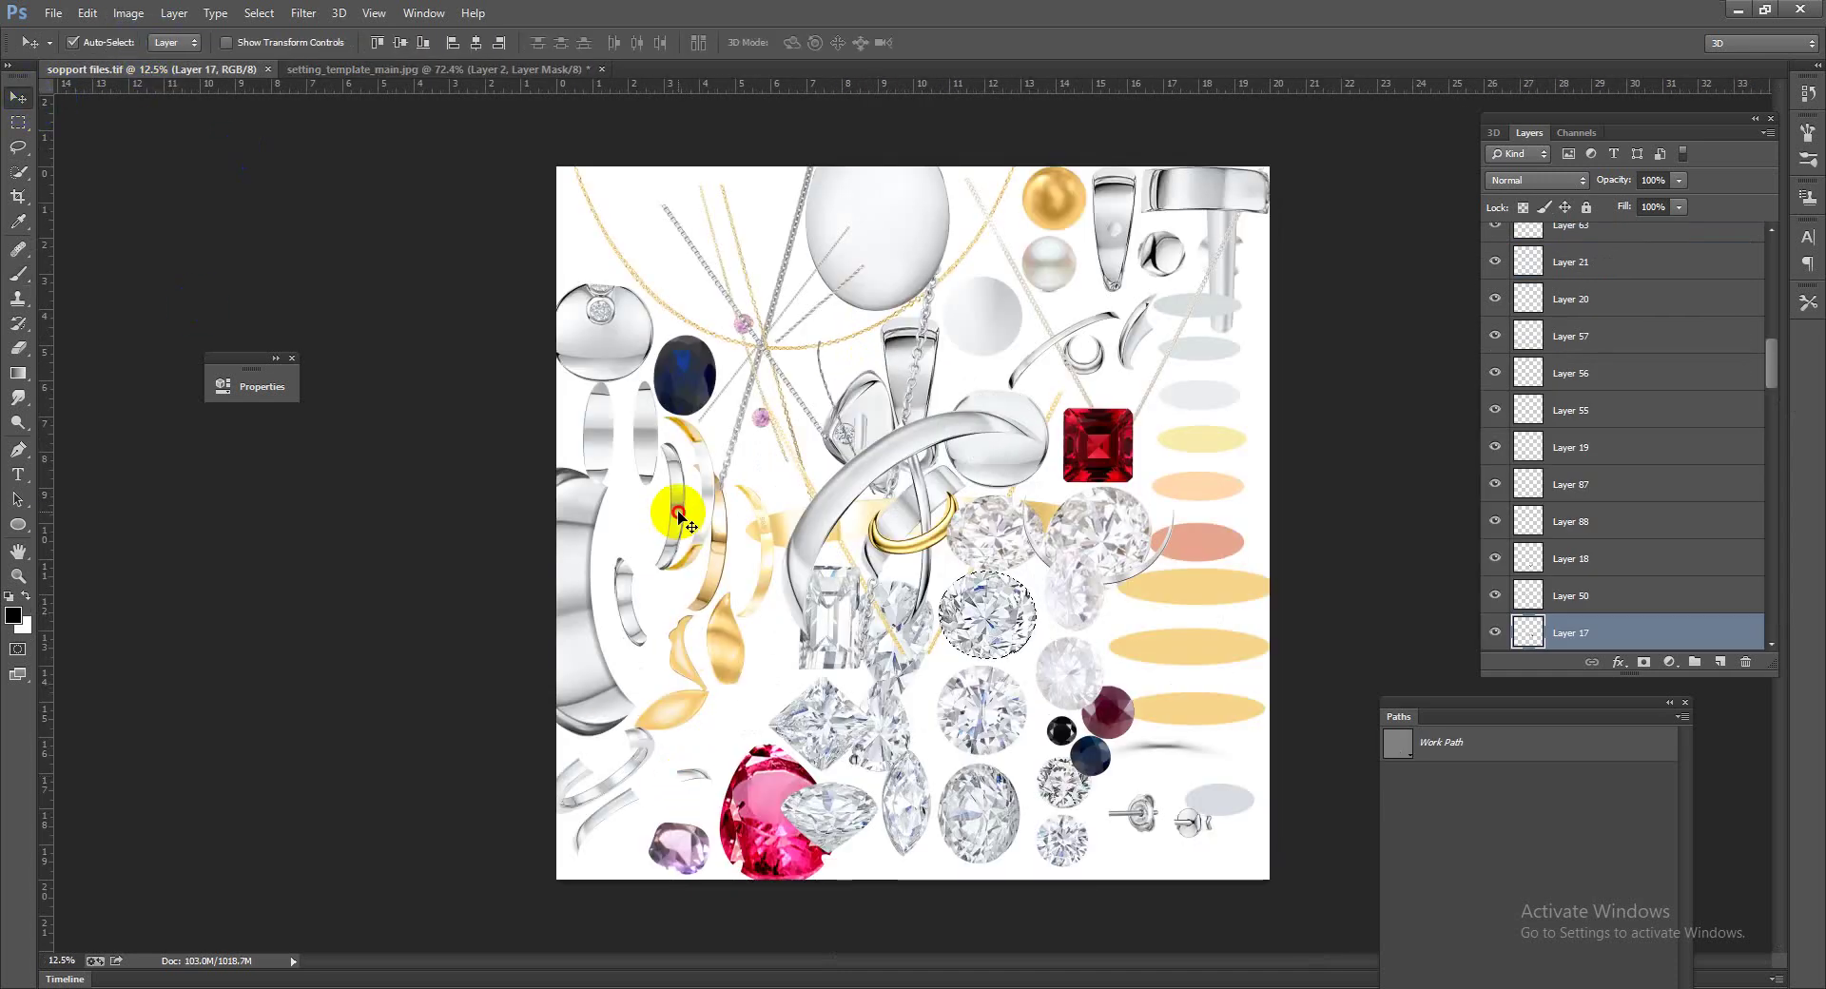
pyautogui.click(1519, 633)
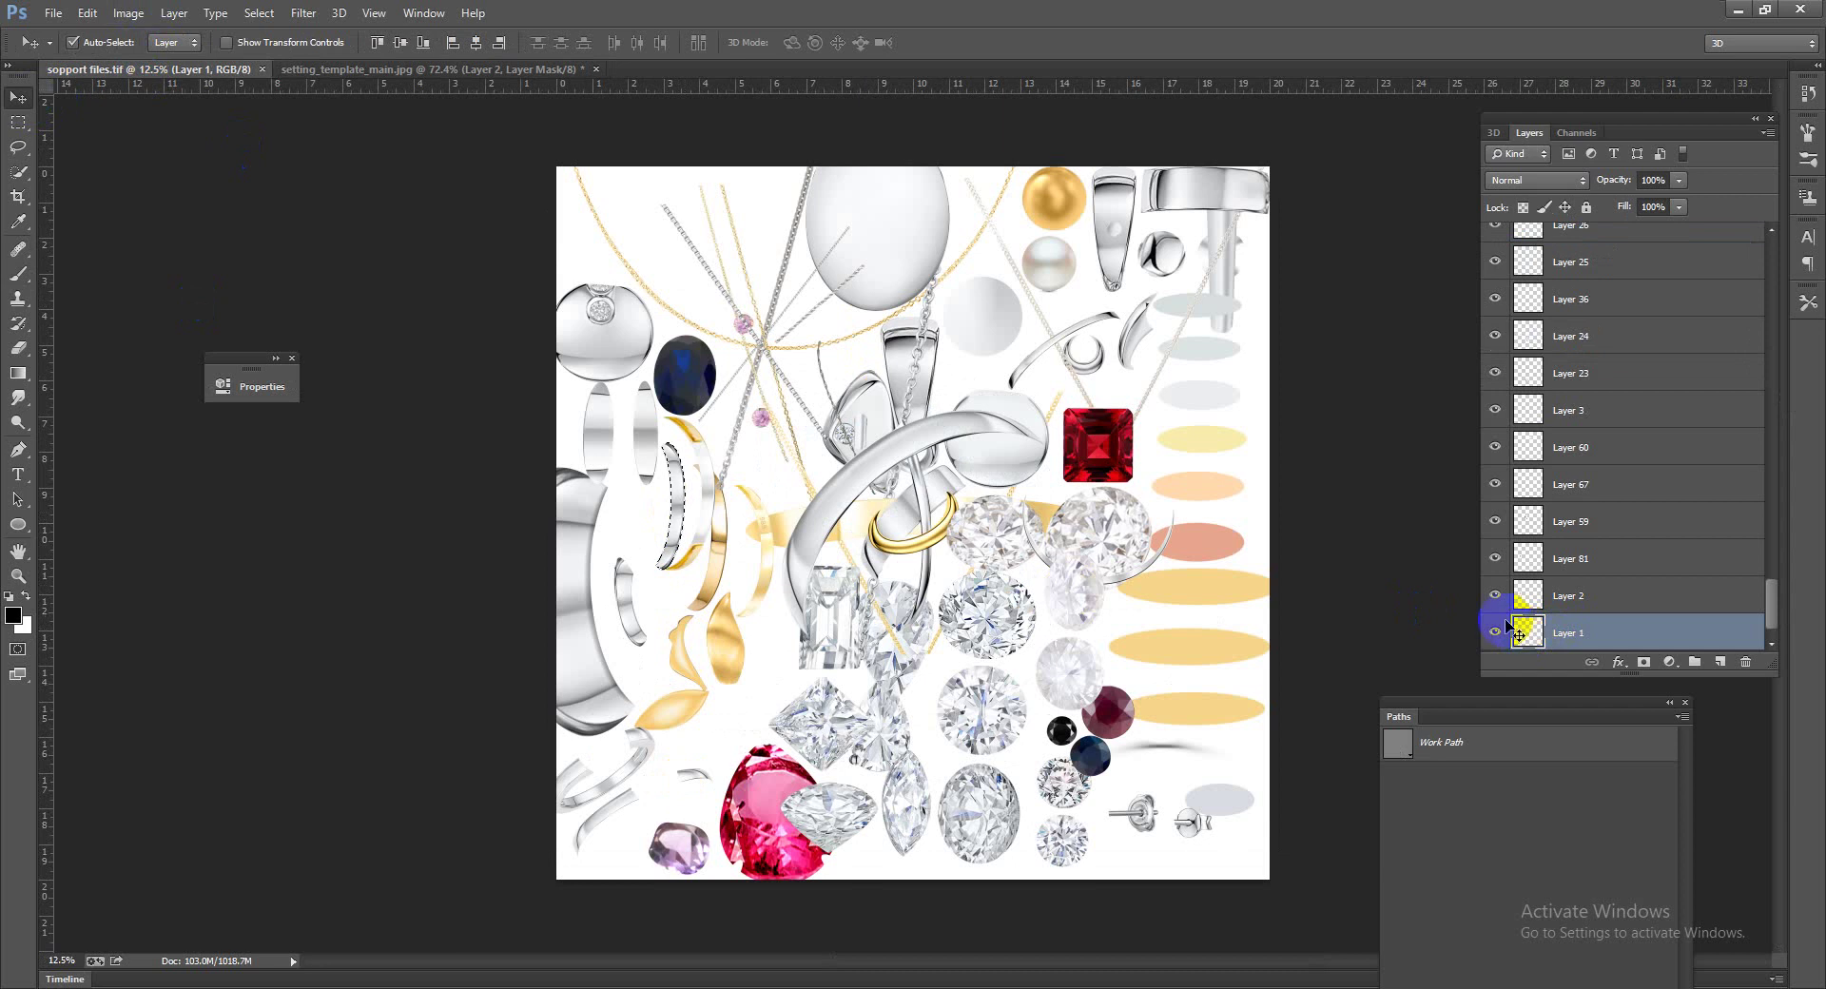
pyautogui.moveTo(532, 76); pyautogui.dragTo(780, 518)
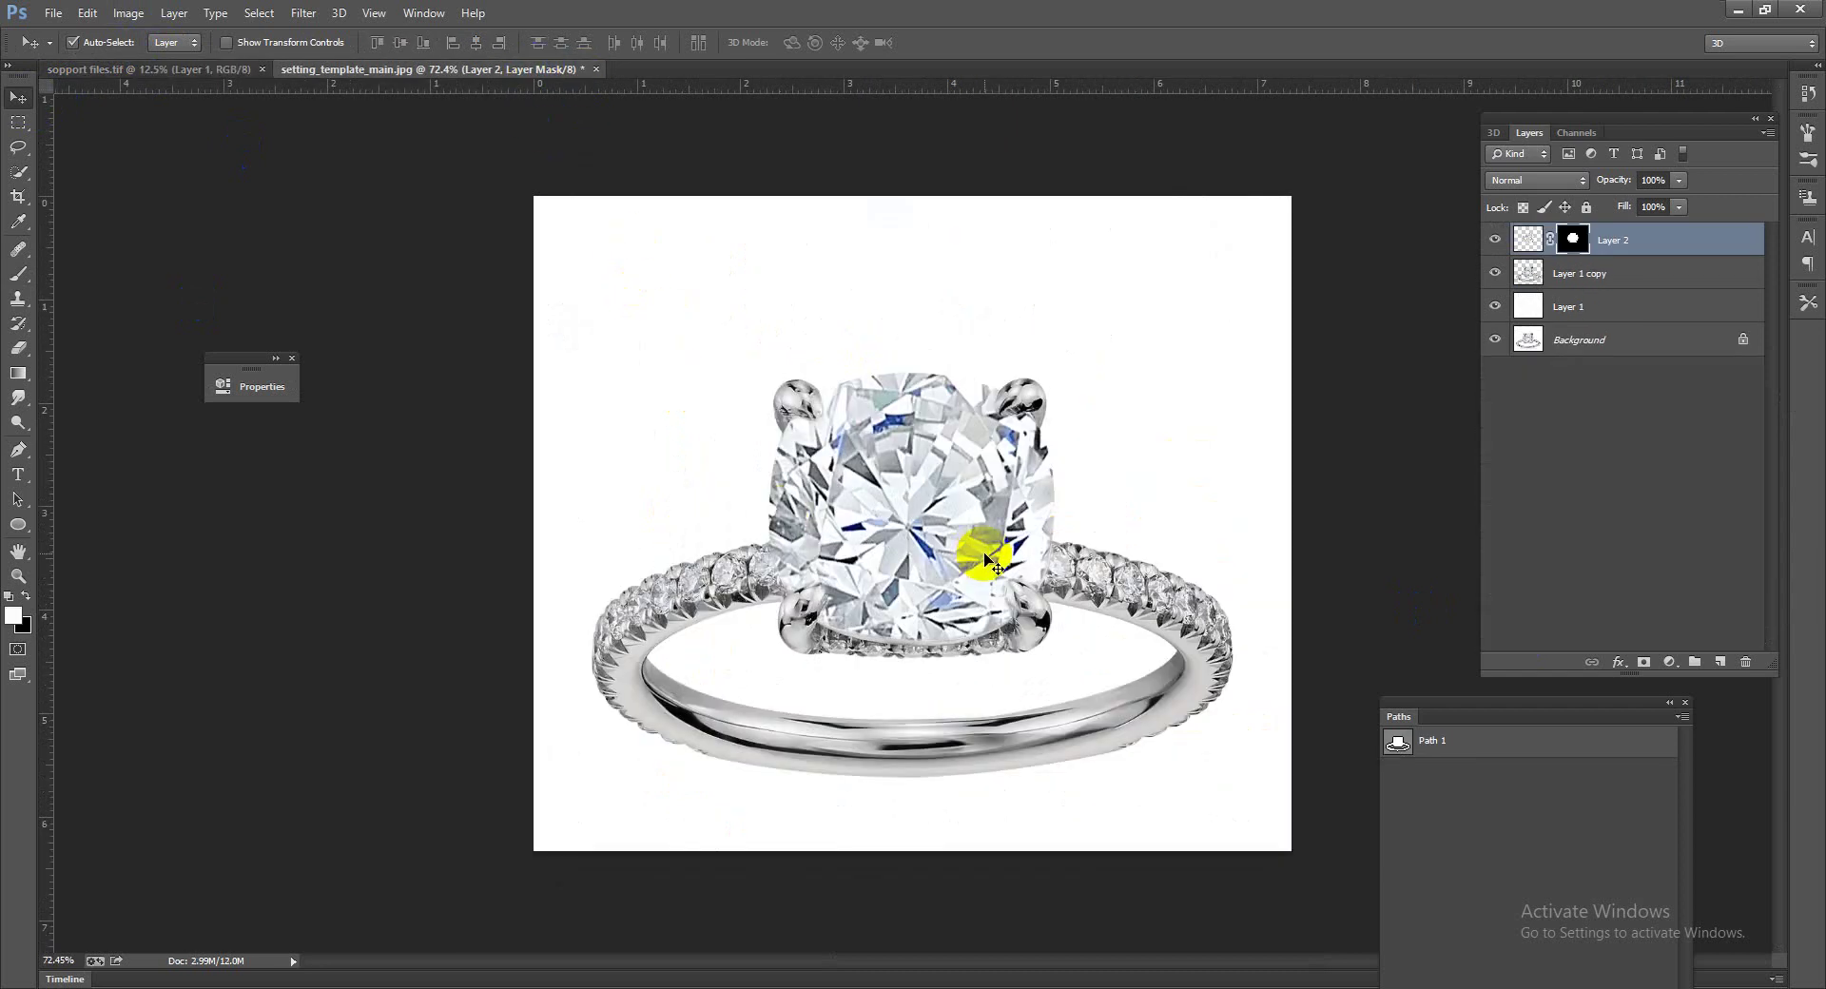
pyautogui.moveTo(990, 561); pyautogui.dragTo(1158, 719)
# Step: Rotate the band piece to lie horizontally and move it down over the ring
pyautogui.hotkey('ctrl', 't')
pyautogui.moveTo(1243, 631)
pyautogui.mouseDown()
pyautogui.moveTo(933, 787)
pyautogui.moveTo(889, 742)
pyautogui.mouseUp()
pyautogui.moveTo(1053, 597); pyautogui.dragTo(1040, 693)
pyautogui.scroll(-2, 1040, 693)
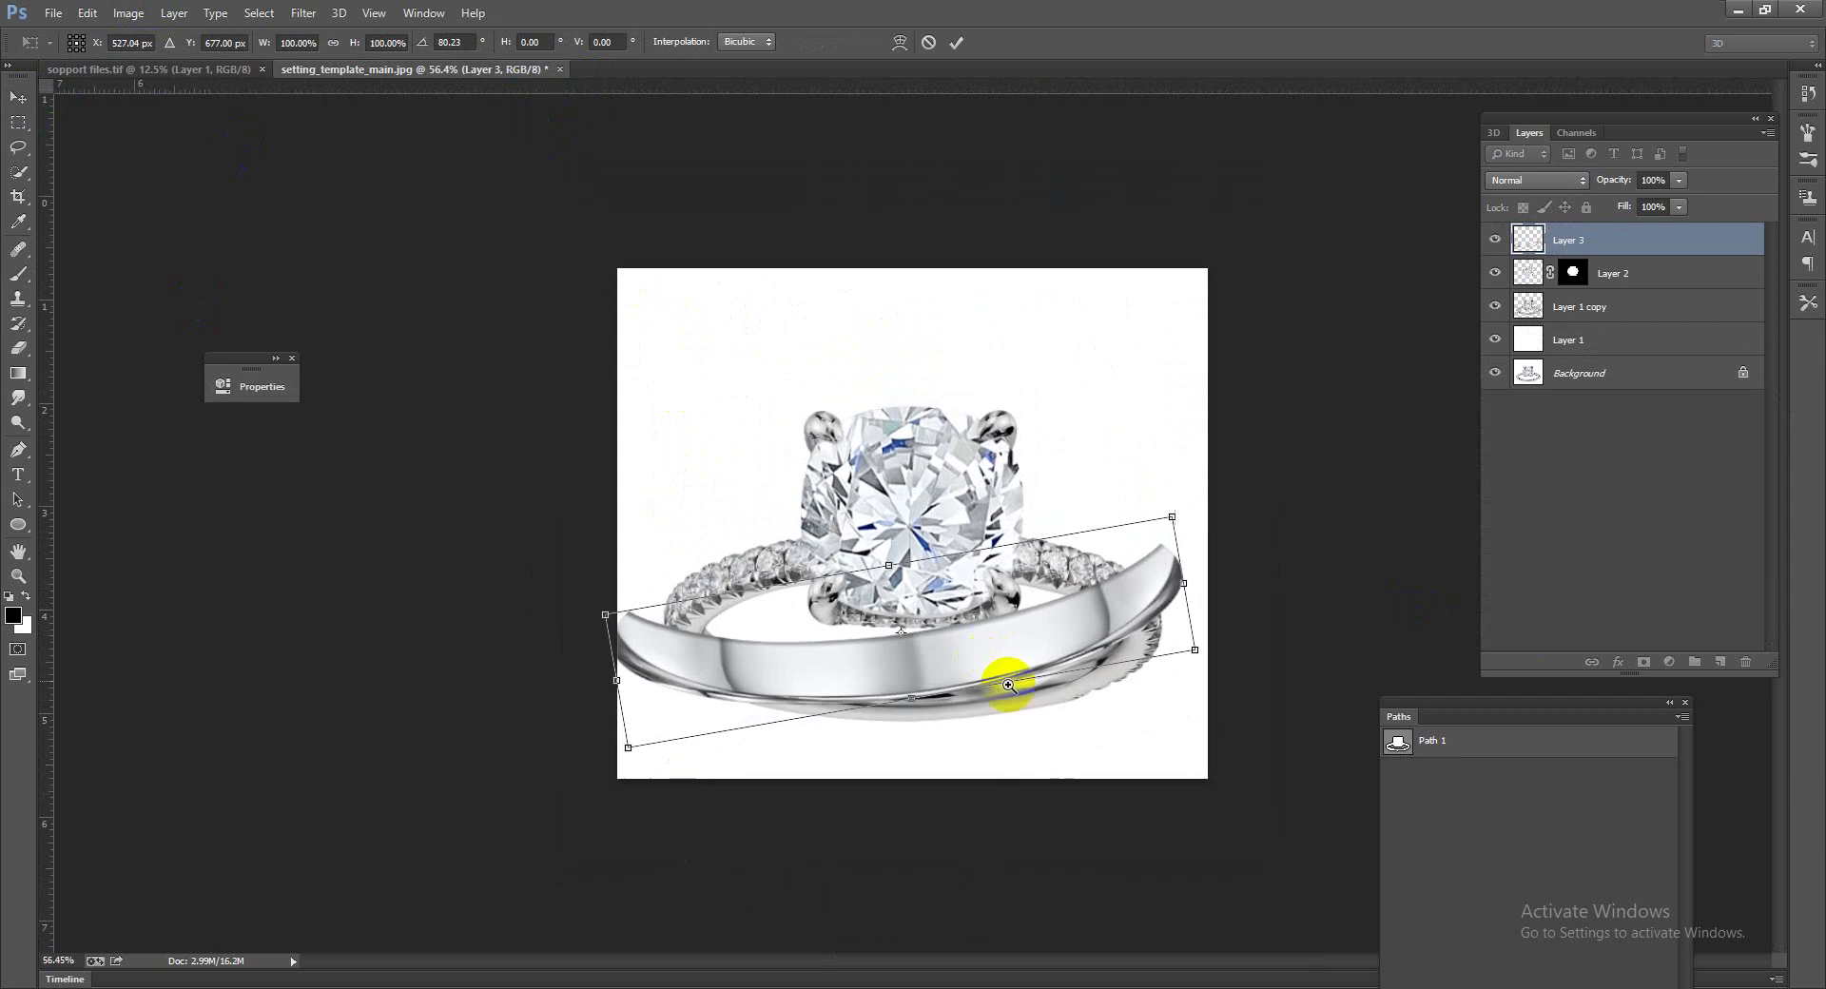
pyautogui.scroll(3, 999, 681)
pyautogui.moveTo(1339, 660)
pyautogui.mouseDown()
pyautogui.moveTo(1291, 713)
pyautogui.moveTo(1173, 711)
pyautogui.mouseUp()
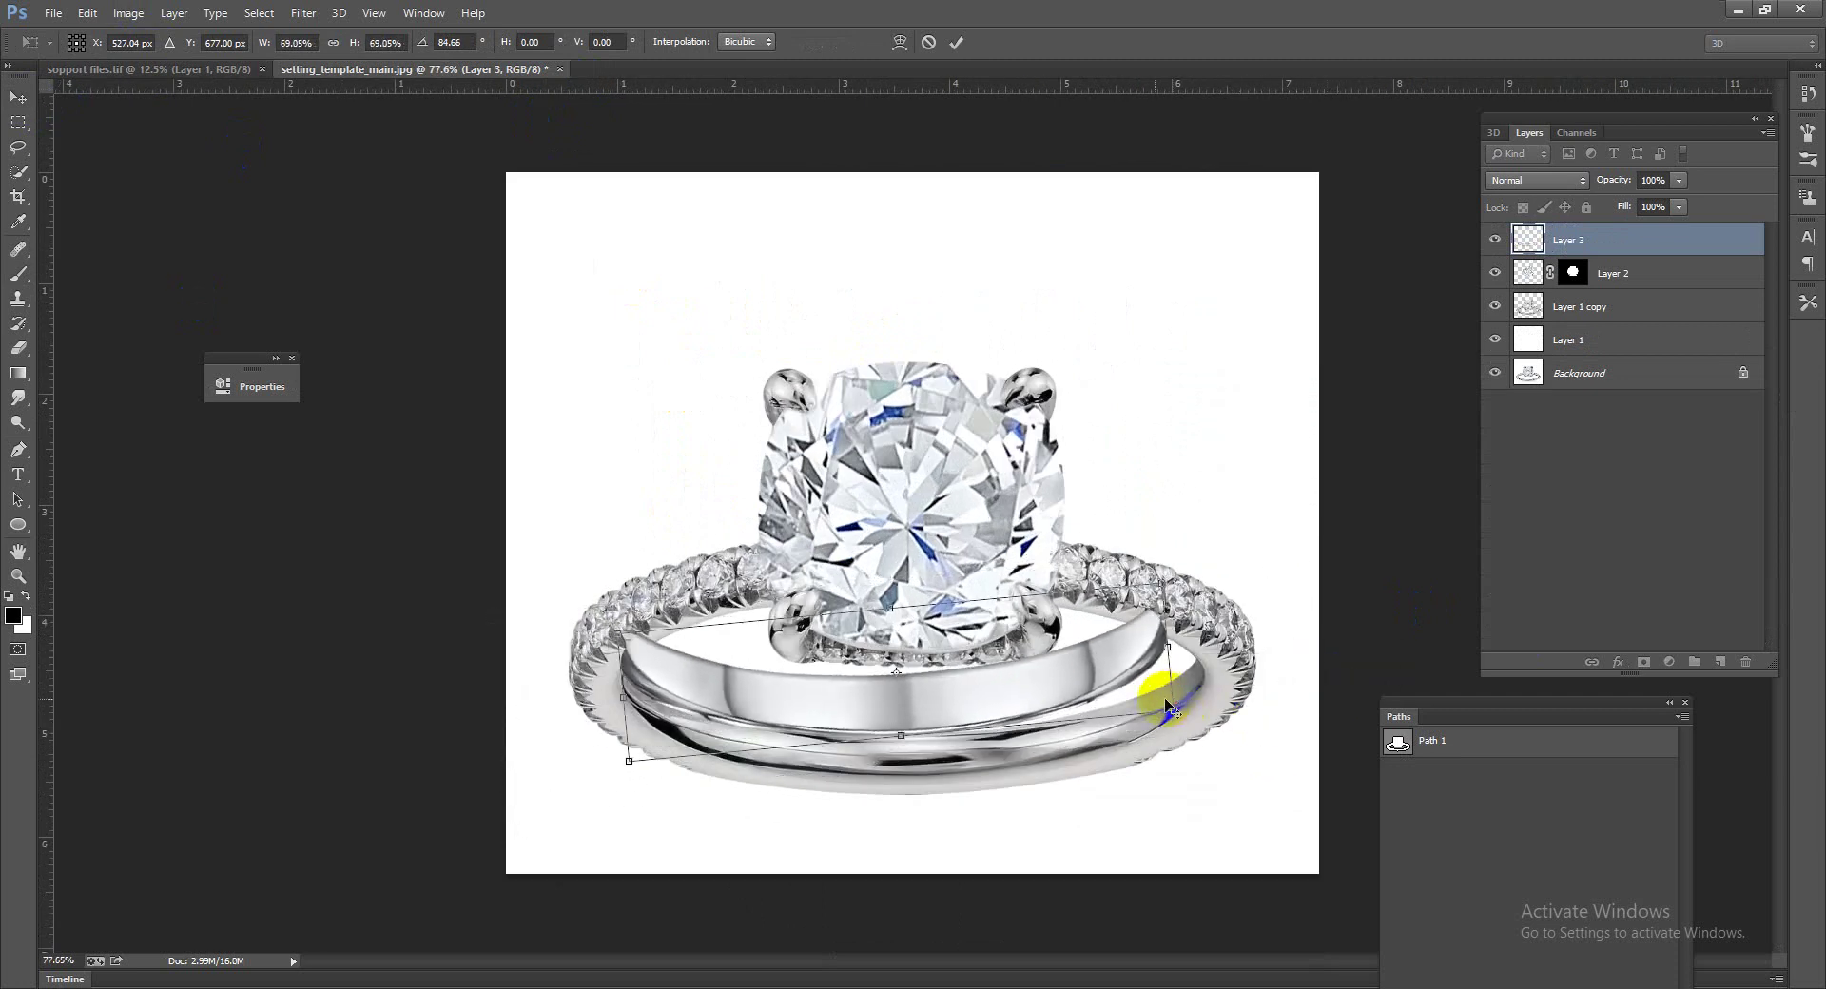
# Step: Shrink the band piece to about 69% near the lower band, stretch its sides, then cancel
pyautogui.moveTo(1071, 679); pyautogui.dragTo(1110, 751)
pyautogui.scroll(3, 1094, 723)
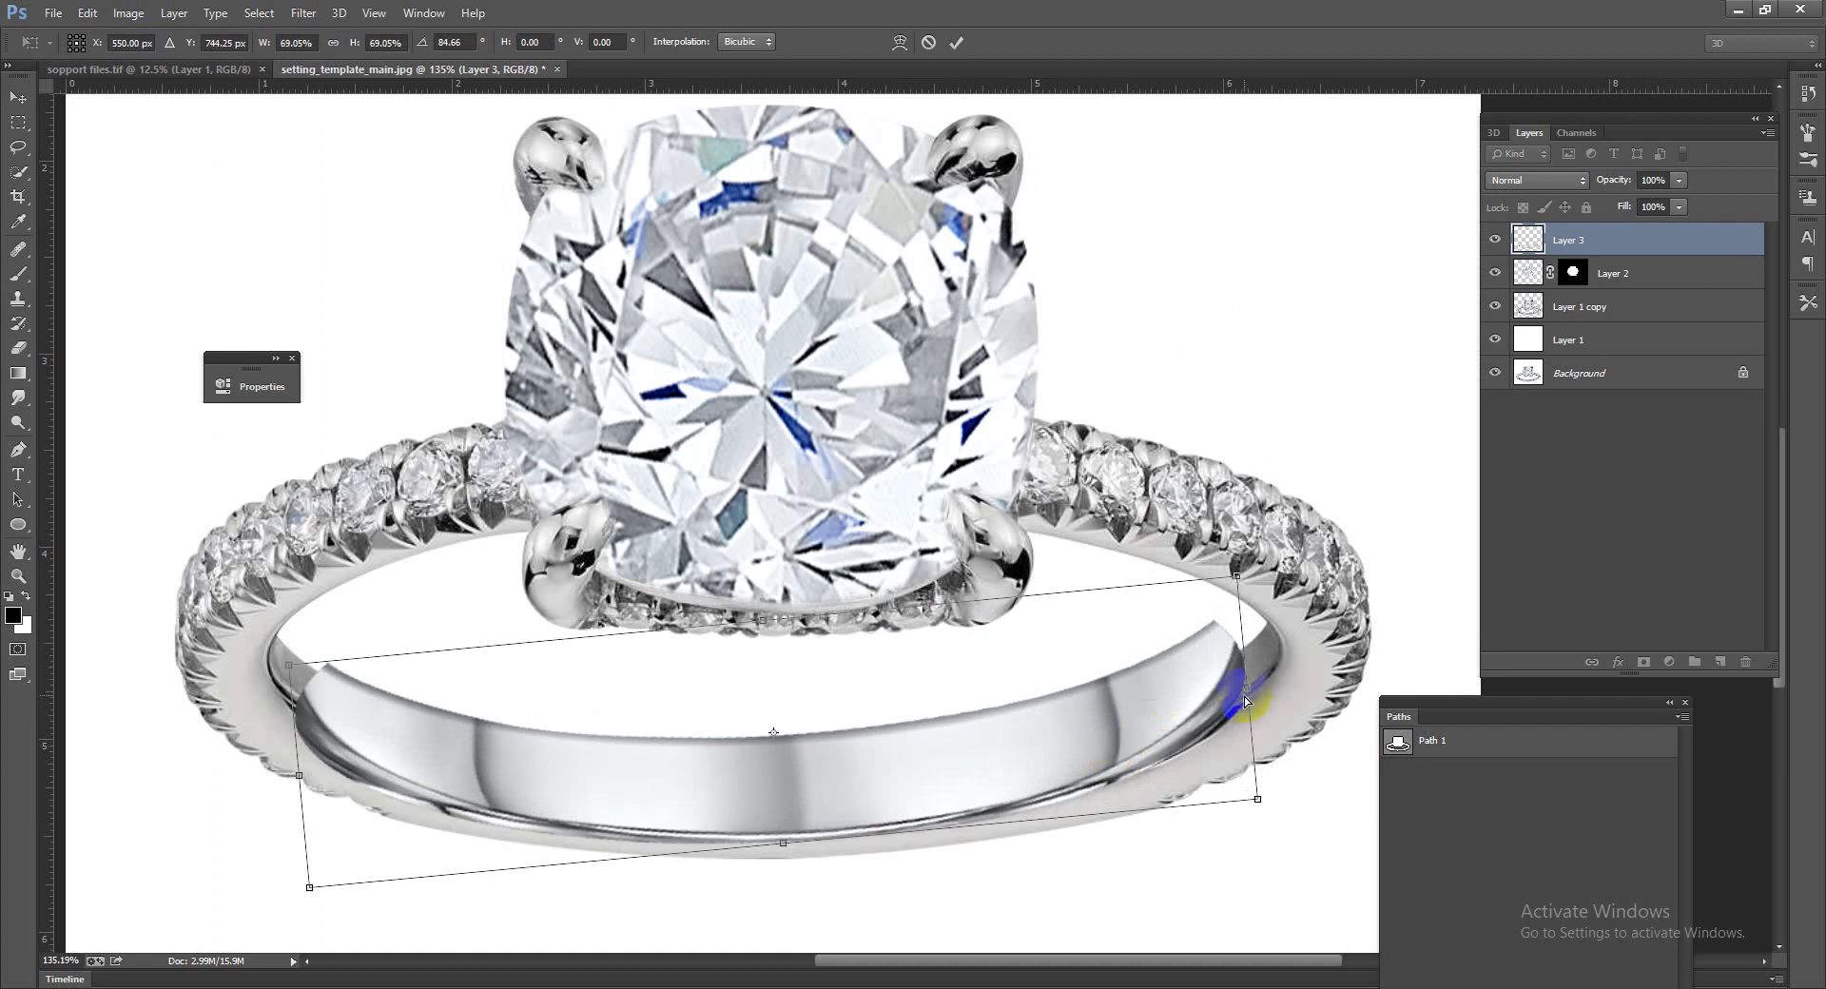
pyautogui.moveTo(1246, 701); pyautogui.dragTo(1300, 694)
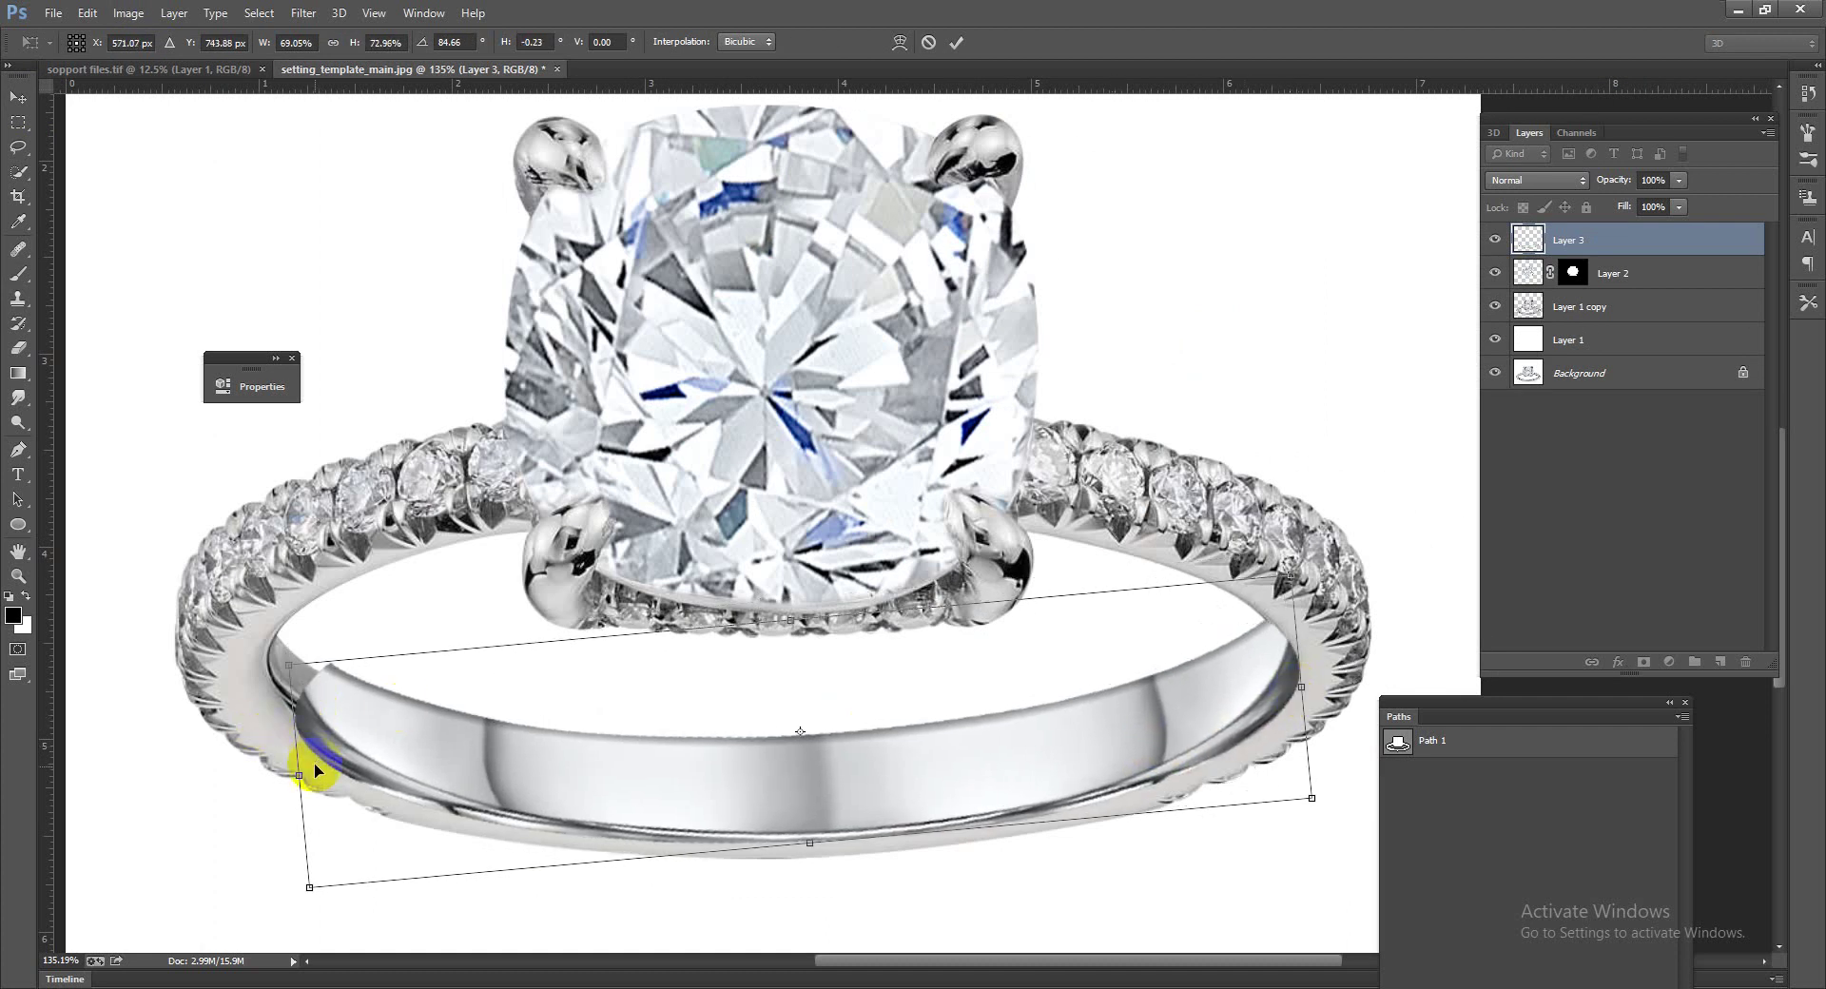
pyautogui.moveTo(300, 778); pyautogui.dragTo(281, 766)
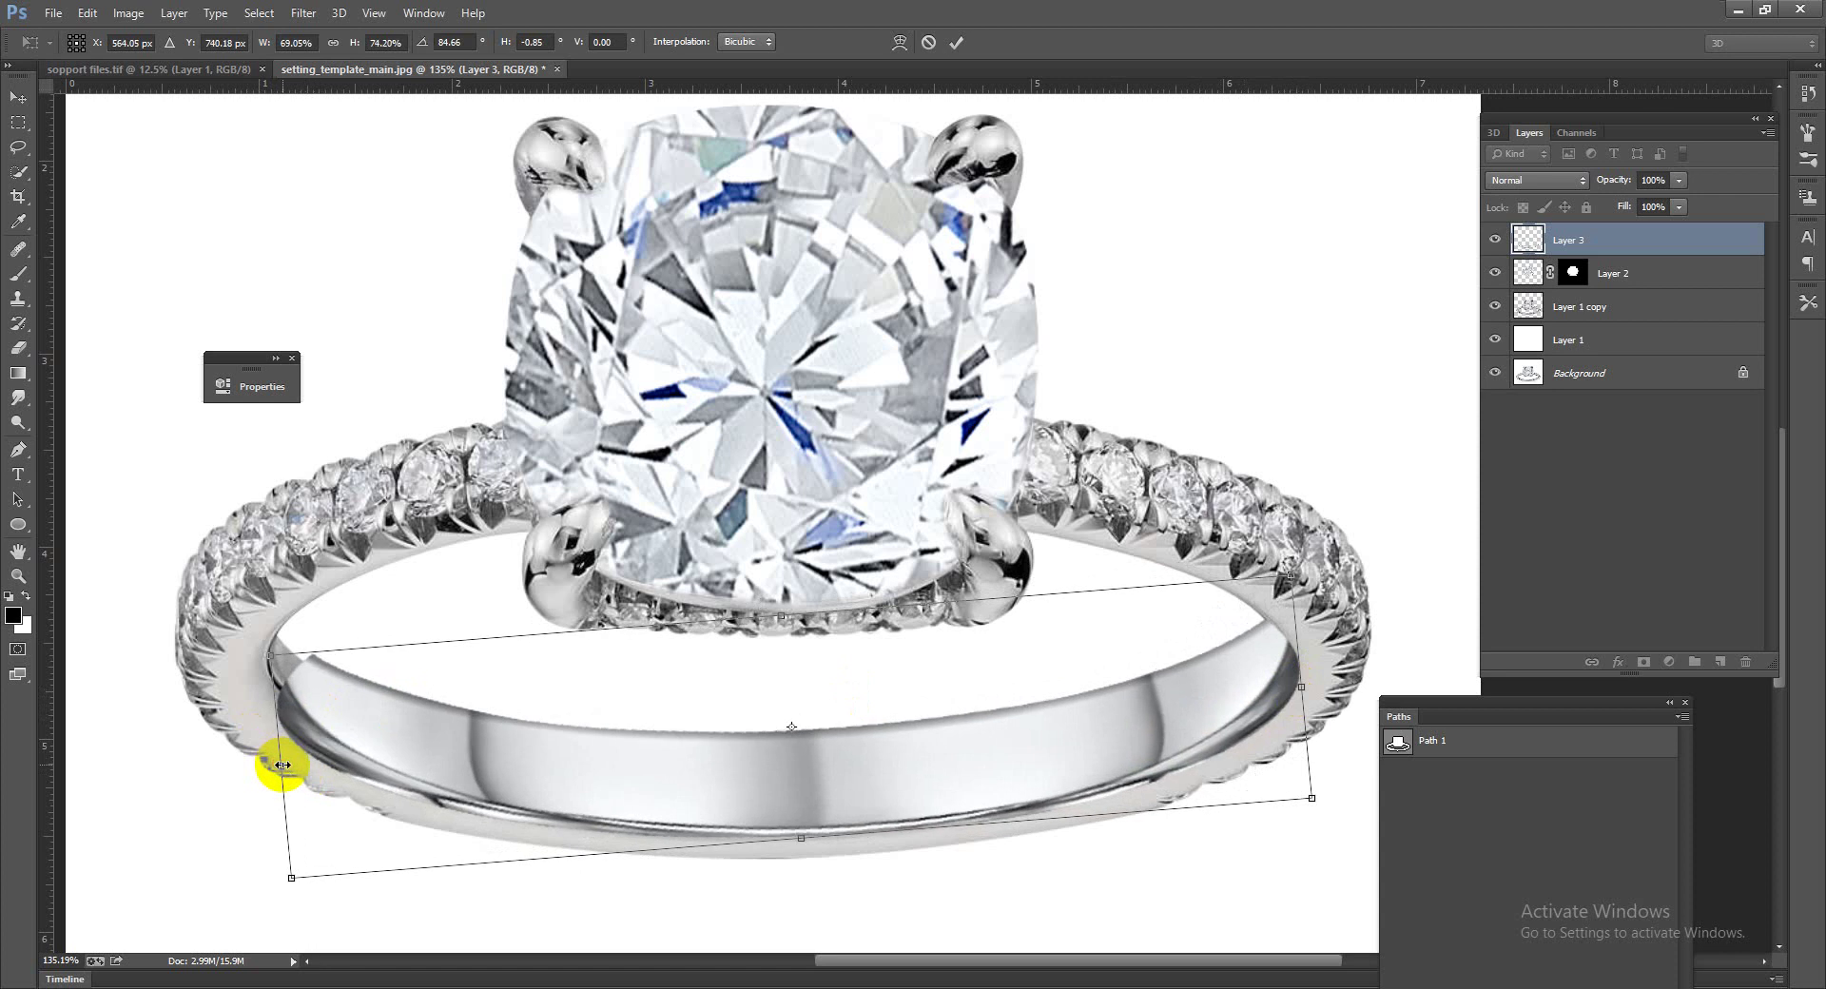
pyautogui.press('Escape')
# Step: Start a new Free Transform on the band piece and switch it to Warp
pyautogui.hotkey('ctrl', 't')
pyautogui.rightClick(483, 670)
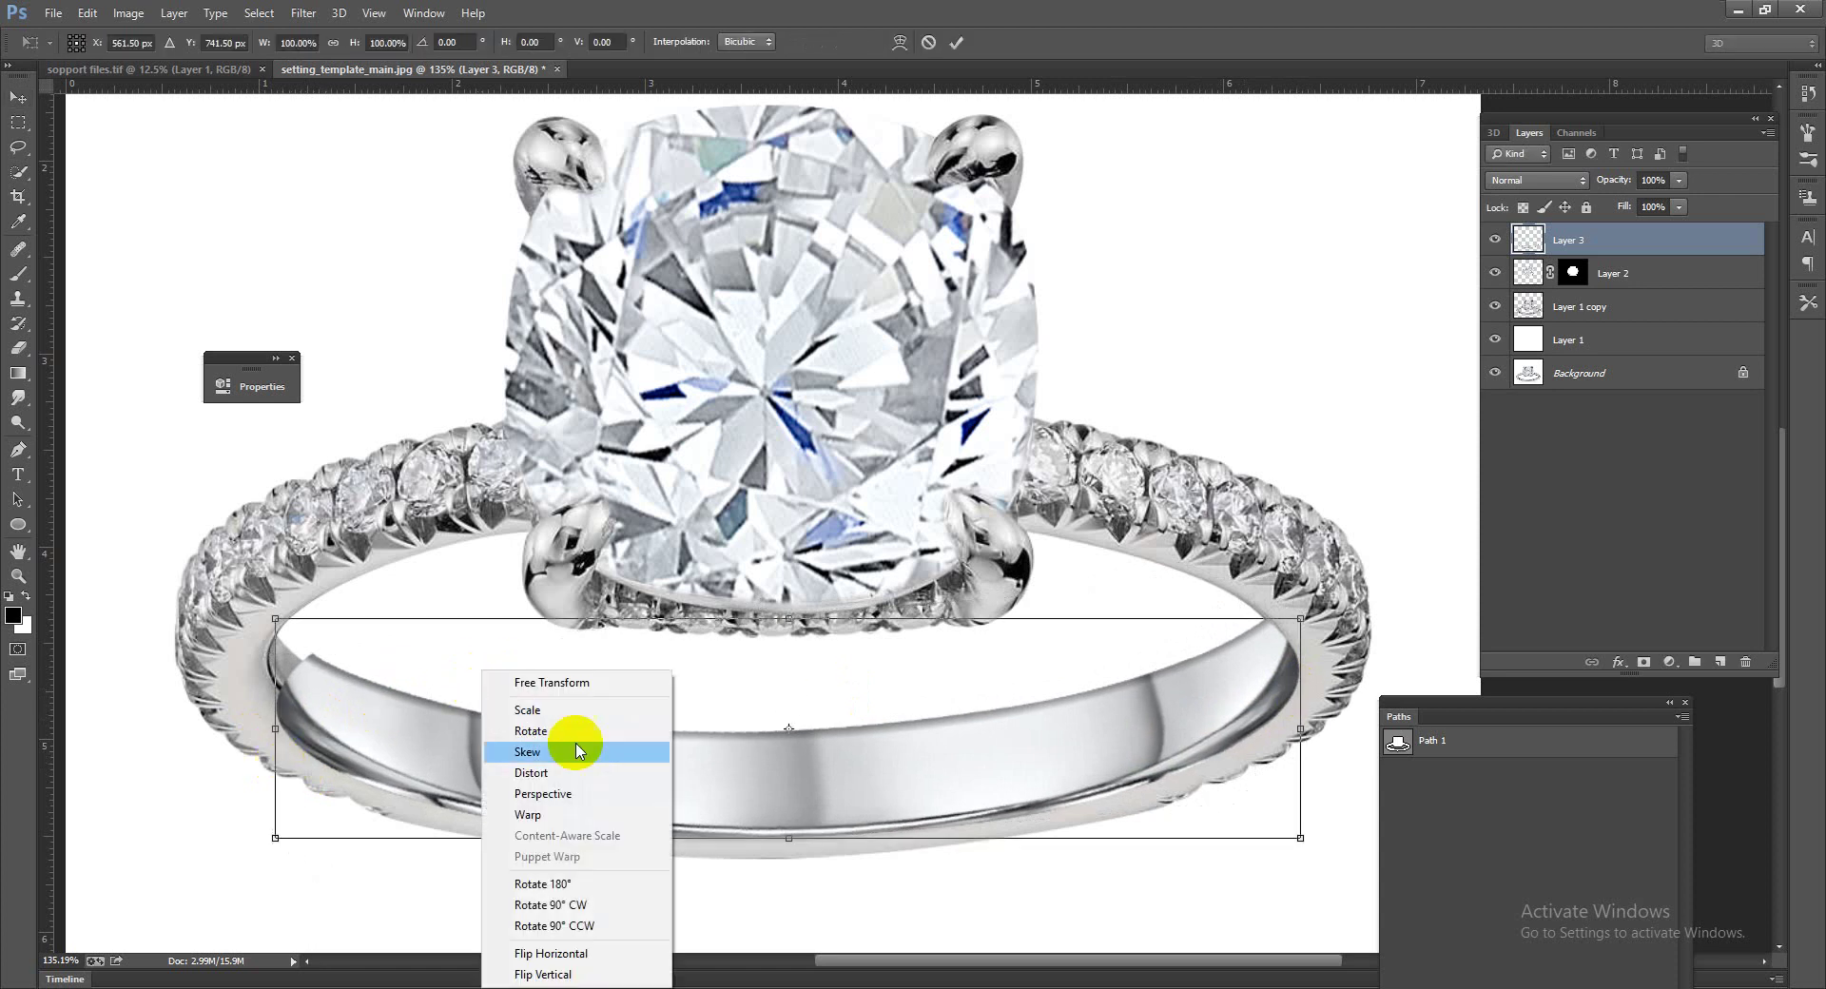
pyautogui.click(544, 816)
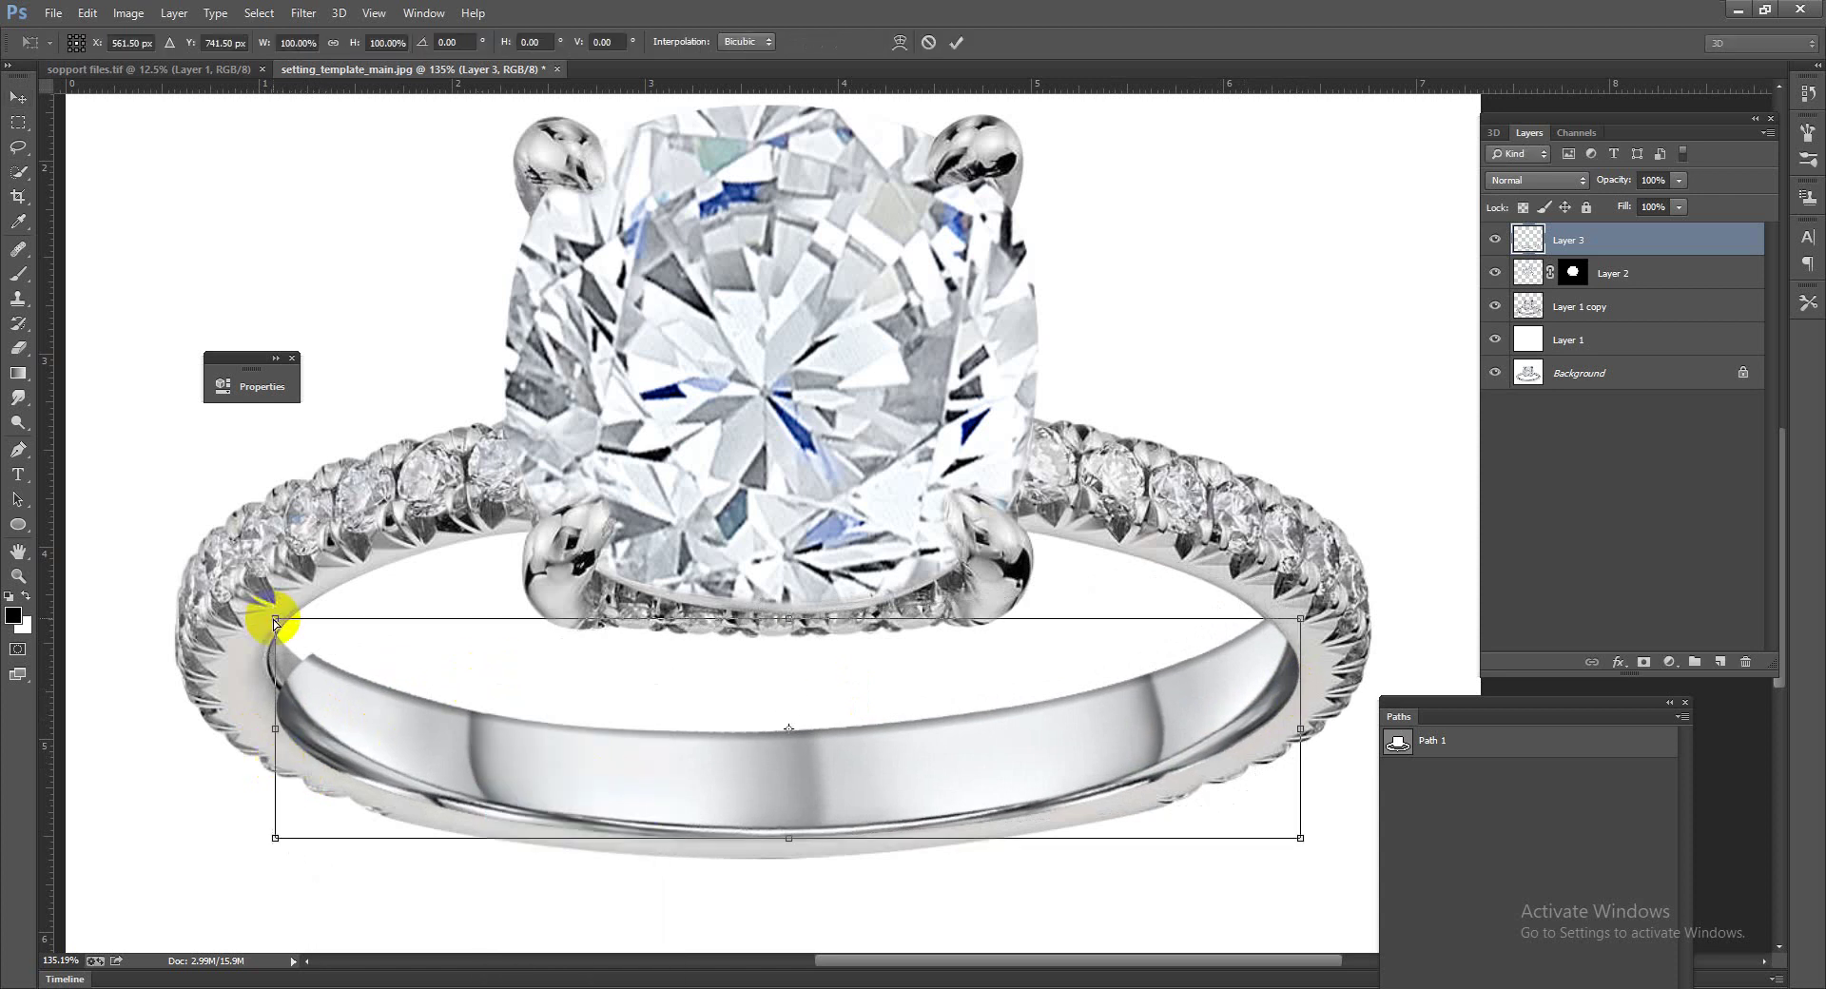
pyautogui.rightClick(291, 635)
pyautogui.click(411, 816)
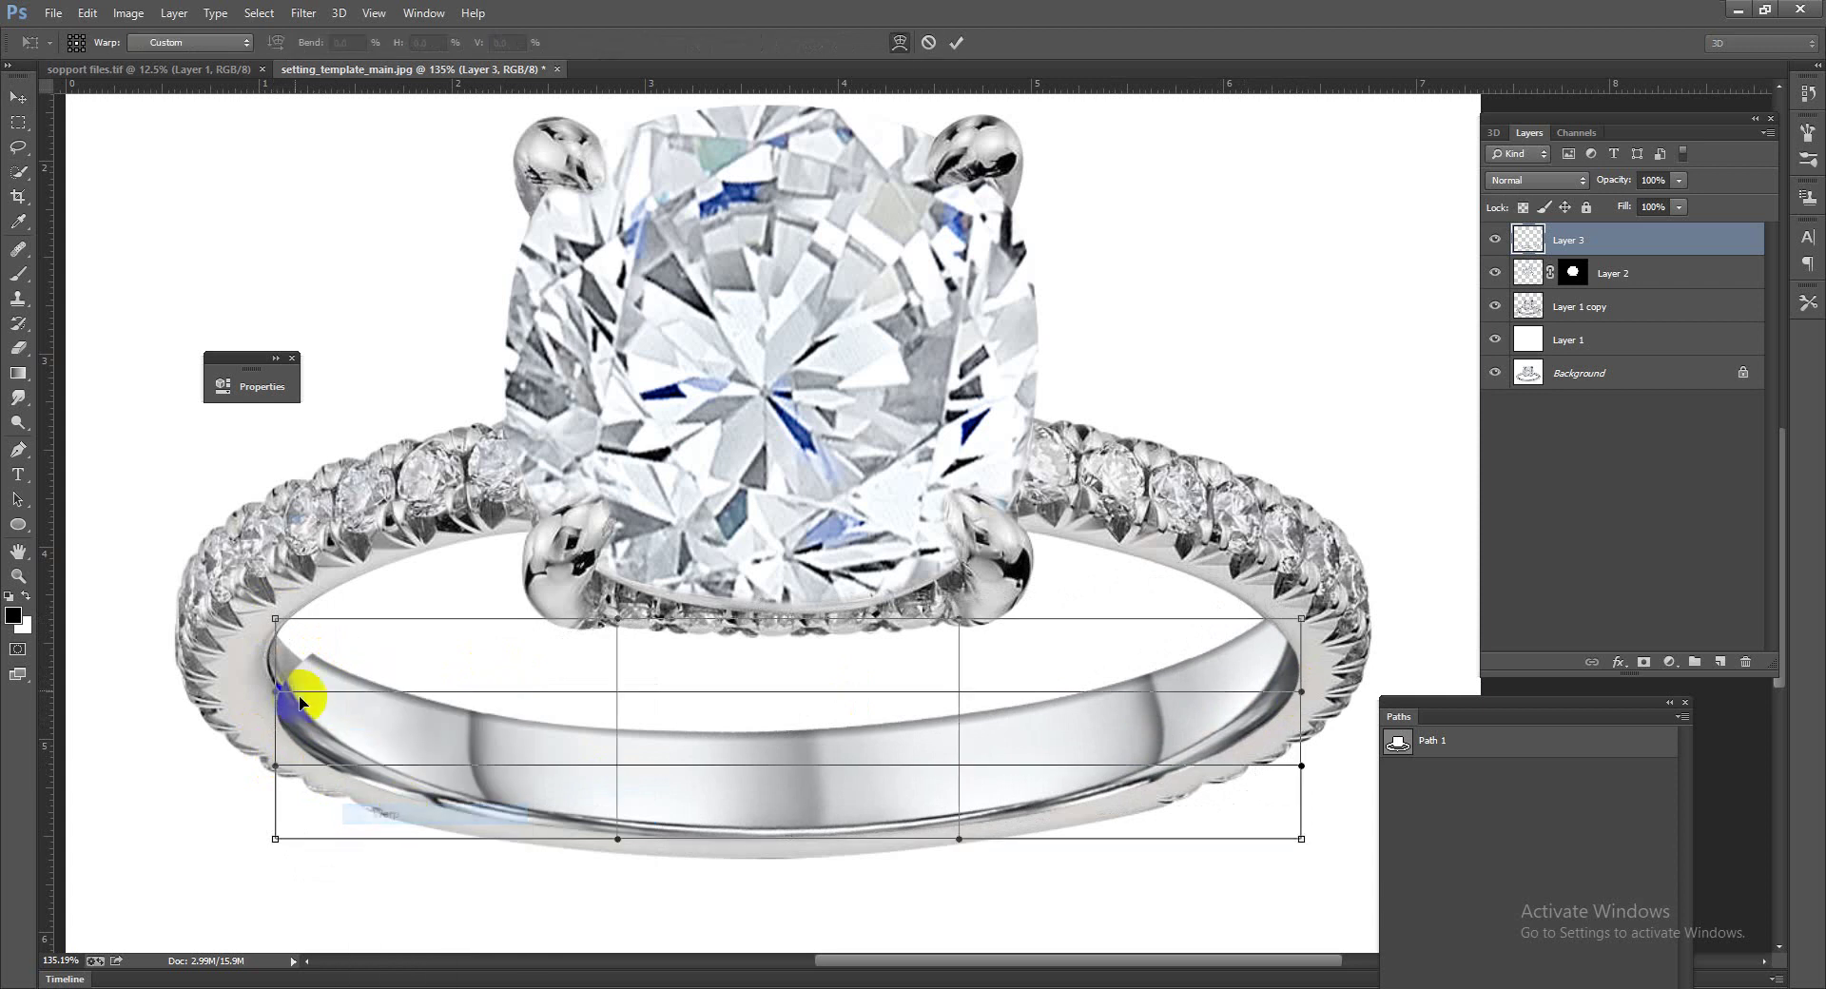
# Step: Warp the band's corners and middle to follow the lower shank's curve, commit, and zoom out
pyautogui.moveTo(274, 619); pyautogui.dragTo(212, 588)
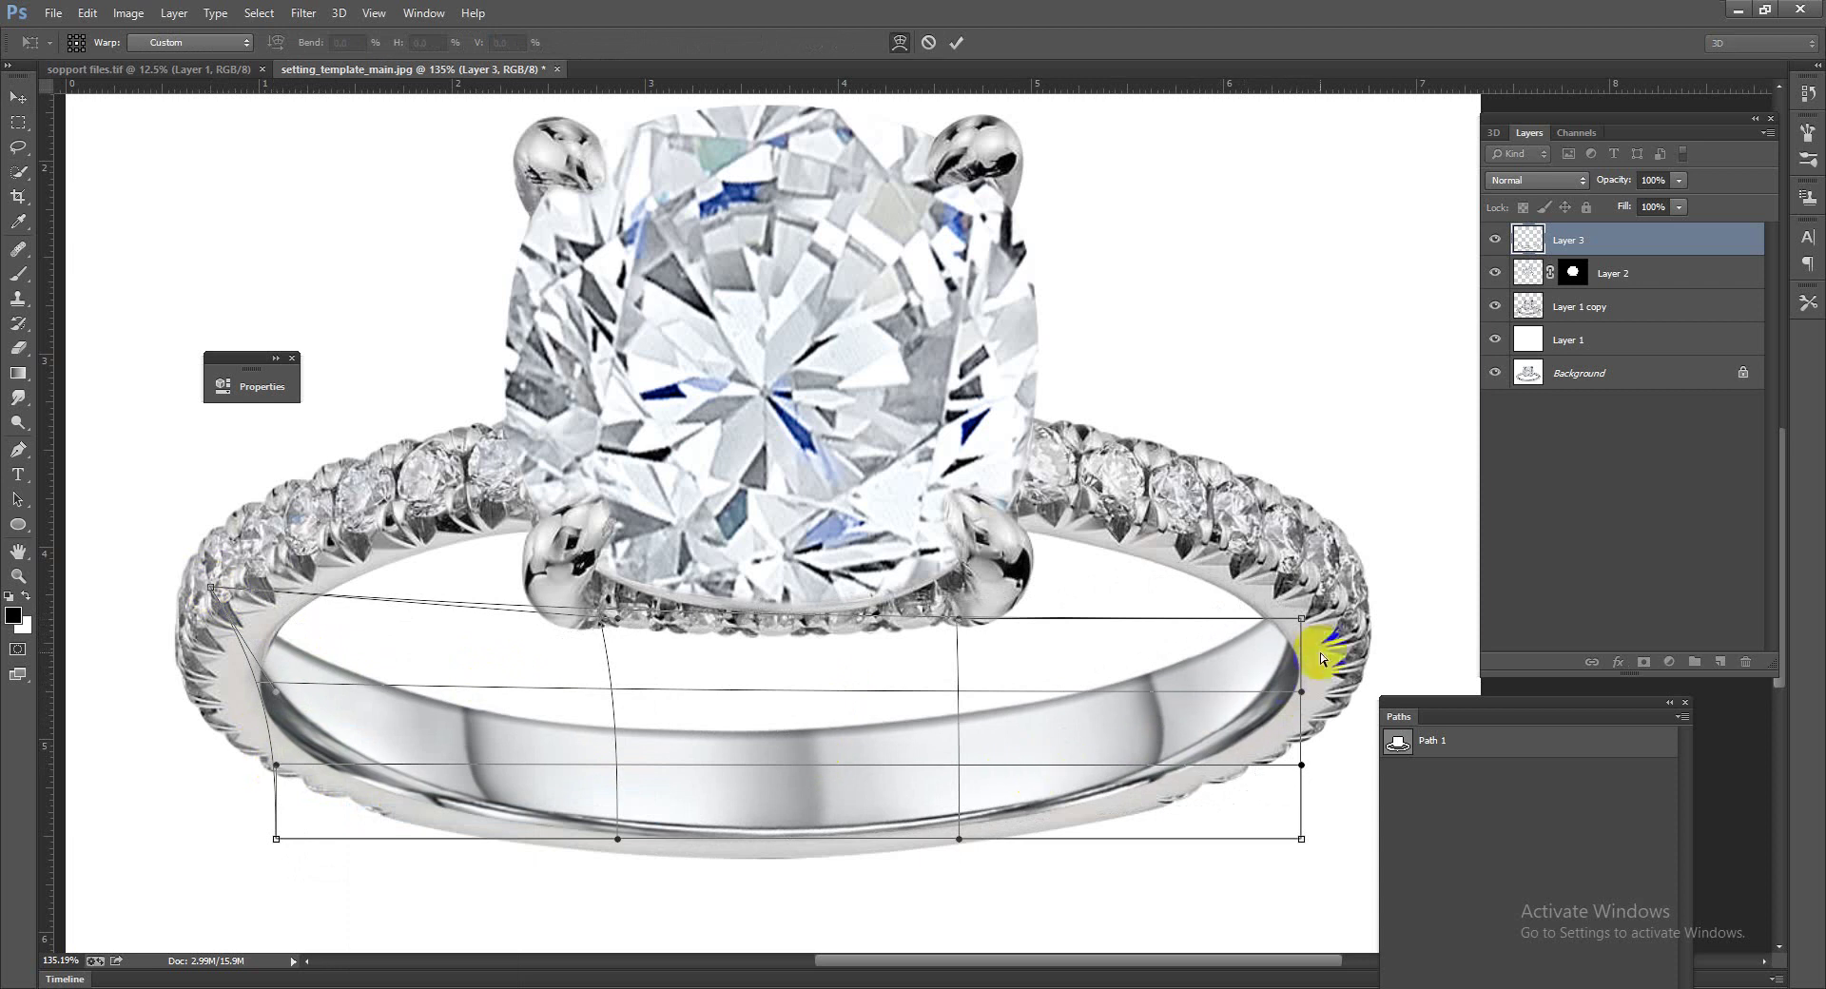
pyautogui.moveTo(1303, 619); pyautogui.dragTo(1299, 617)
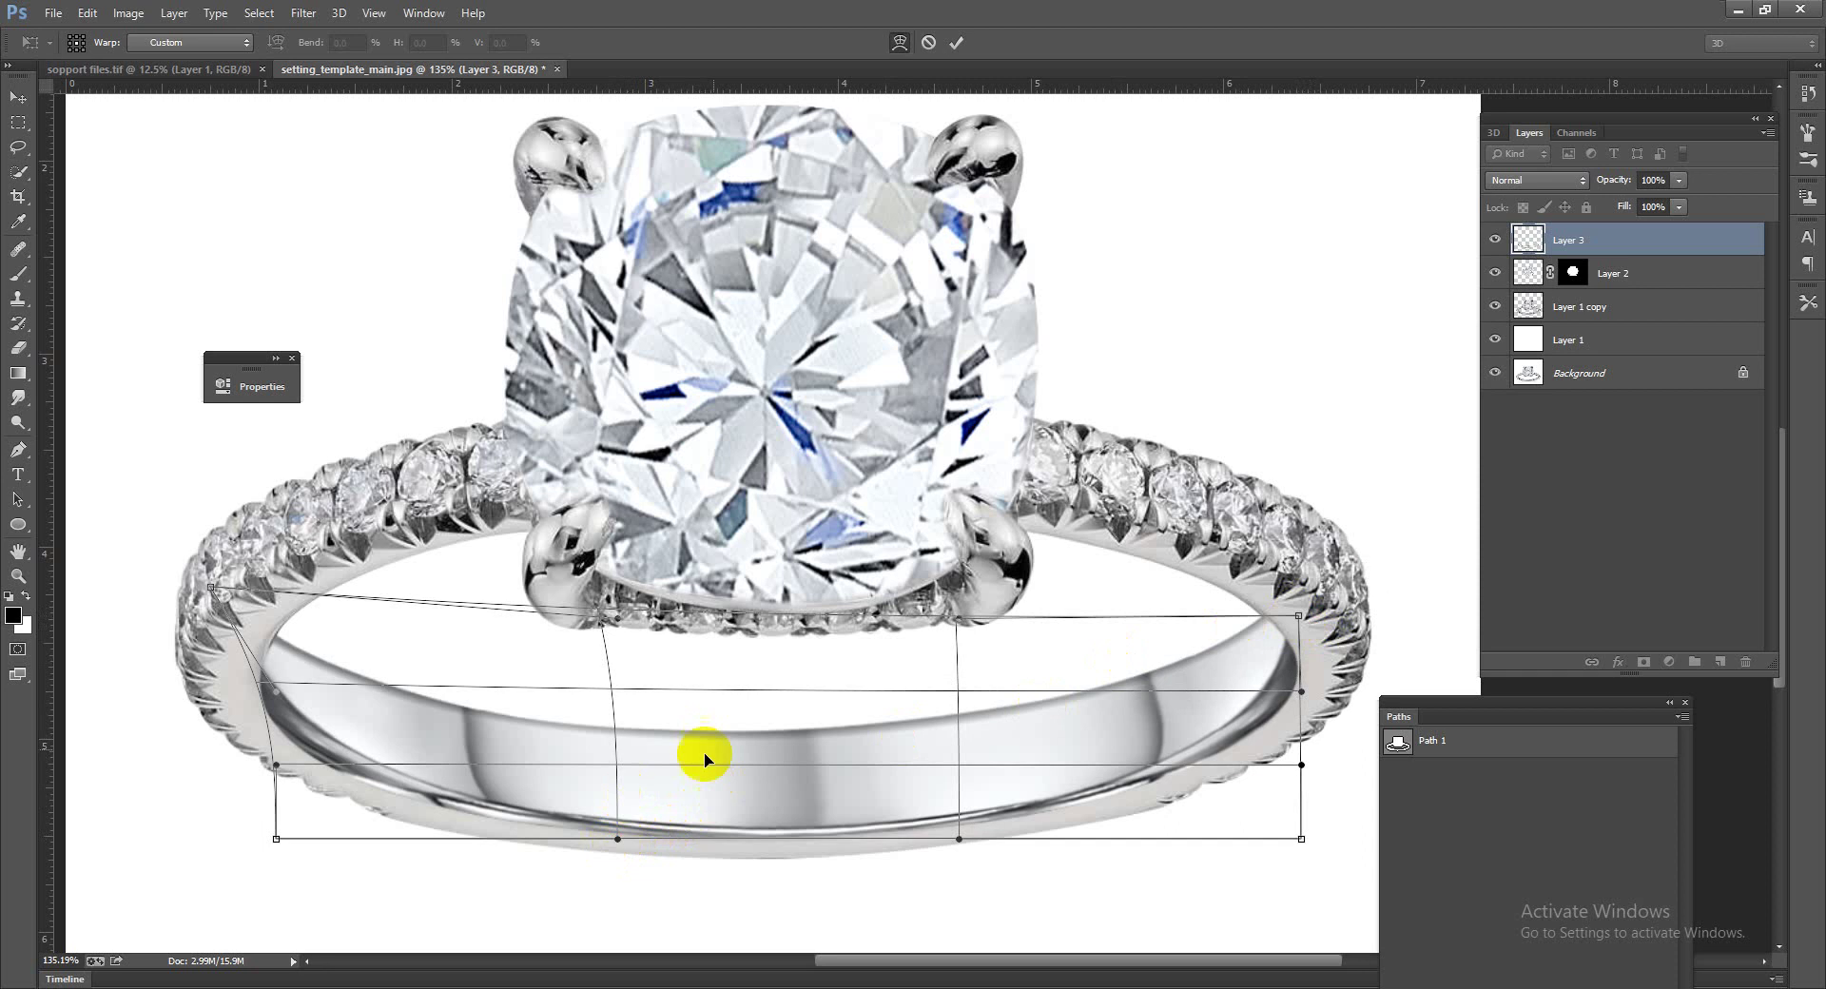
pyautogui.moveTo(740, 688); pyautogui.dragTo(736, 708)
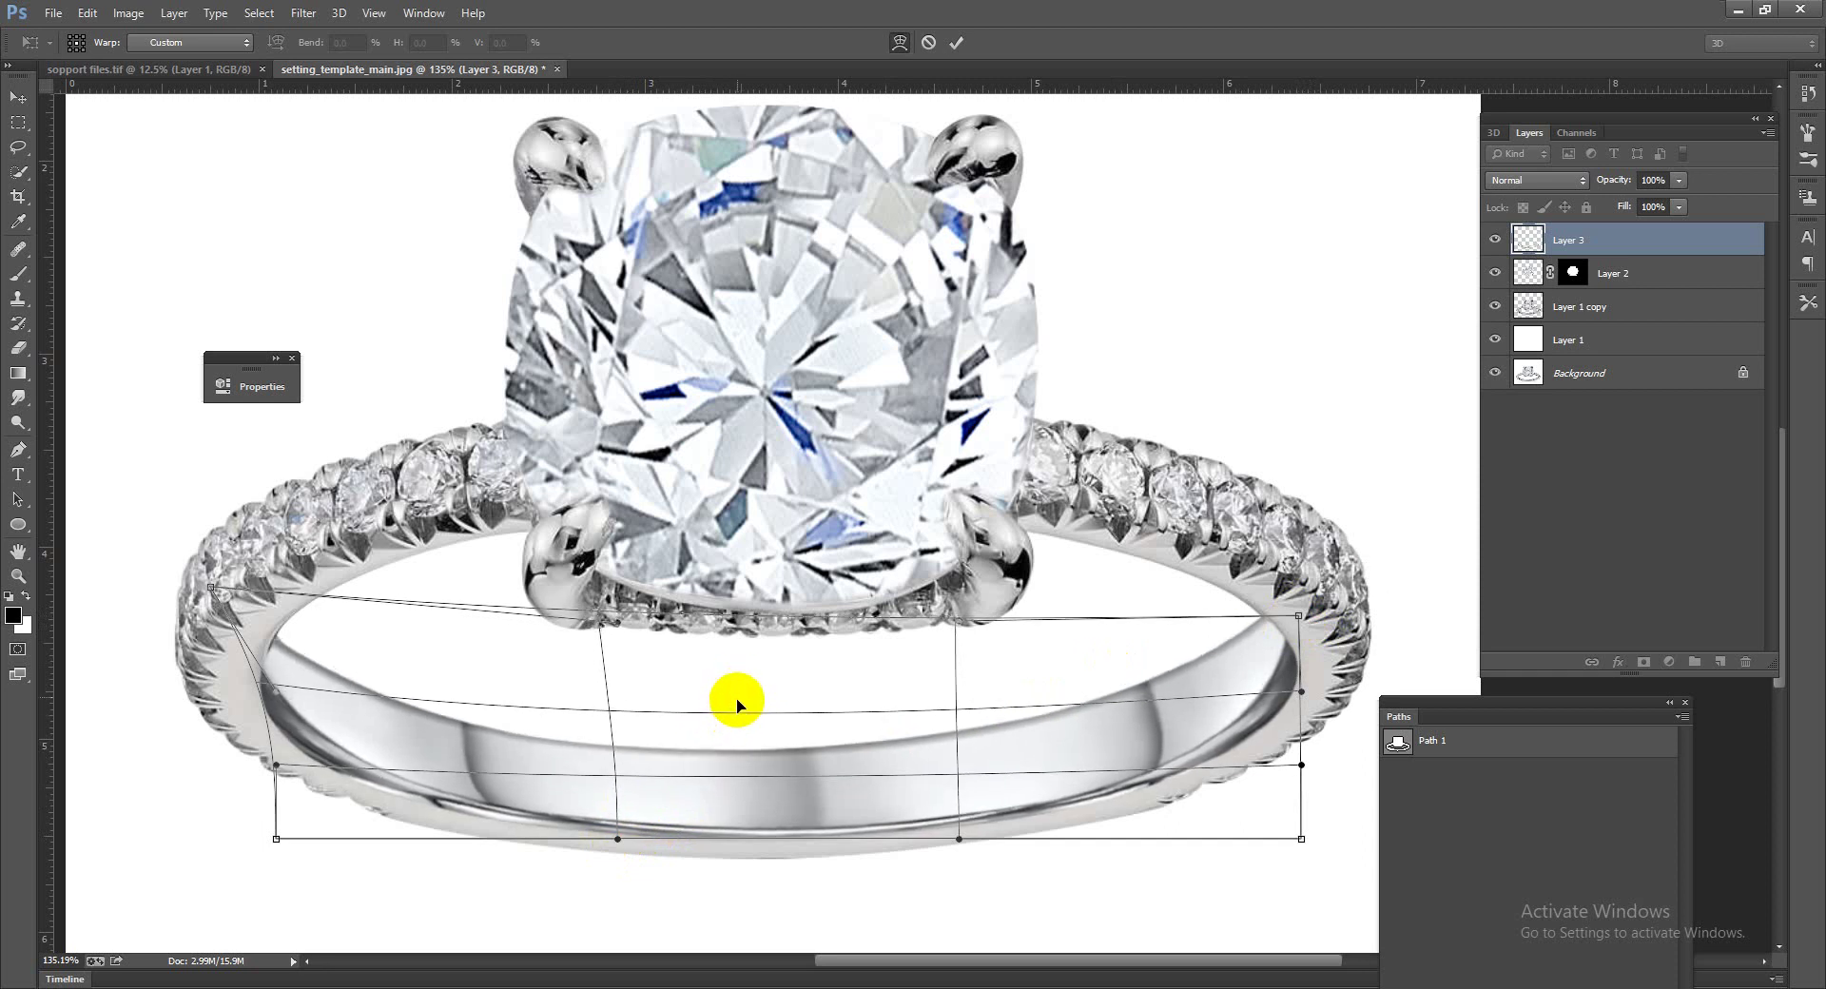
pyautogui.press('Return')
pyautogui.scroll(-3, 747, 665)
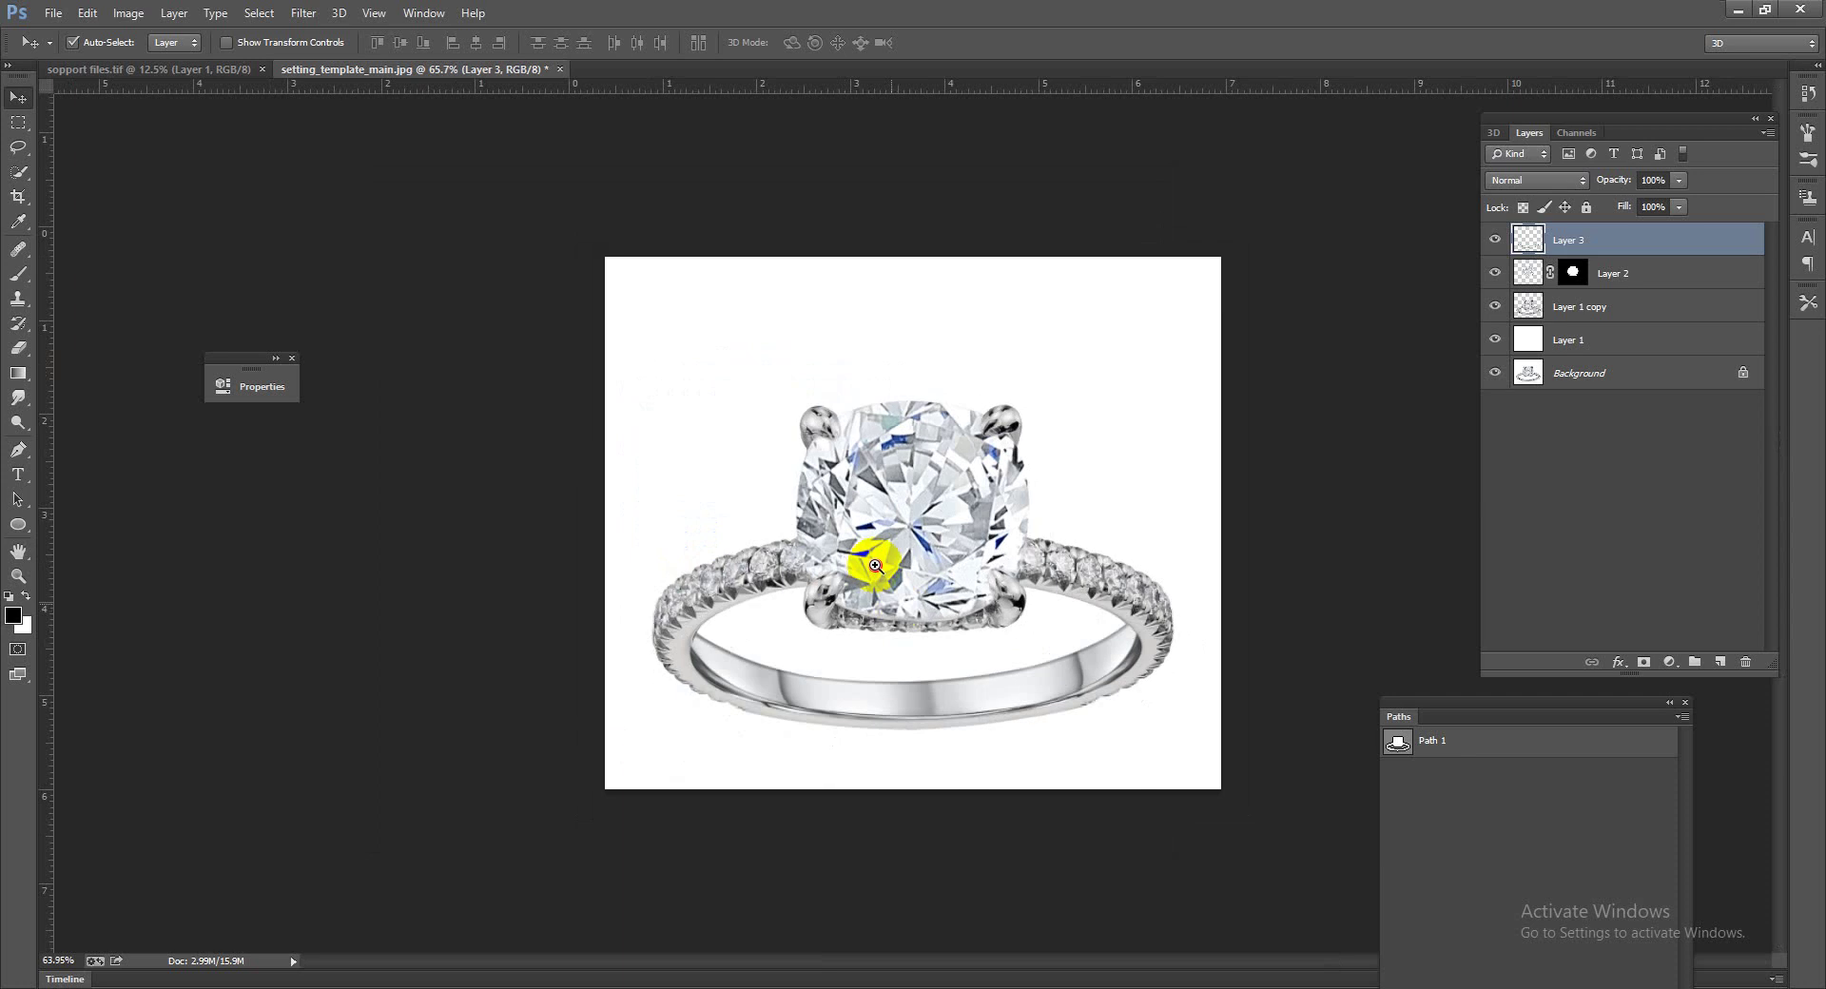
pyautogui.keyDown('alt'); pyautogui.click(183, 517); pyautogui.keyUp('alt')
pyautogui.moveTo(930, 448); pyautogui.dragTo(1047, 568)
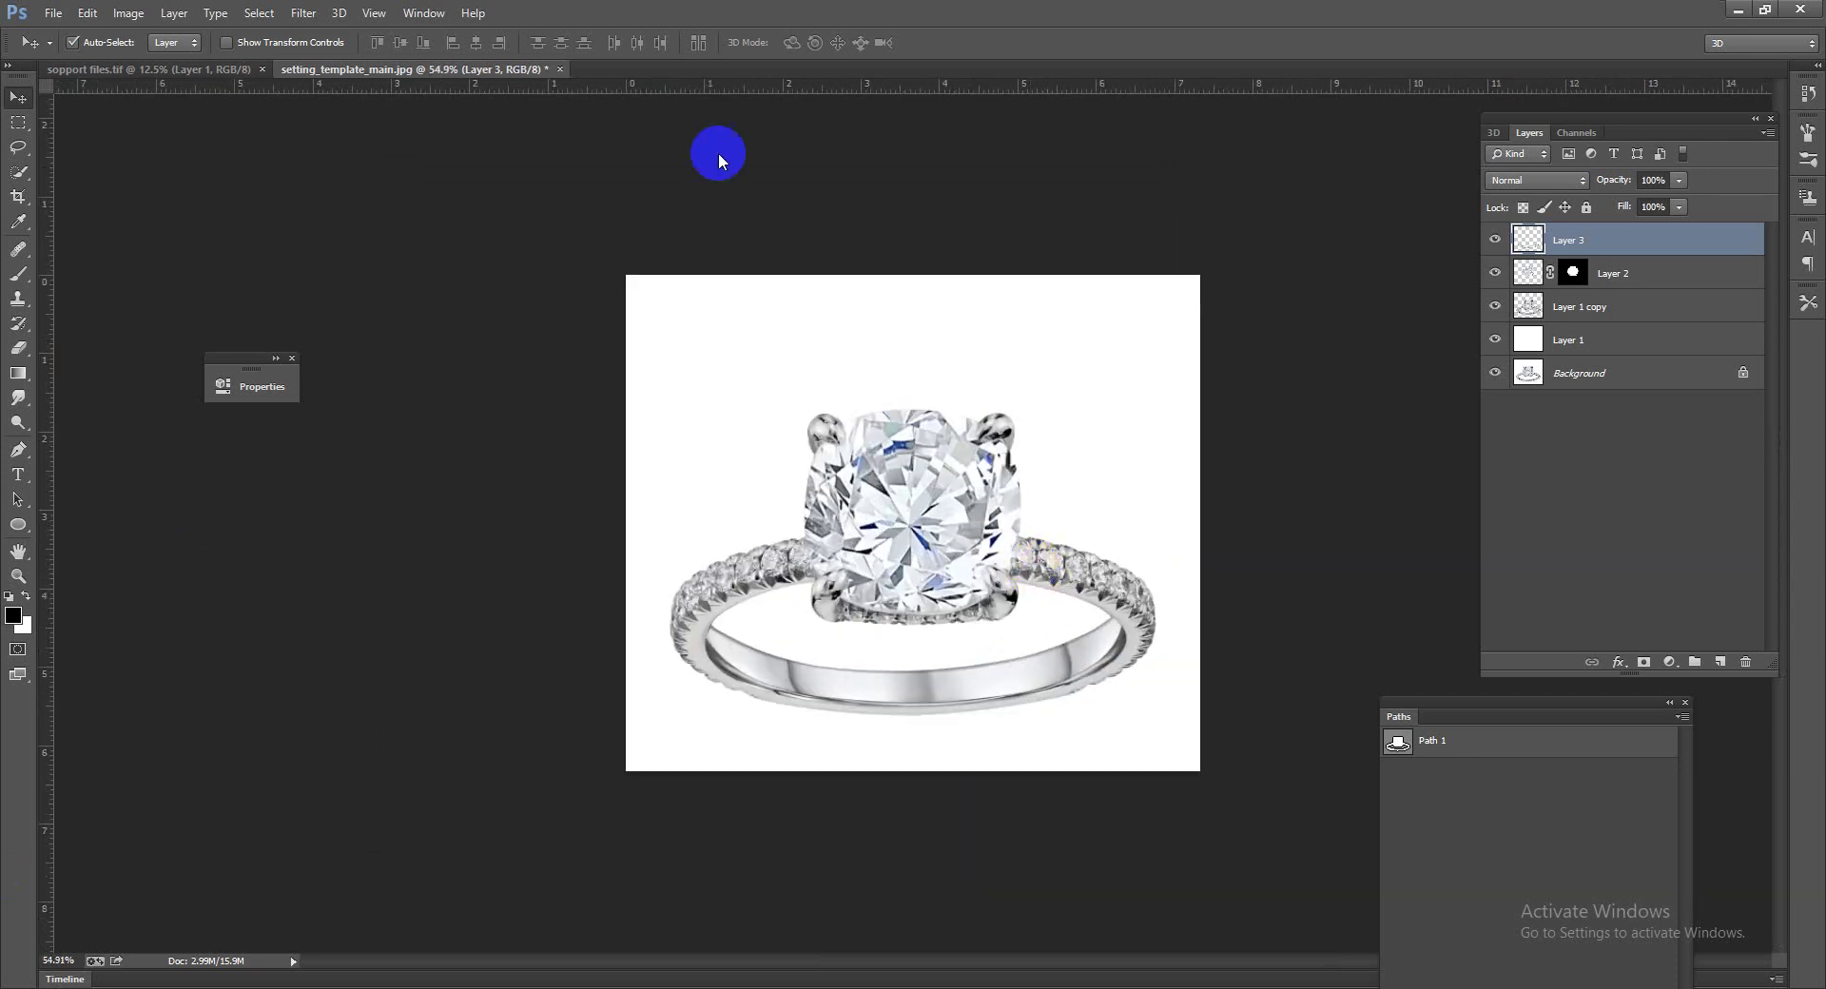
# Step: Copy the Layer 7 diamond from sopport files.tif into the ring image as a new layer
pyautogui.moveTo(720, 161); pyautogui.dragTo(218, 67)
pyautogui.click(219, 70)
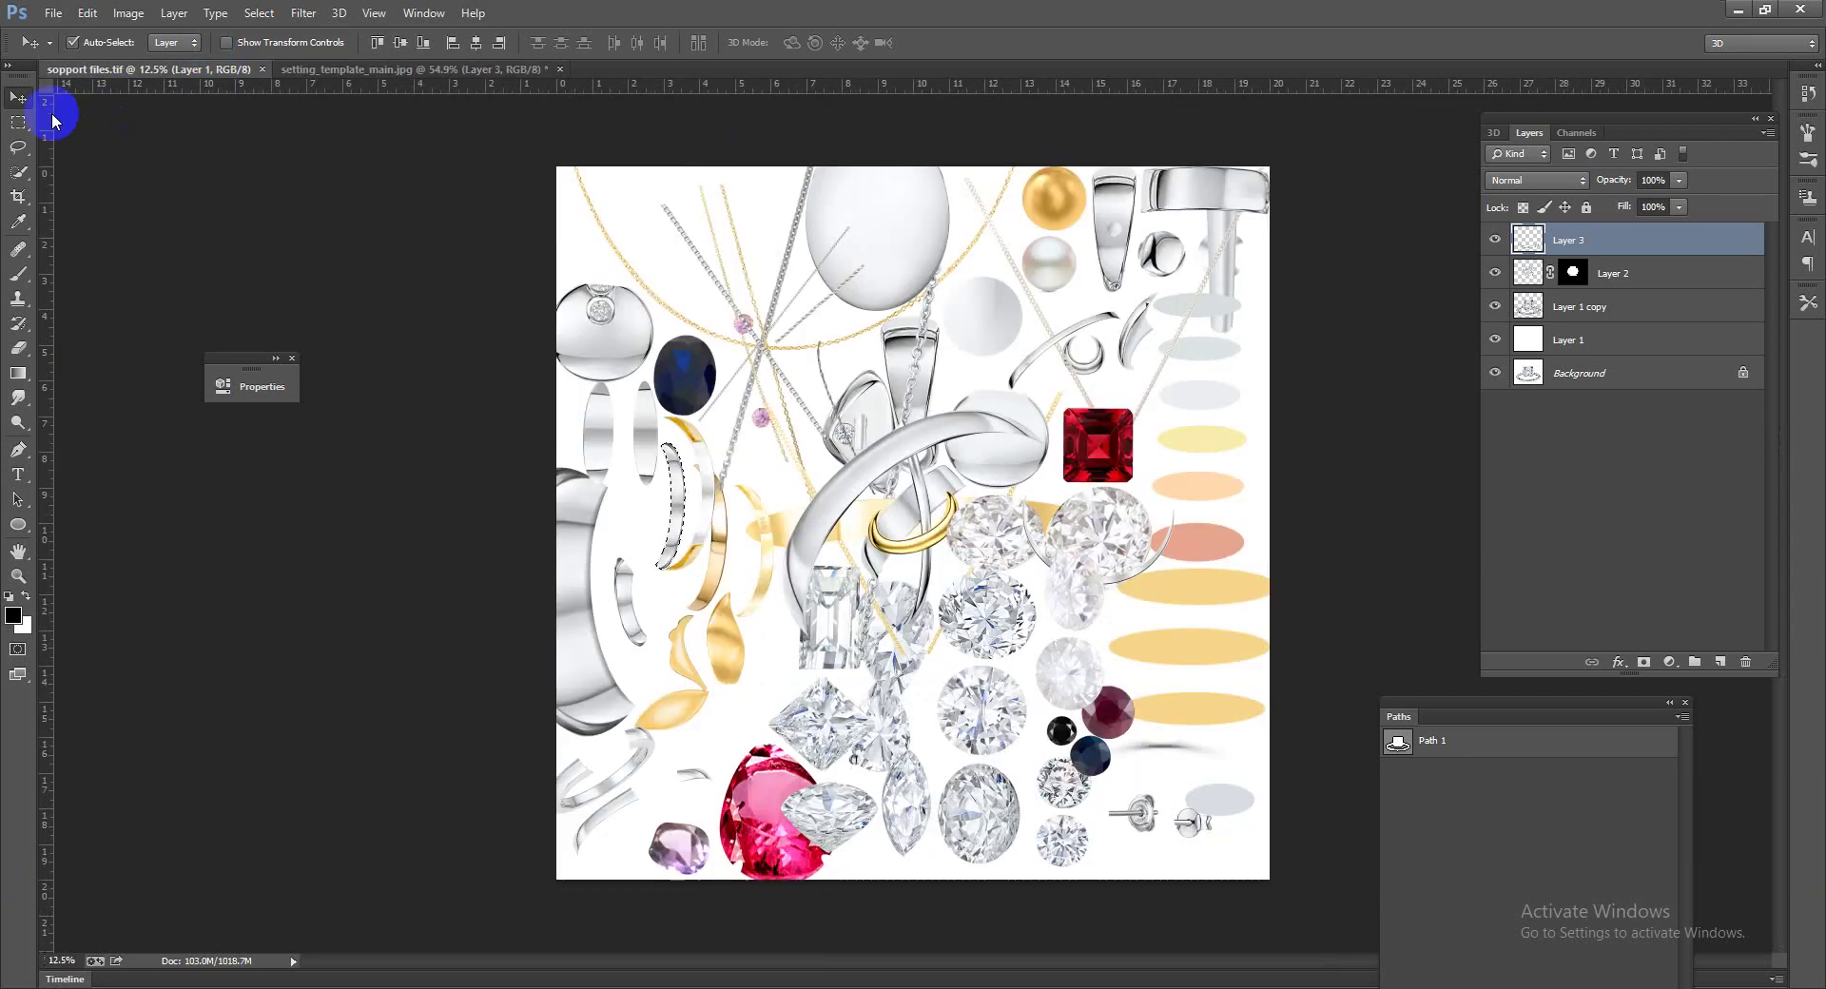
pyautogui.click(985, 816)
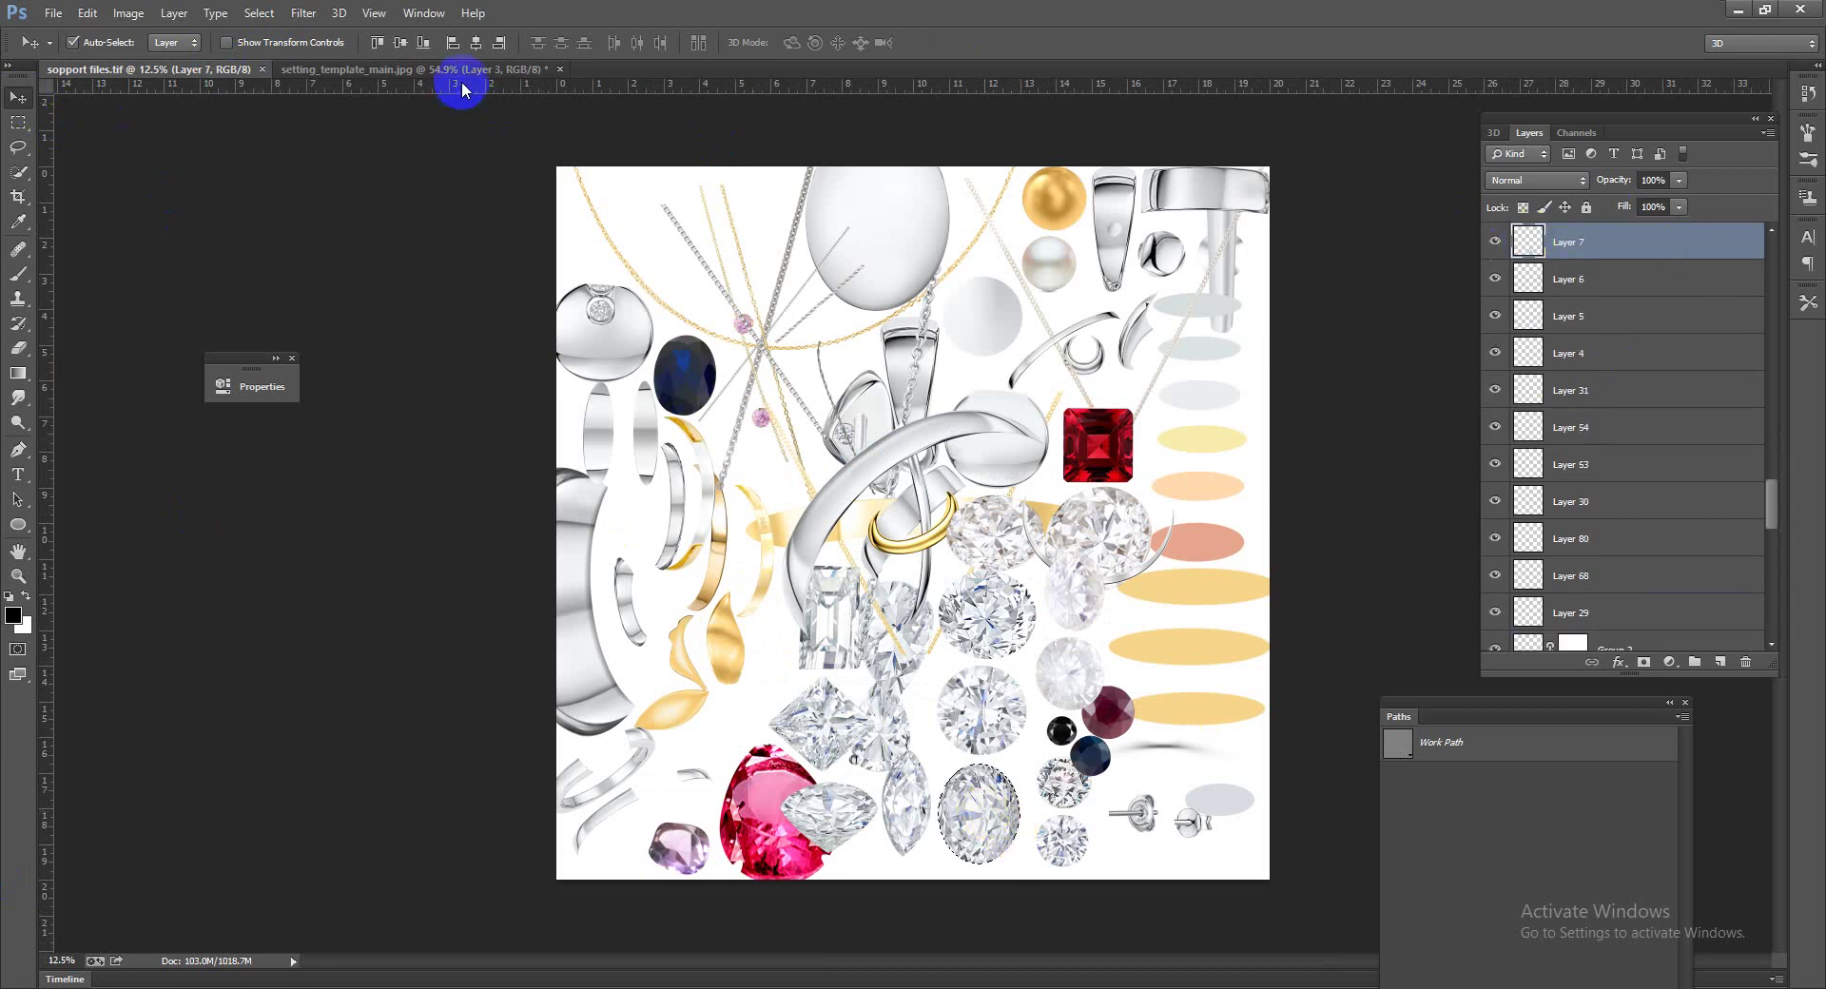
pyautogui.moveTo(463, 87); pyautogui.dragTo(849, 645)
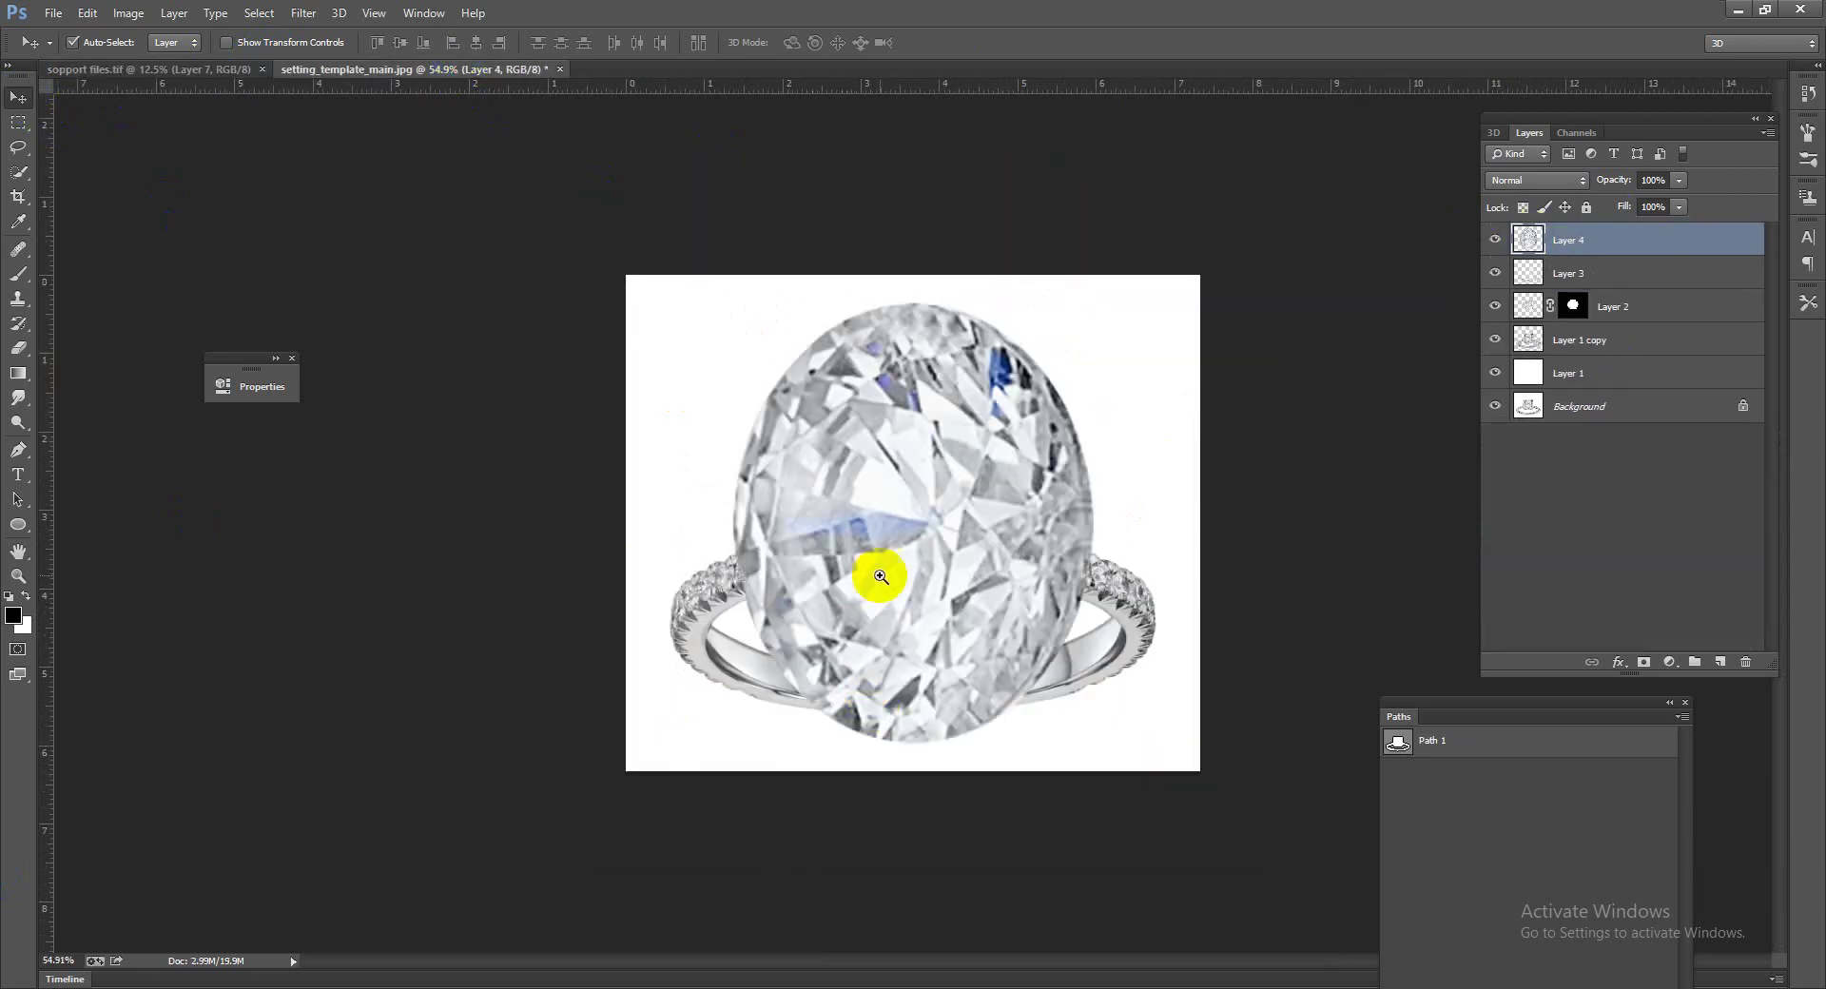
pyautogui.moveTo(881, 577); pyautogui.dragTo(966, 598)
# Step: Scale the diamond to about 31% and place it on the band beside the centre stone
pyautogui.hotkey('ctrl', 't')
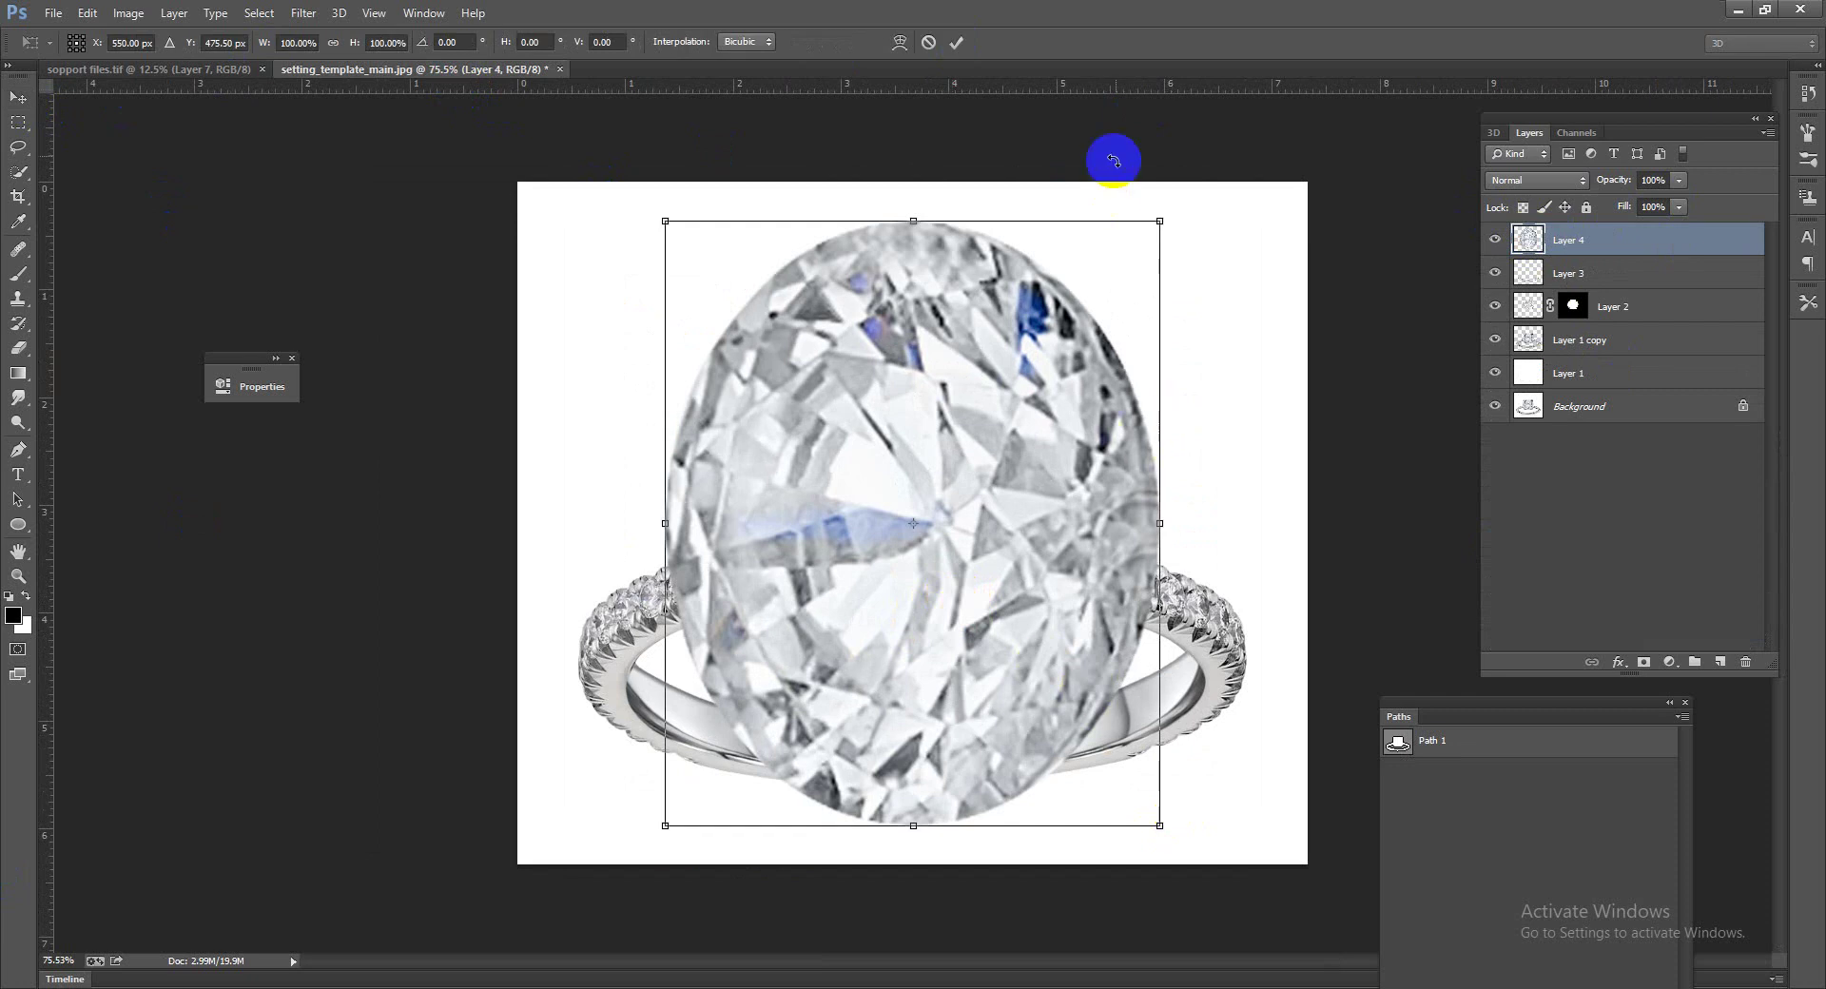
pyautogui.moveTo(1160, 222); pyautogui.dragTo(1011, 459)
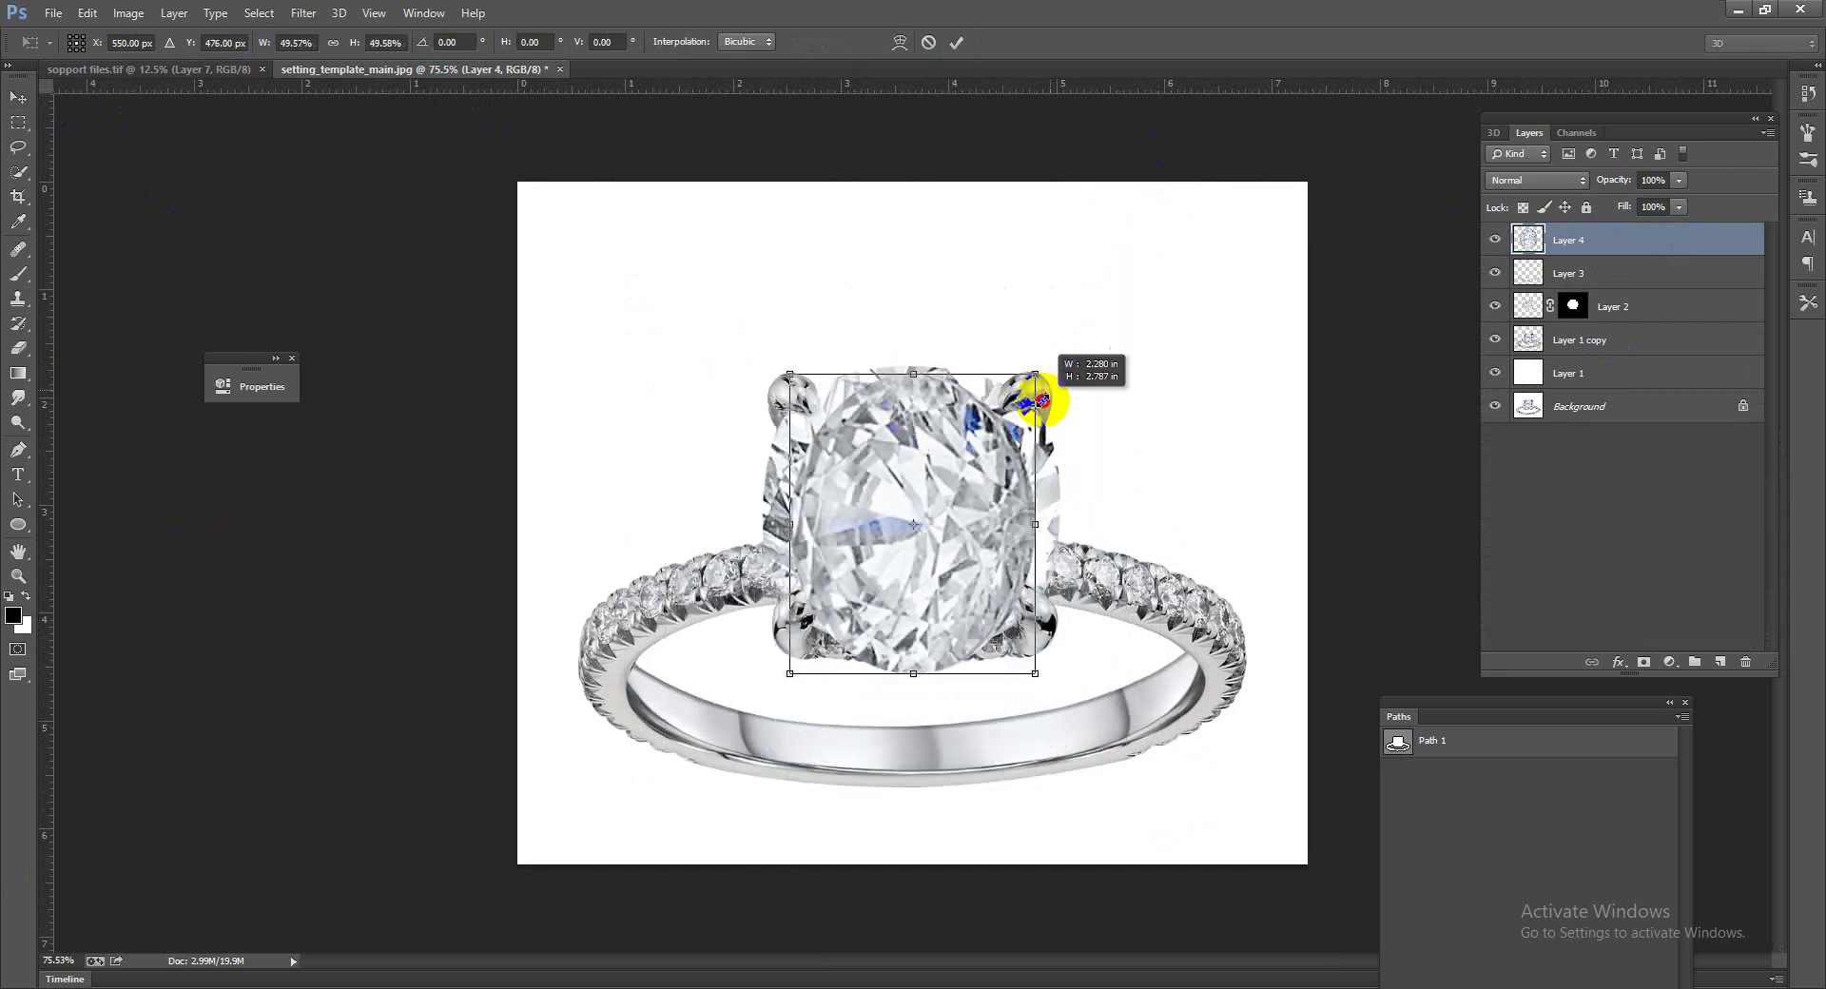
pyautogui.scroll(2, 977, 639)
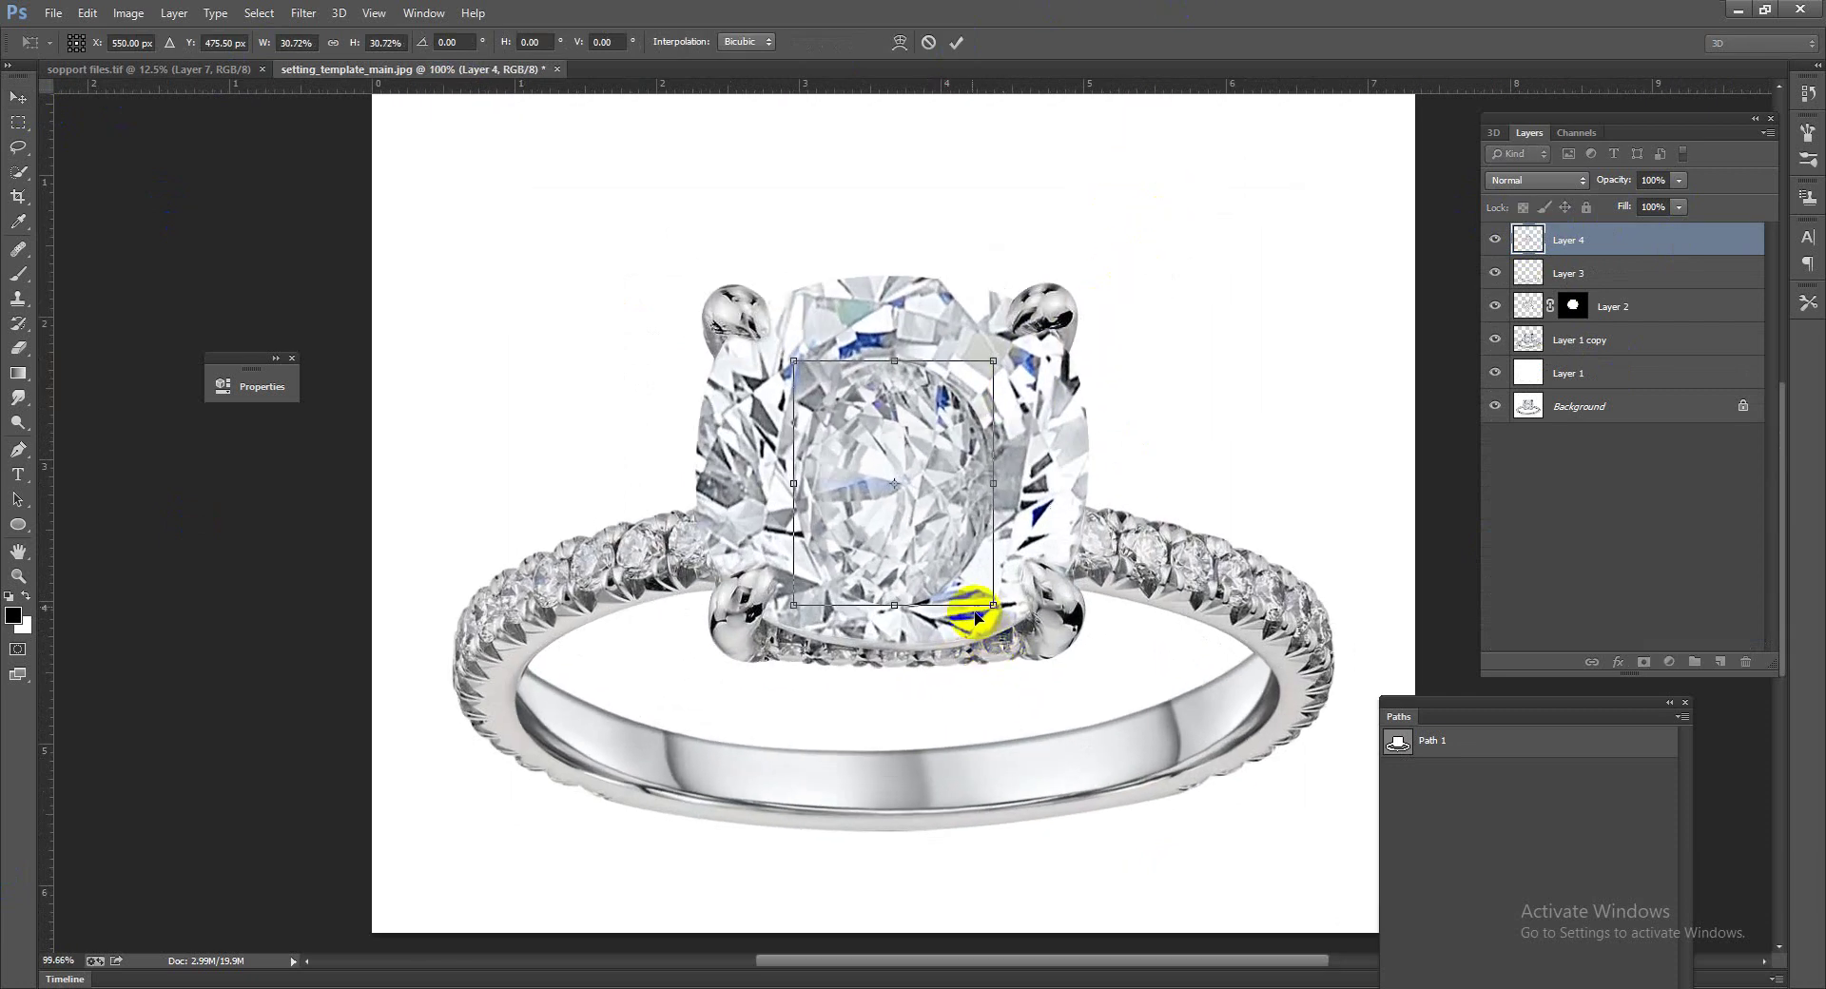
pyautogui.moveTo(962, 615)
pyautogui.mouseDown()
pyautogui.moveTo(754, 604)
pyautogui.moveTo(692, 571)
pyautogui.mouseUp()
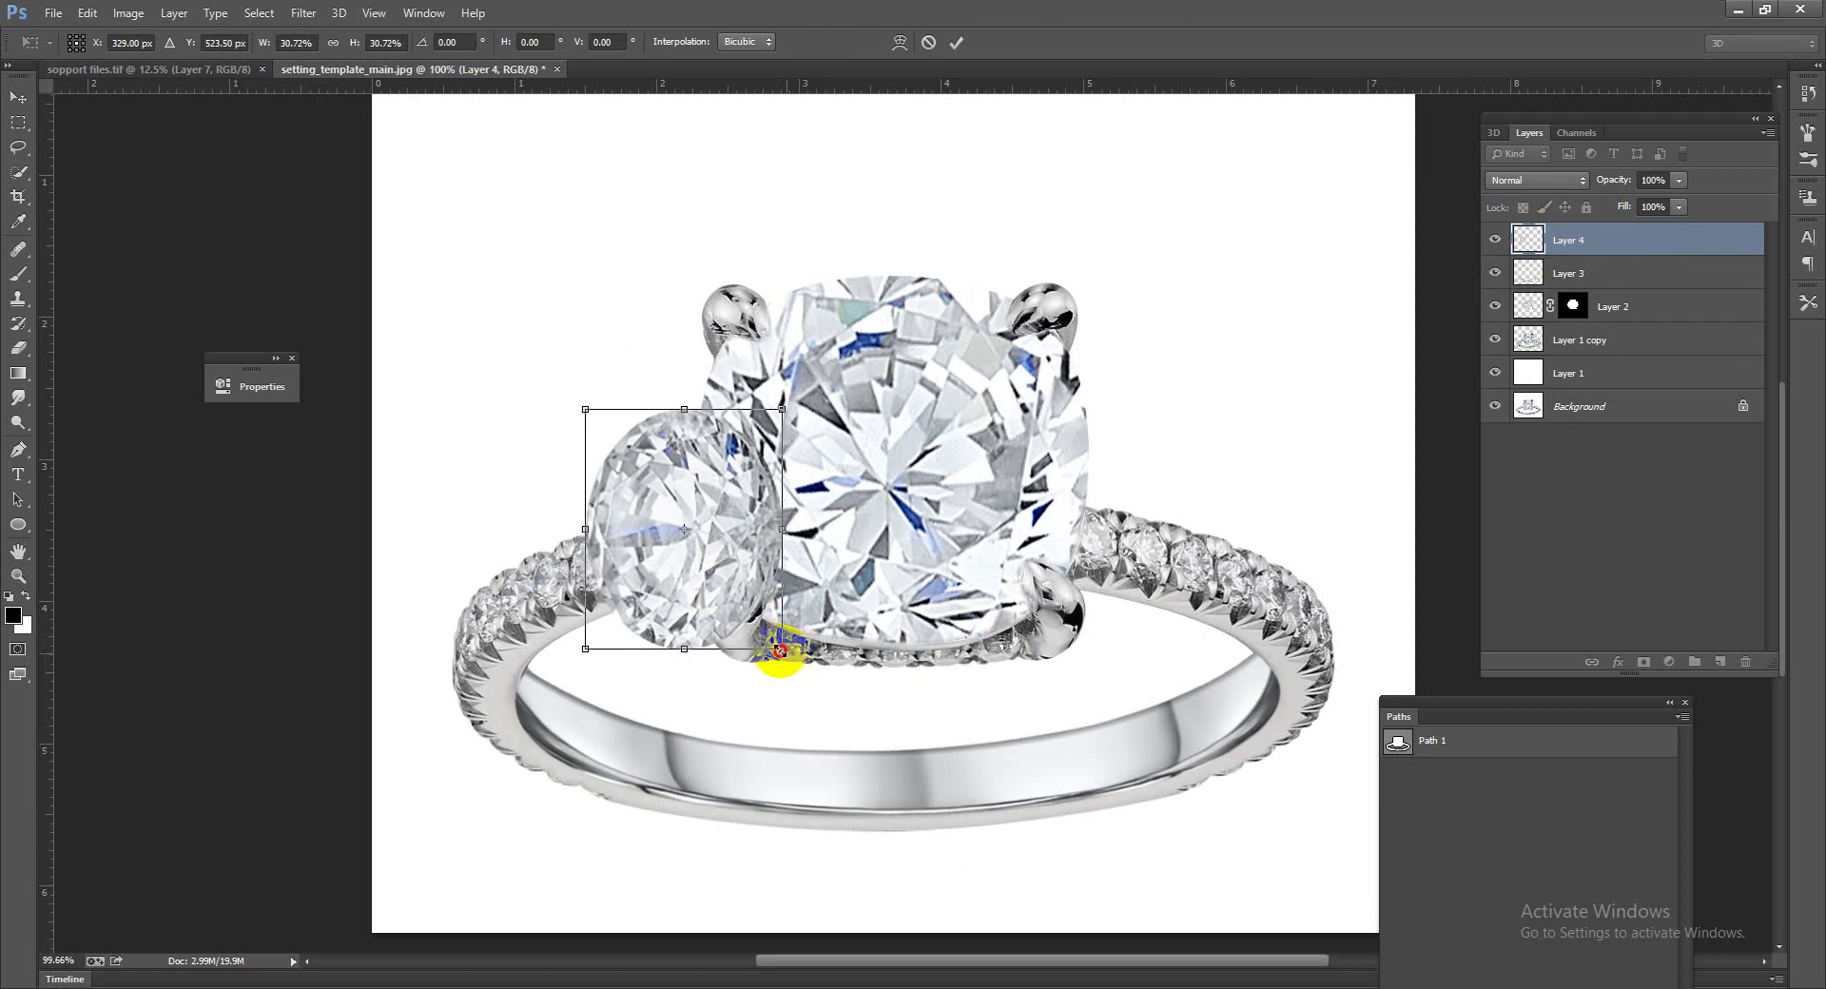
pyautogui.press('Return')
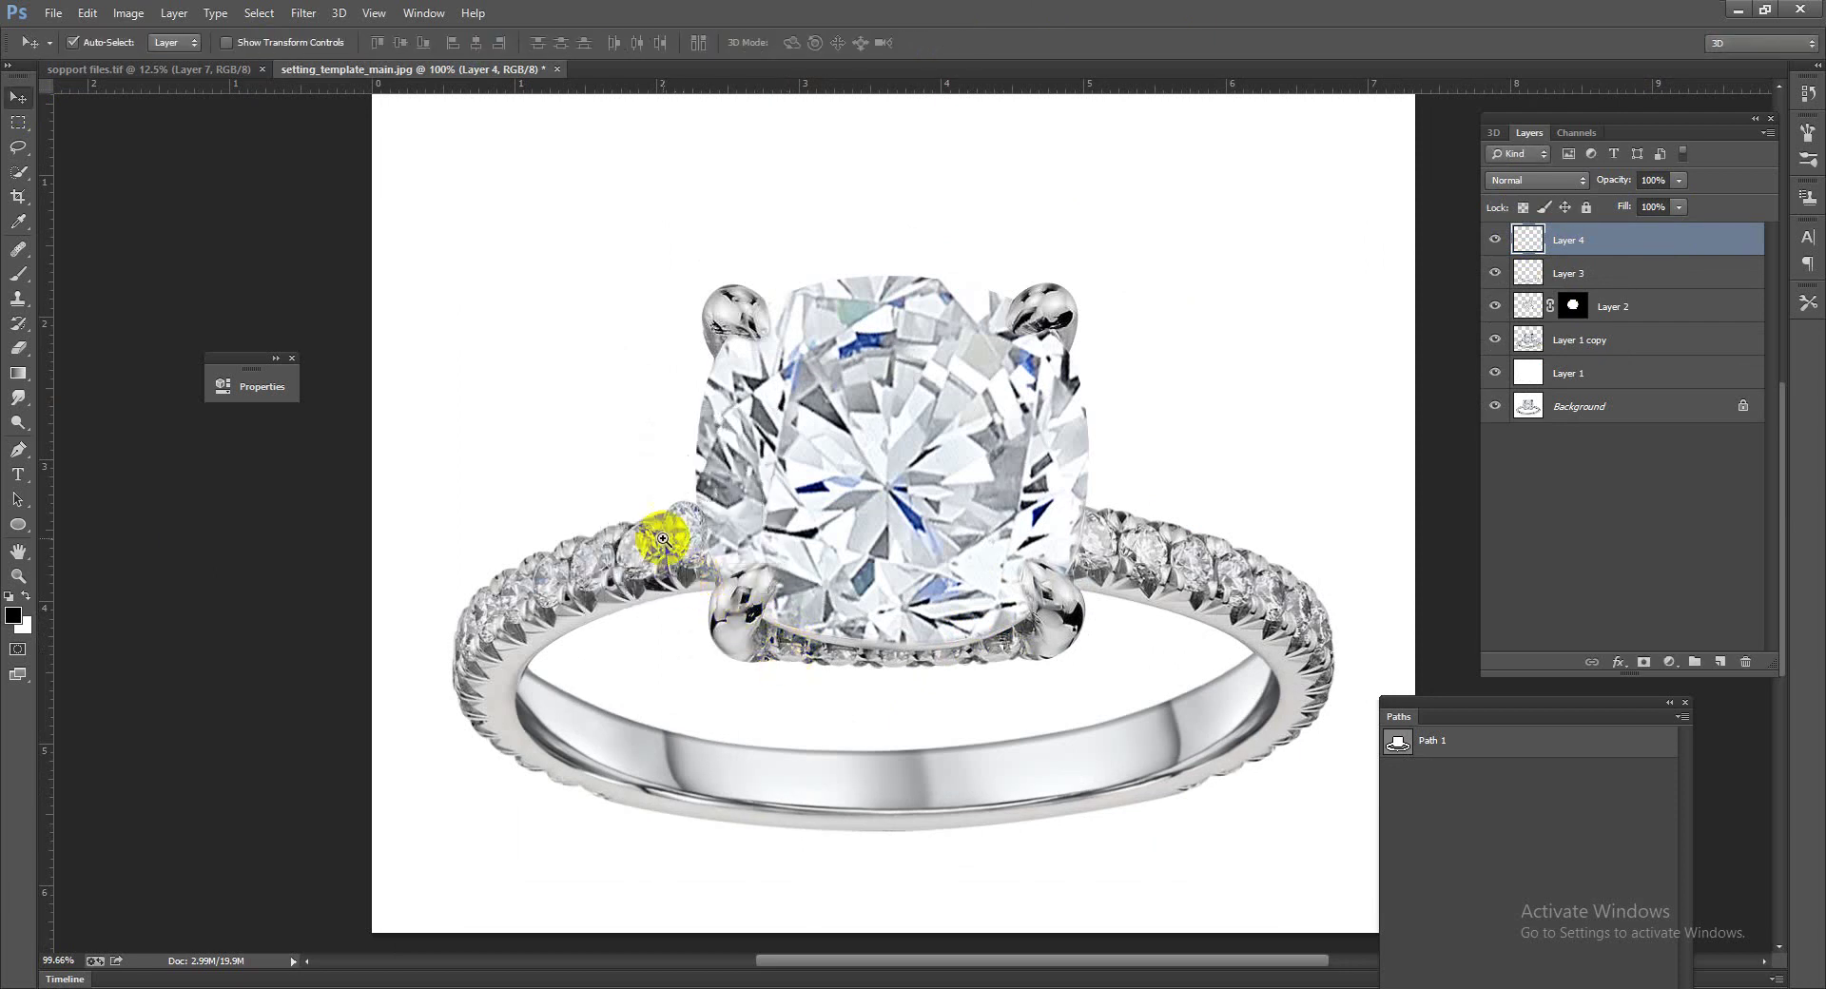
pyautogui.scroll(5, 683, 574)
# Step: Alt-drag copies of the small stone into a row along the band under the centre stone
pyautogui.moveTo(739, 567)
pyautogui.mouseDown()
pyautogui.moveTo(375, 652)
pyautogui.moveTo(147, 882)
pyautogui.moveTo(191, 758)
pyautogui.moveTo(290, 699)
pyautogui.mouseUp()
pyautogui.moveTo(574, 637)
pyautogui.mouseDown()
pyautogui.moveTo(723, 580)
pyautogui.moveTo(980, 892)
pyautogui.mouseUp()
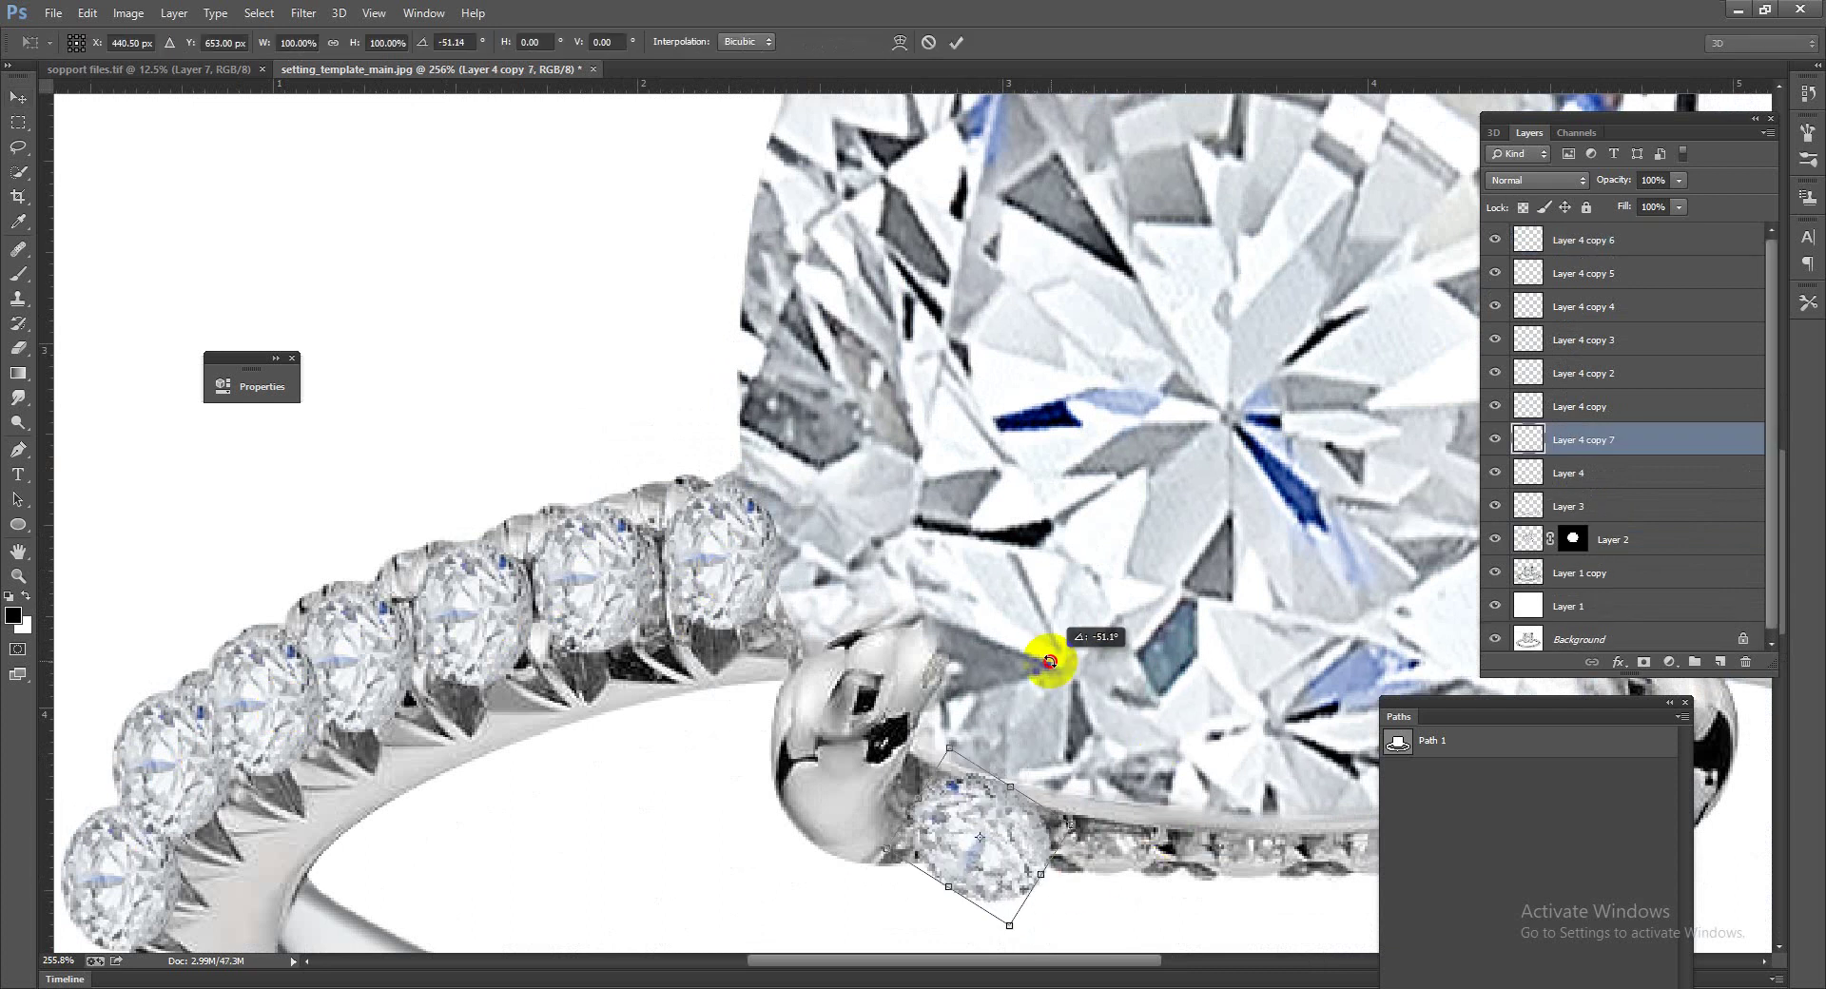
pyautogui.scroll(-5, 938, 576)
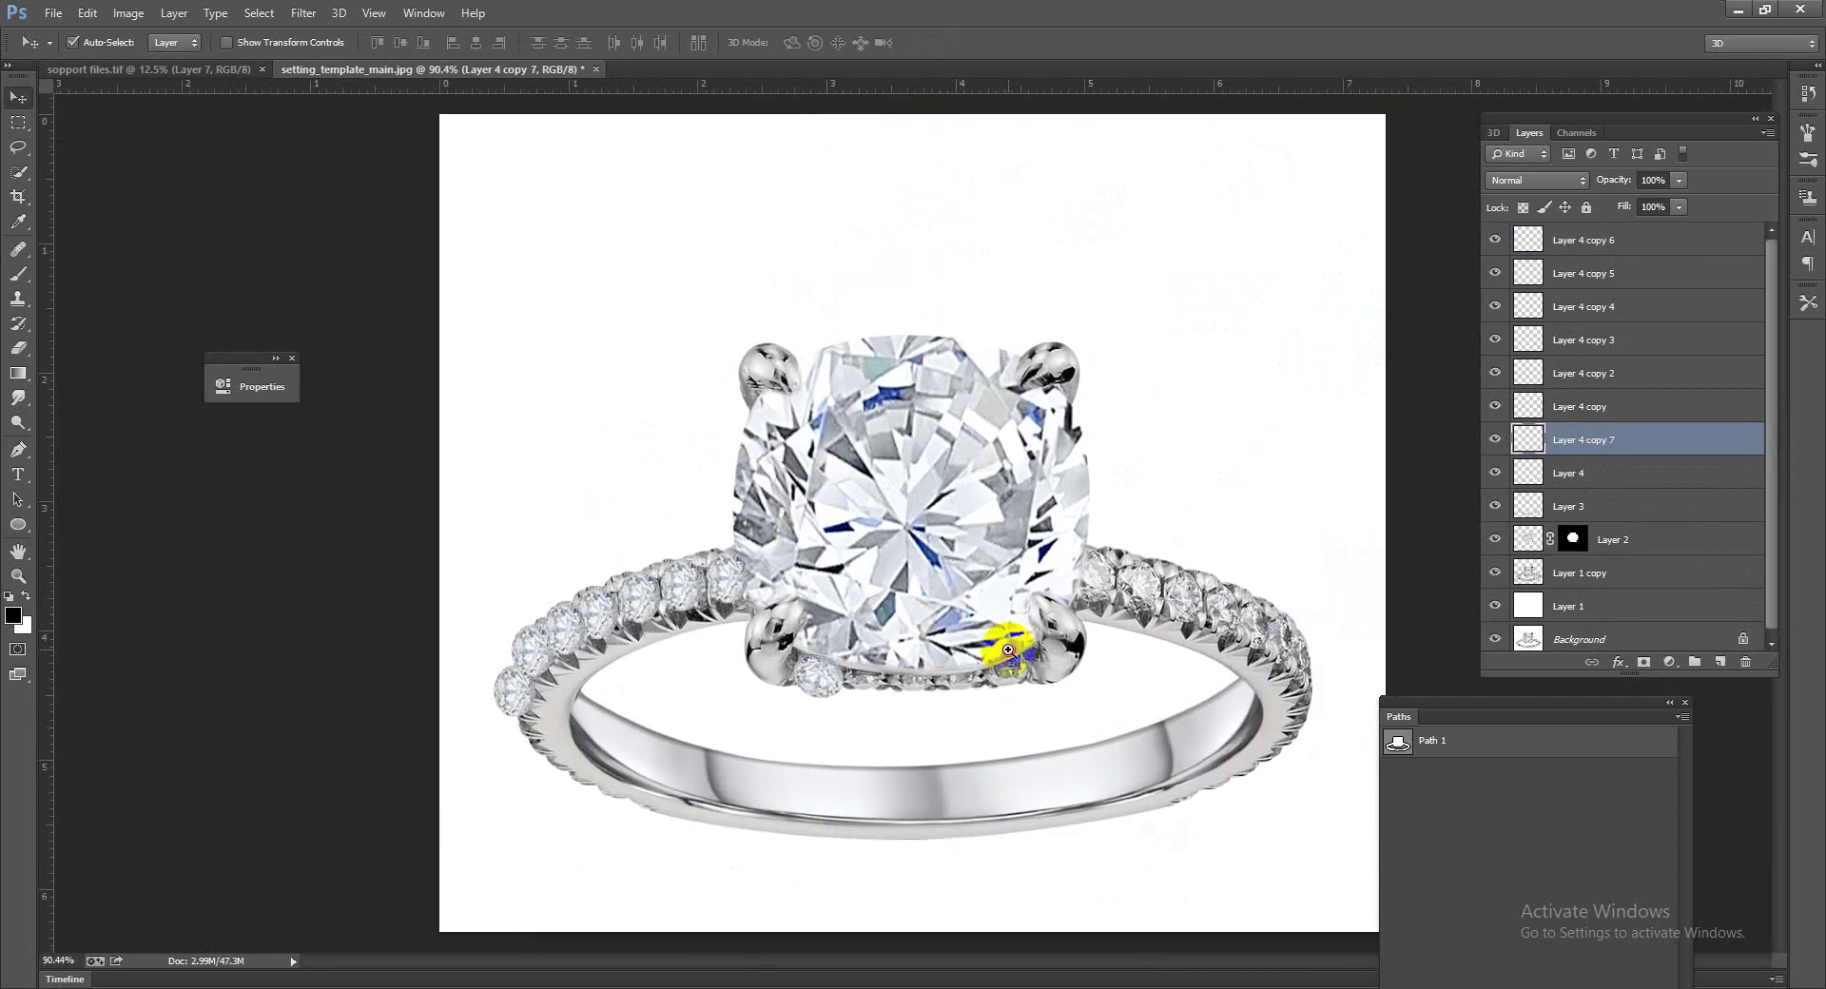
pyautogui.scroll(4, 1008, 650)
pyautogui.moveTo(612, 701)
pyautogui.mouseDown()
pyautogui.moveTo(850, 725)
pyautogui.moveTo(803, 725)
pyautogui.moveTo(1039, 714)
pyautogui.moveTo(999, 719)
pyautogui.moveTo(1214, 509)
pyautogui.moveTo(1179, 509)
pyautogui.moveTo(1256, 395)
pyautogui.moveTo(1081, 428)
pyautogui.moveTo(1060, 469)
pyautogui.moveTo(848, 448)
pyautogui.mouseUp()
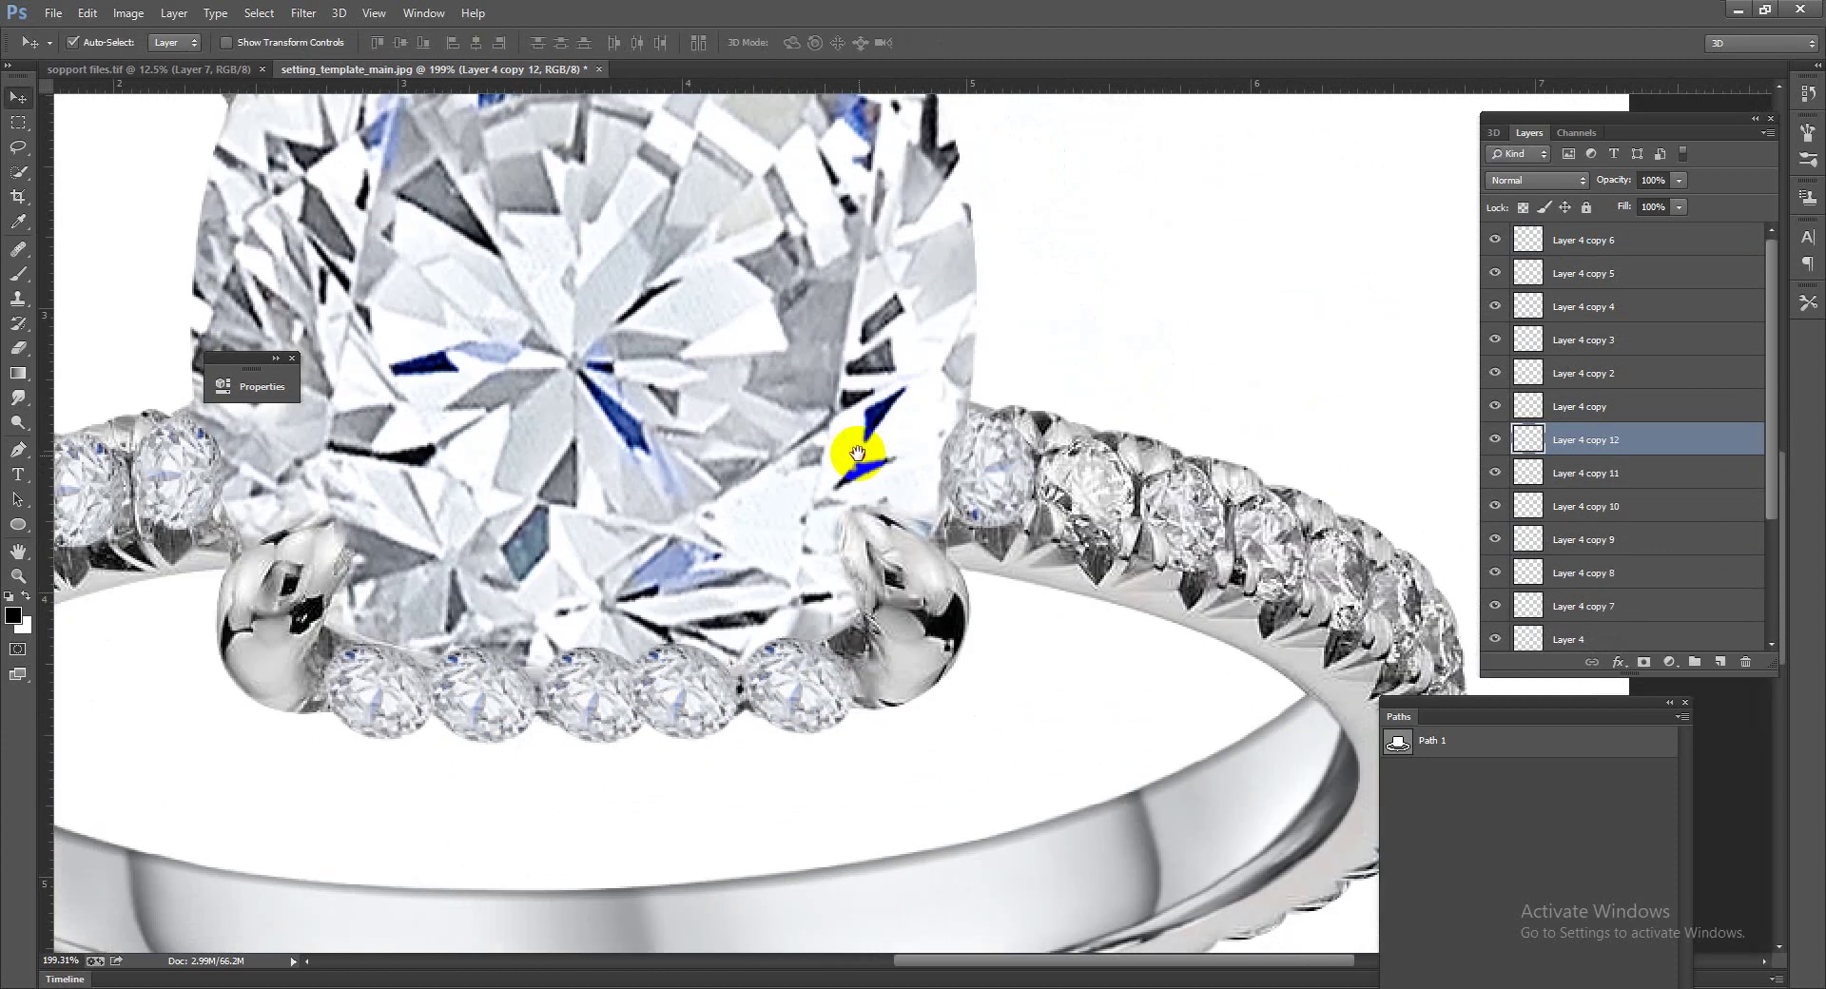
pyautogui.moveTo(991, 464)
pyautogui.mouseDown()
pyautogui.moveTo(1297, 529)
pyautogui.moveTo(1450, 661)
pyautogui.mouseUp()
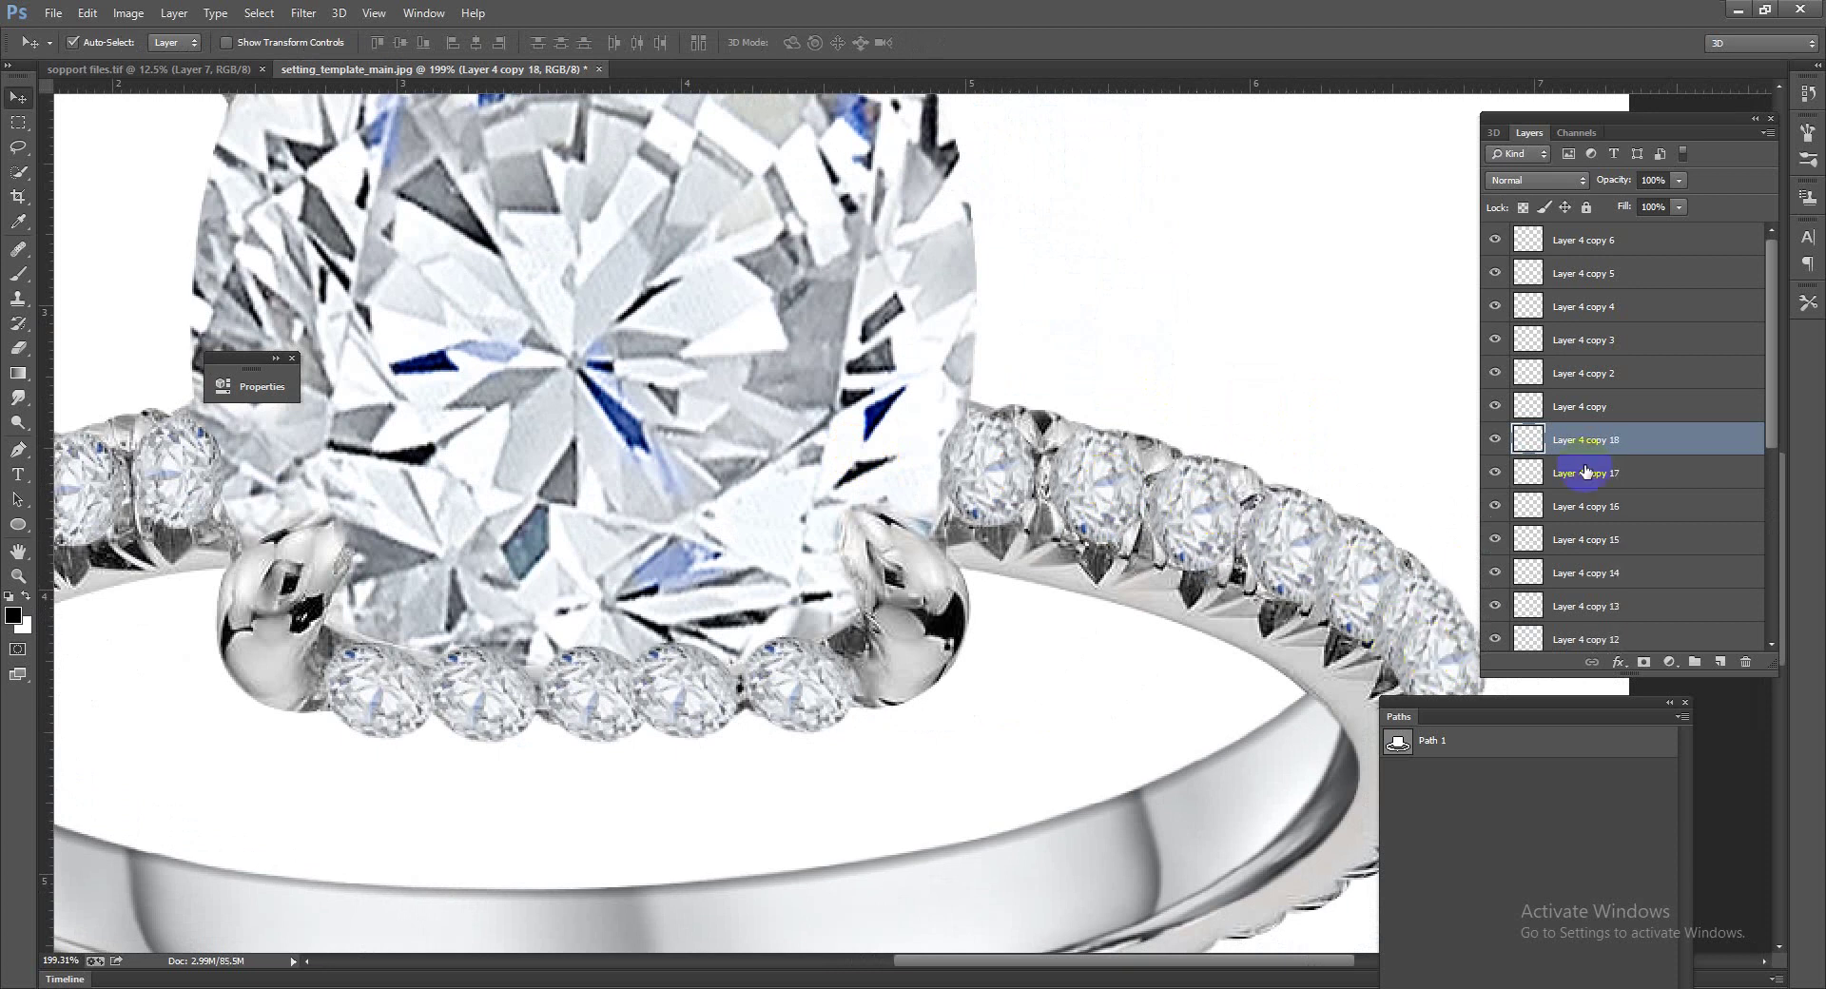
# Step: Select Layer 4 through Layer 4 copy 6 and merge them into one layer
pyautogui.click(1565, 252)
pyautogui.scroll(-3, 1617, 438)
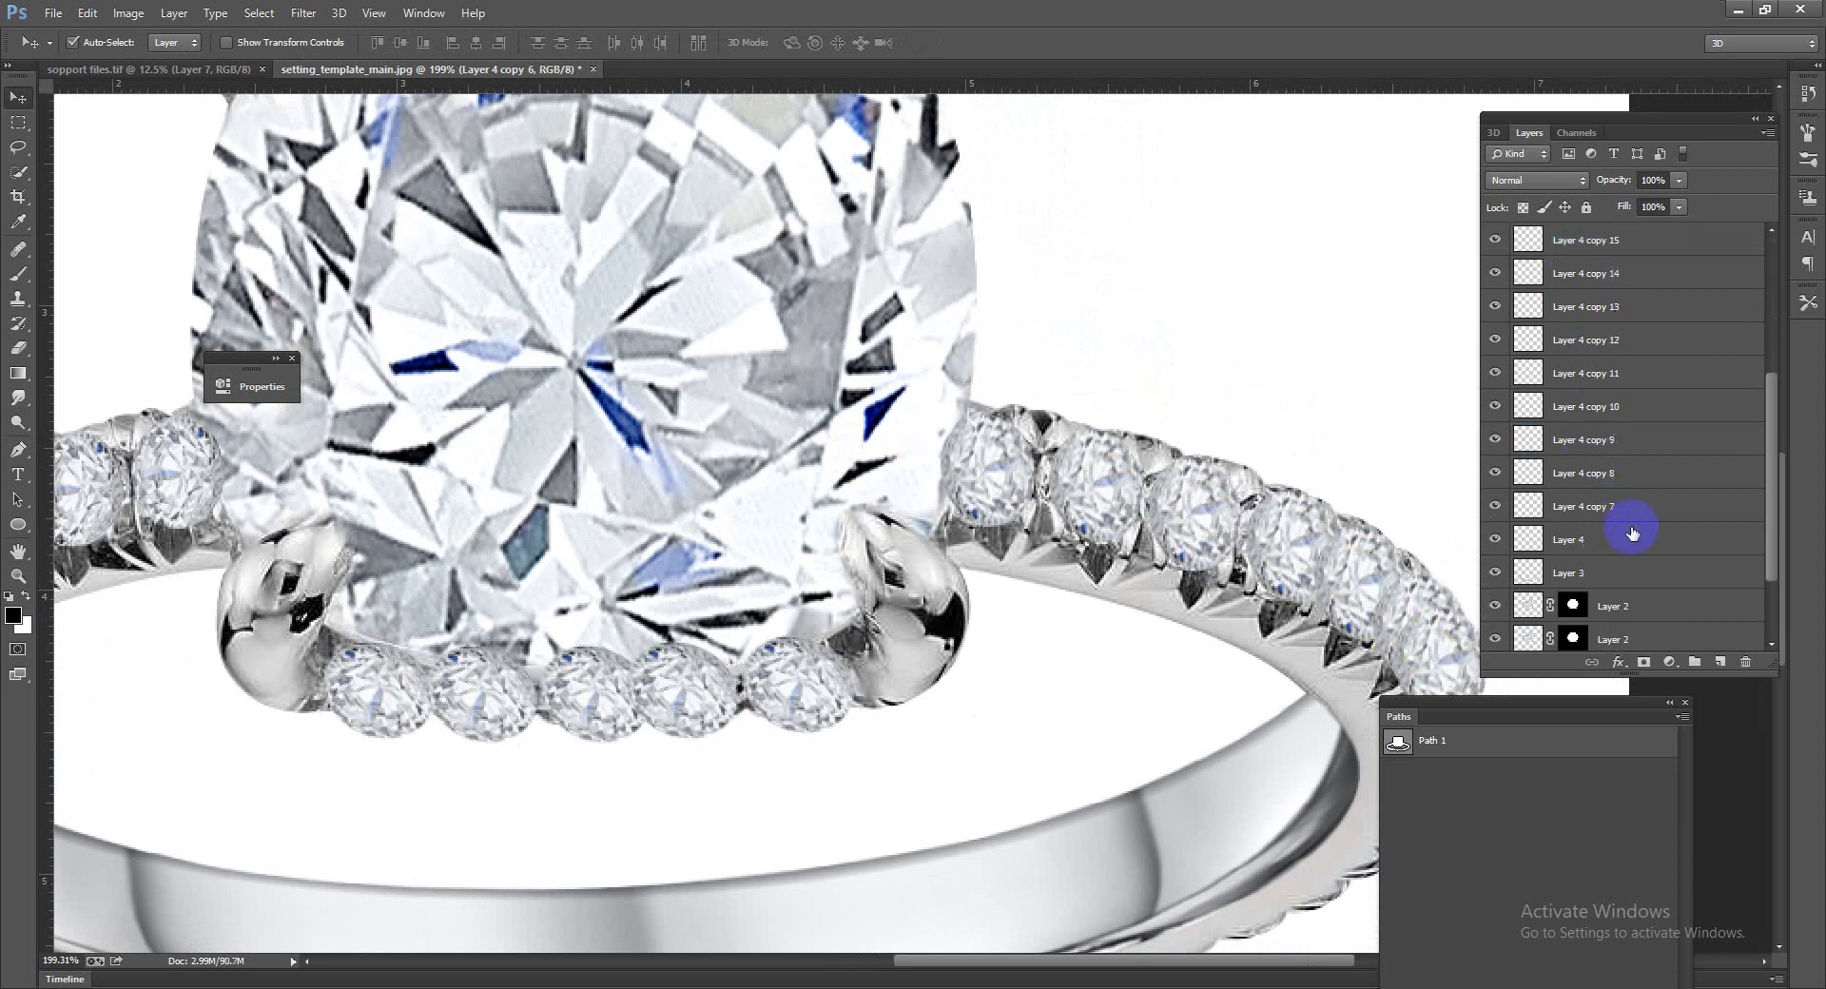
pyautogui.keyDown('shift'); pyautogui.click(1605, 544); pyautogui.keyUp('shift')
pyautogui.hotkey('ctrl', 'e')
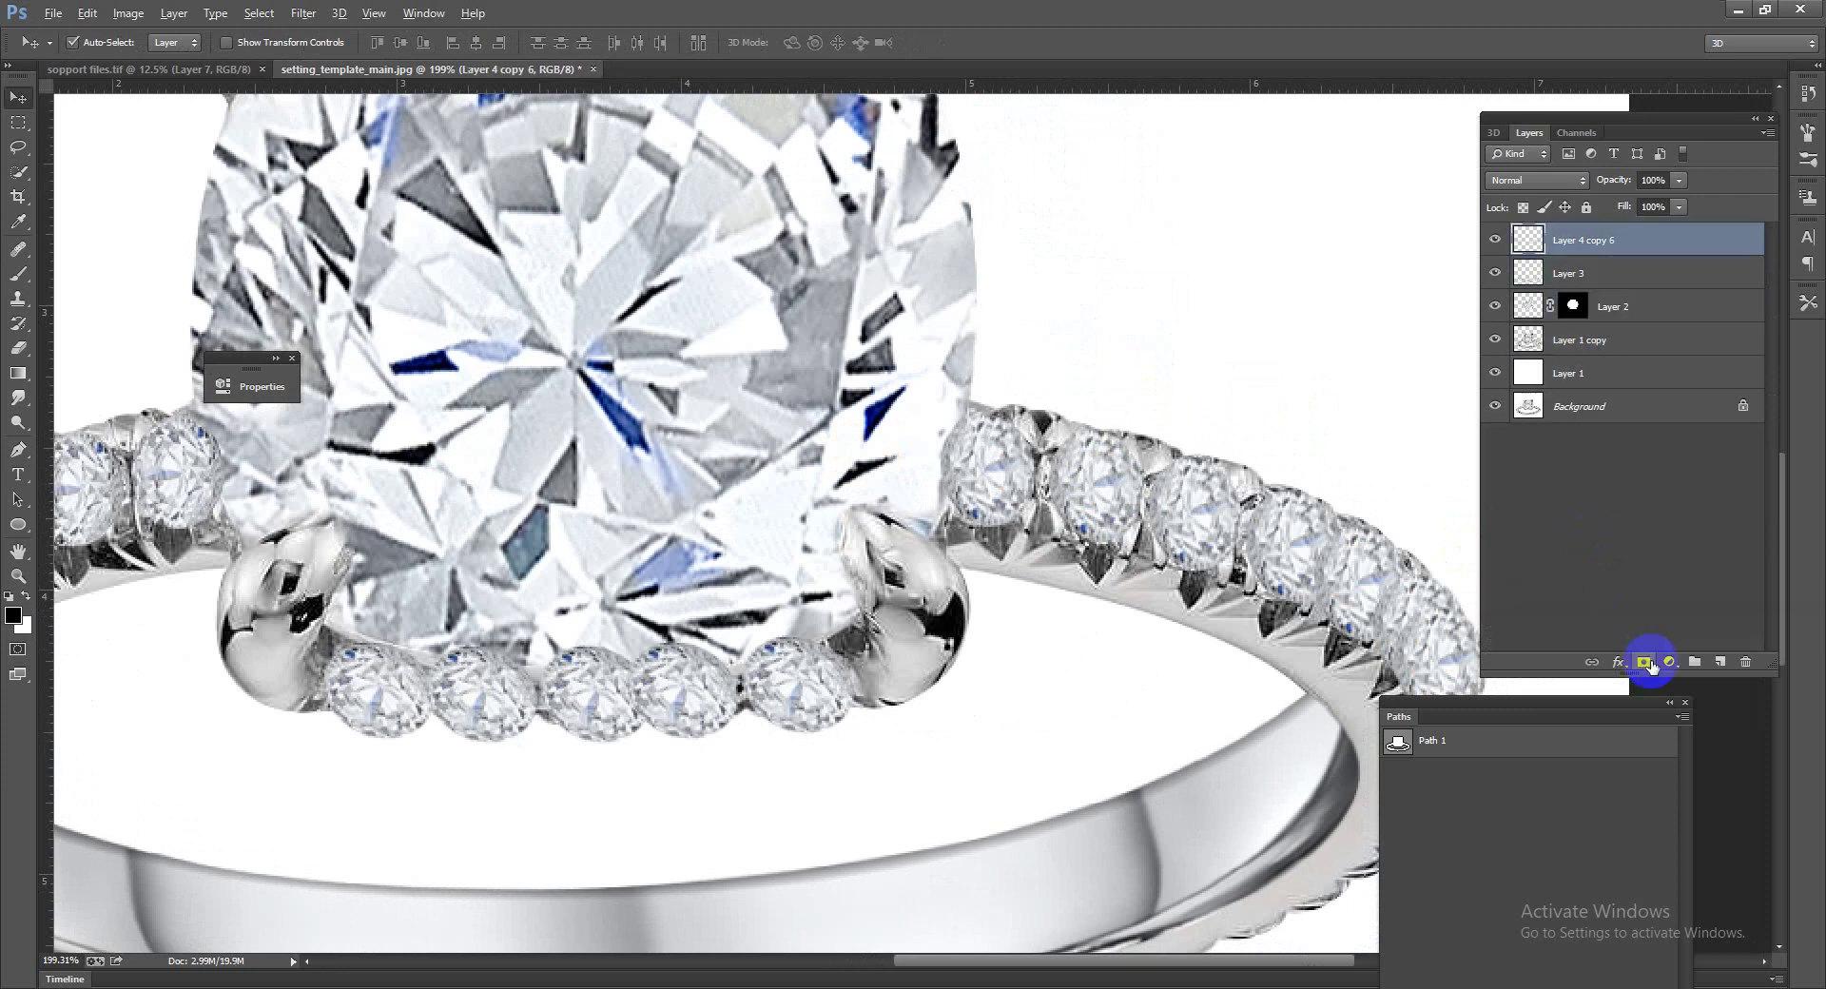
# Step: Add a hide-all mask to Layer 4 copy 6 and reveal the stones under the right prong
pyautogui.keyDown('alt'); pyautogui.click(1645, 663); pyautogui.keyUp('alt')
pyautogui.press('b')
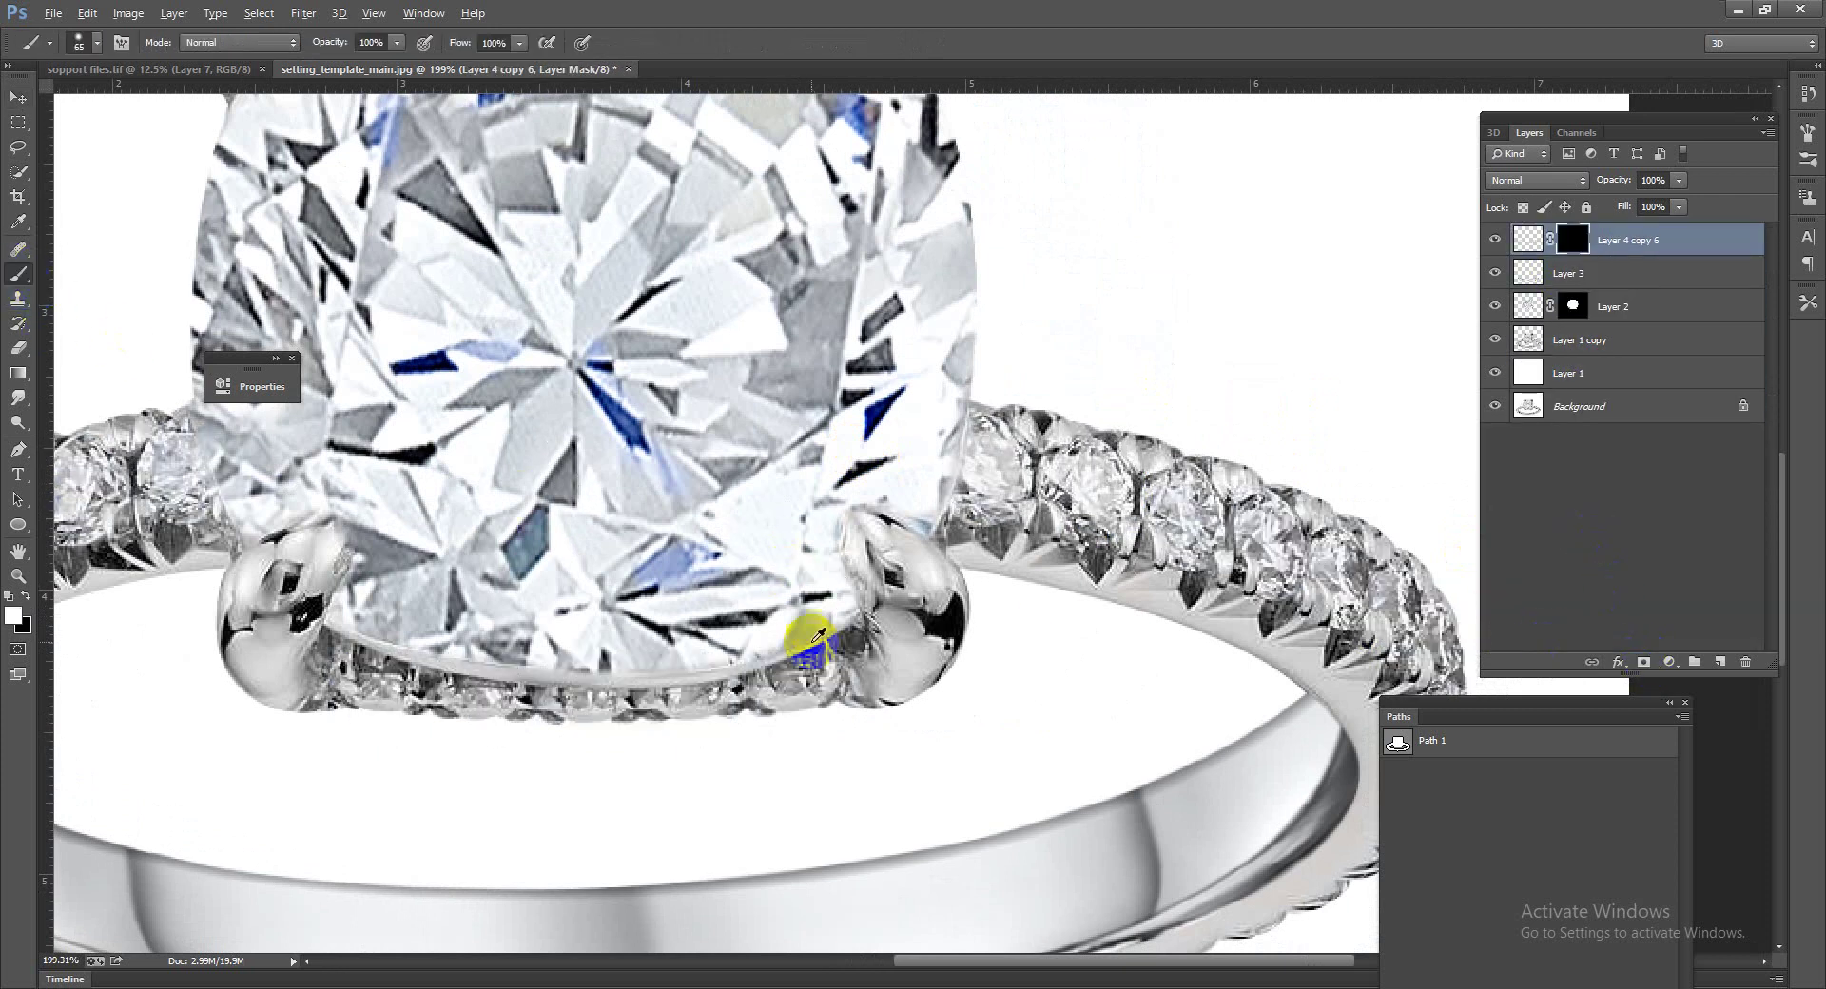
pyautogui.moveTo(813, 632); pyautogui.dragTo(799, 704)
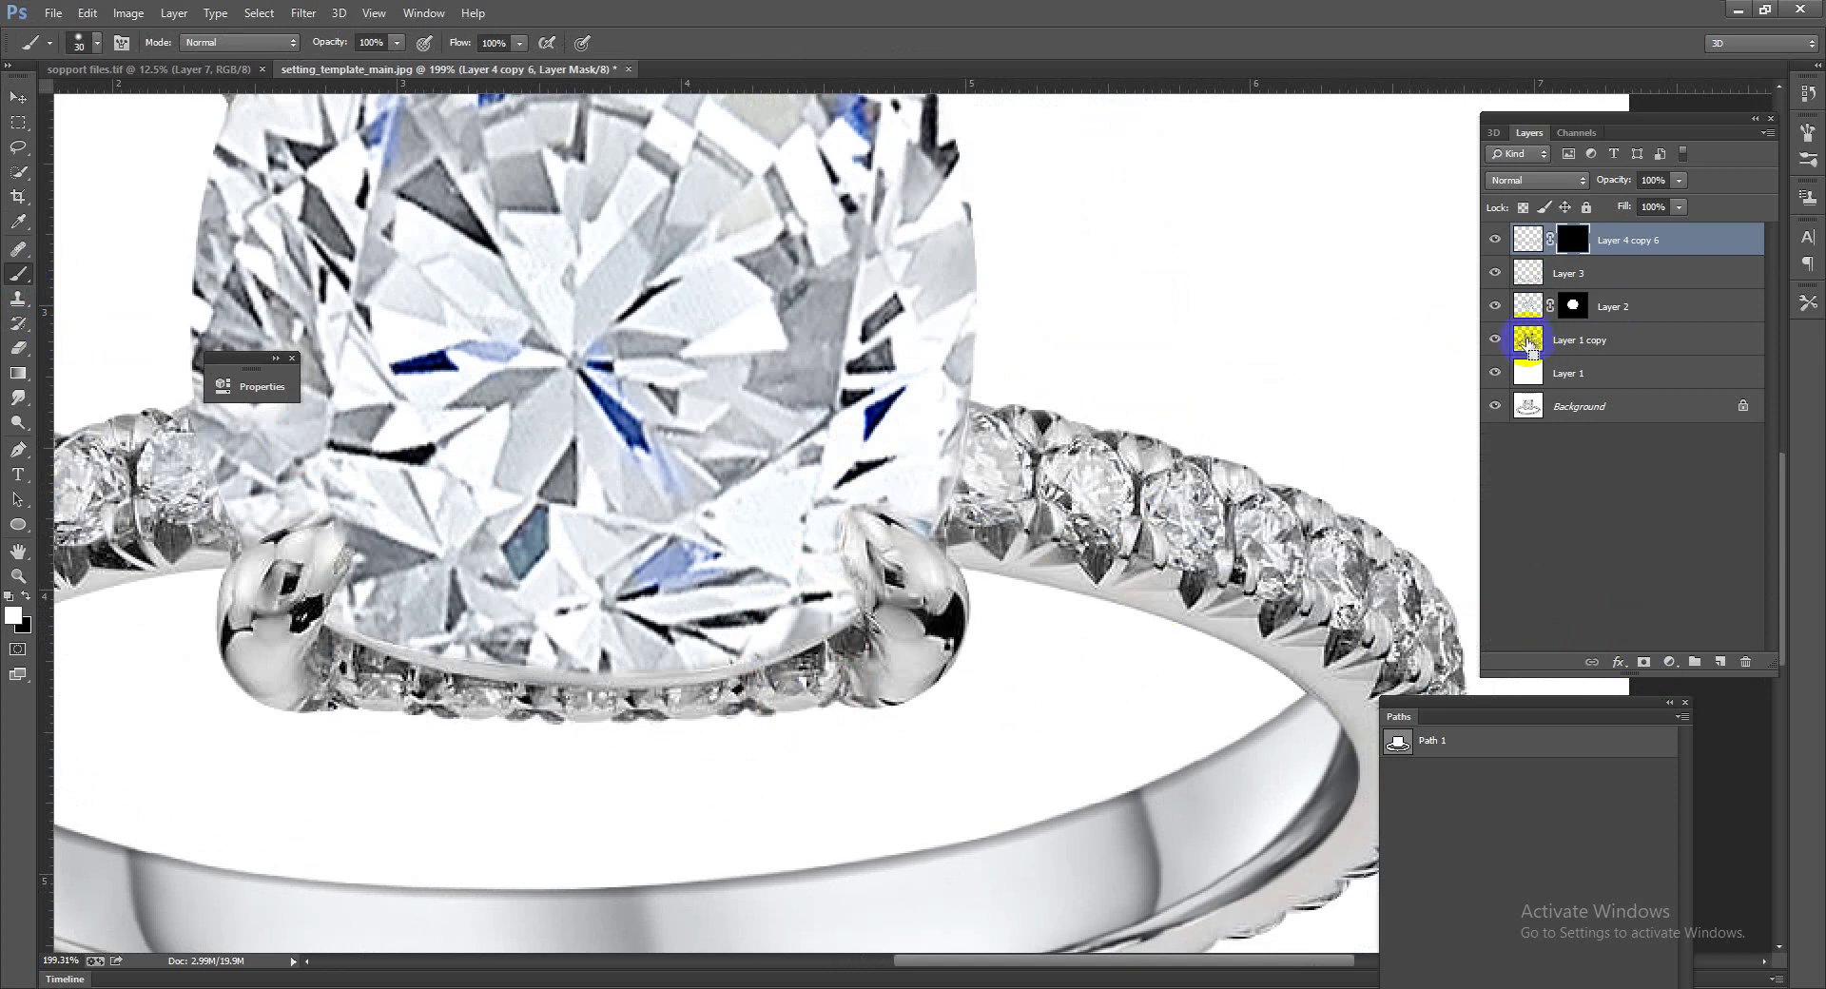
pyautogui.keyDown('ctrl'); pyautogui.click(1528, 343); pyautogui.keyUp('ctrl')
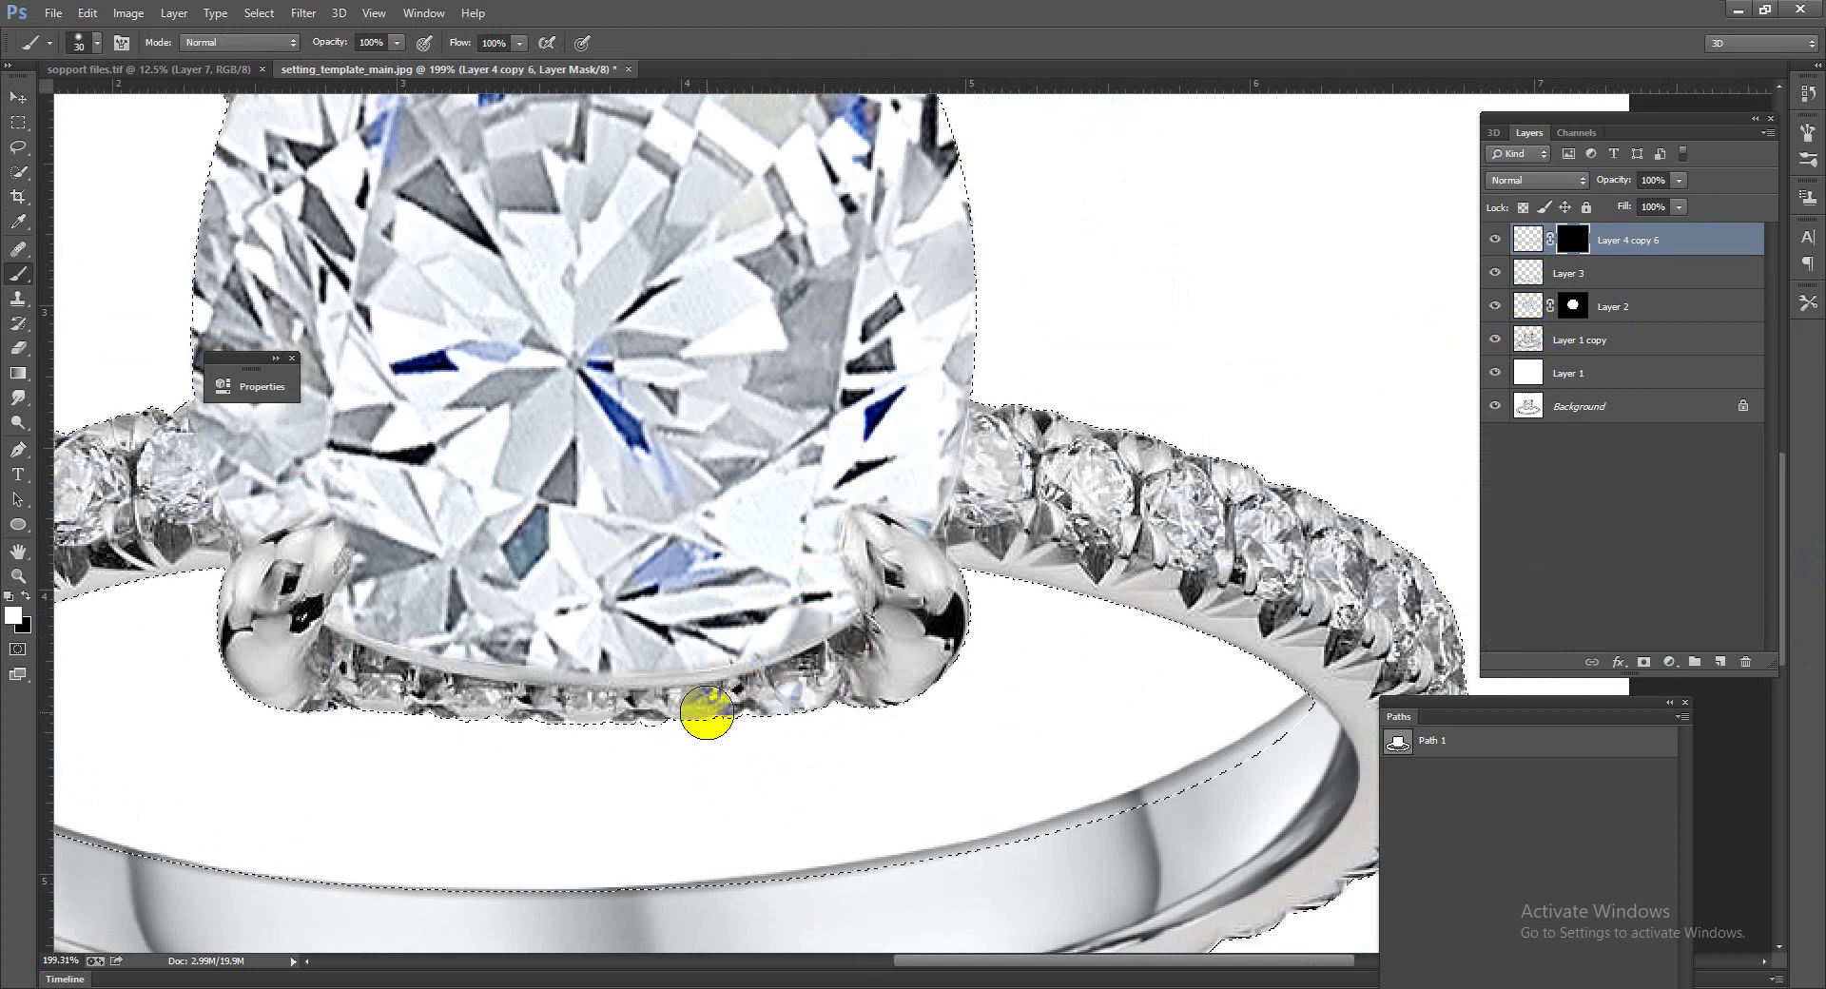
# Step: Paint the mask to reveal the small diamonds along the stone's base and the band
pyautogui.moveTo(690, 718)
pyautogui.mouseDown()
pyautogui.moveTo(608, 729)
pyautogui.moveTo(390, 700)
pyautogui.mouseUp()
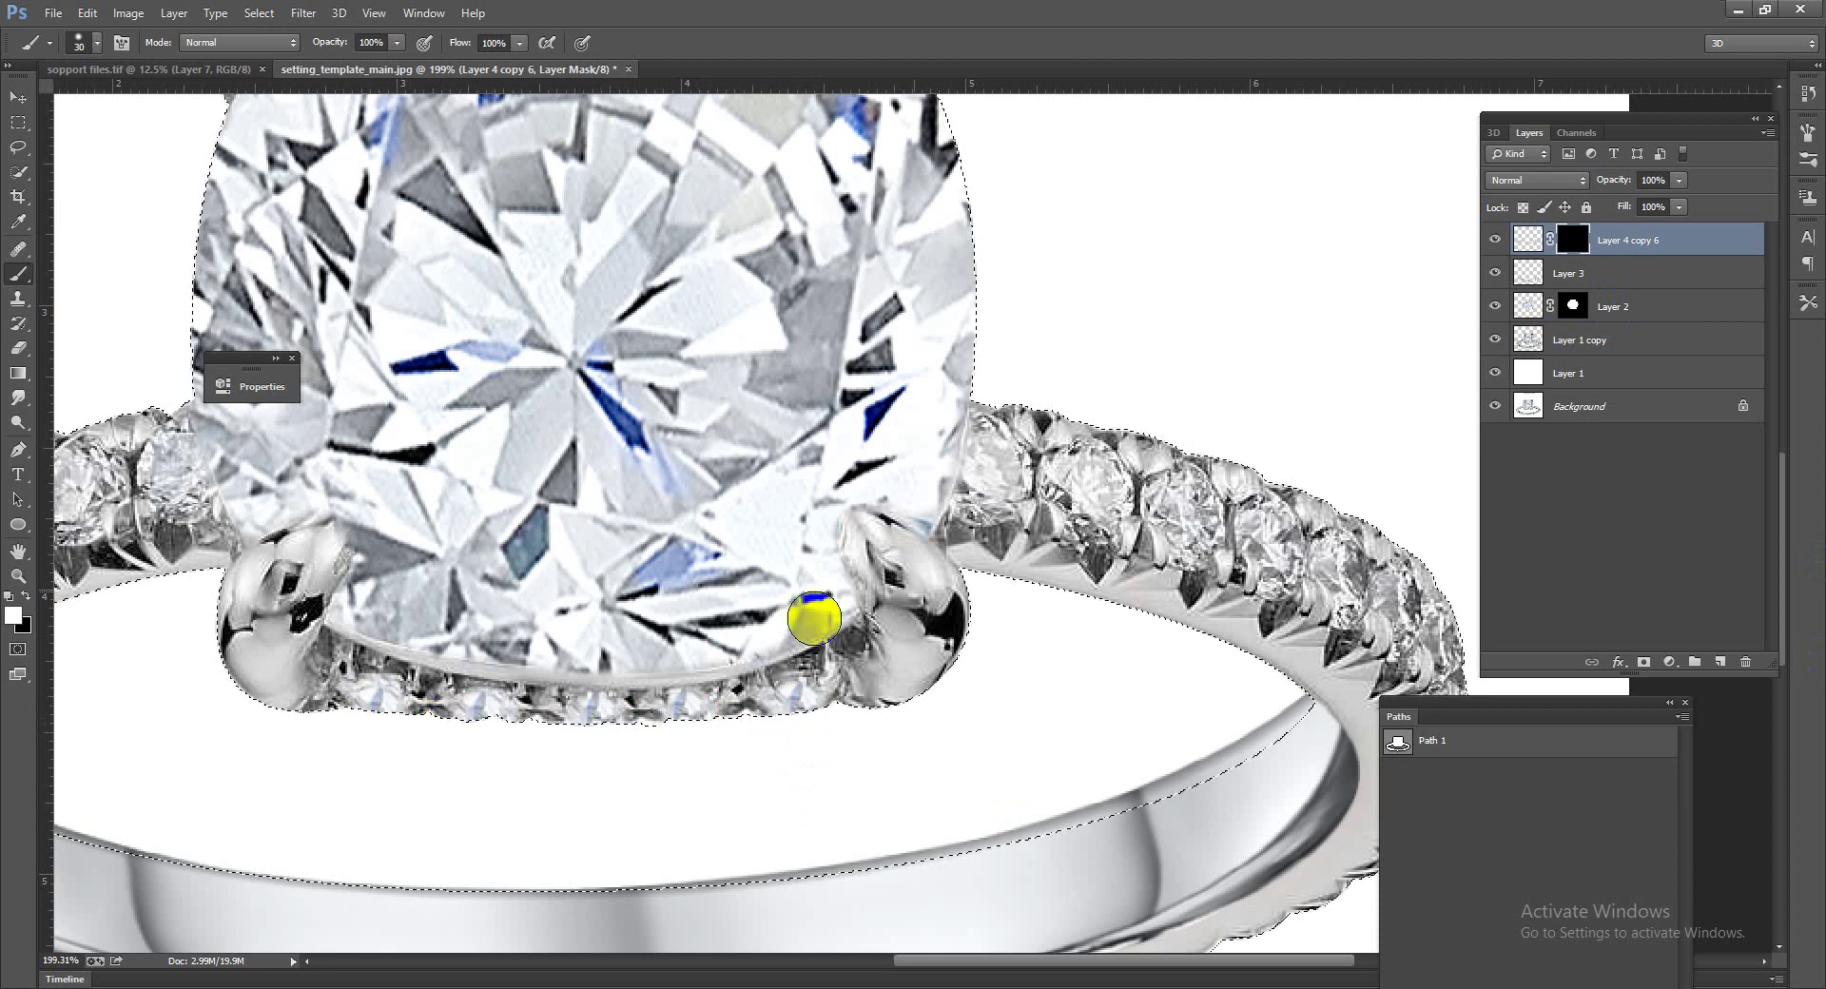
pyautogui.moveTo(1005, 488)
pyautogui.mouseDown()
pyautogui.moveTo(990, 460)
pyautogui.moveTo(990, 488)
pyautogui.moveTo(997, 454)
pyautogui.mouseUp()
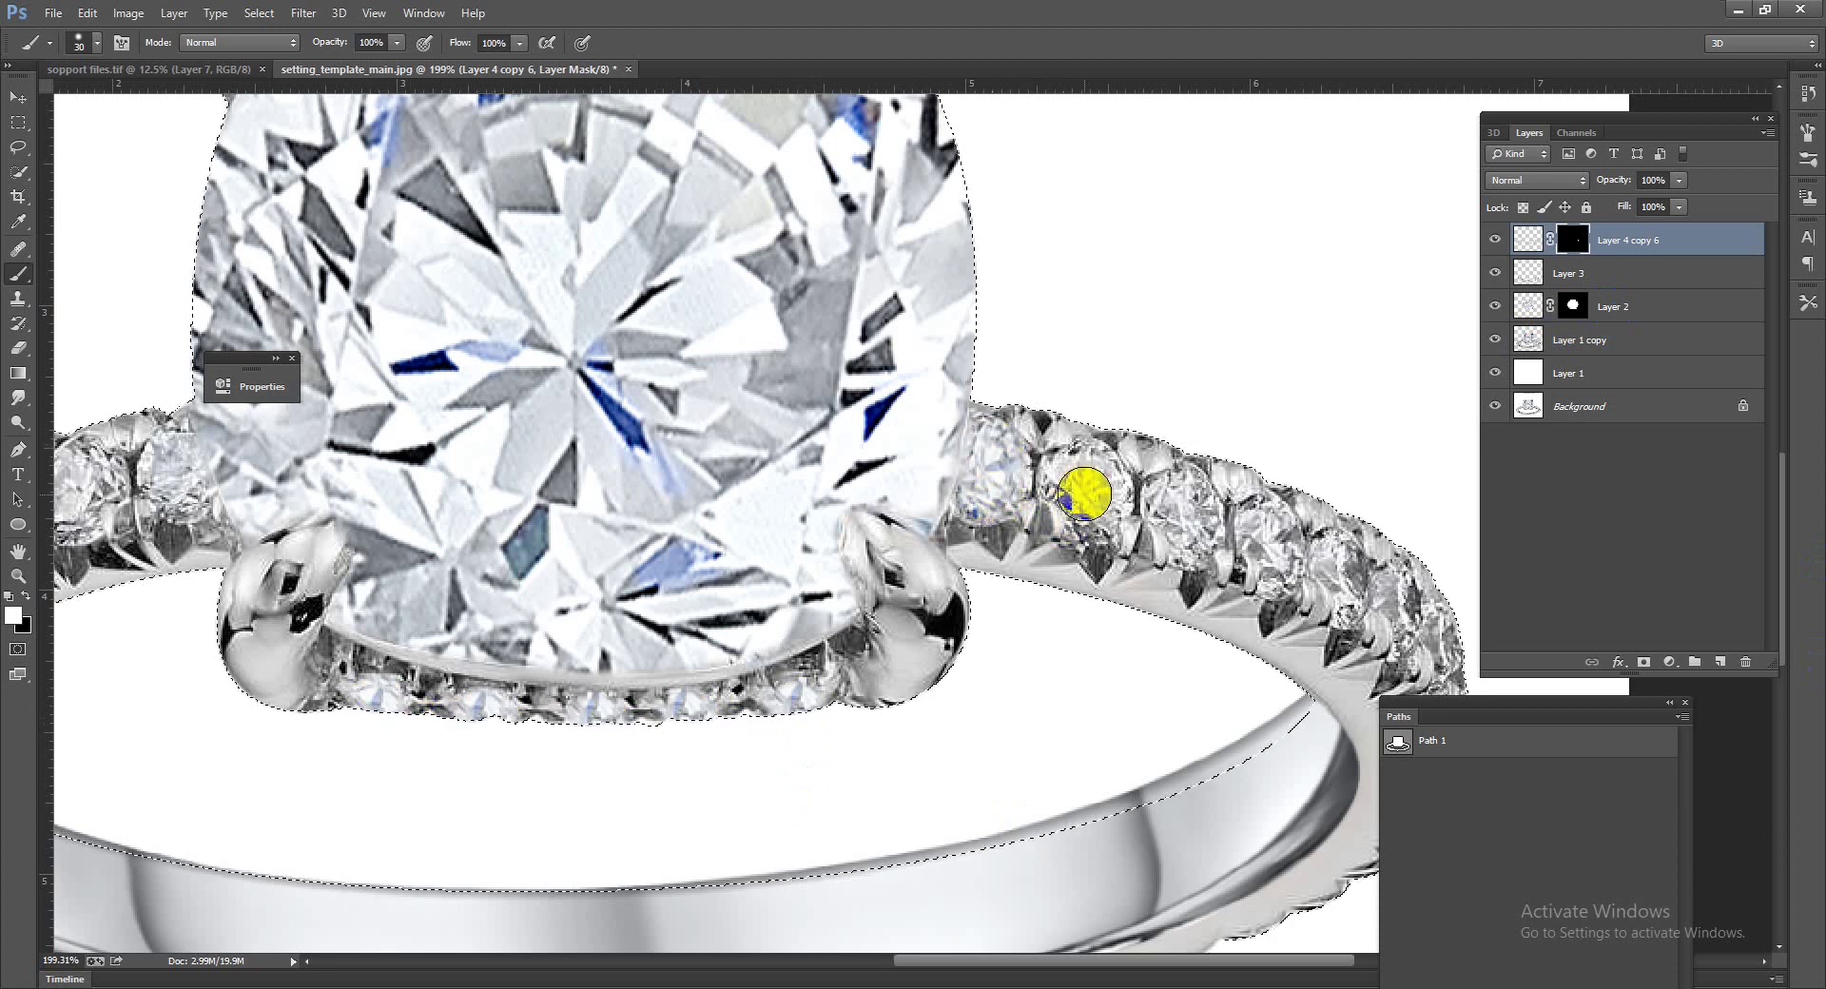
pyautogui.moveTo(1084, 493)
pyautogui.mouseDown()
pyautogui.moveTo(1072, 484)
pyautogui.moveTo(1101, 464)
pyautogui.moveTo(1092, 518)
pyautogui.moveTo(1076, 480)
pyautogui.mouseUp()
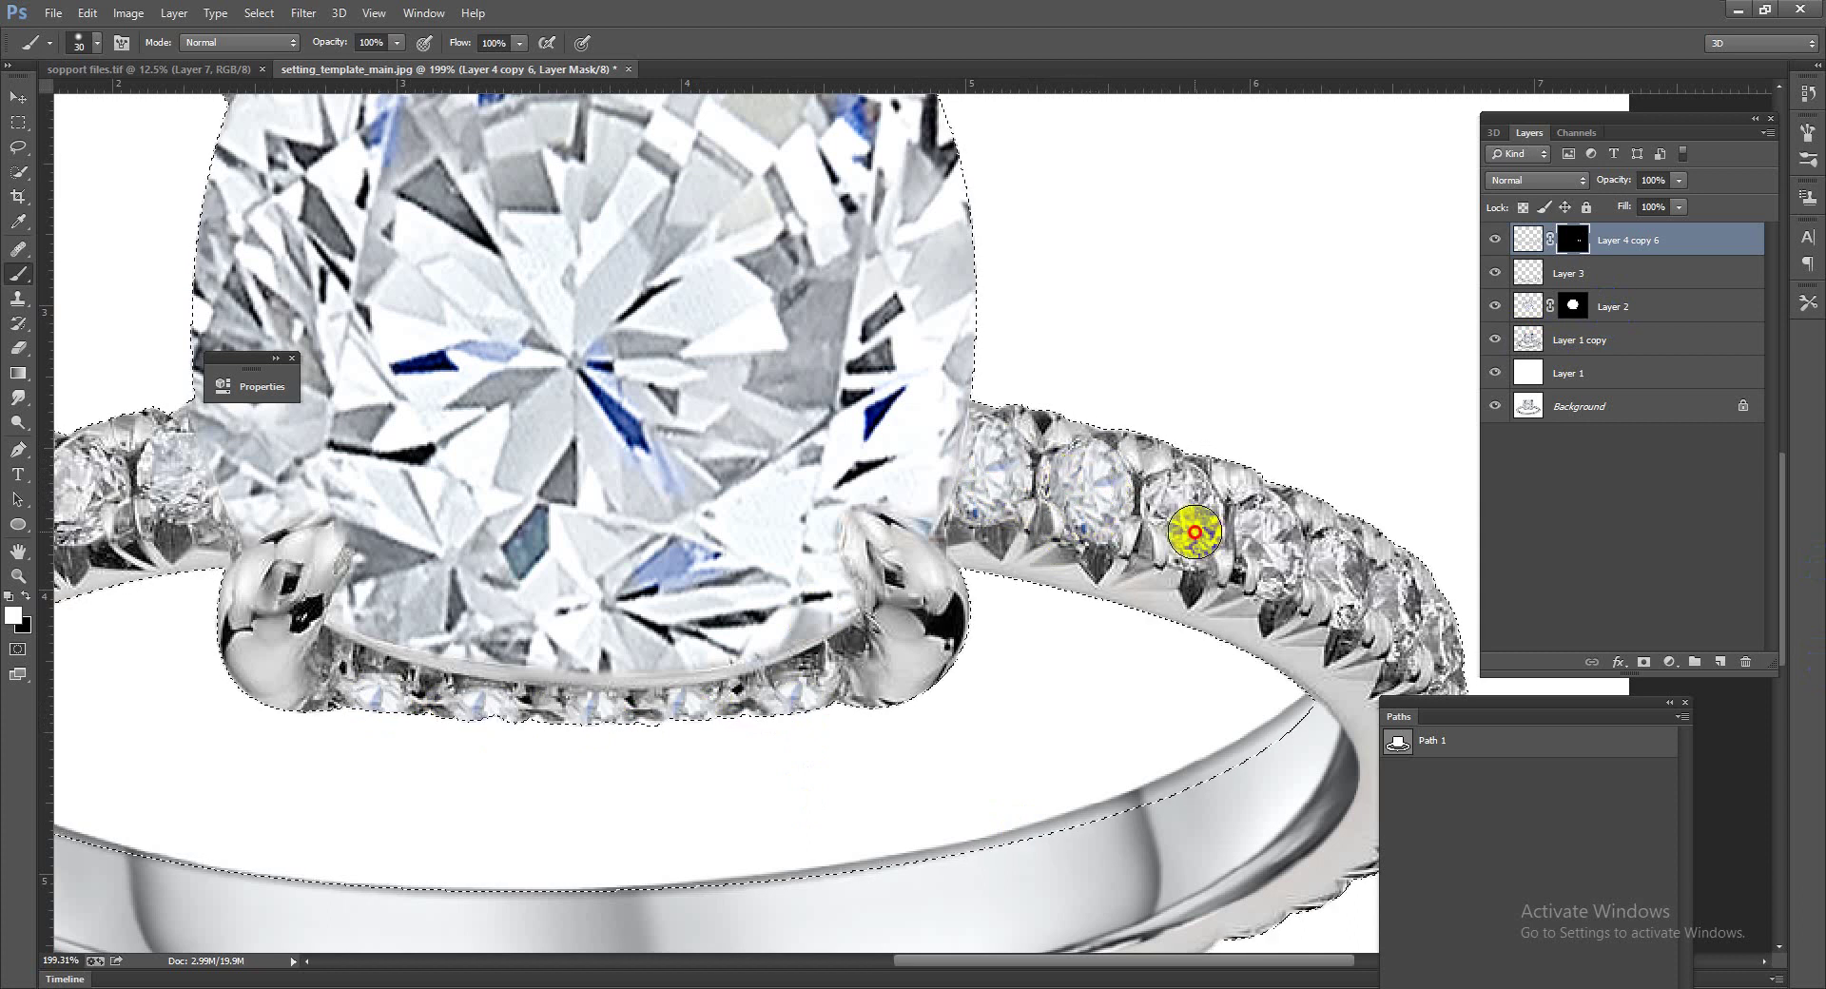
pyautogui.moveTo(1195, 533)
pyautogui.mouseDown()
pyautogui.moveTo(1188, 492)
pyautogui.moveTo(1270, 548)
pyautogui.mouseUp()
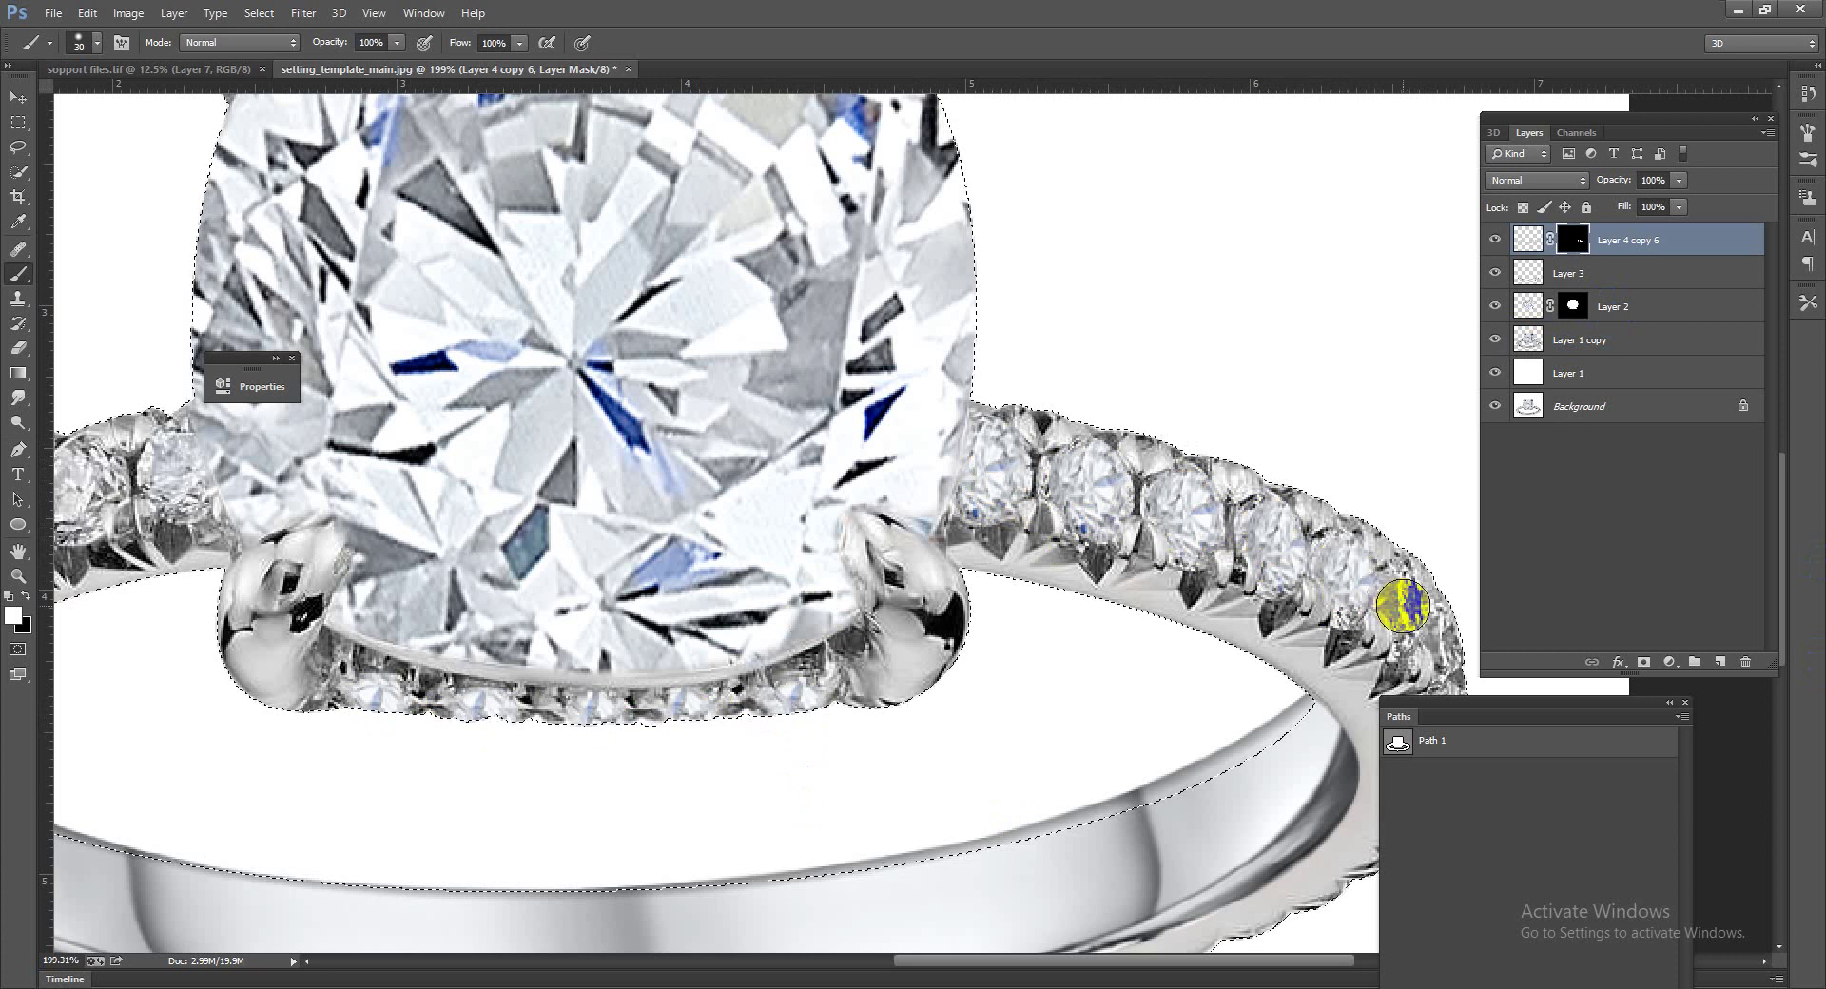
pyautogui.moveTo(1403, 606); pyautogui.dragTo(1441, 643)
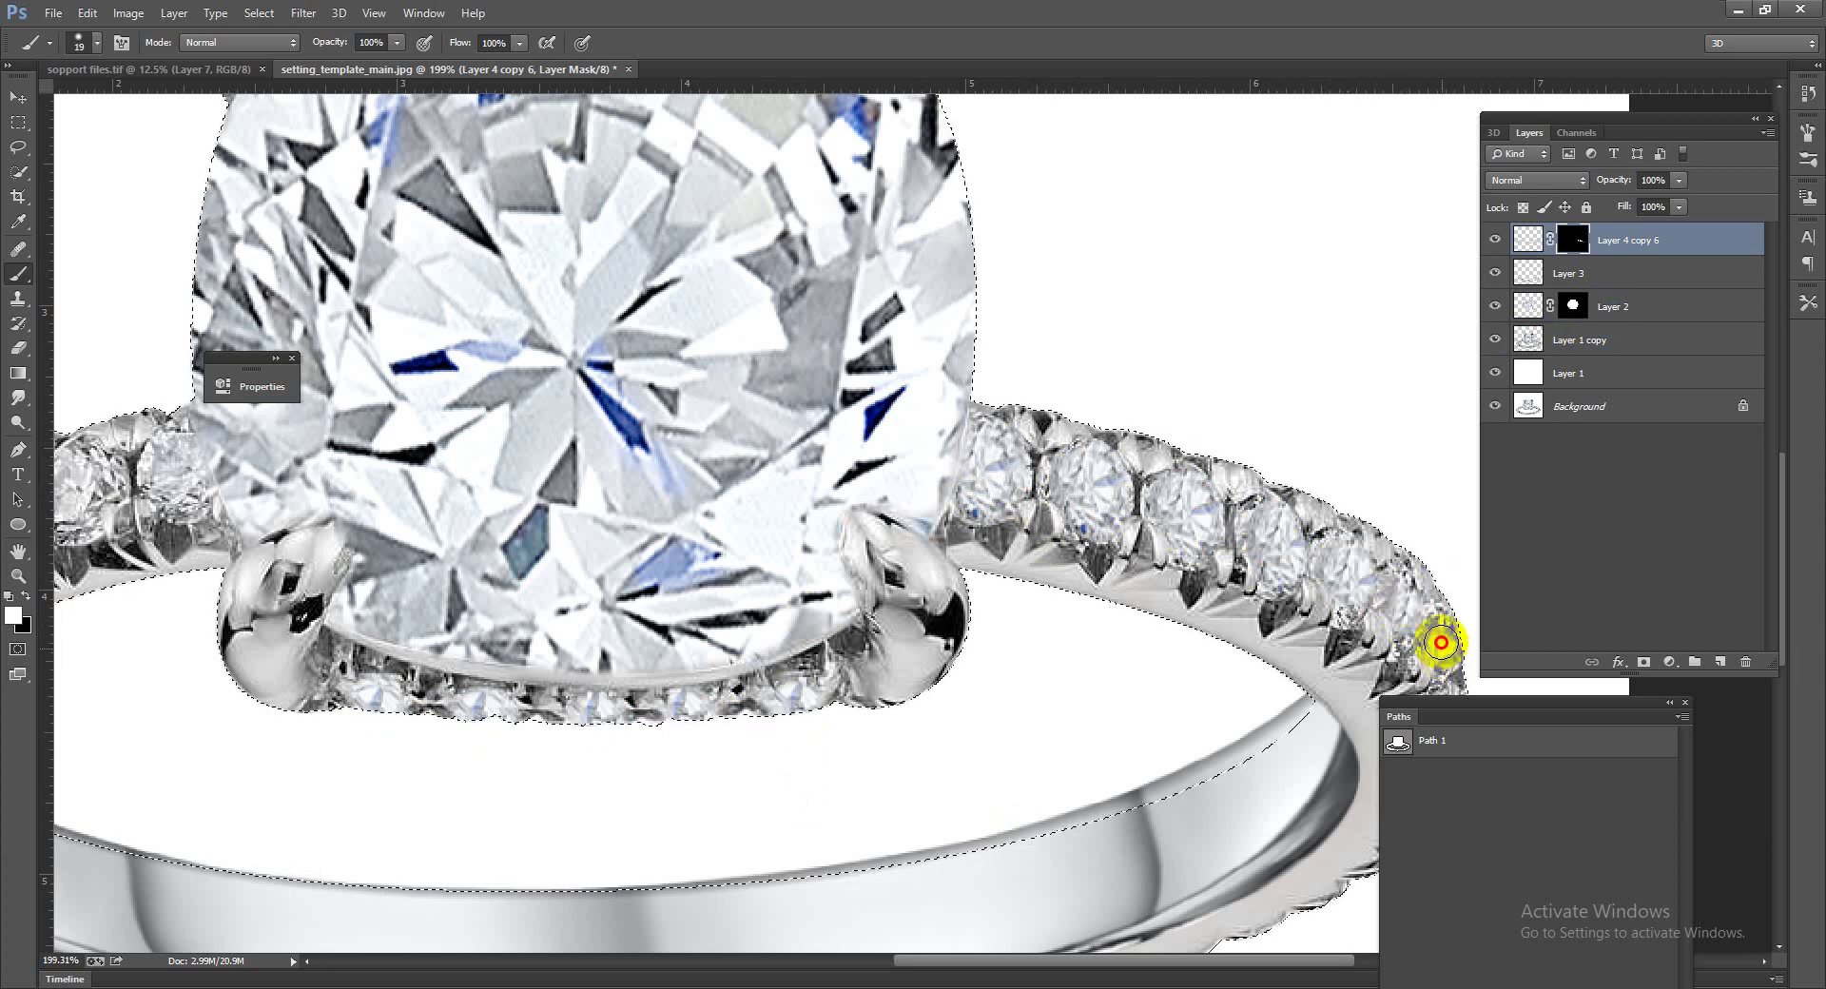
pyautogui.scroll(-5, 490, 519)
pyautogui.scroll(6, 327, 509)
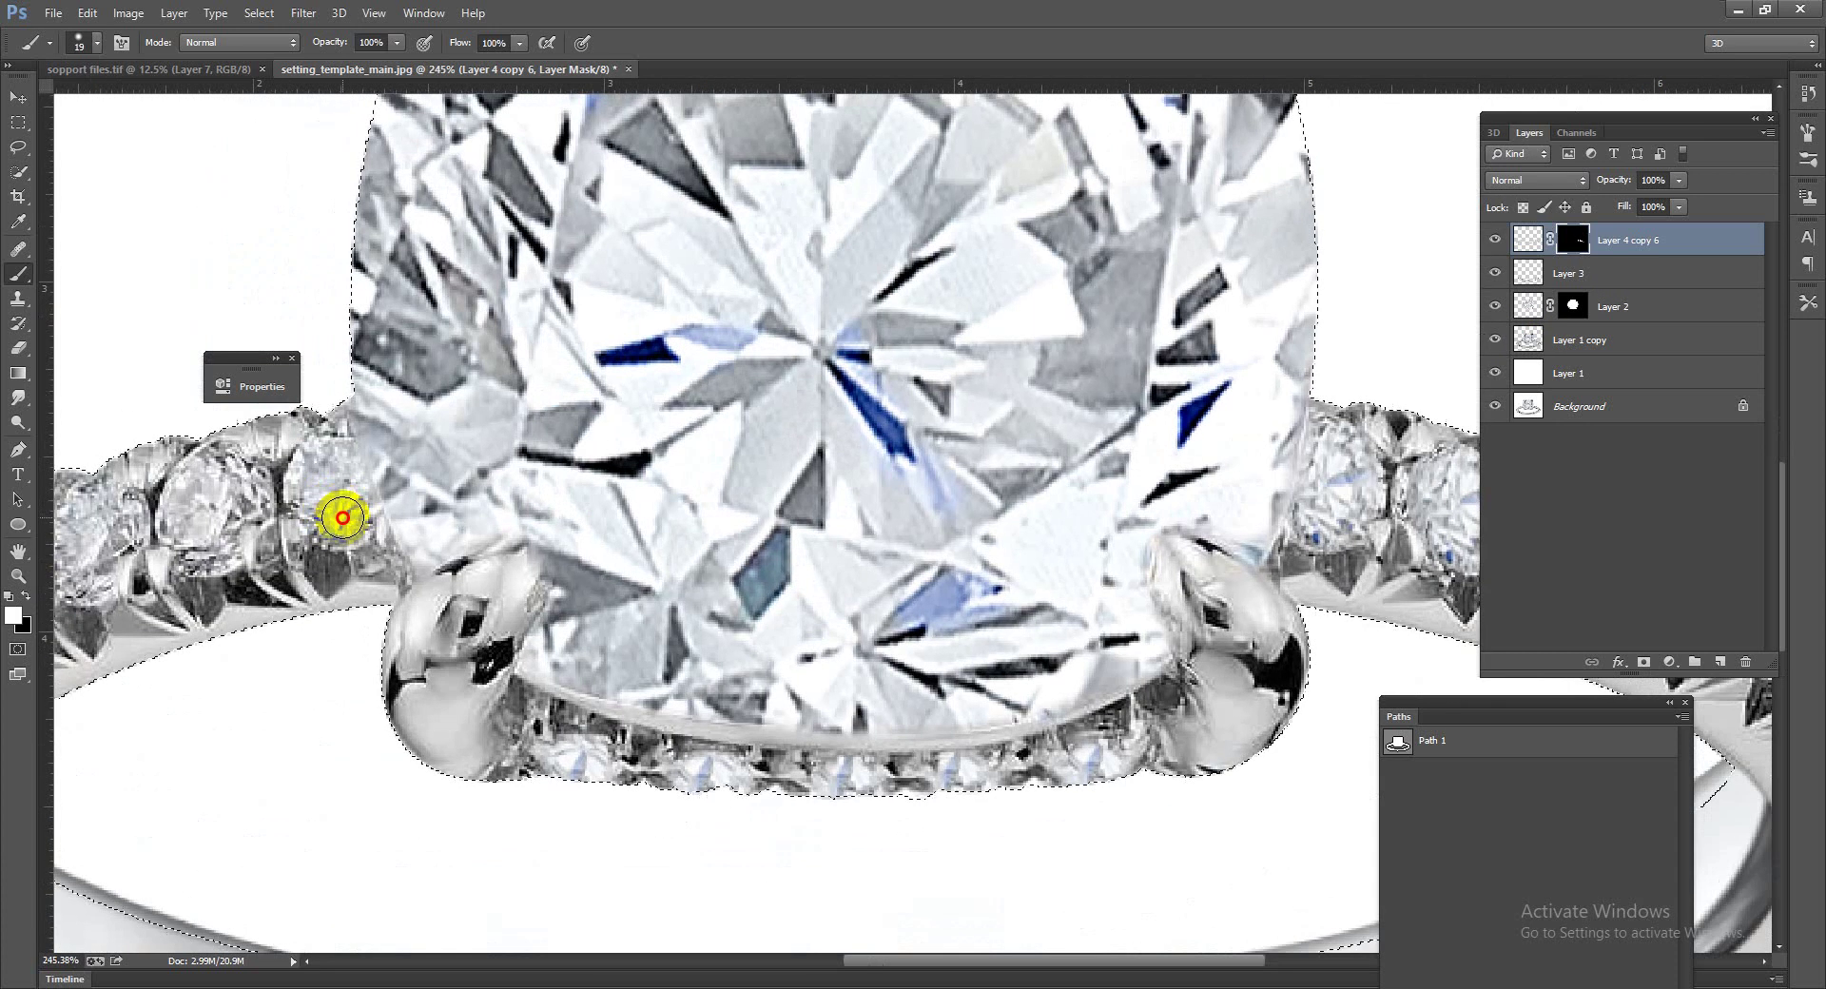
# Step: Refine the mask on the band's left side with the brush shrunk to 22, then 18 px
pyautogui.moveTo(348, 522)
pyautogui.mouseDown()
pyautogui.moveTo(316, 506)
pyautogui.moveTo(694, 541)
pyautogui.mouseUp()
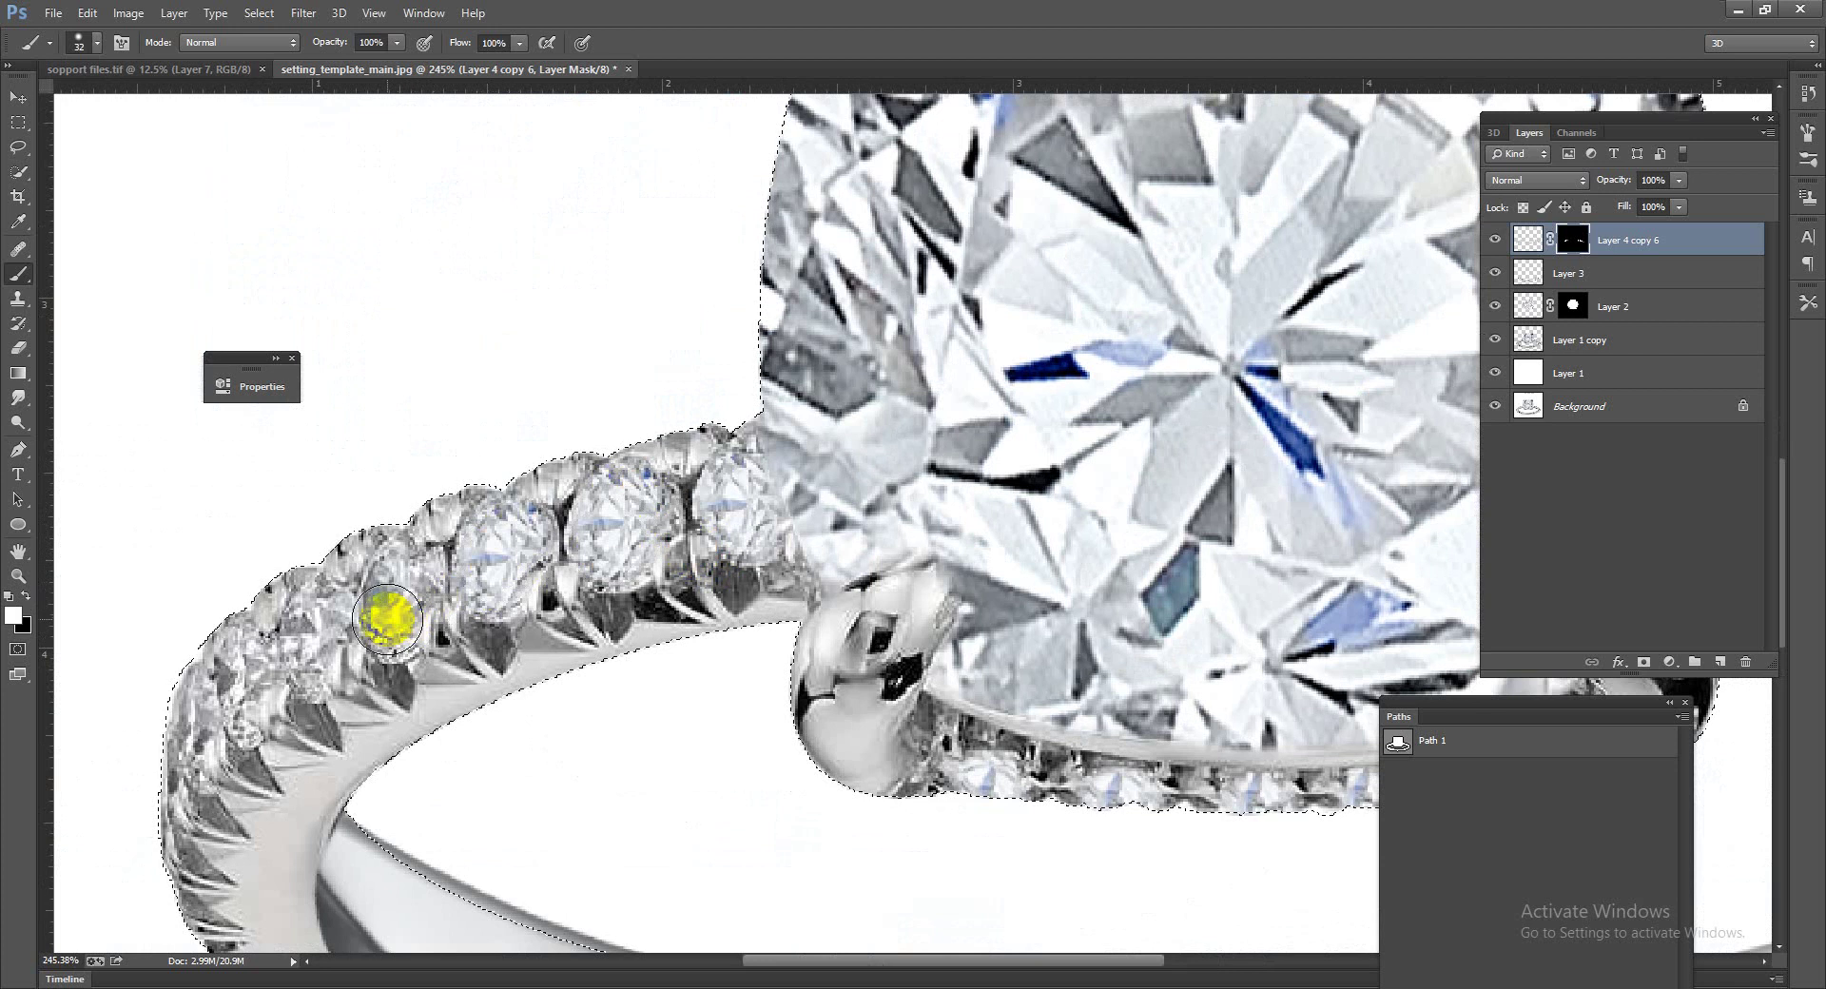
pyautogui.keyDown('alt'); pyautogui.rightClick(308, 657); pyautogui.keyUp('alt')
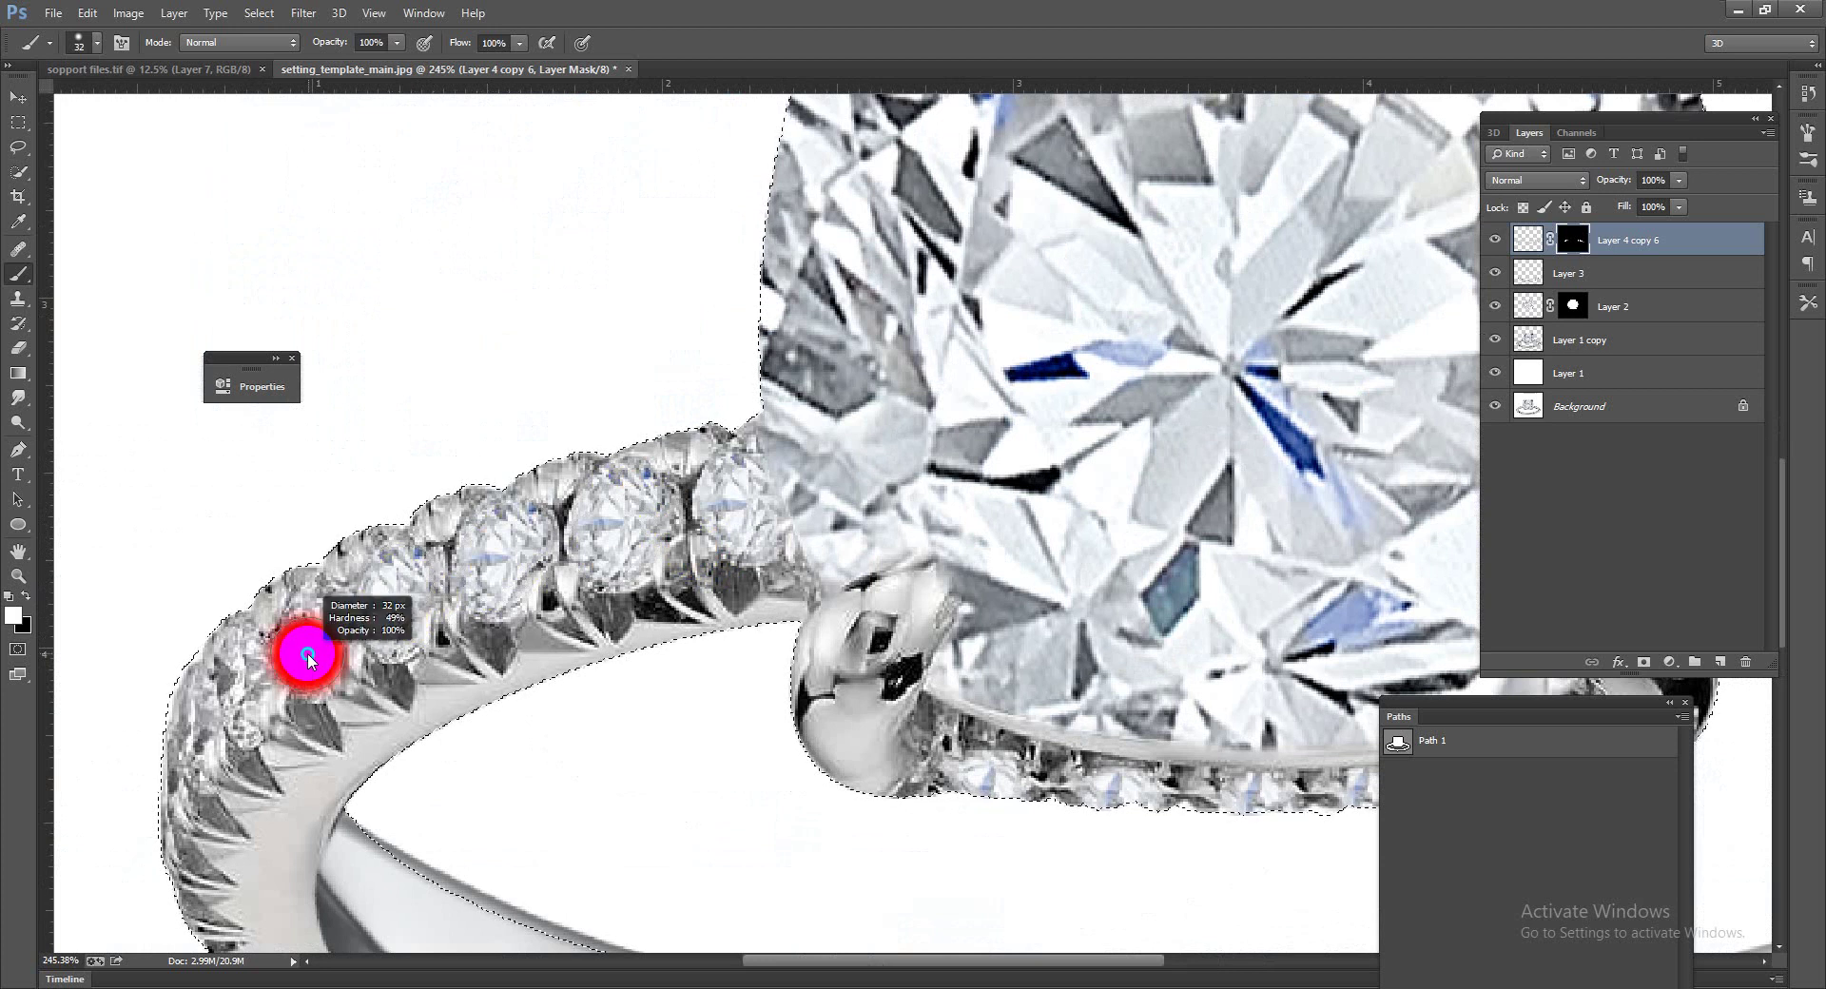
pyautogui.keyDown('alt'); pyautogui.rightClick(247, 676); pyautogui.keyUp('alt')
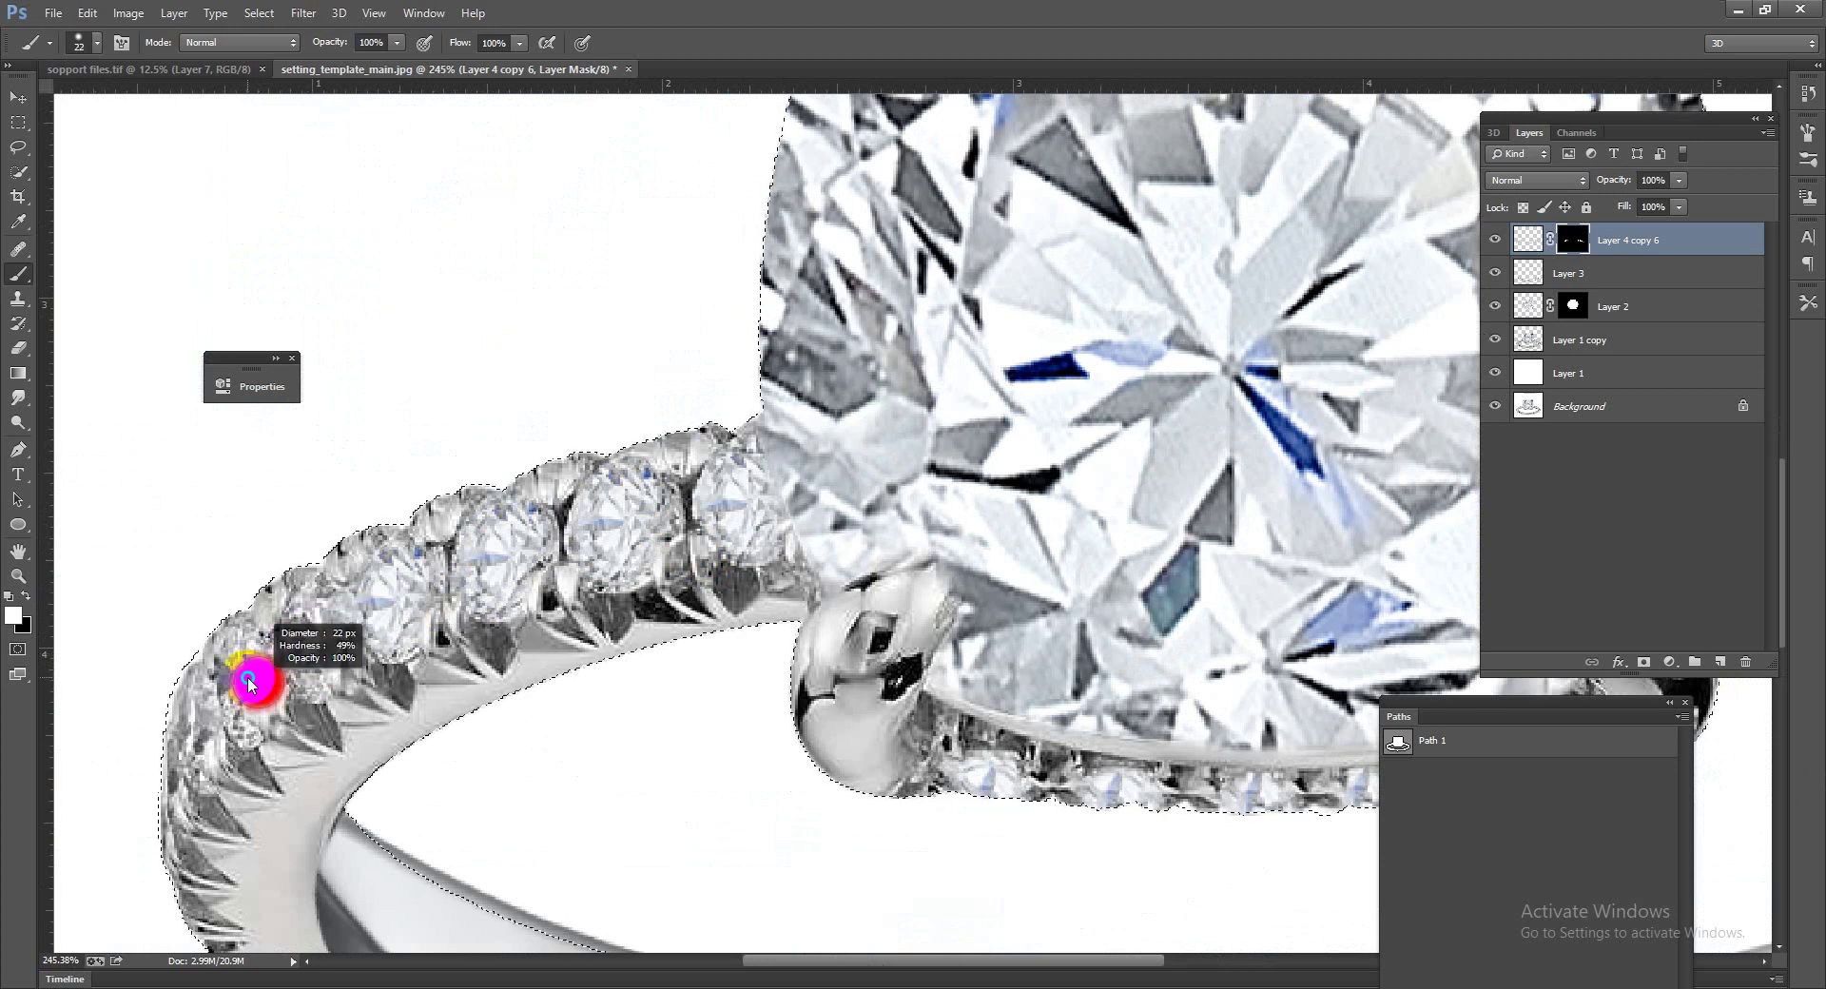
pyautogui.moveTo(318, 652)
pyautogui.mouseDown()
pyautogui.moveTo(307, 634)
pyautogui.moveTo(241, 707)
pyautogui.mouseUp()
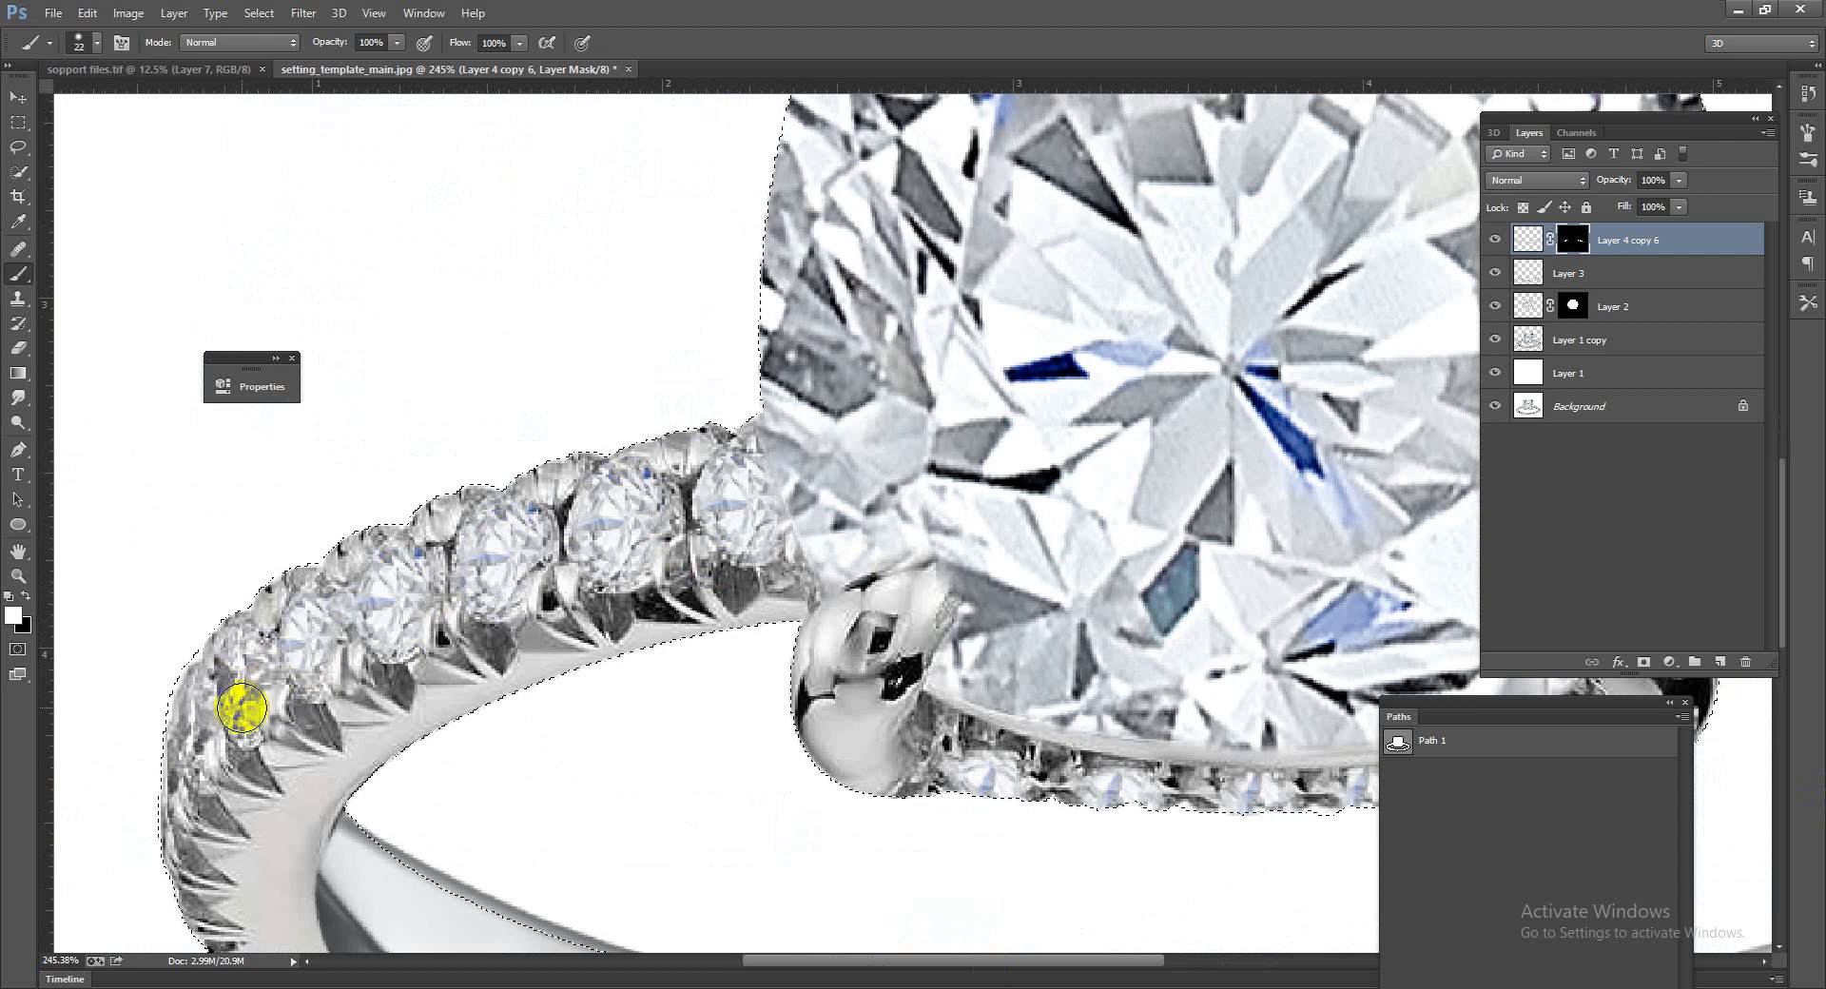
pyautogui.keyDown('alt'); pyautogui.rightClick(238, 718); pyautogui.keyUp('alt')
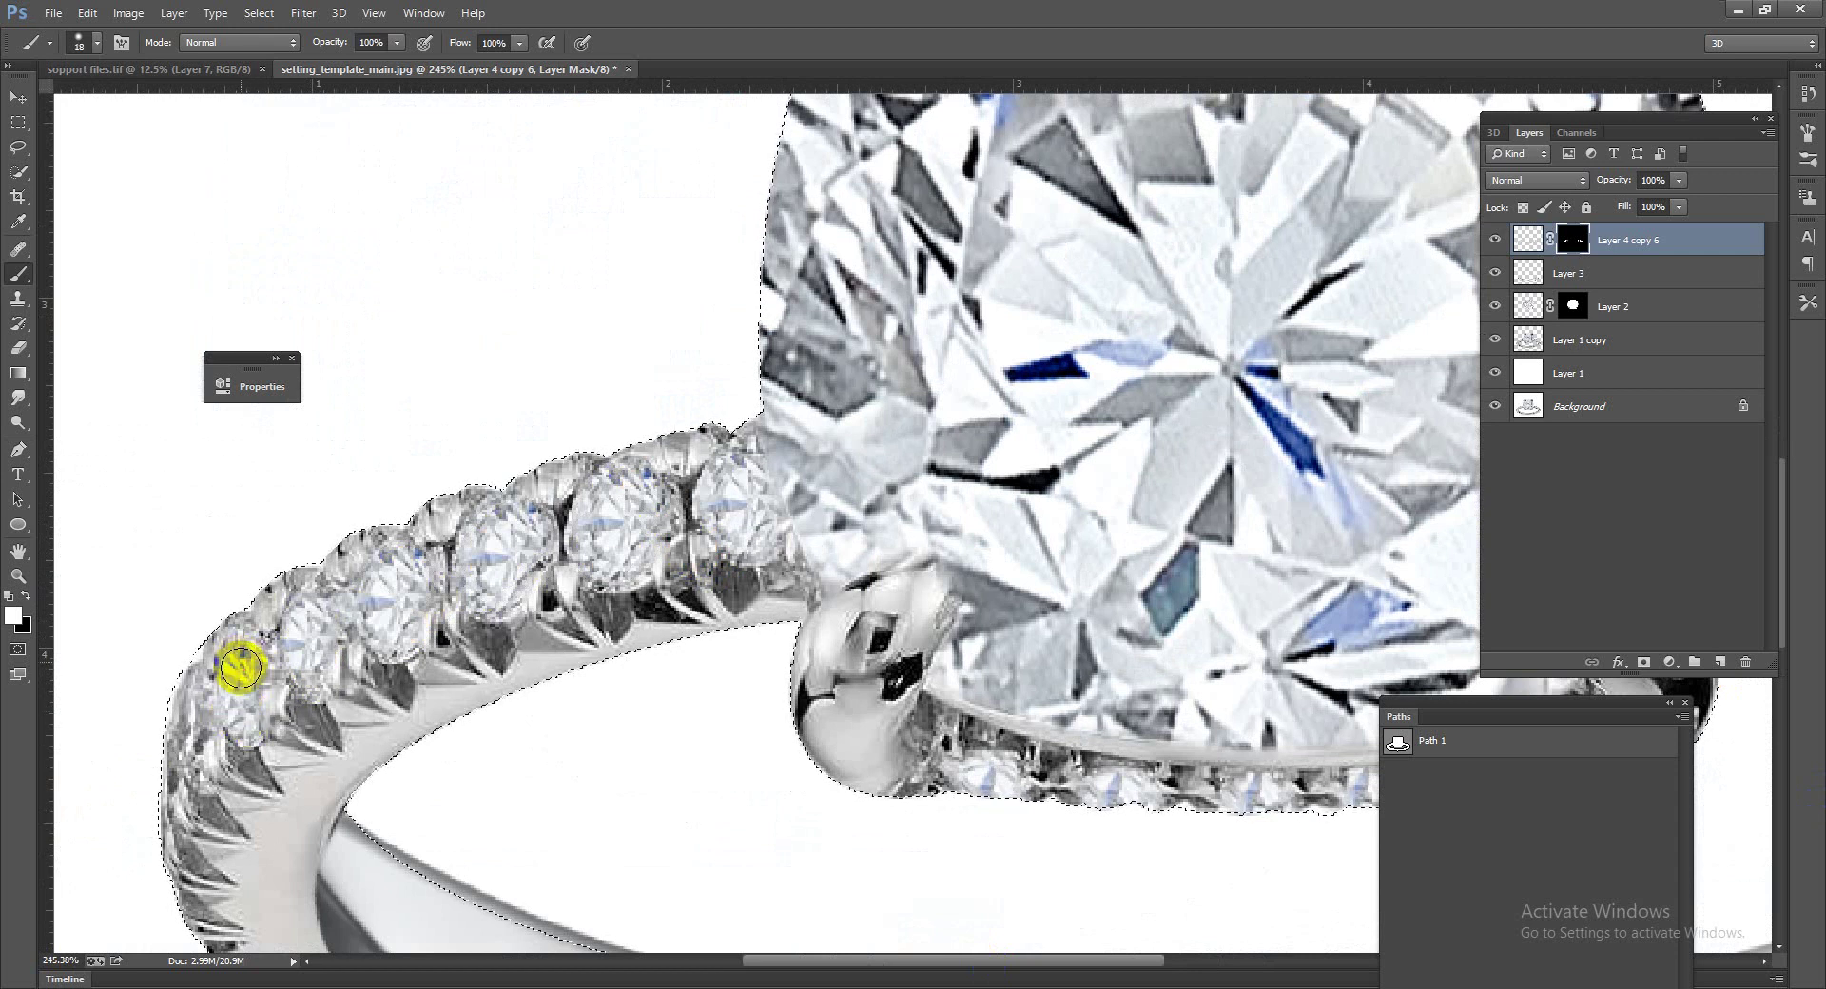
pyautogui.scroll(-5, 530, 538)
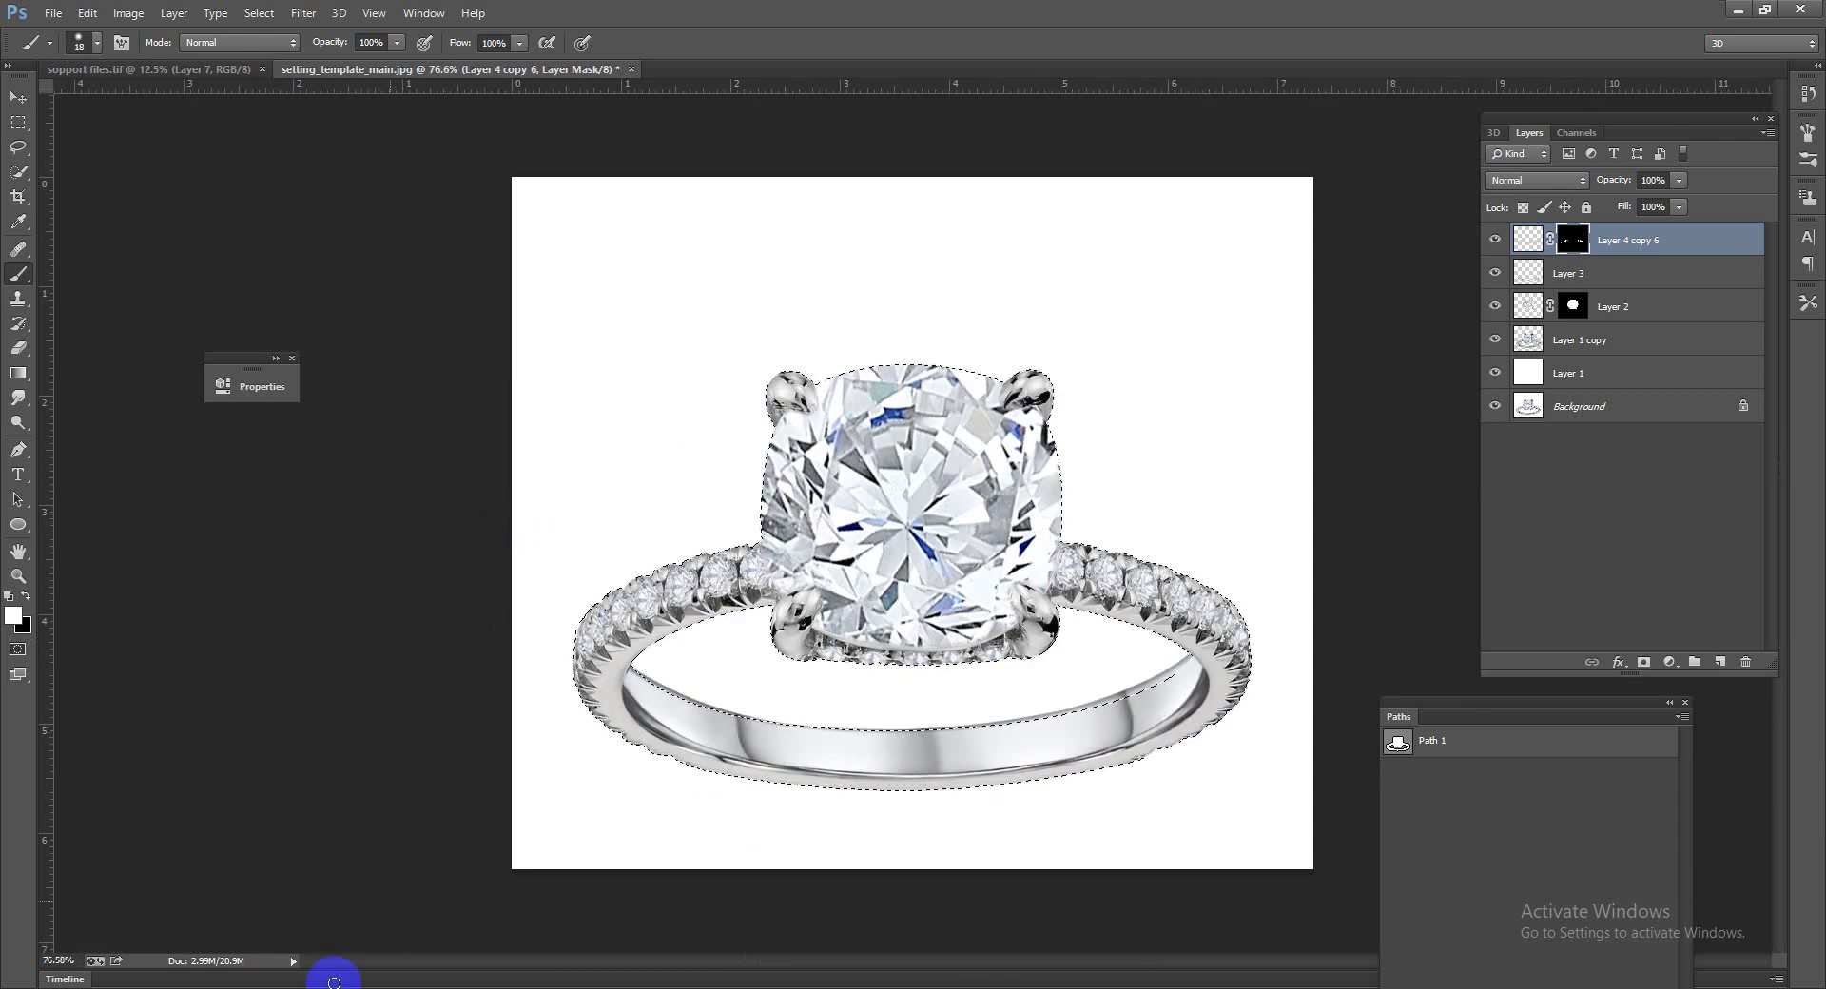
# Step: Move Layer 3 below Layer 2 and merge Layer 1 copy into it
pyautogui.scroll(3, 1067, 628)
pyautogui.scroll(-4, 1047, 599)
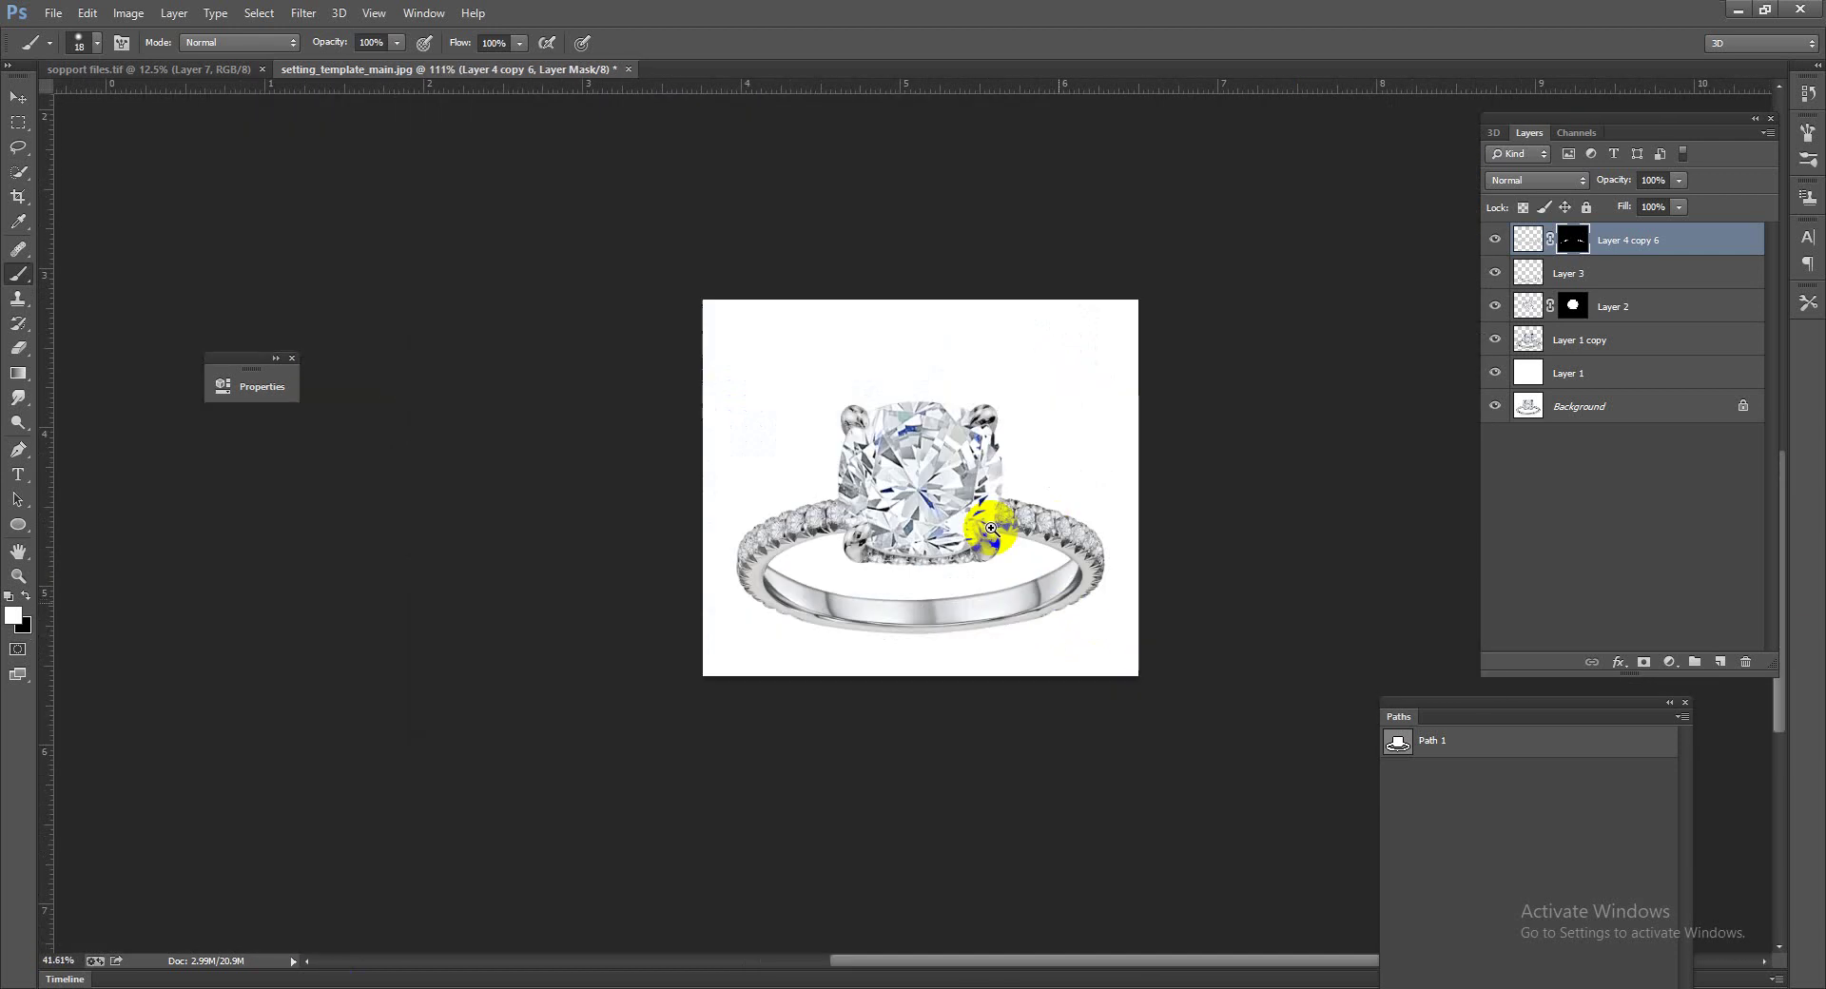
pyautogui.scroll(2, 999, 522)
pyautogui.keyDown('ctrl'); pyautogui.click(1528, 339); pyautogui.keyUp('ctrl')
pyautogui.click(1615, 274)
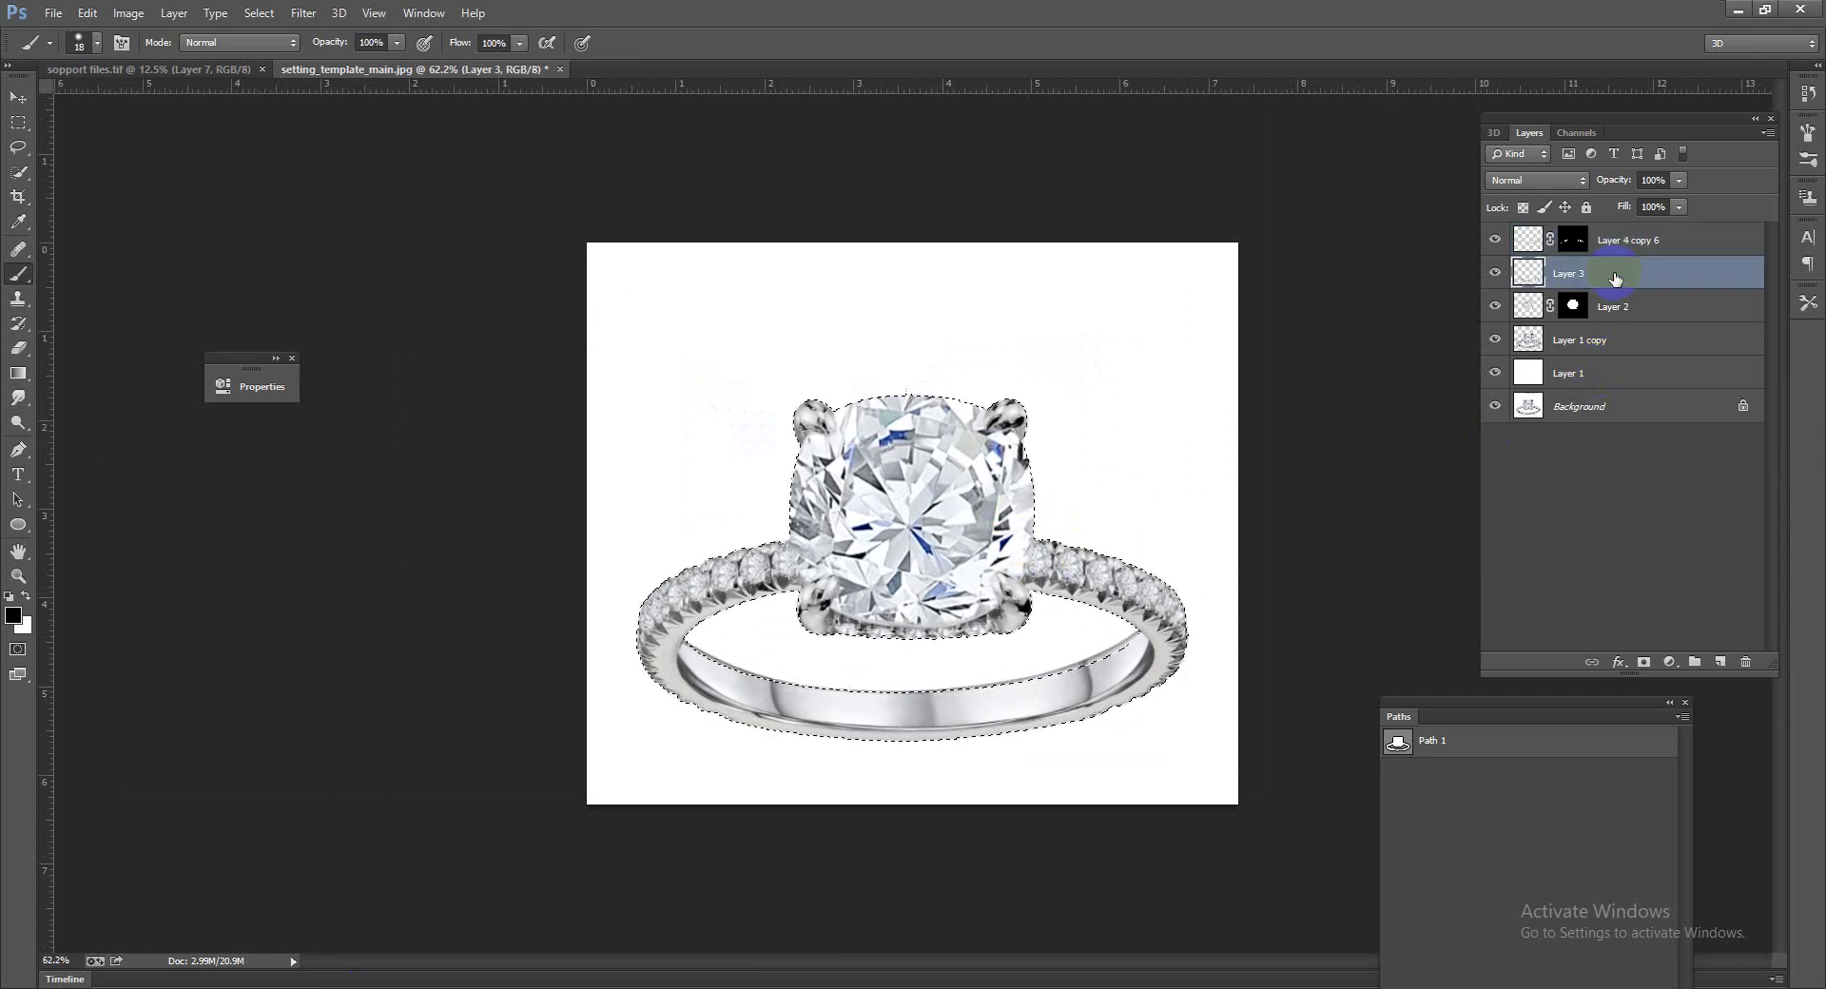
pyautogui.moveTo(1611, 309); pyautogui.dragTo(1598, 339)
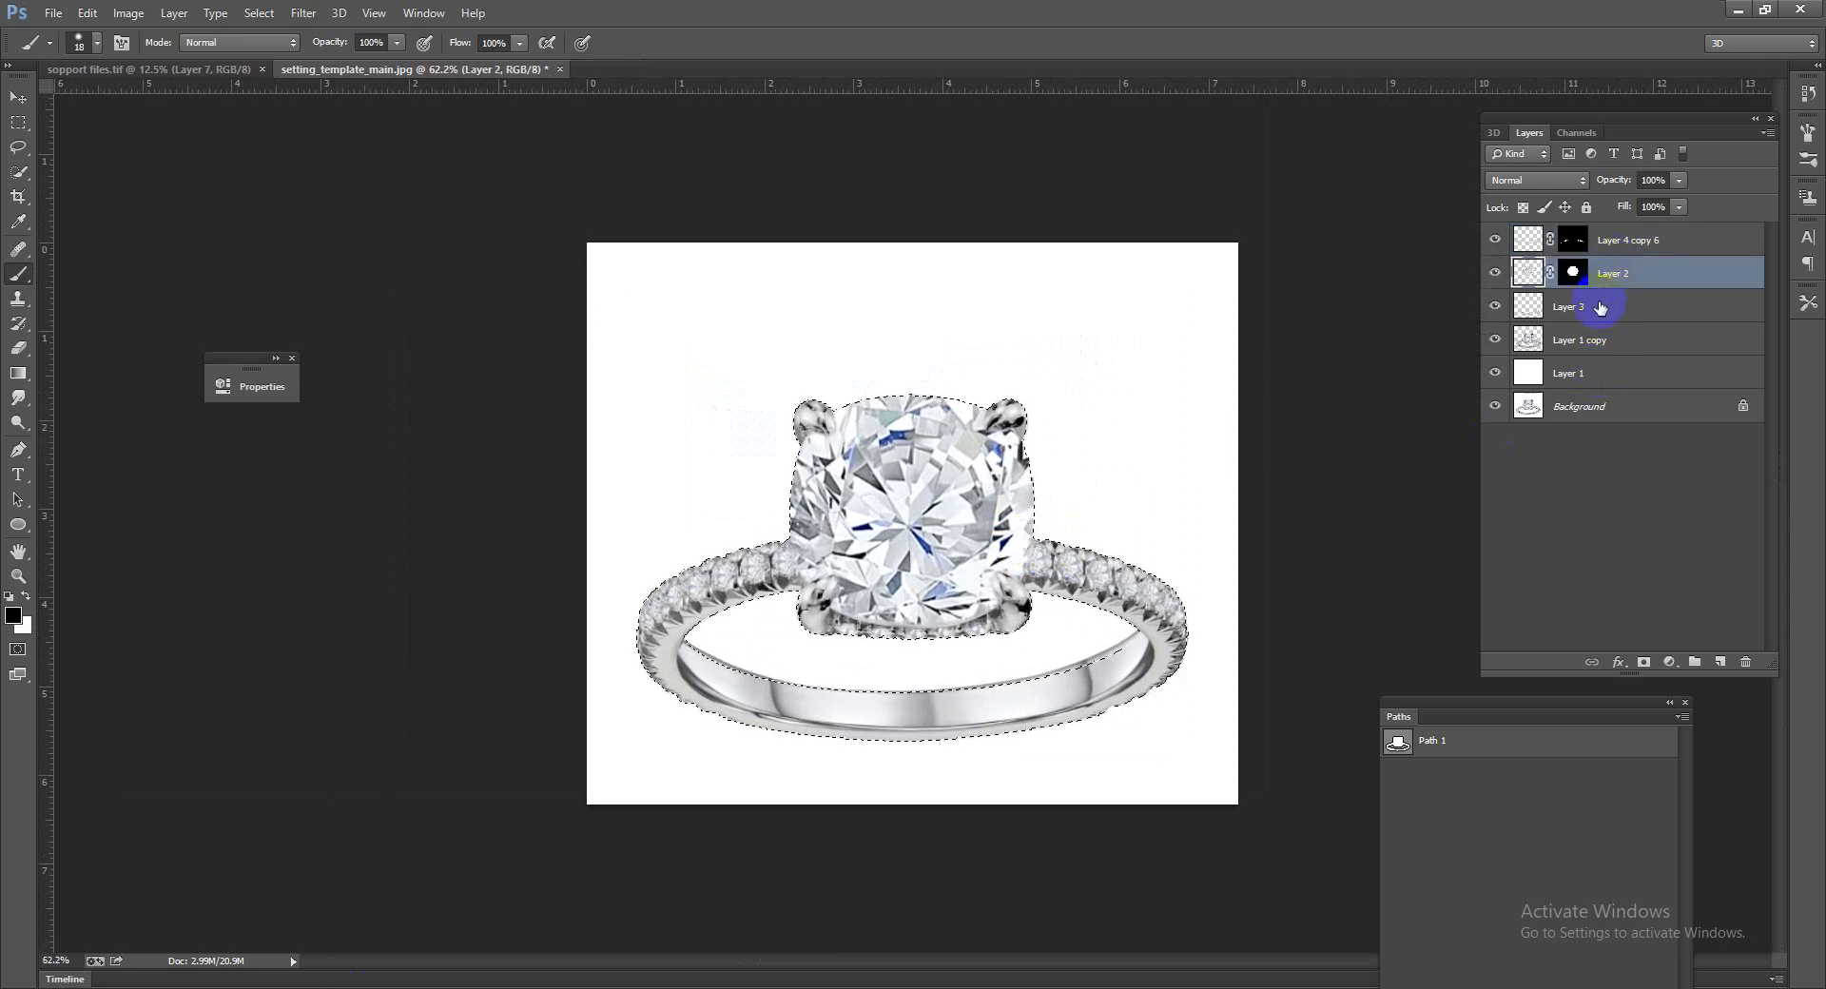
pyautogui.keyDown('shift'); pyautogui.click(1598, 340); pyautogui.keyUp('shift')
pyautogui.hotkey('ctrl', 'e')
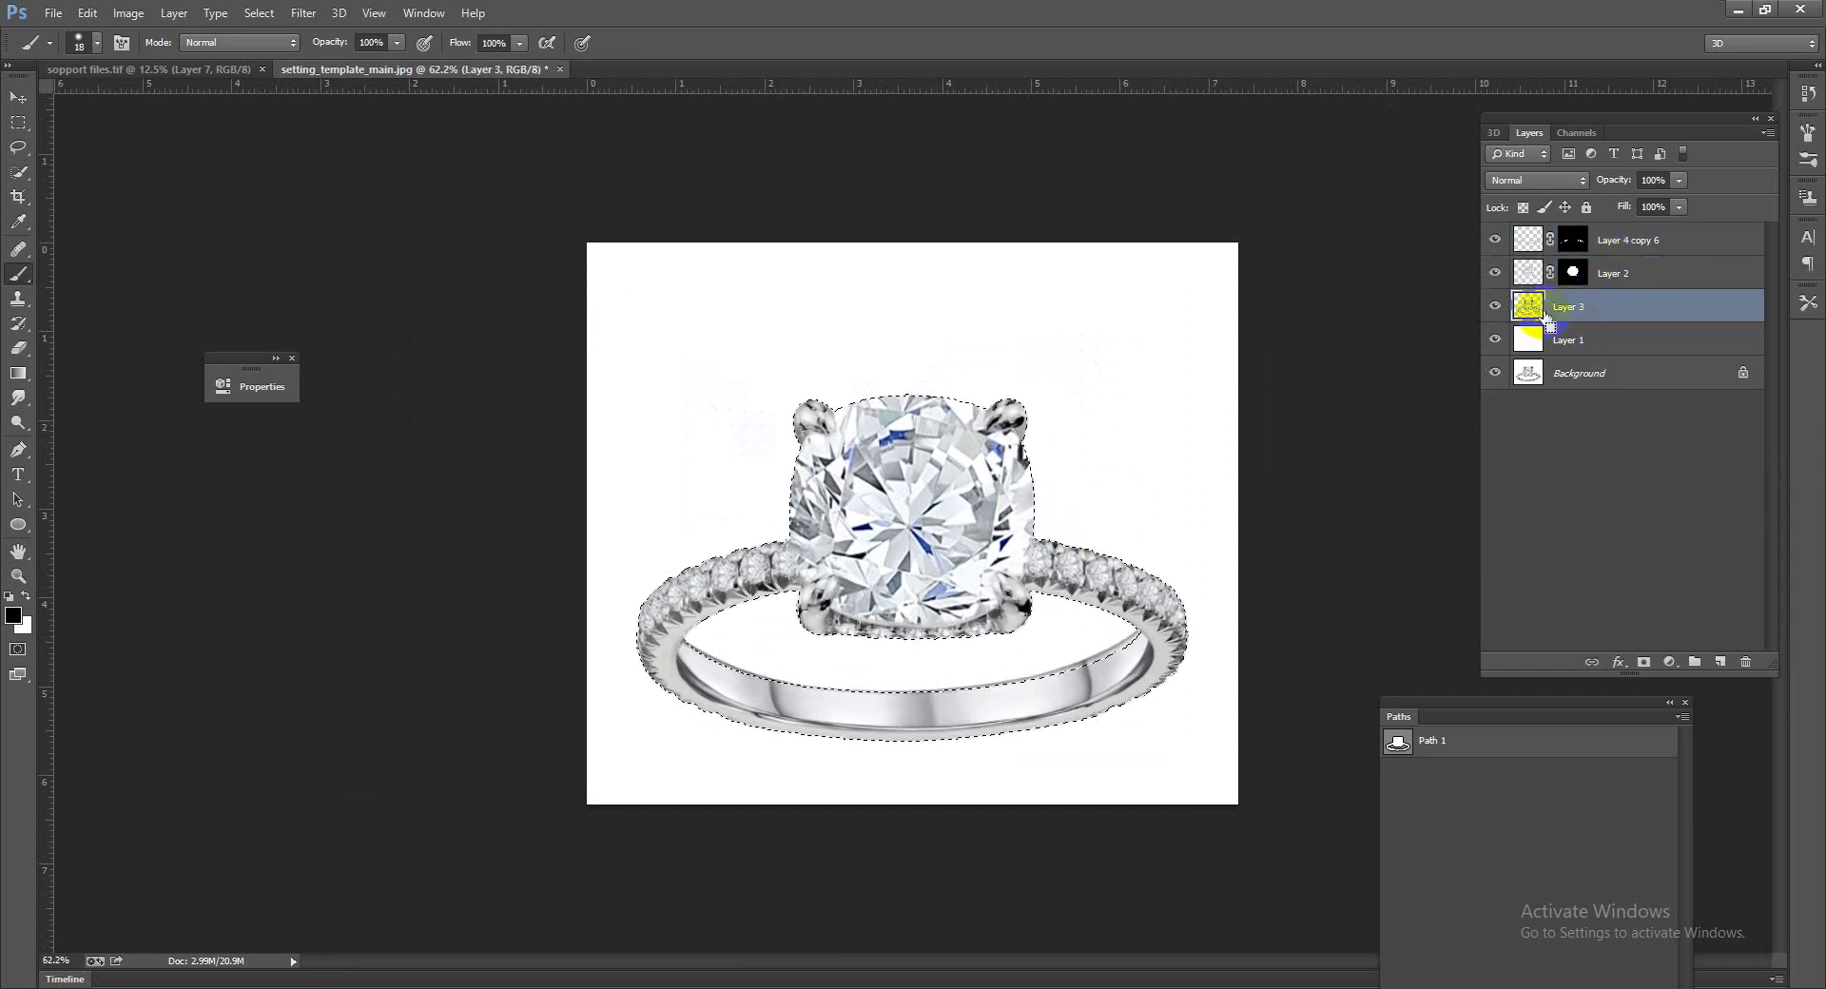
# Step: Add a new layer toned with a colour sampled from sopport files.tif, in Color blend mode
pyautogui.click(1720, 661)
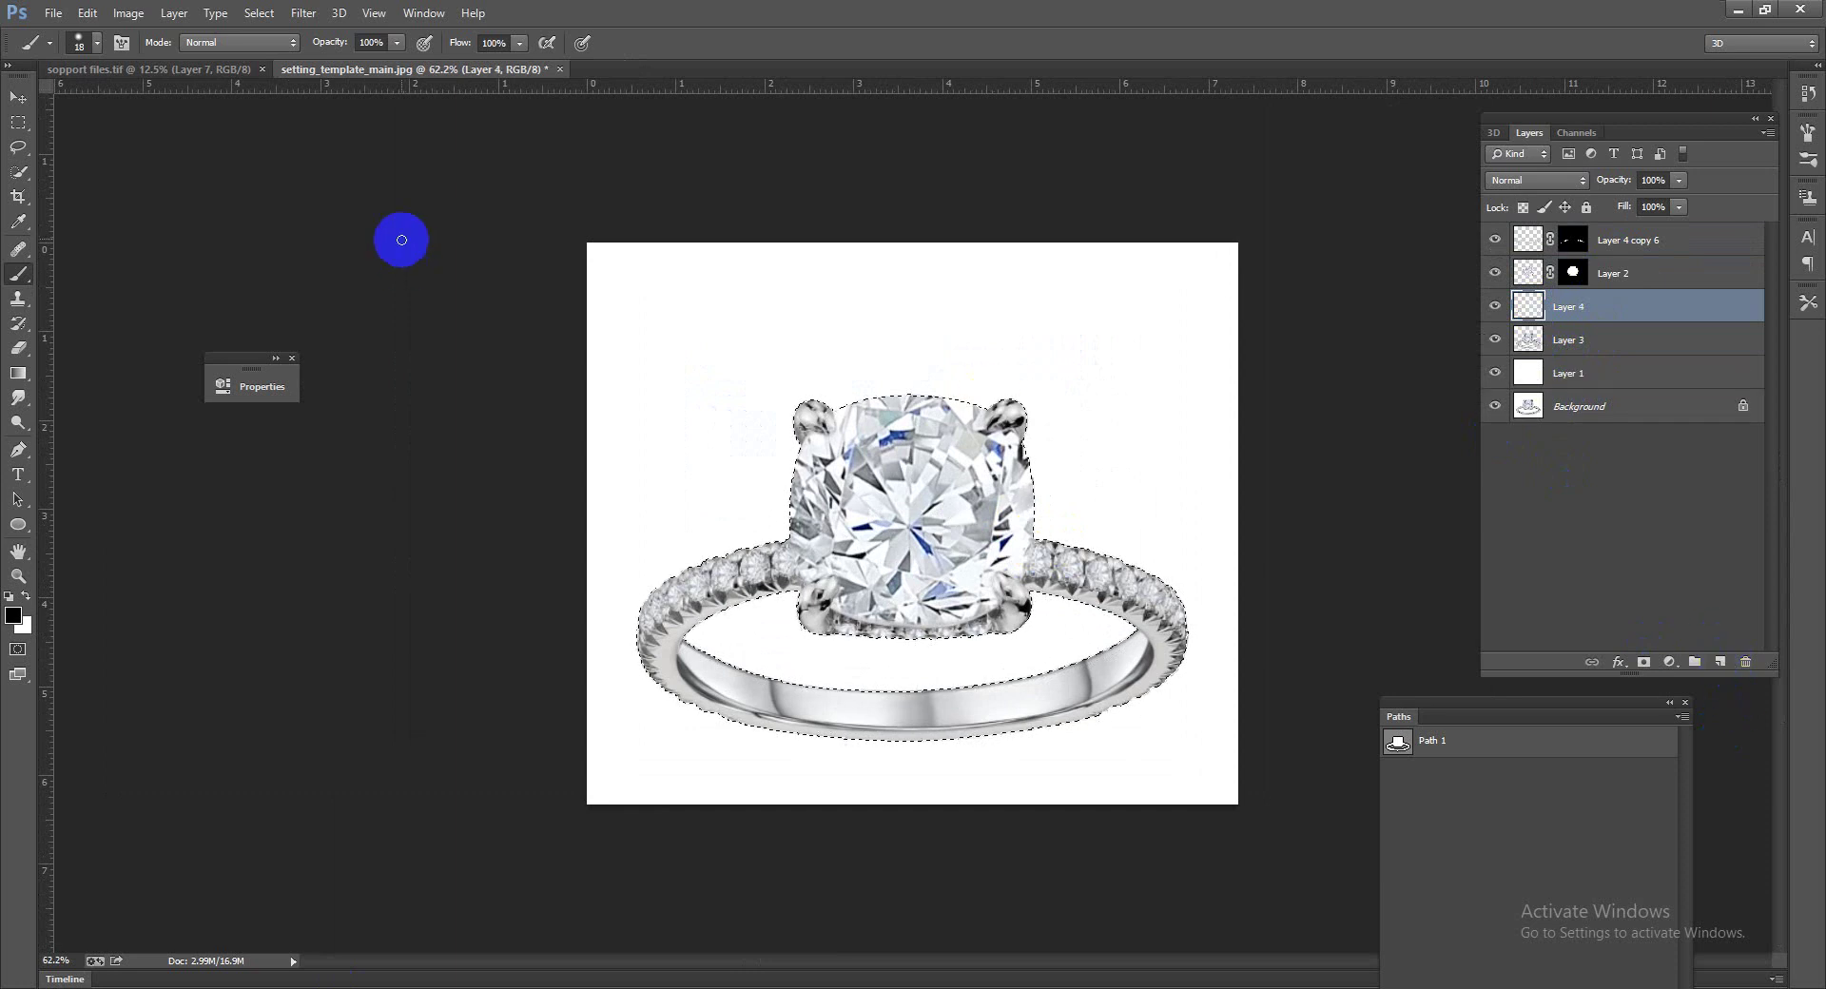
pyautogui.click(109, 69)
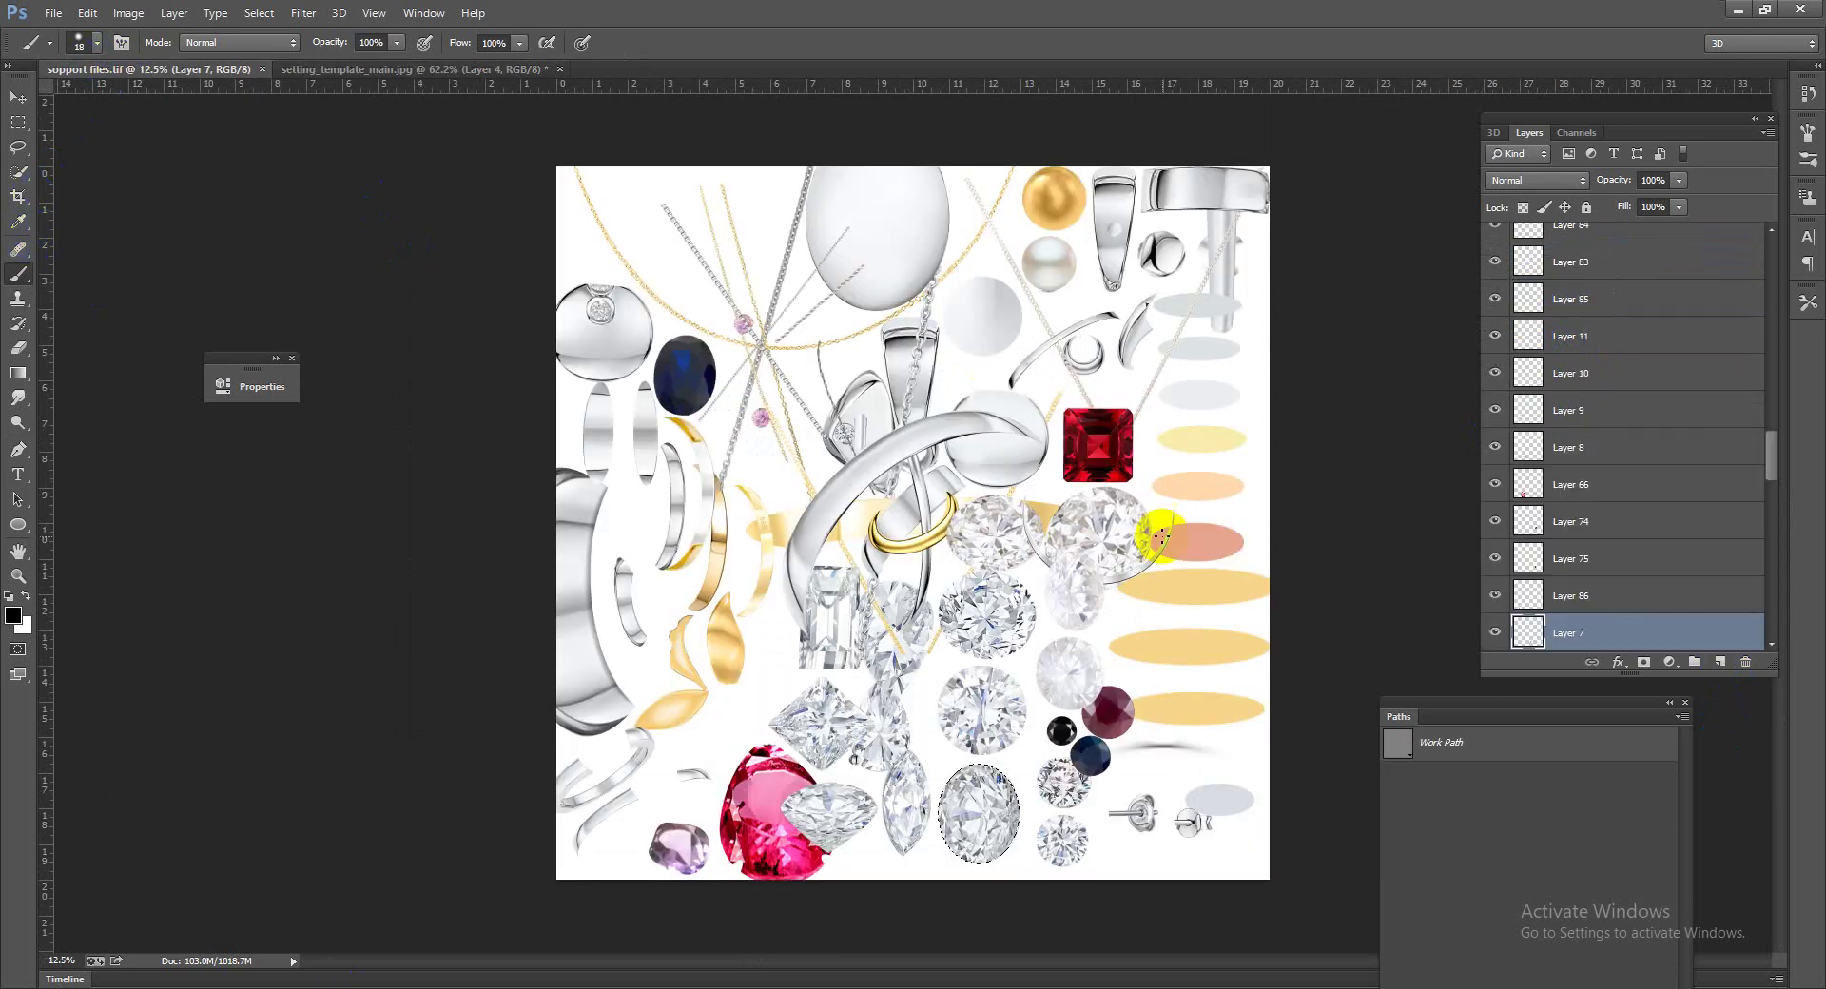
pyautogui.press('alt')
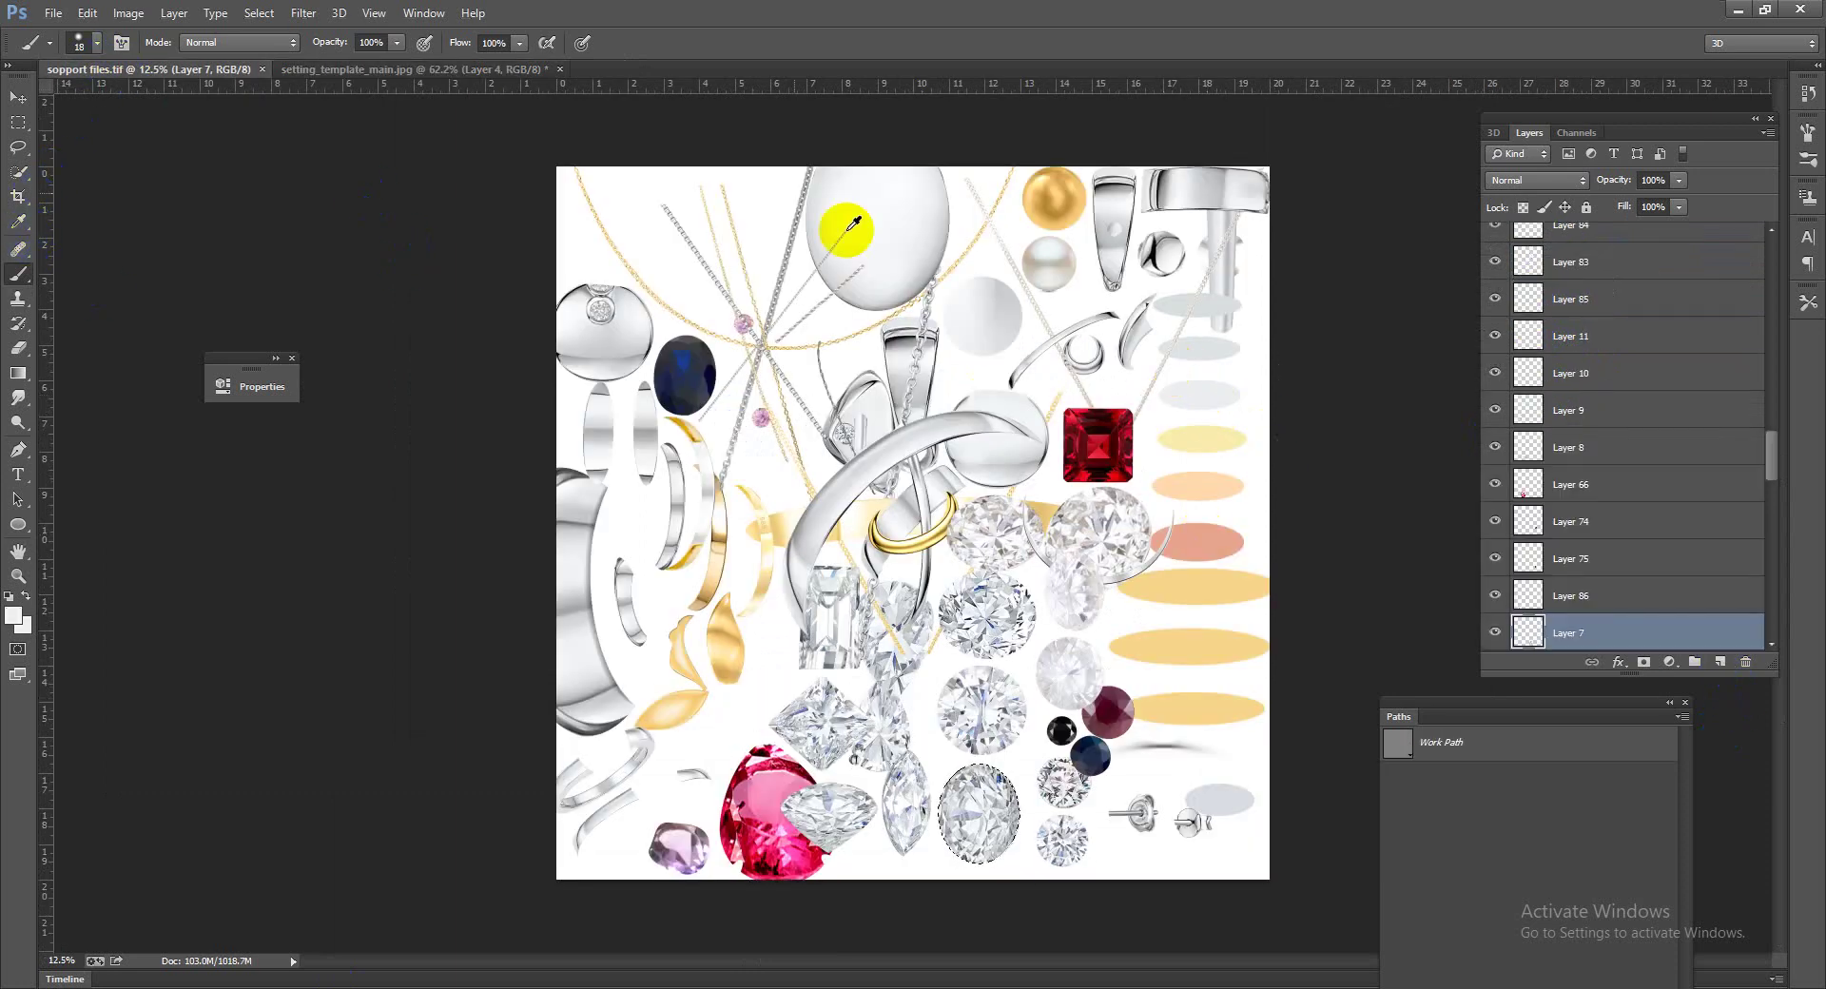
pyautogui.click(485, 70)
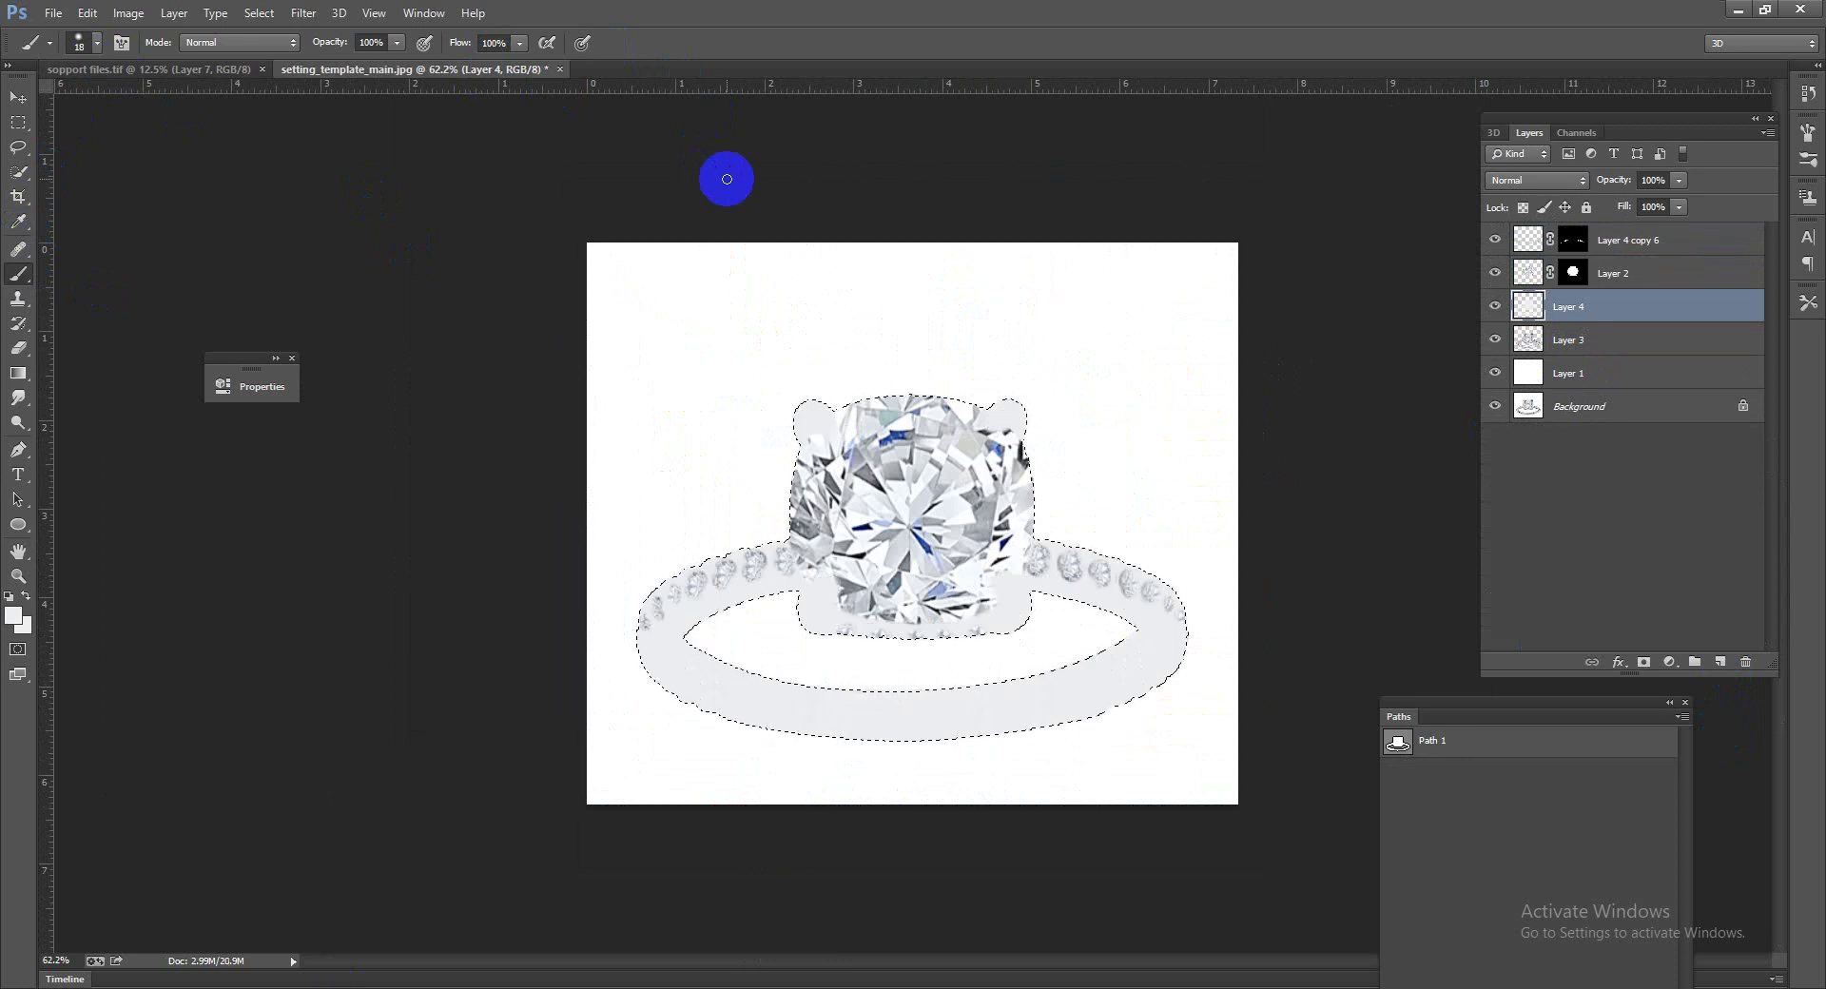
pyautogui.click(1548, 180)
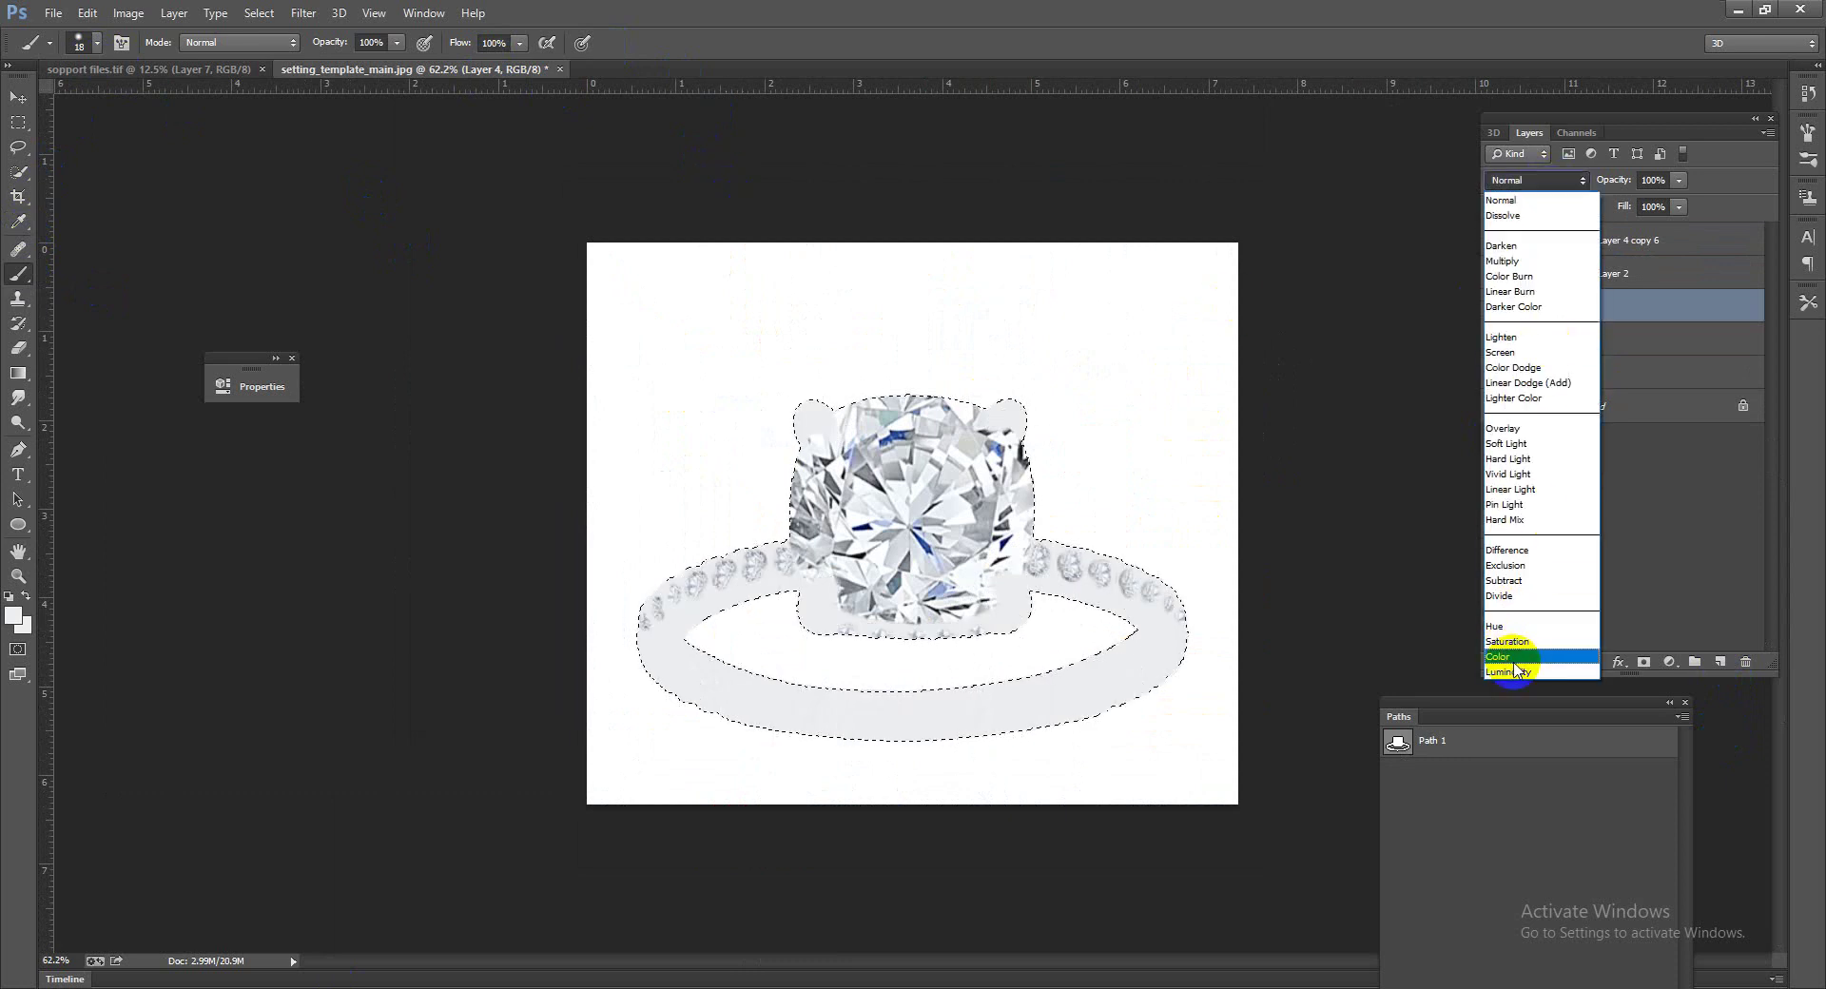
pyautogui.press('Escape')
pyautogui.scroll(-2, 937, 549)
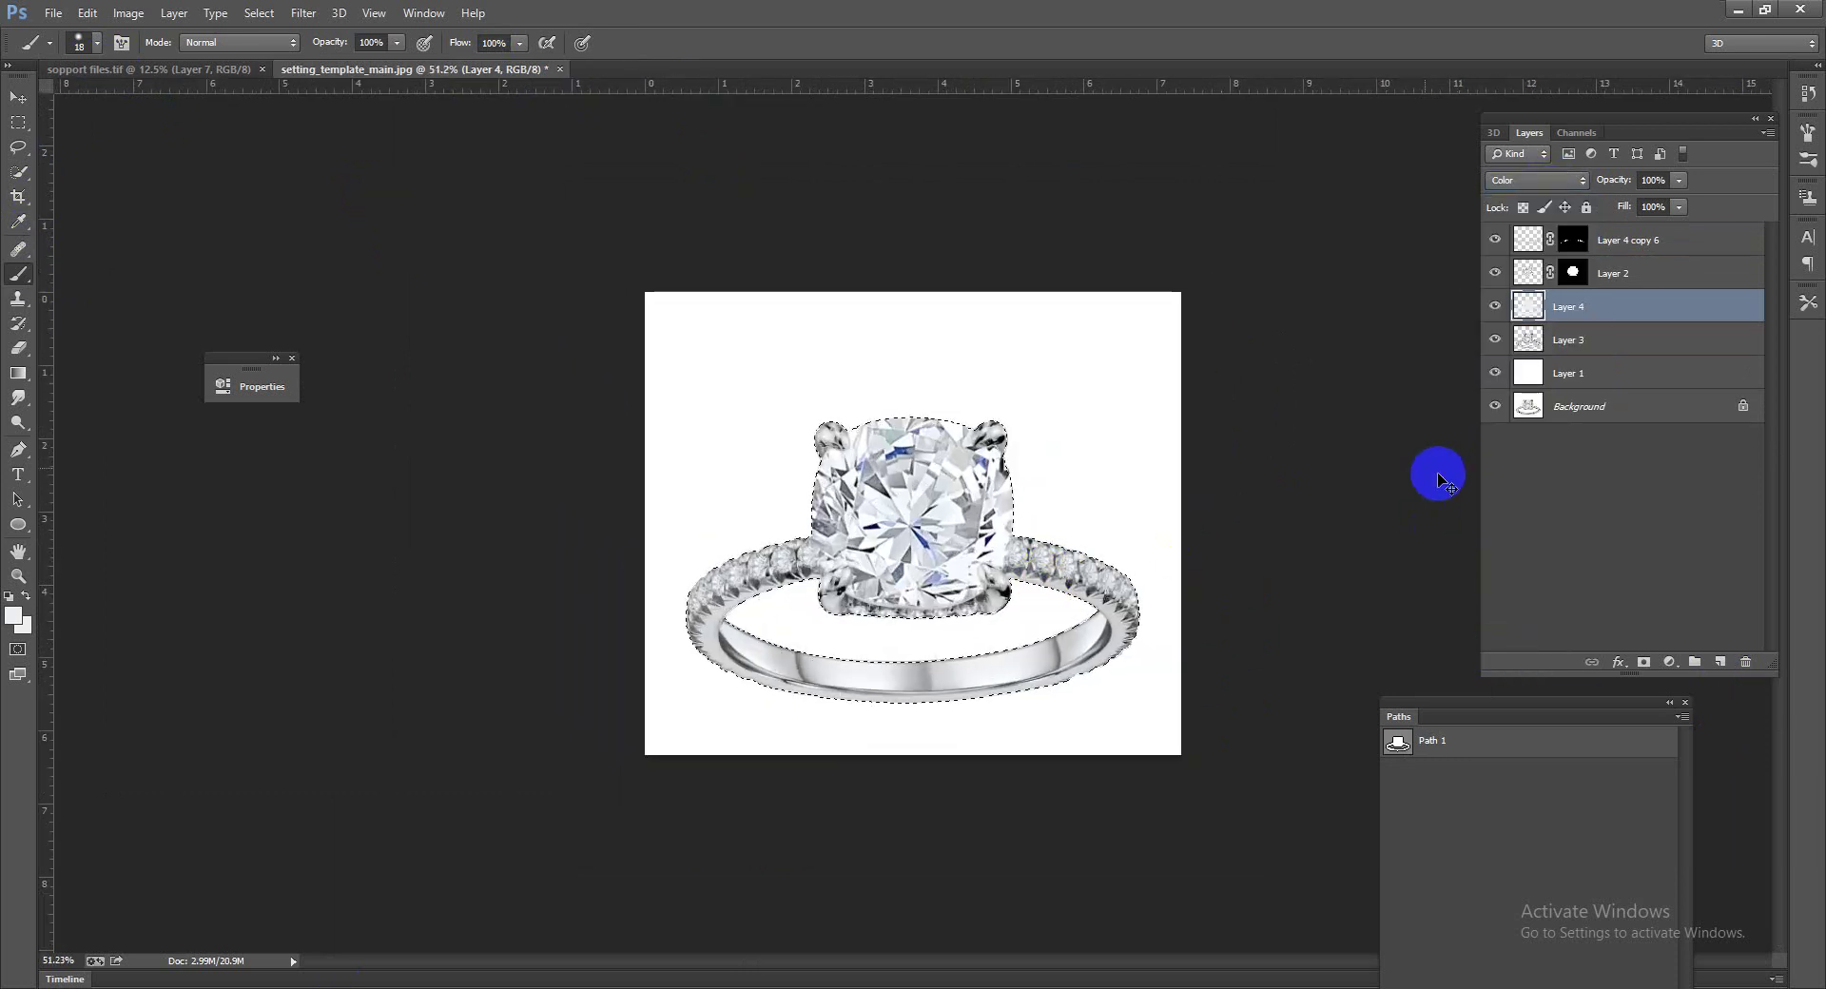
pyautogui.click(1670, 661)
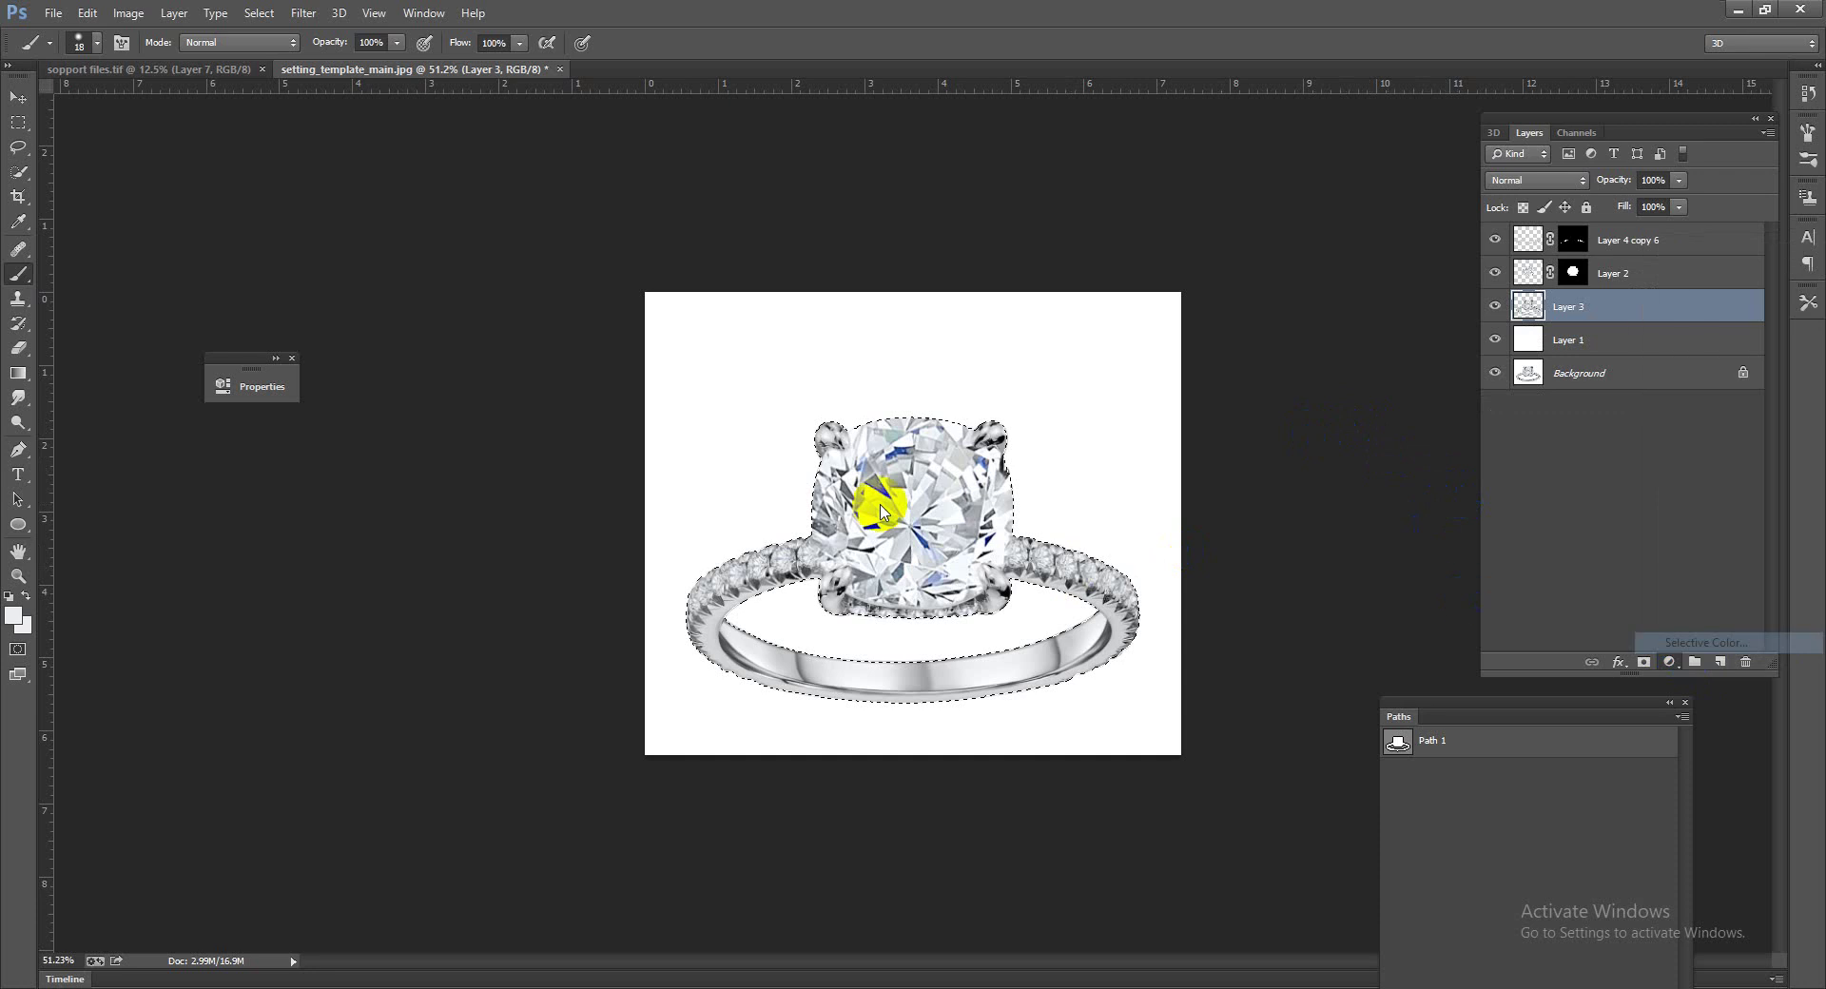
# Step: Lower Black in Selective Color's Whites and set Neutrals Black to -4, then add a vector mask
pyautogui.click(608, 456)
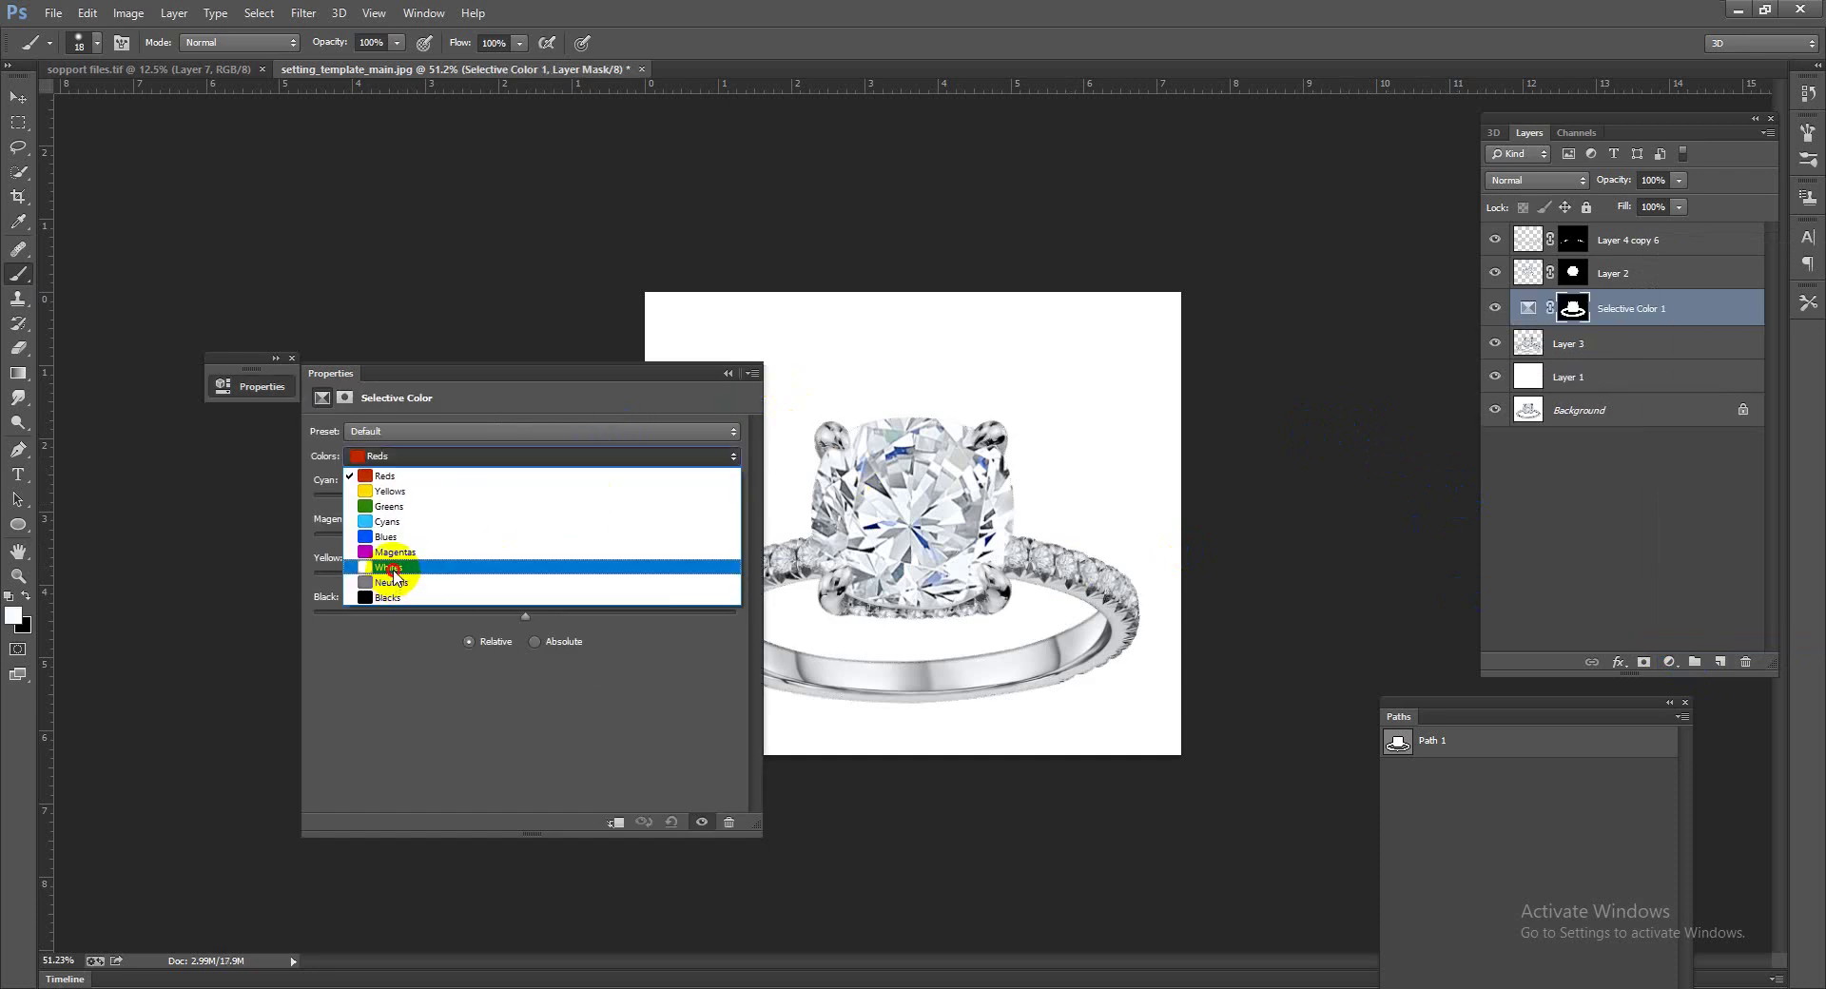
pyautogui.click(395, 579)
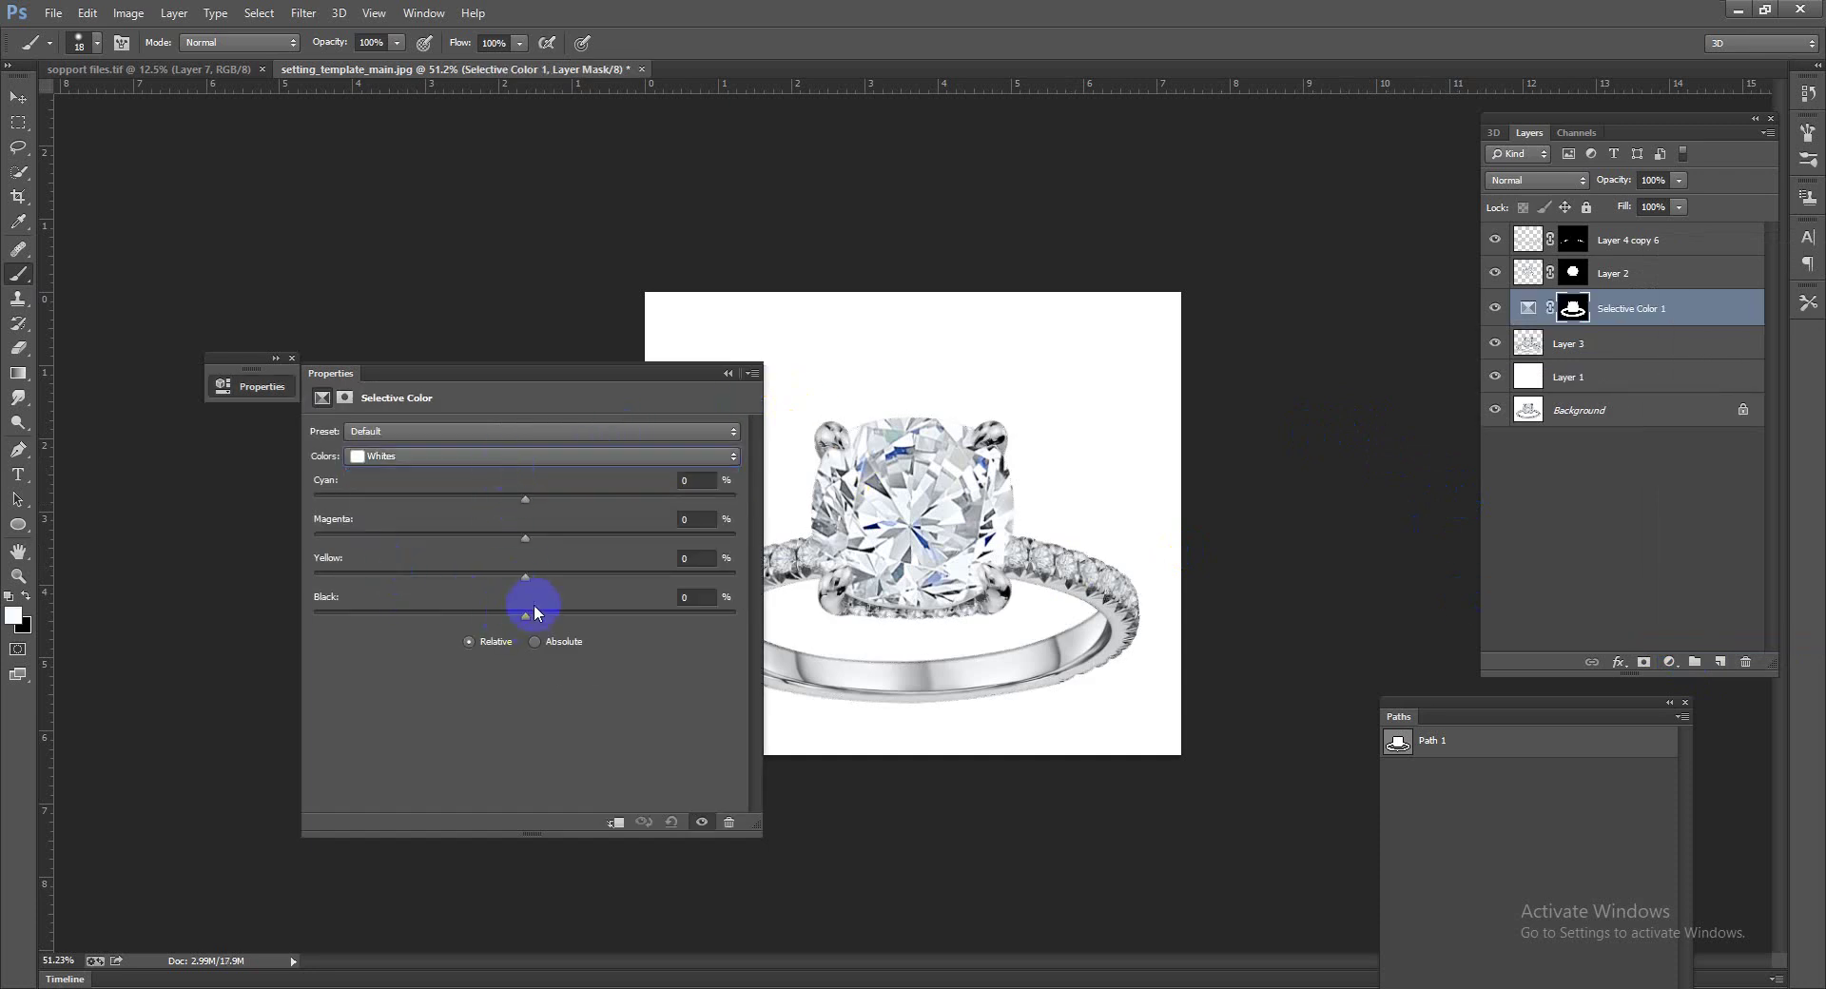
pyautogui.moveTo(473, 621); pyautogui.dragTo(465, 617)
pyautogui.click(533, 457)
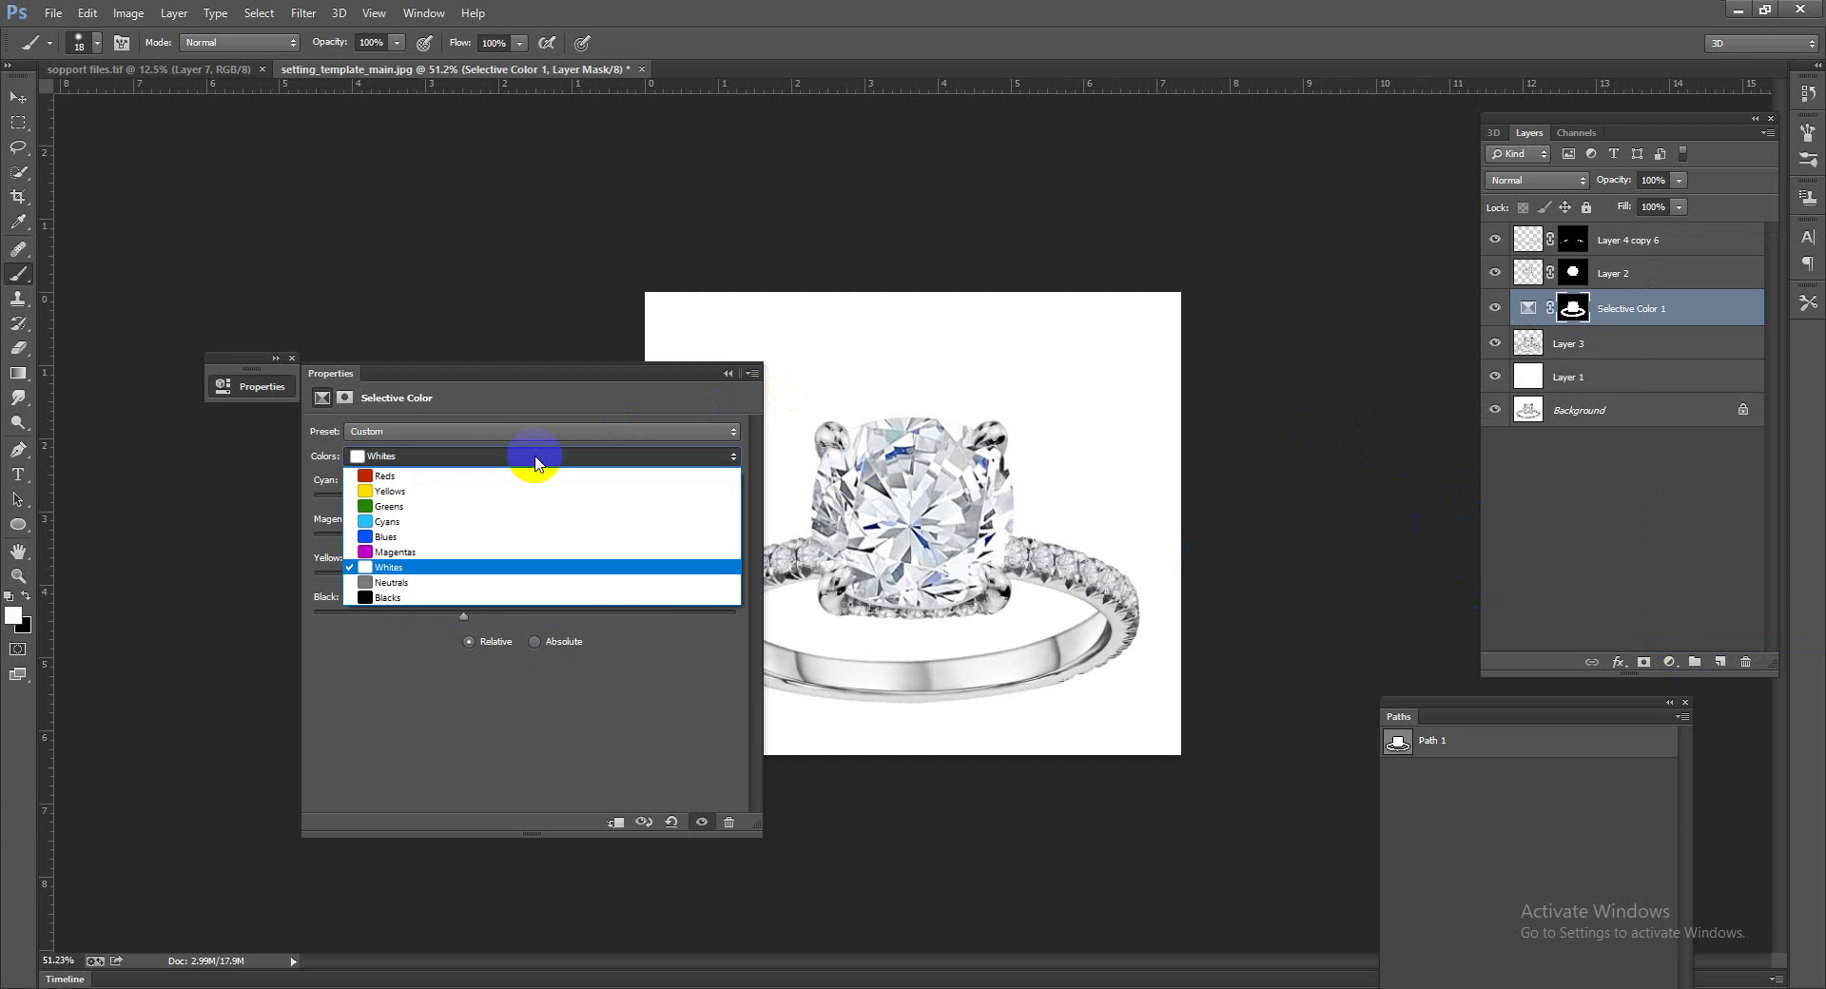
pyautogui.click(433, 582)
pyautogui.moveTo(525, 615); pyautogui.dragTo(529, 618)
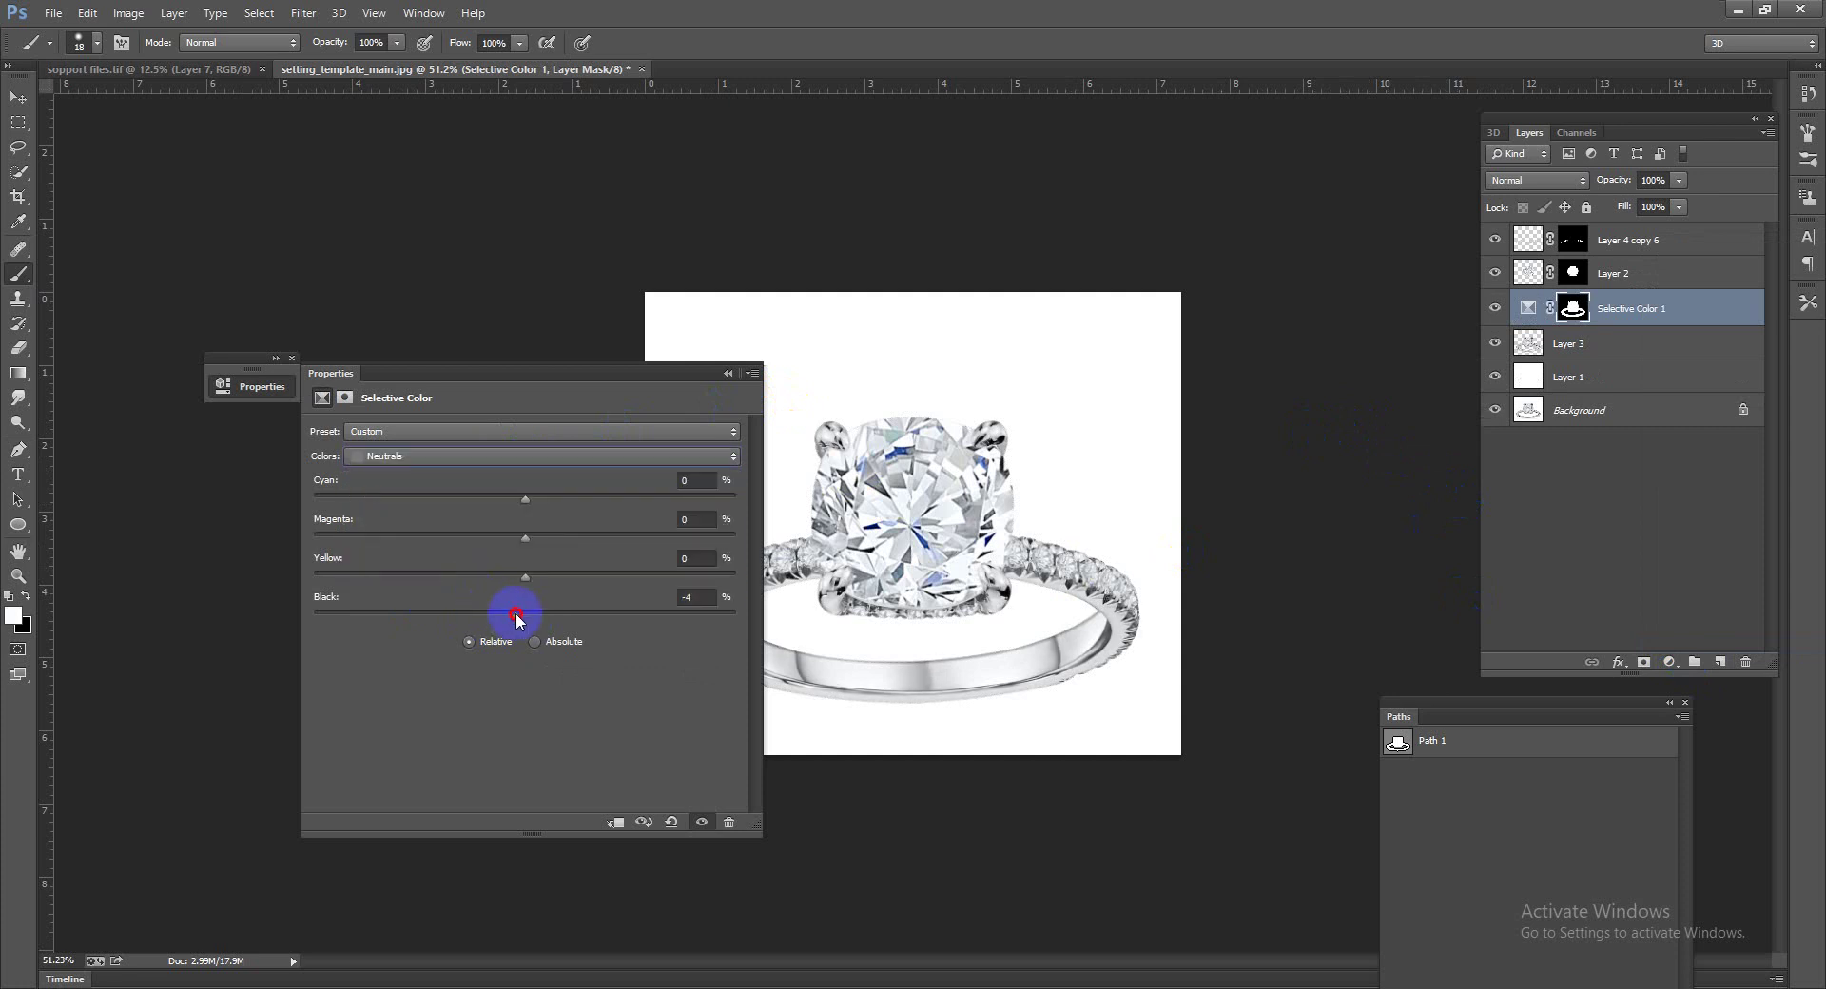
pyautogui.click(729, 373)
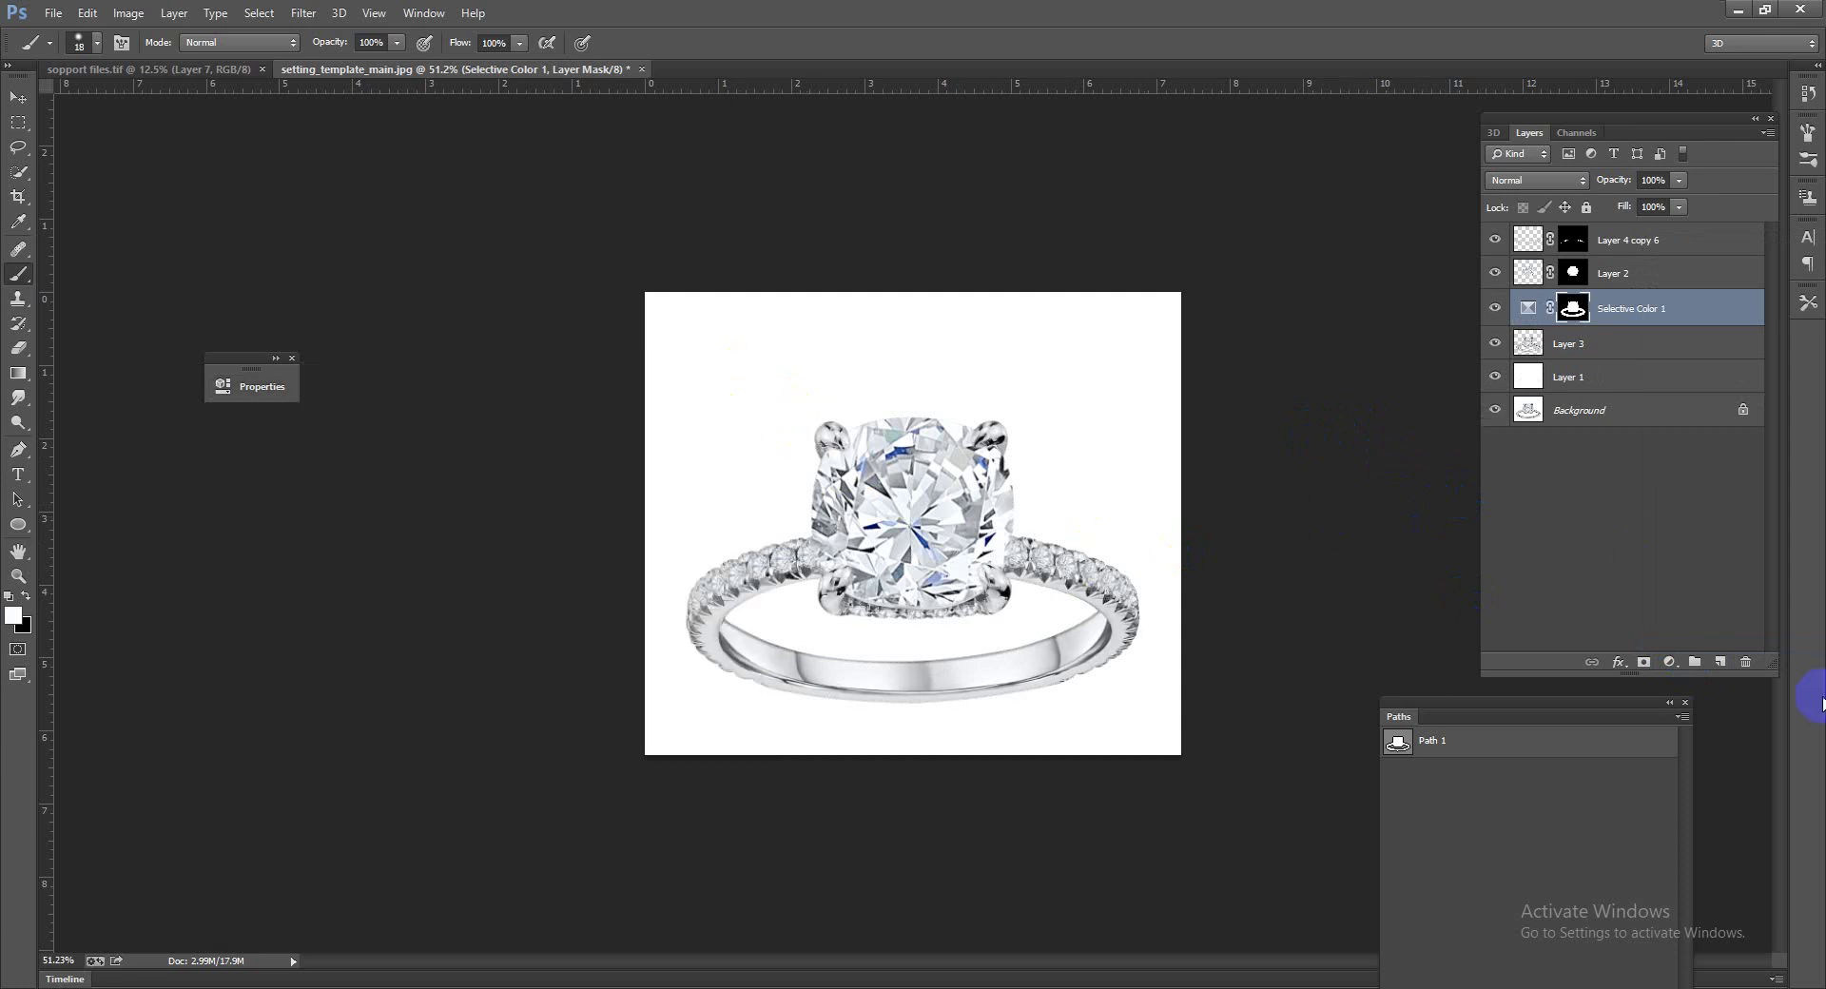
pyautogui.click(1643, 663)
# Step: Enlarge the brush to 75 px for working along the ring band
pyautogui.scroll(3, 958, 610)
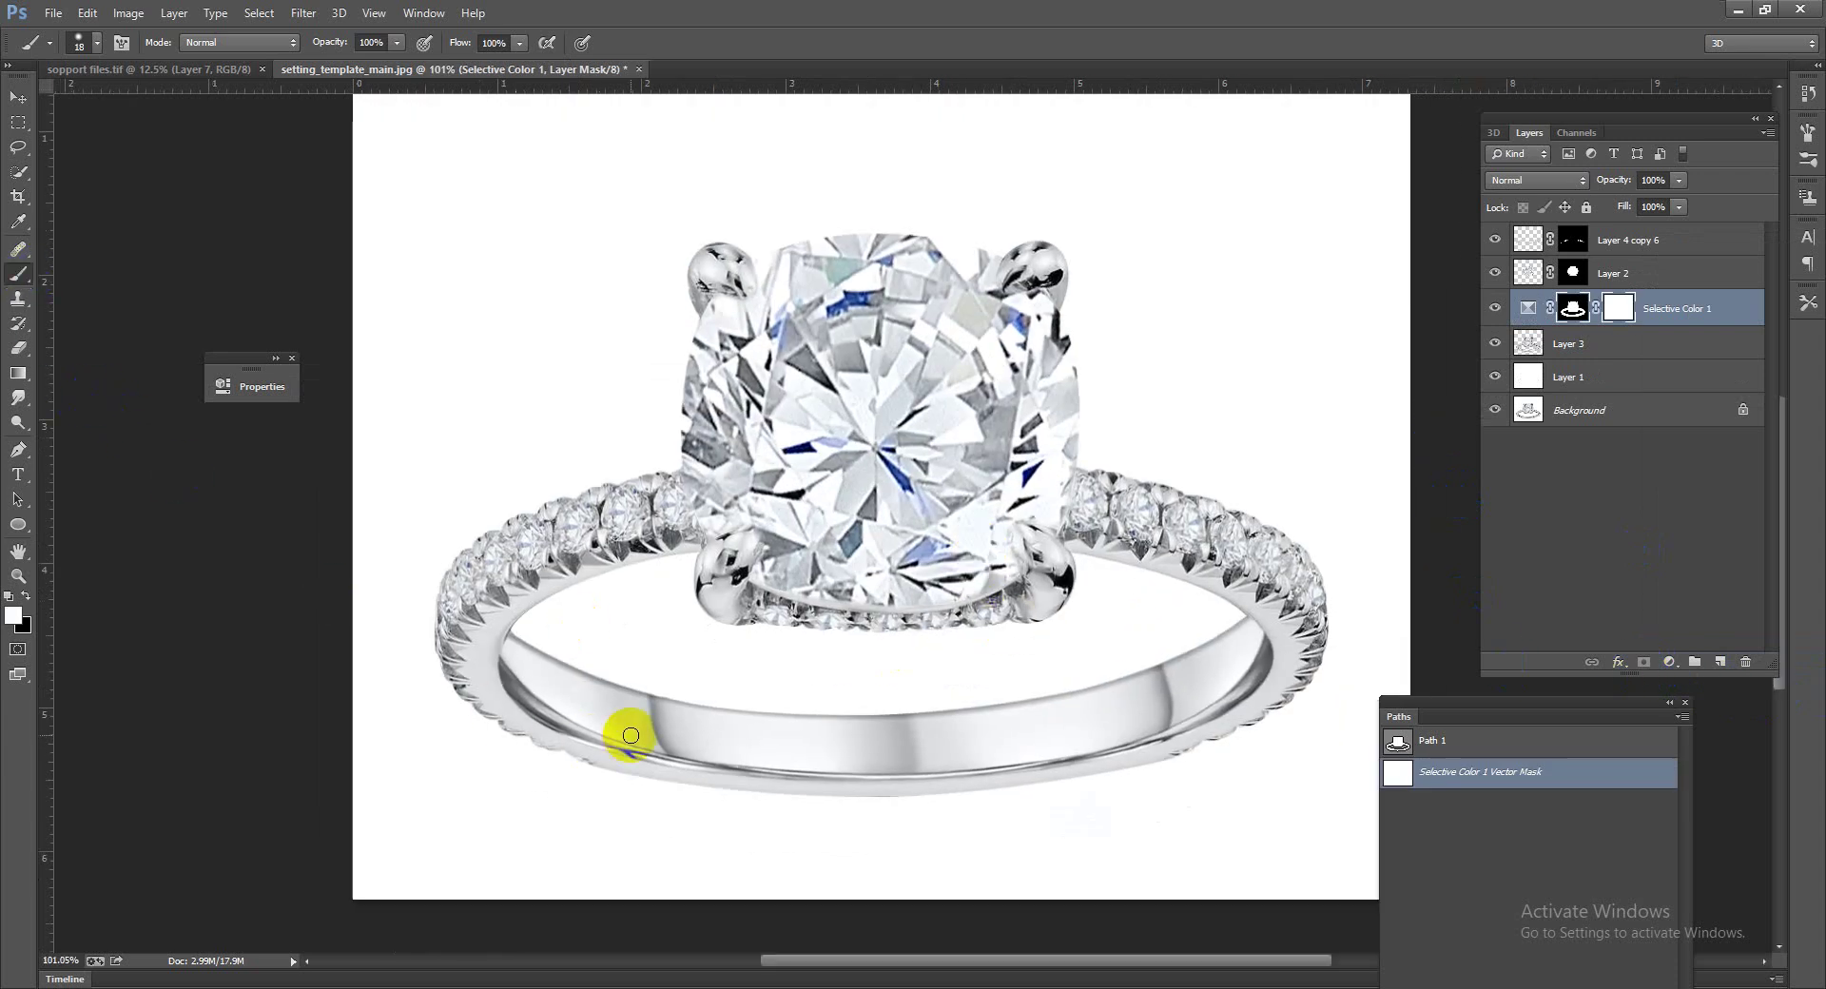
pyautogui.keyDown('alt'); pyautogui.rightClick(595, 716); pyautogui.keyUp('alt')
pyautogui.moveTo(543, 665)
pyautogui.mouseDown()
pyautogui.moveTo(855, 731)
pyautogui.moveTo(1207, 663)
pyautogui.mouseUp()
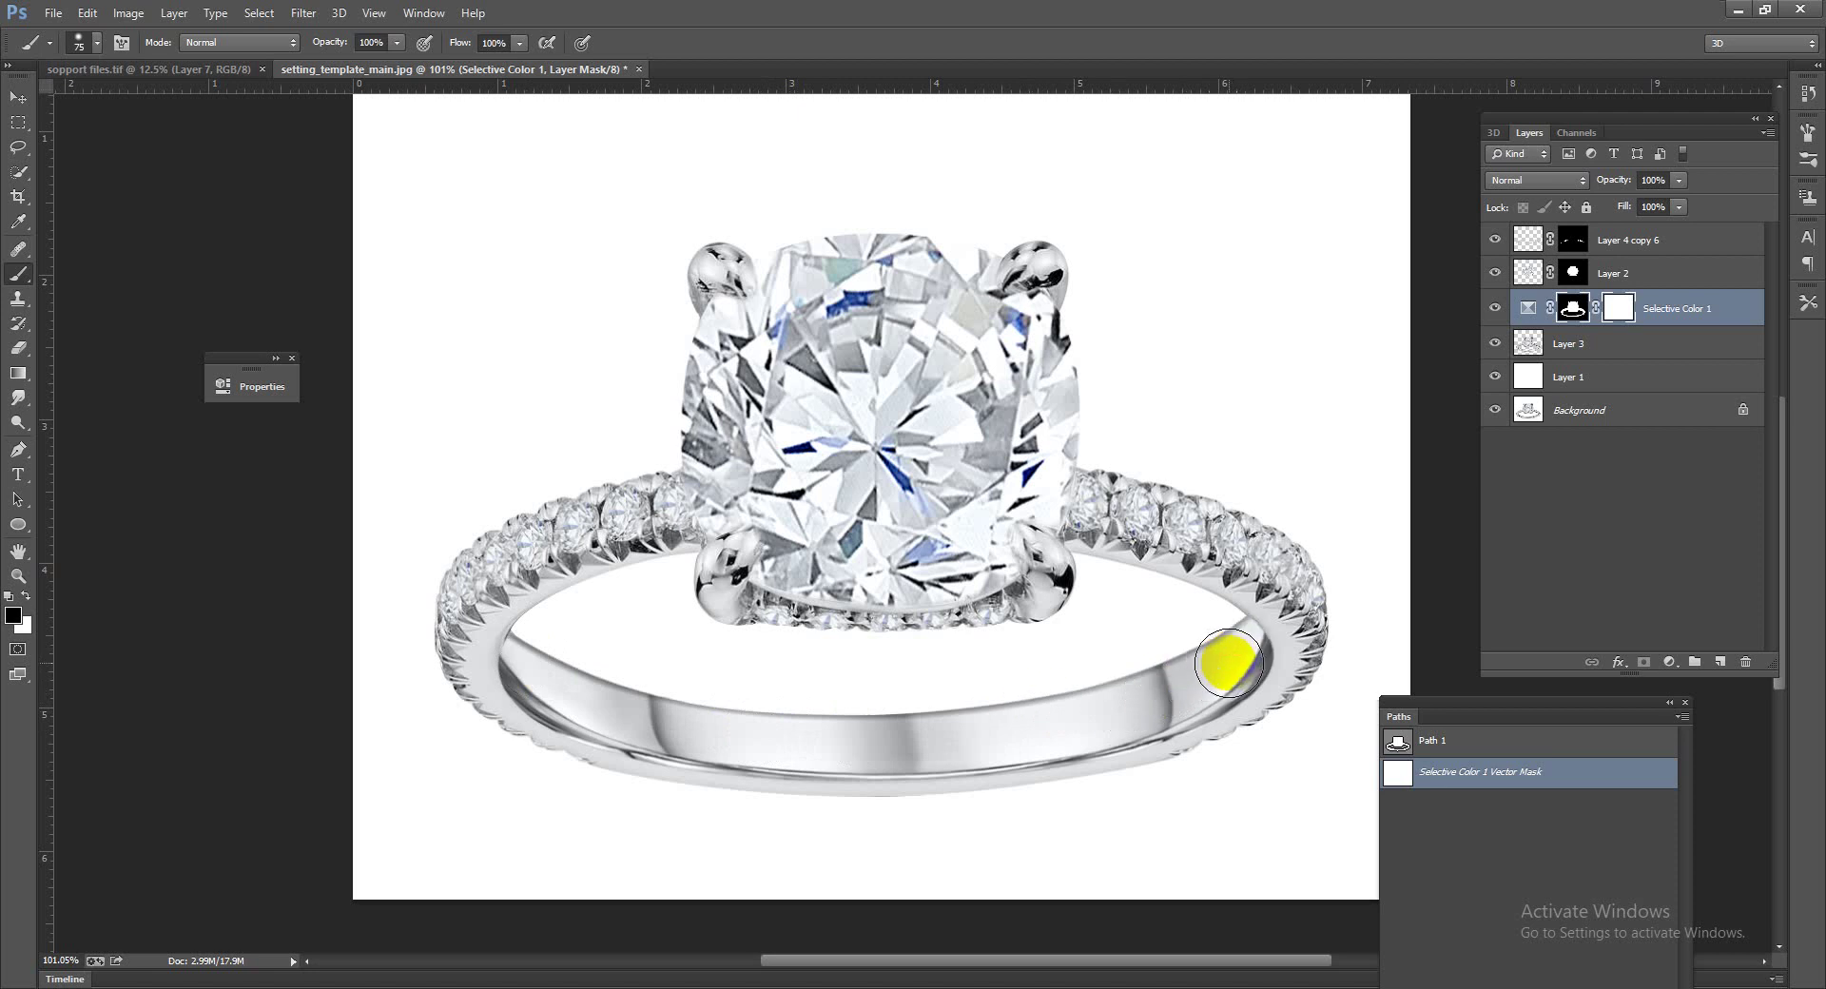
pyautogui.scroll(-3, 804, 600)
# Step: Merge Layer 3 and the Selective Color adjustment into one Selective Color 1 layer
pyautogui.scroll(2, 922, 640)
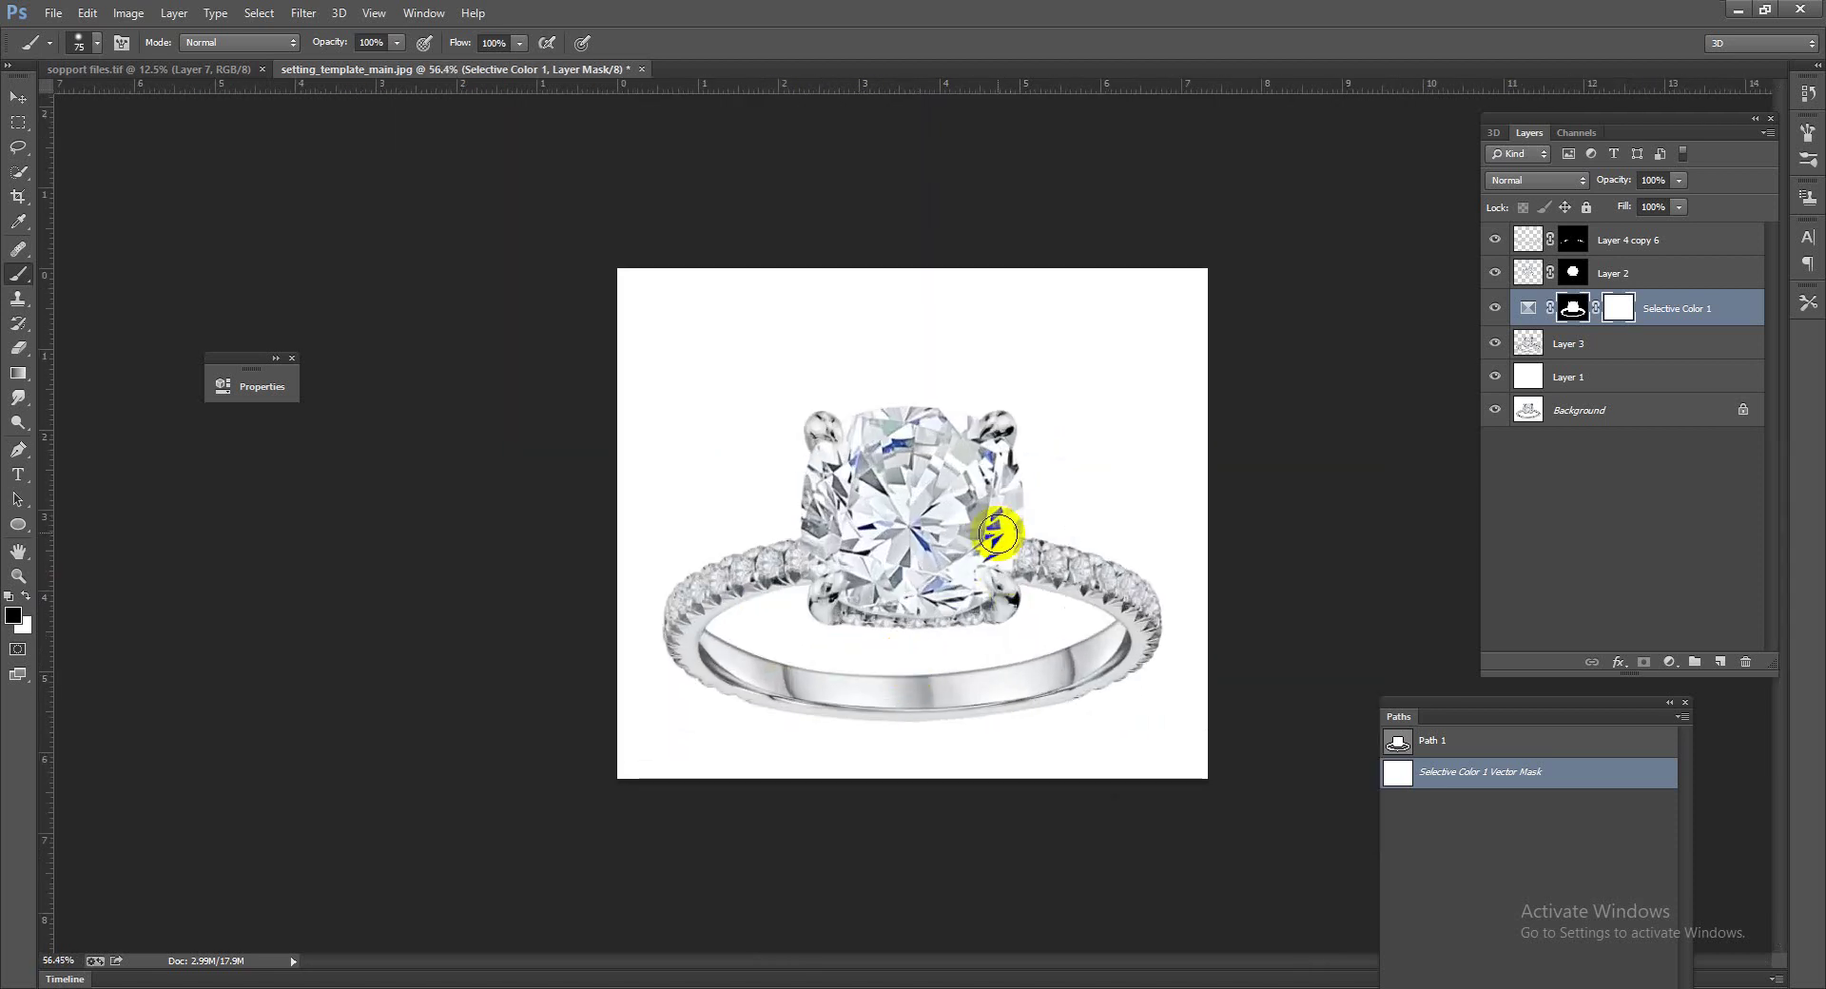
pyautogui.keyDown('shift'); pyautogui.click(1587, 354); pyautogui.keyUp('shift')
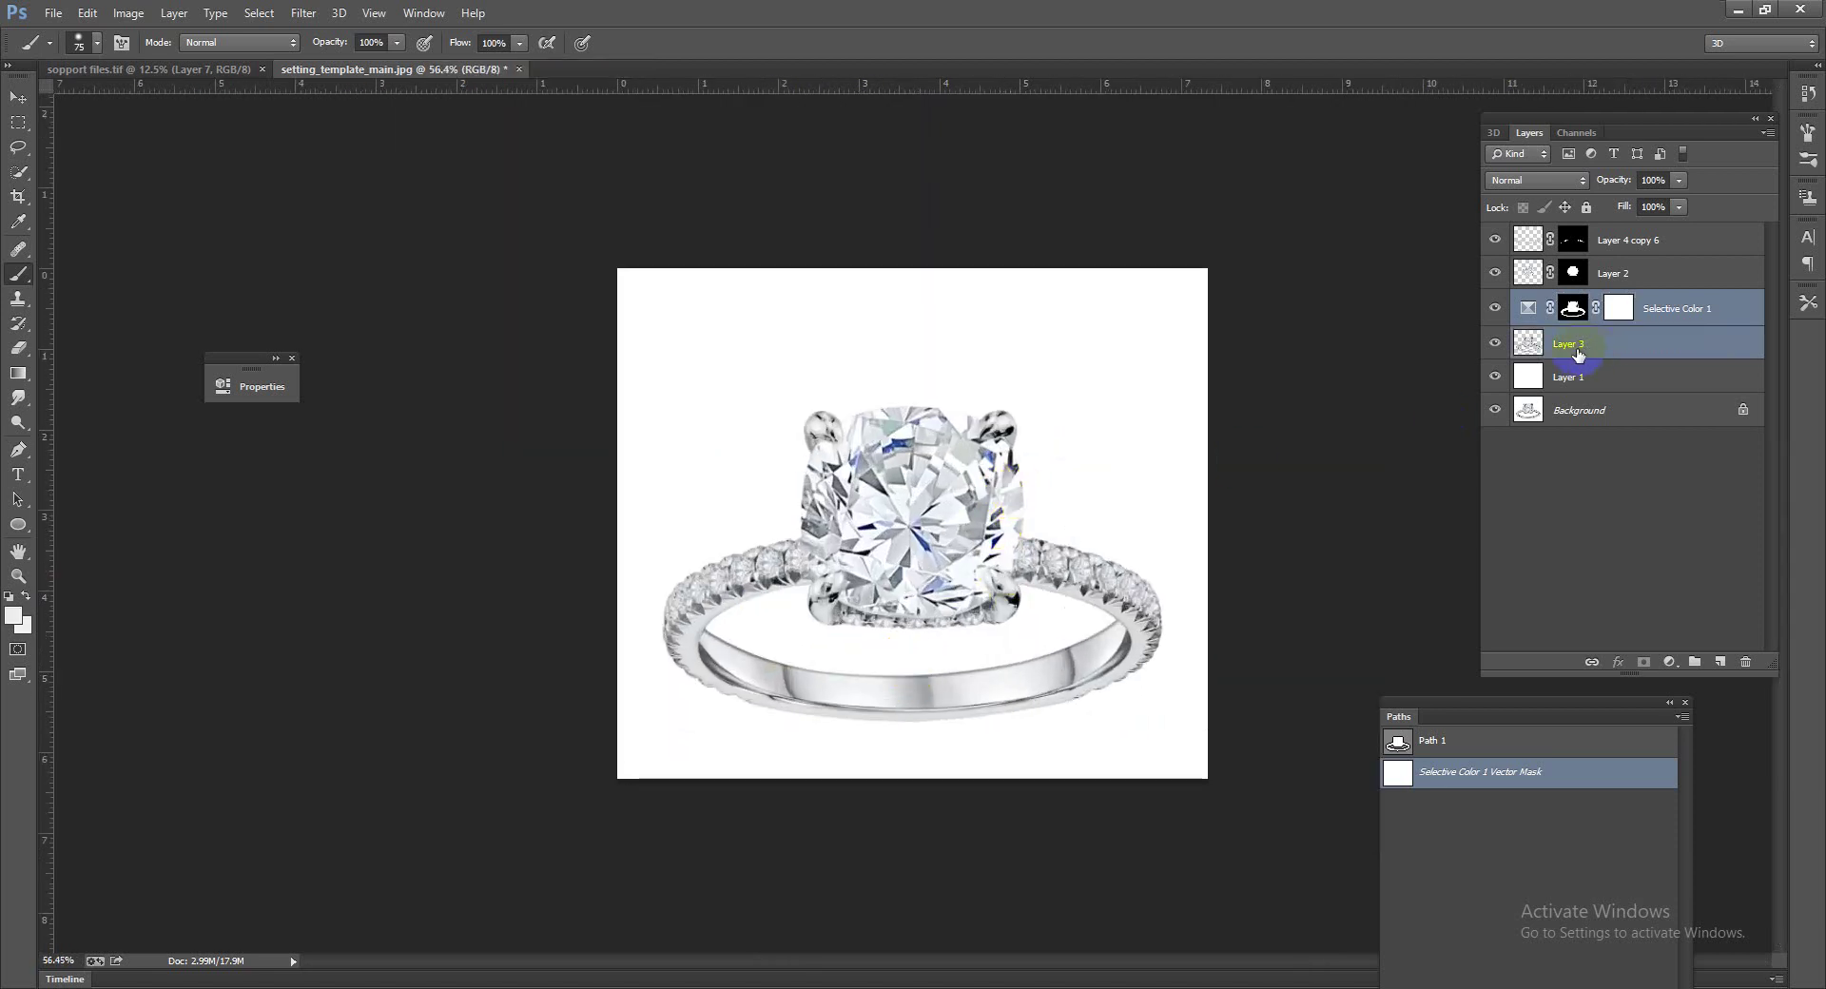
pyautogui.hotkey('ctrl', 'e')
pyautogui.scroll(-2, 934, 473)
pyautogui.scroll(1, 856, 428)
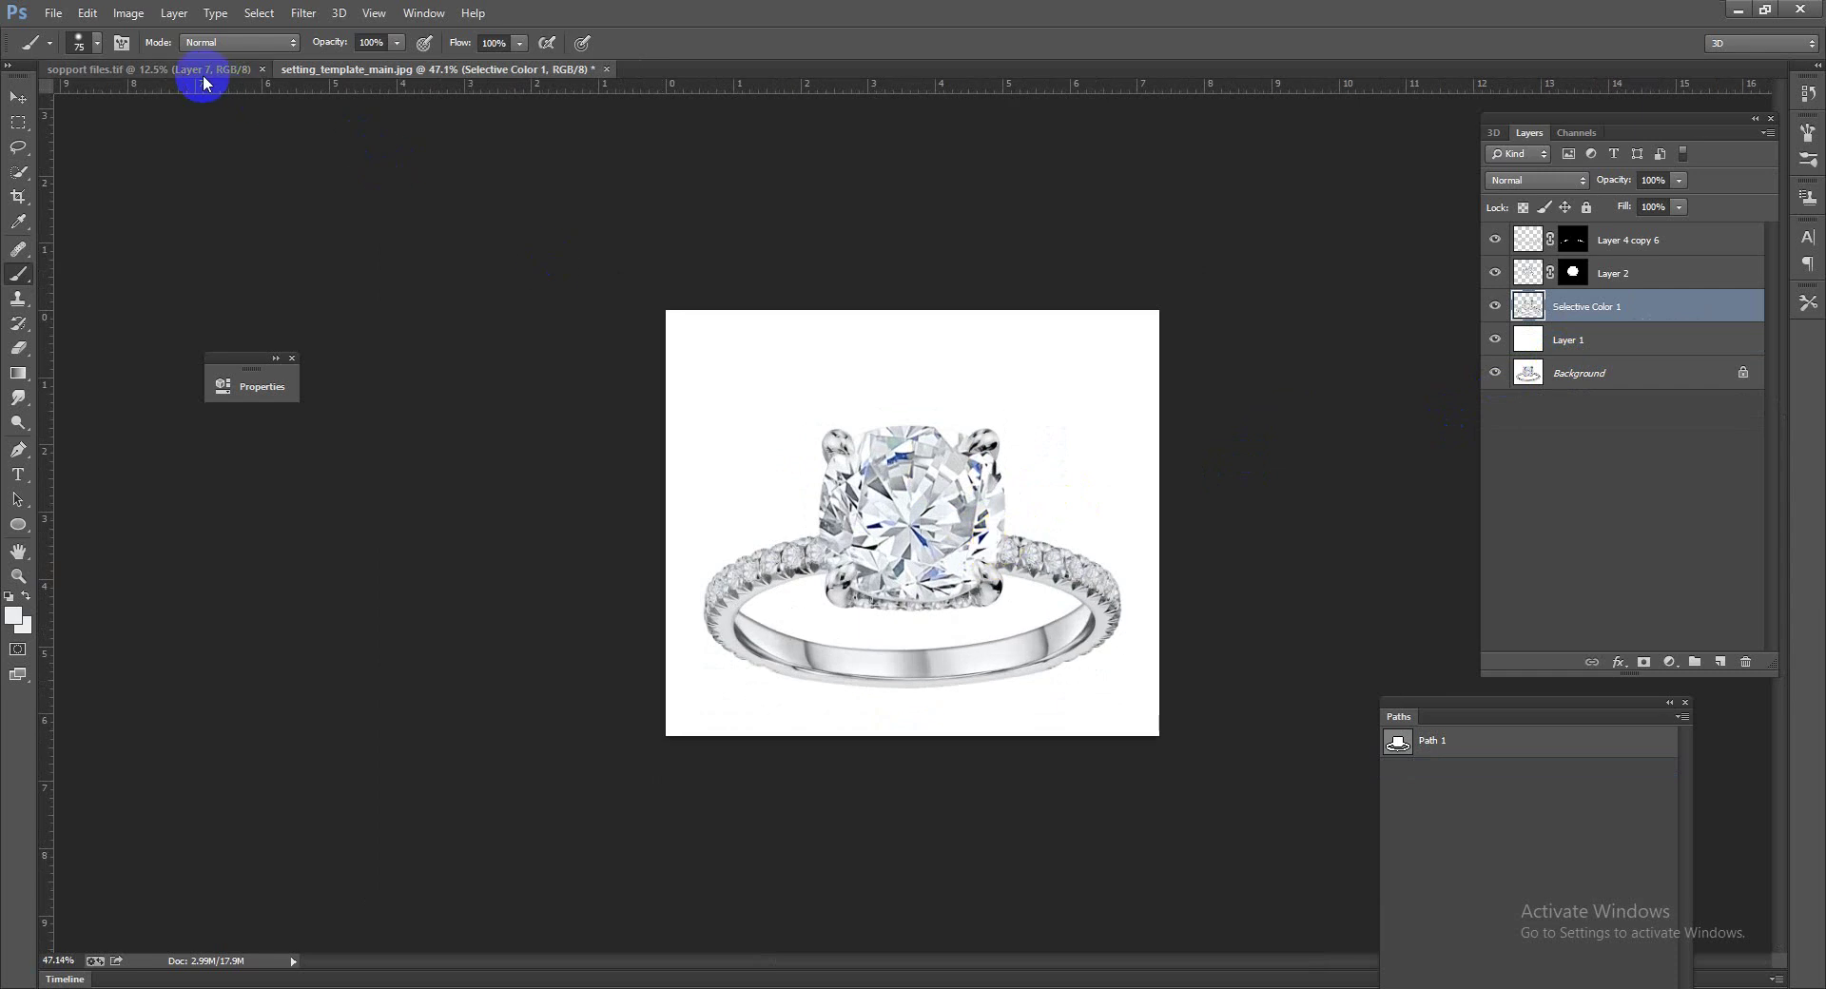
# Step: Bring the Group 2 shadow from the support file into the ring image
pyautogui.moveTo(205, 82); pyautogui.dragTo(78, 152)
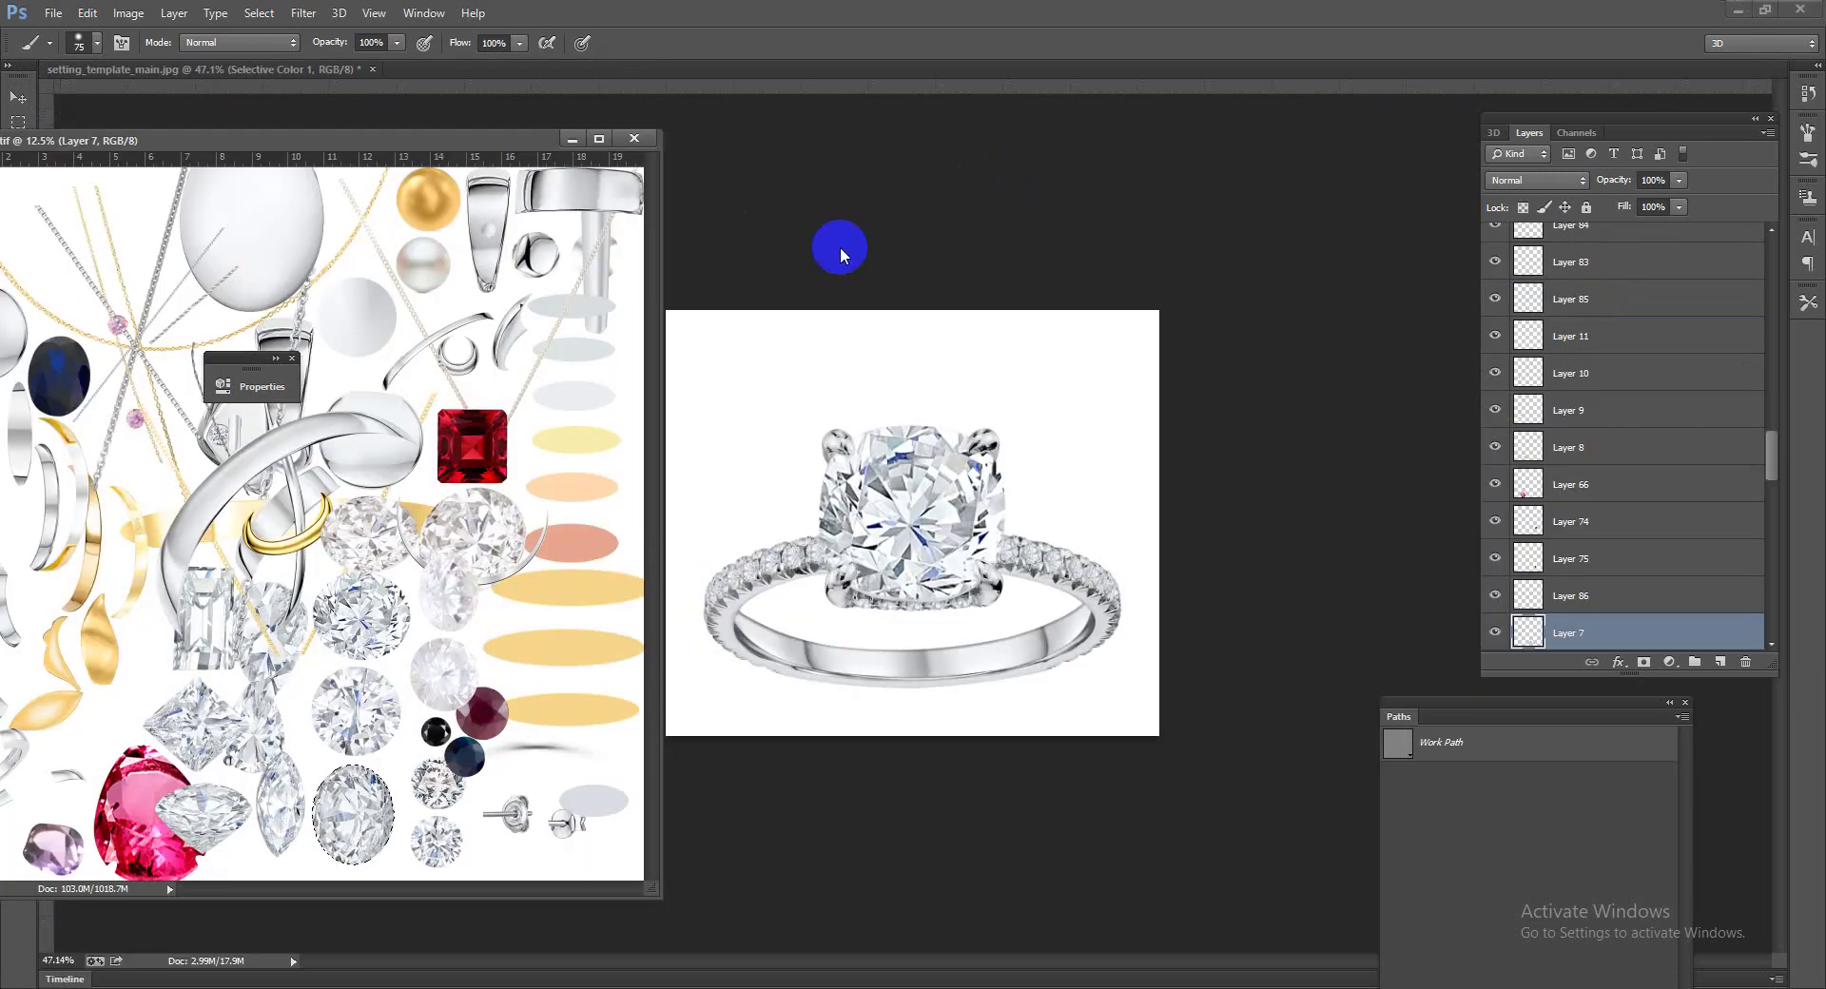
pyautogui.moveTo(1771, 458); pyautogui.dragTo(1781, 520)
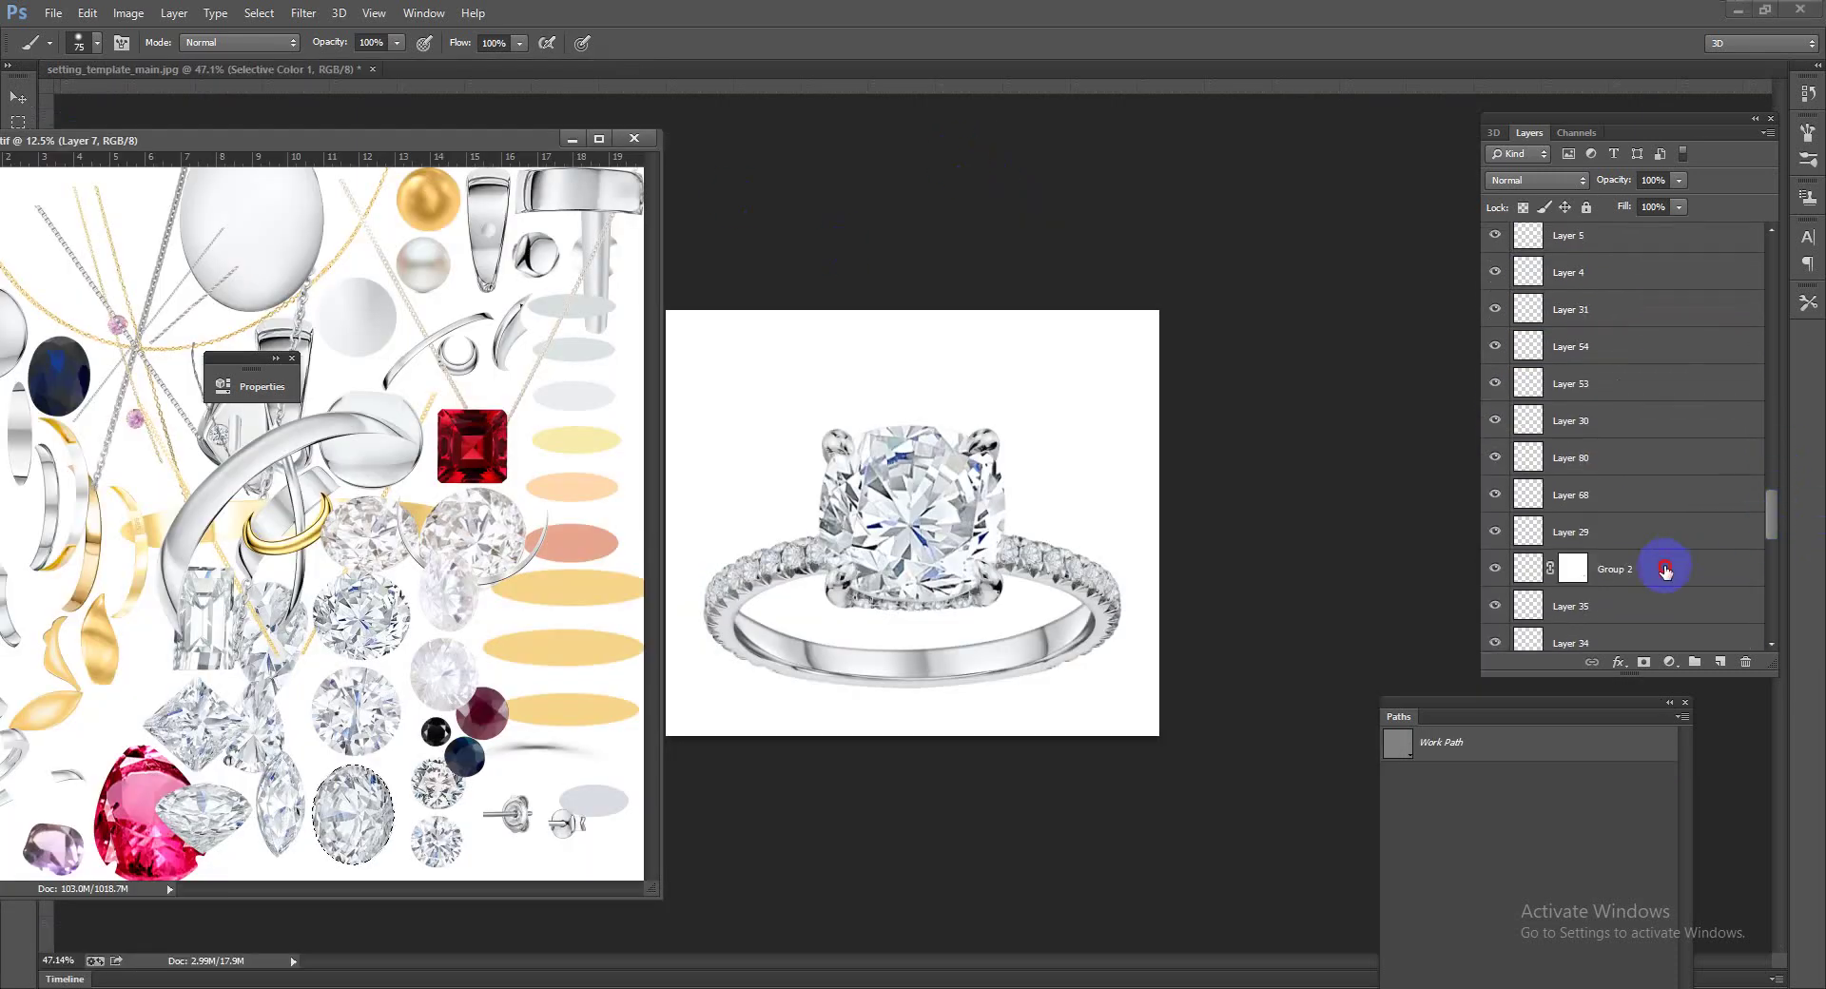
pyautogui.moveTo(1665, 569); pyautogui.dragTo(809, 295)
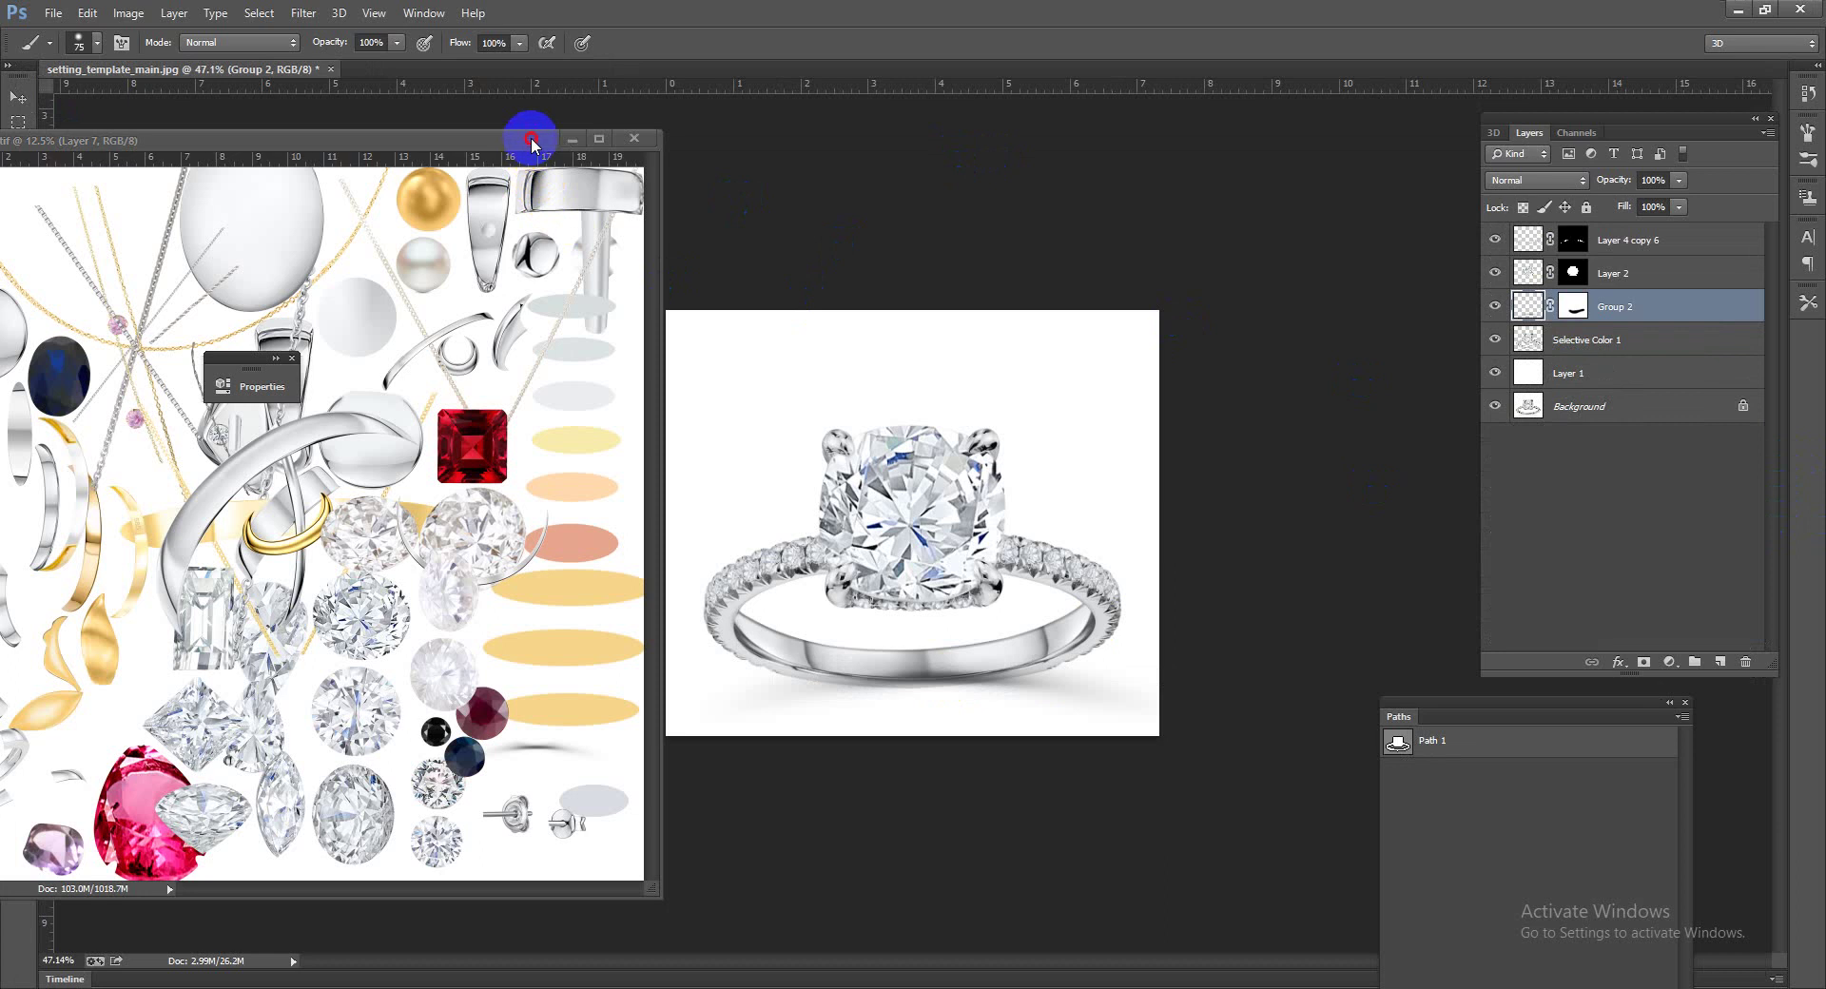
pyautogui.moveTo(529, 141); pyautogui.dragTo(293, 72)
pyautogui.click(293, 72)
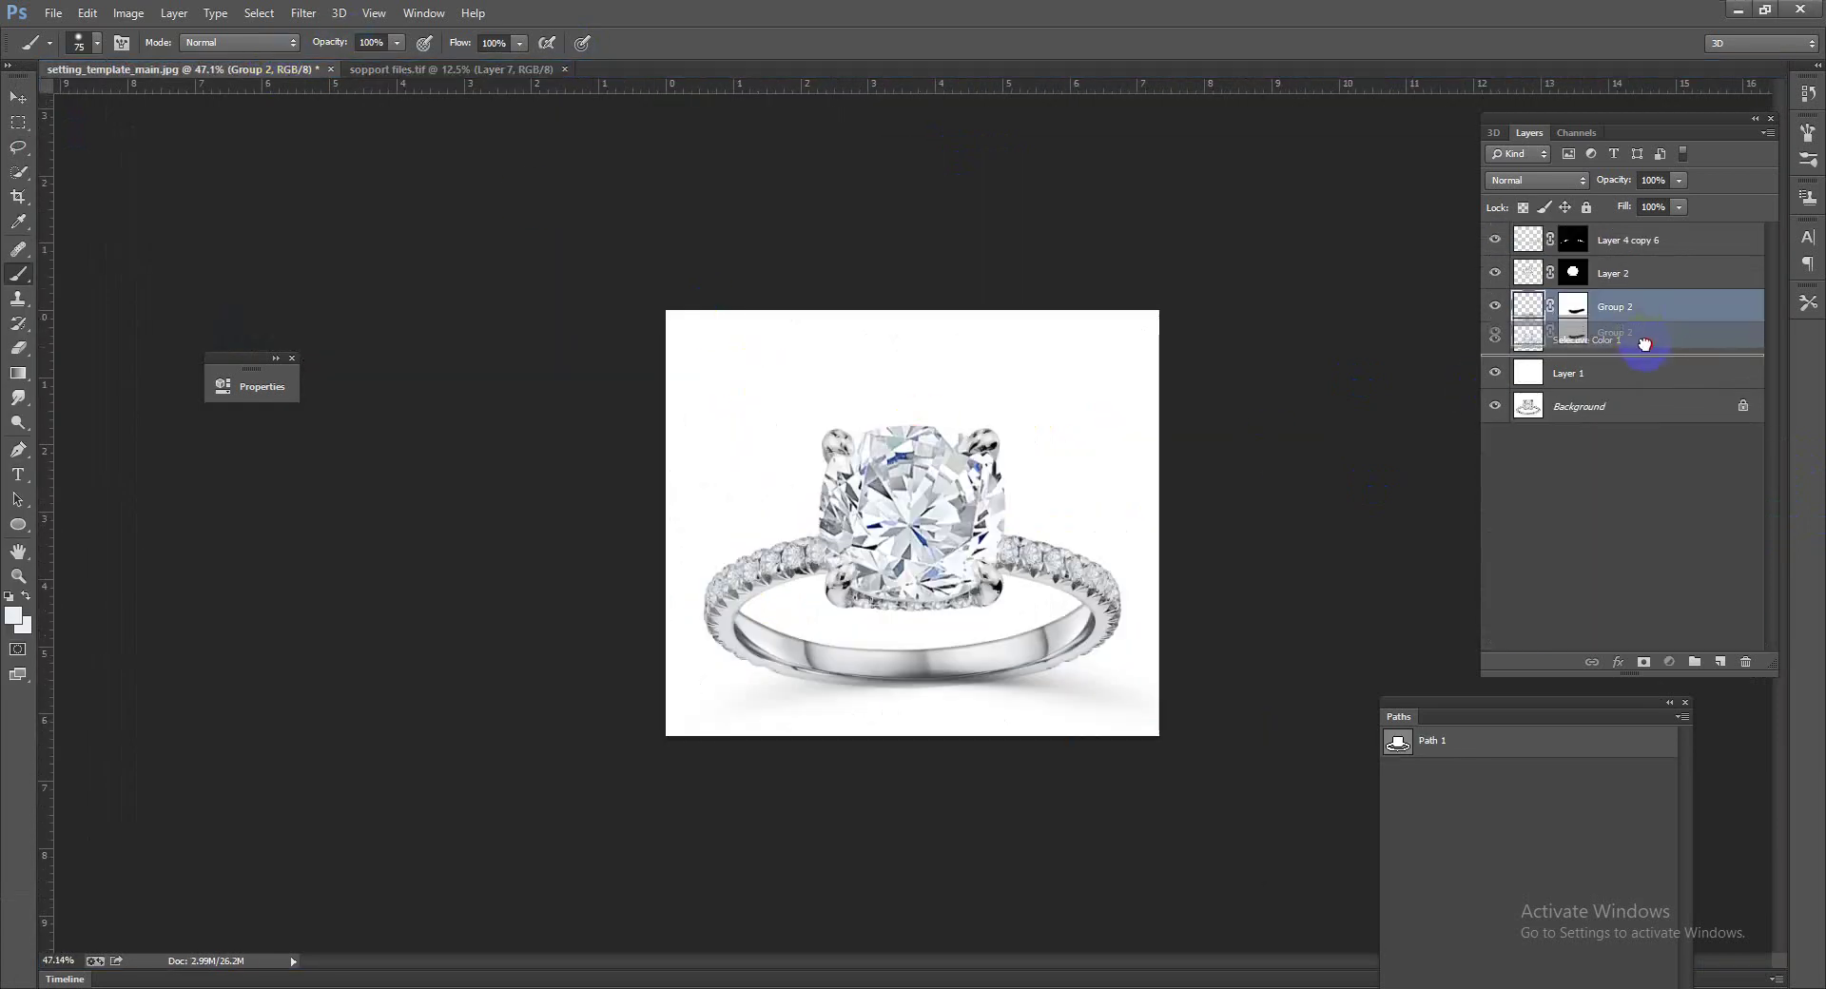
# Step: Place Group 2 below Selective Color 1, moved down and scaled to about 78% under the band
pyautogui.moveTo(1644, 325); pyautogui.dragTo(1641, 354)
pyautogui.hotkey('ctrl', 't')
pyautogui.scroll(3, 998, 742)
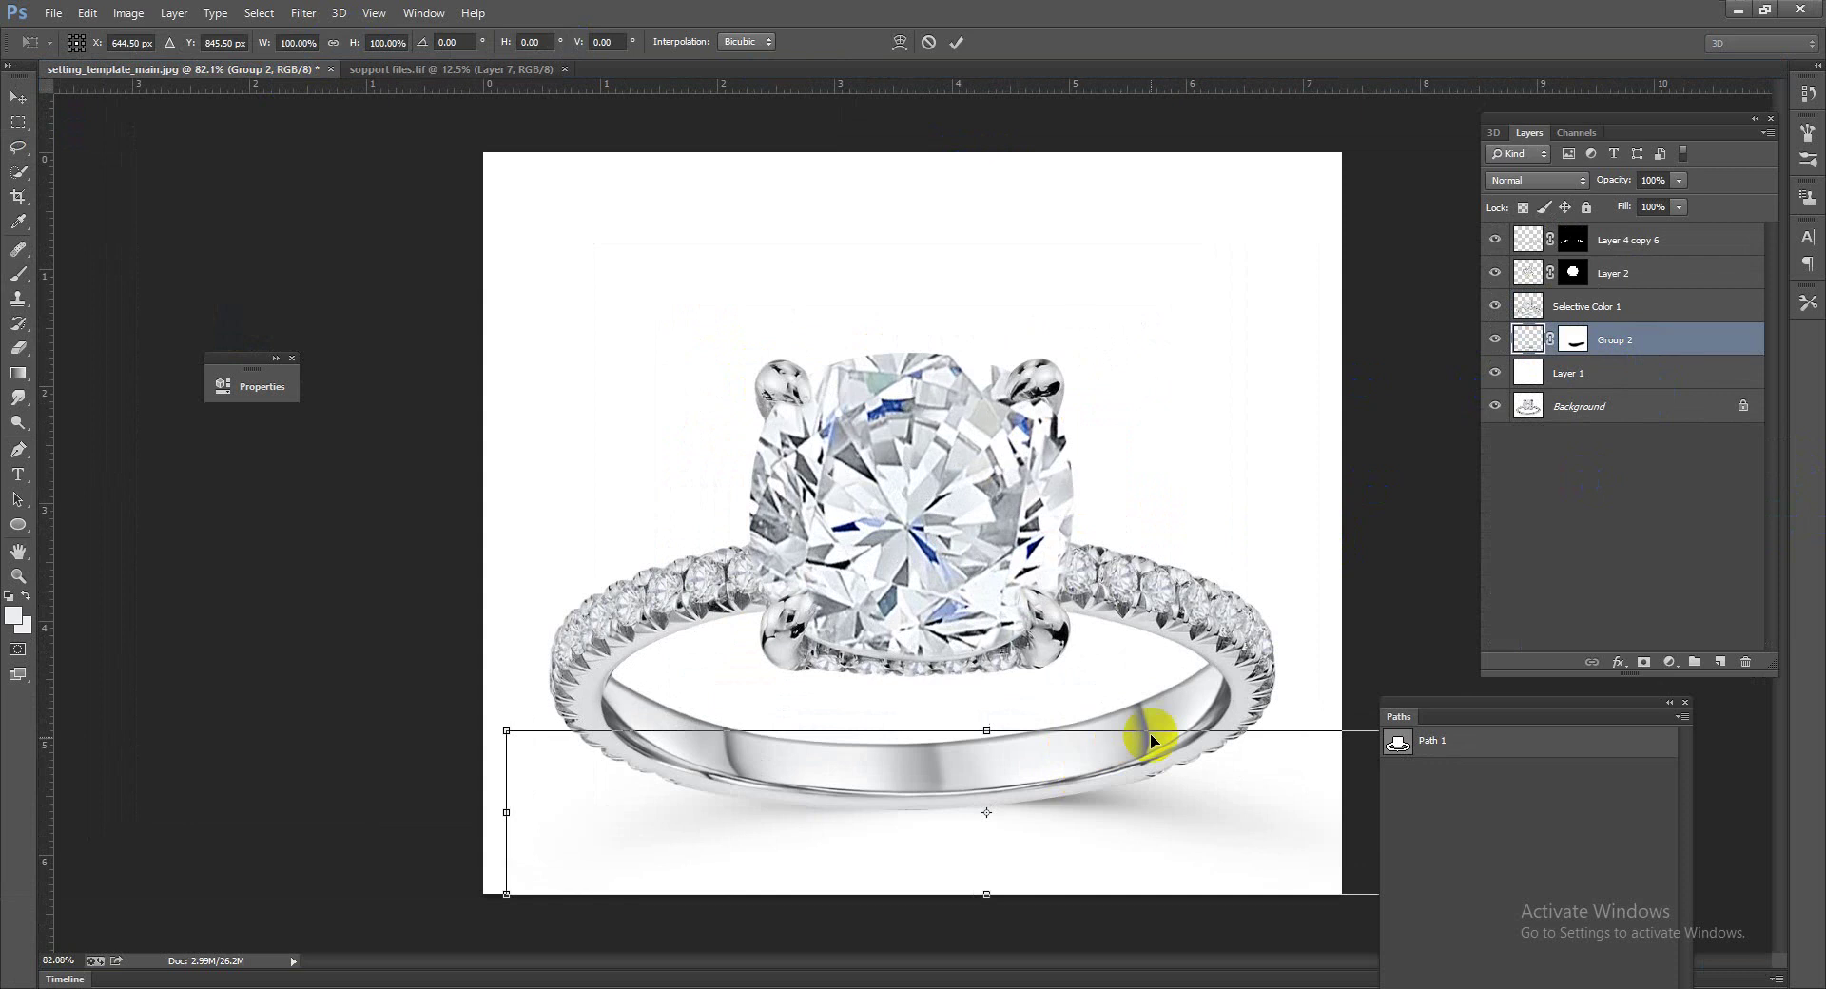
pyautogui.moveTo(1150, 816)
pyautogui.mouseDown()
pyautogui.moveTo(1115, 851)
pyautogui.moveTo(1093, 832)
pyautogui.mouseUp()
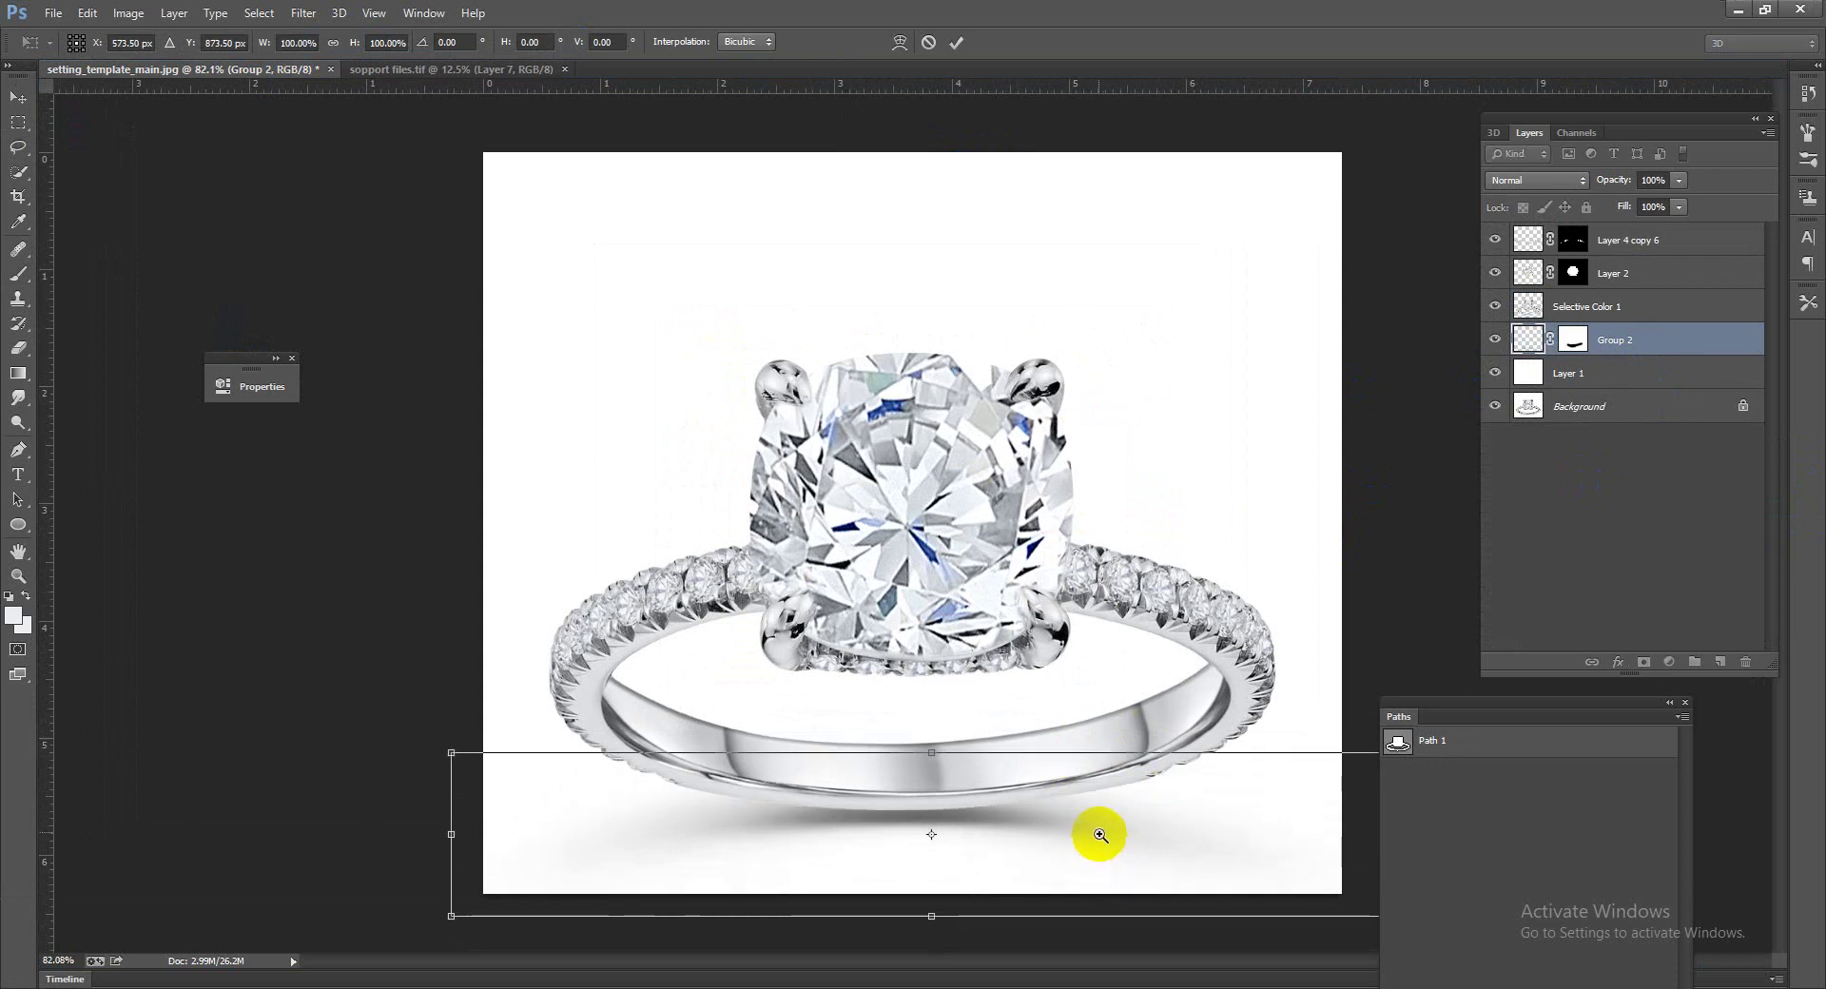
pyautogui.scroll(-5, 1093, 830)
pyautogui.moveTo(1113, 682); pyautogui.dragTo(1074, 671)
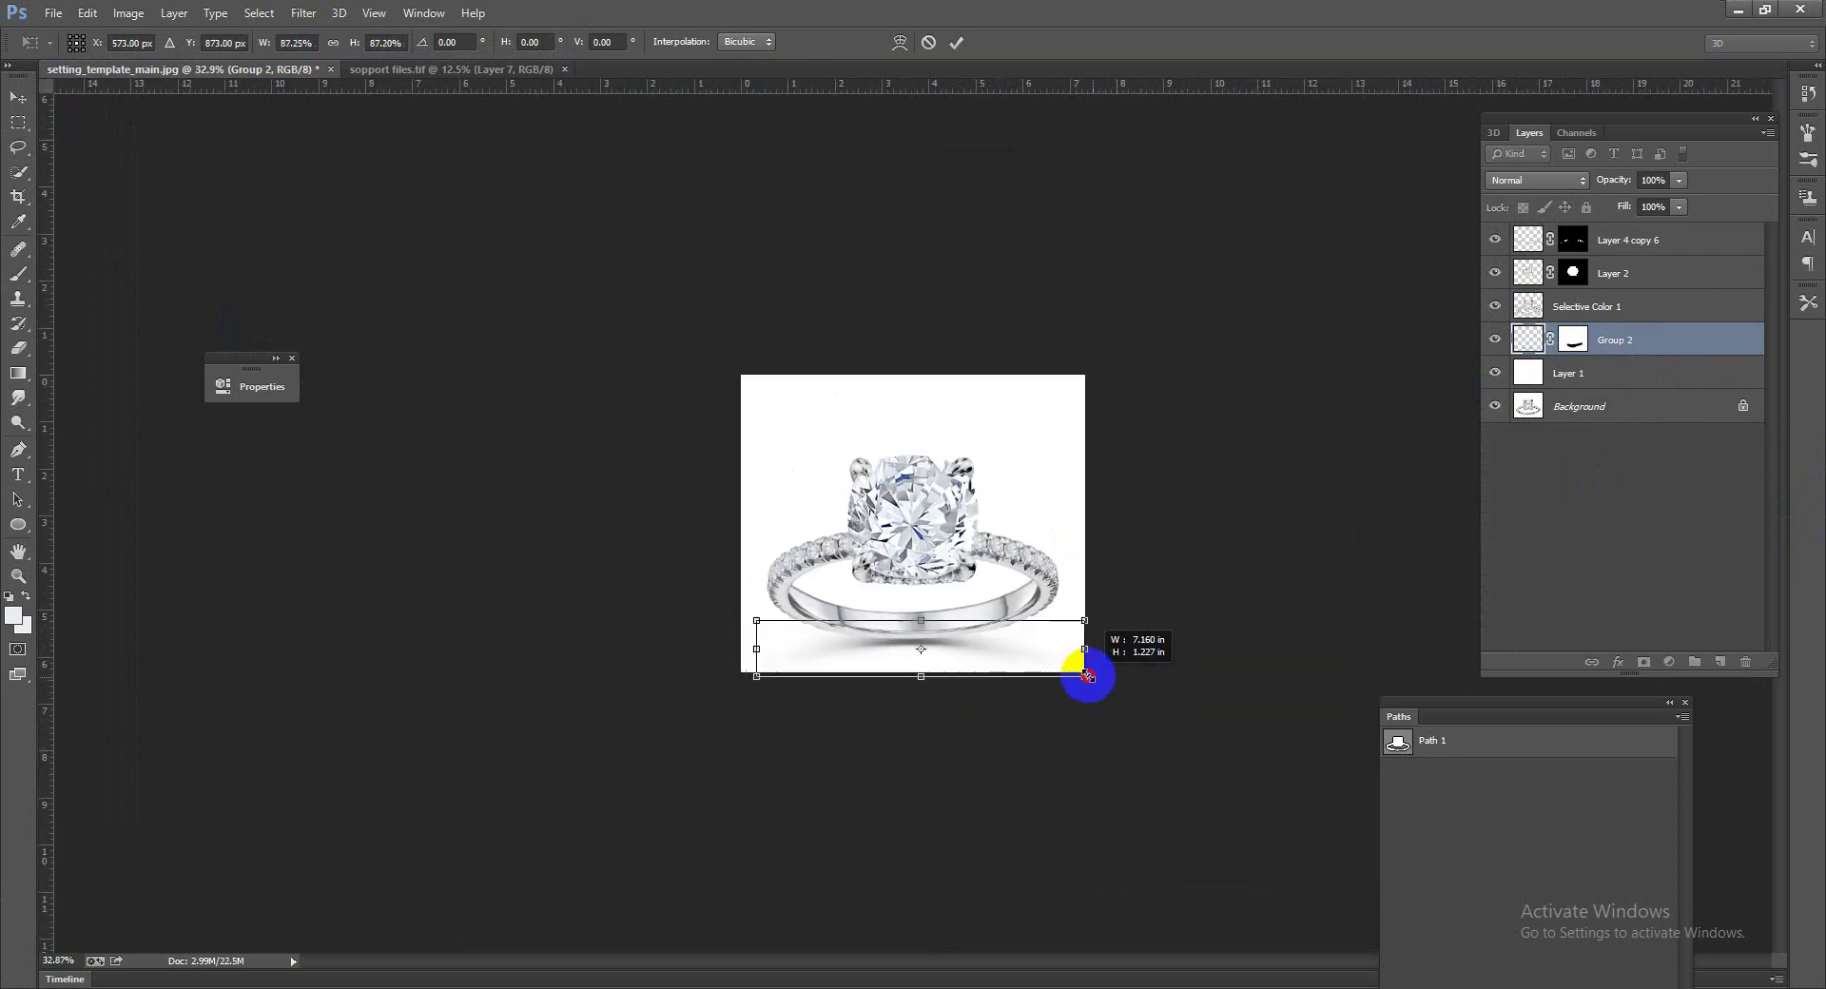
pyautogui.press('Return')
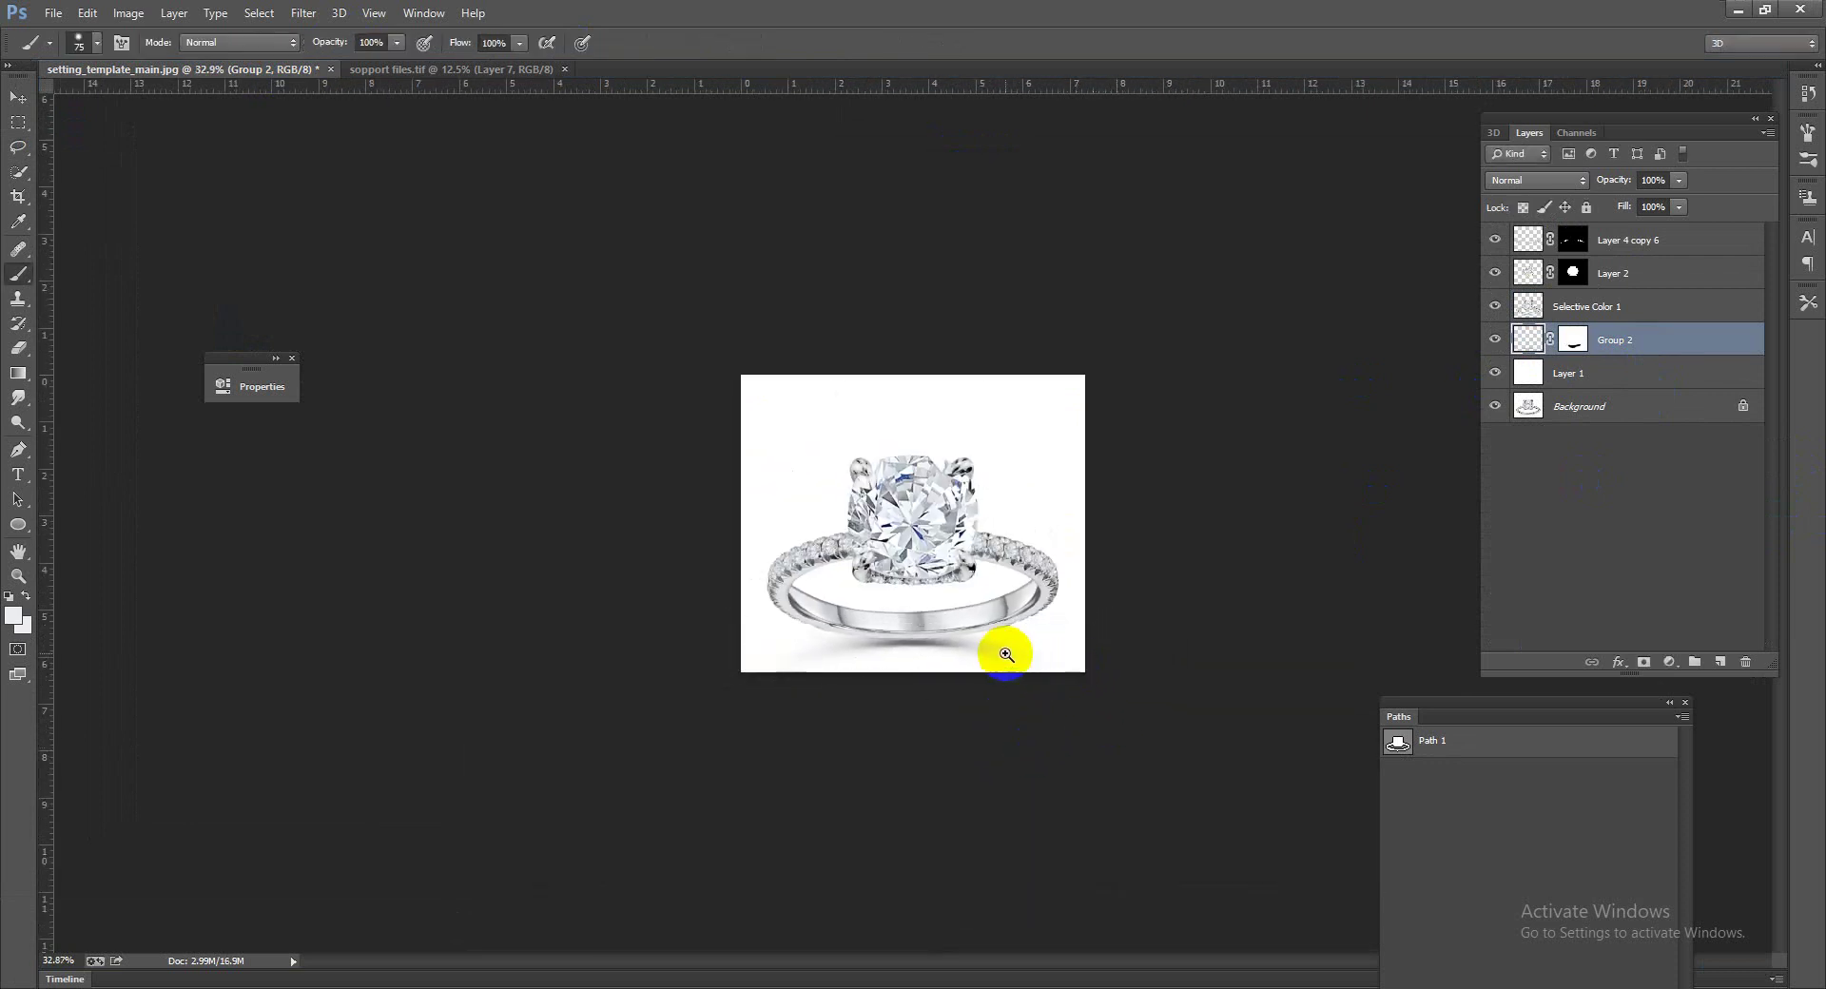
pyautogui.scroll(4, 1130, 704)
pyautogui.scroll(-4, 1091, 687)
# Step: Alt-click the Background eye to compare the original ring photo against the retouch
pyautogui.scroll(2, 1105, 636)
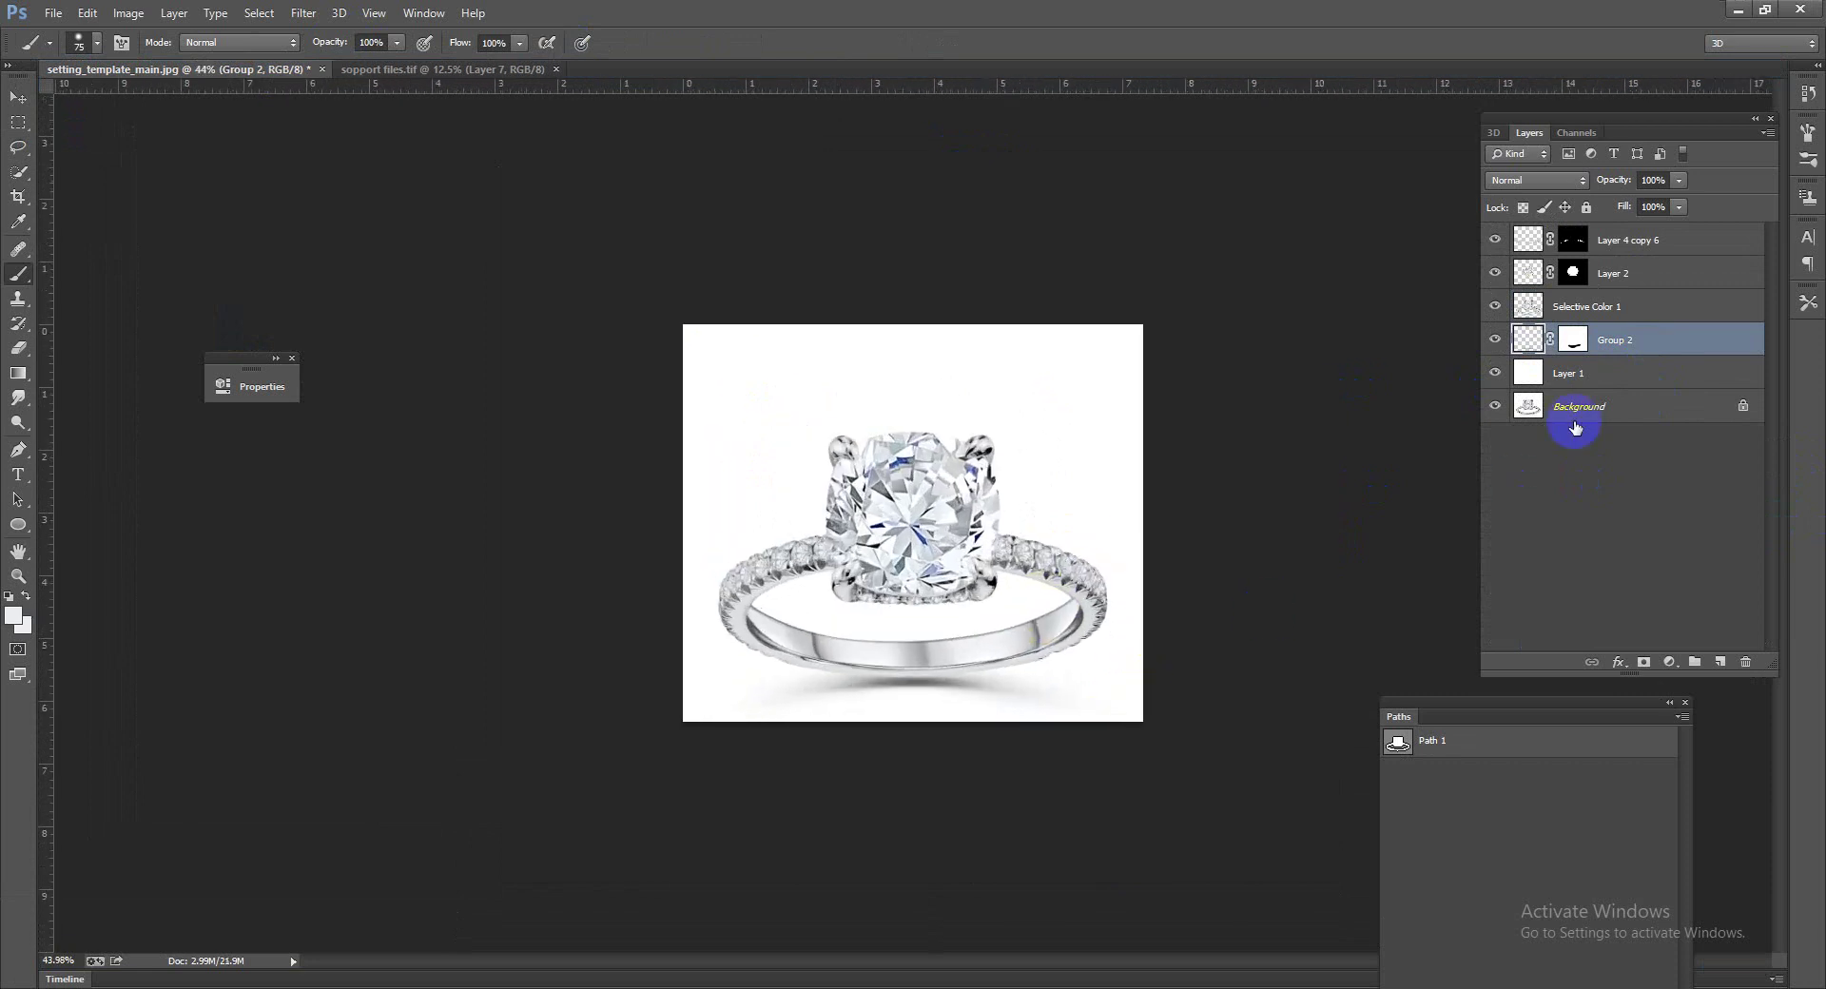
pyautogui.keyDown('alt'); pyautogui.click(1495, 407); pyautogui.keyUp('alt')
pyautogui.keyDown('alt'); pyautogui.click(1496, 408); pyautogui.keyUp('alt')
pyautogui.keyDown('alt'); pyautogui.click(1495, 408); pyautogui.keyUp('alt')
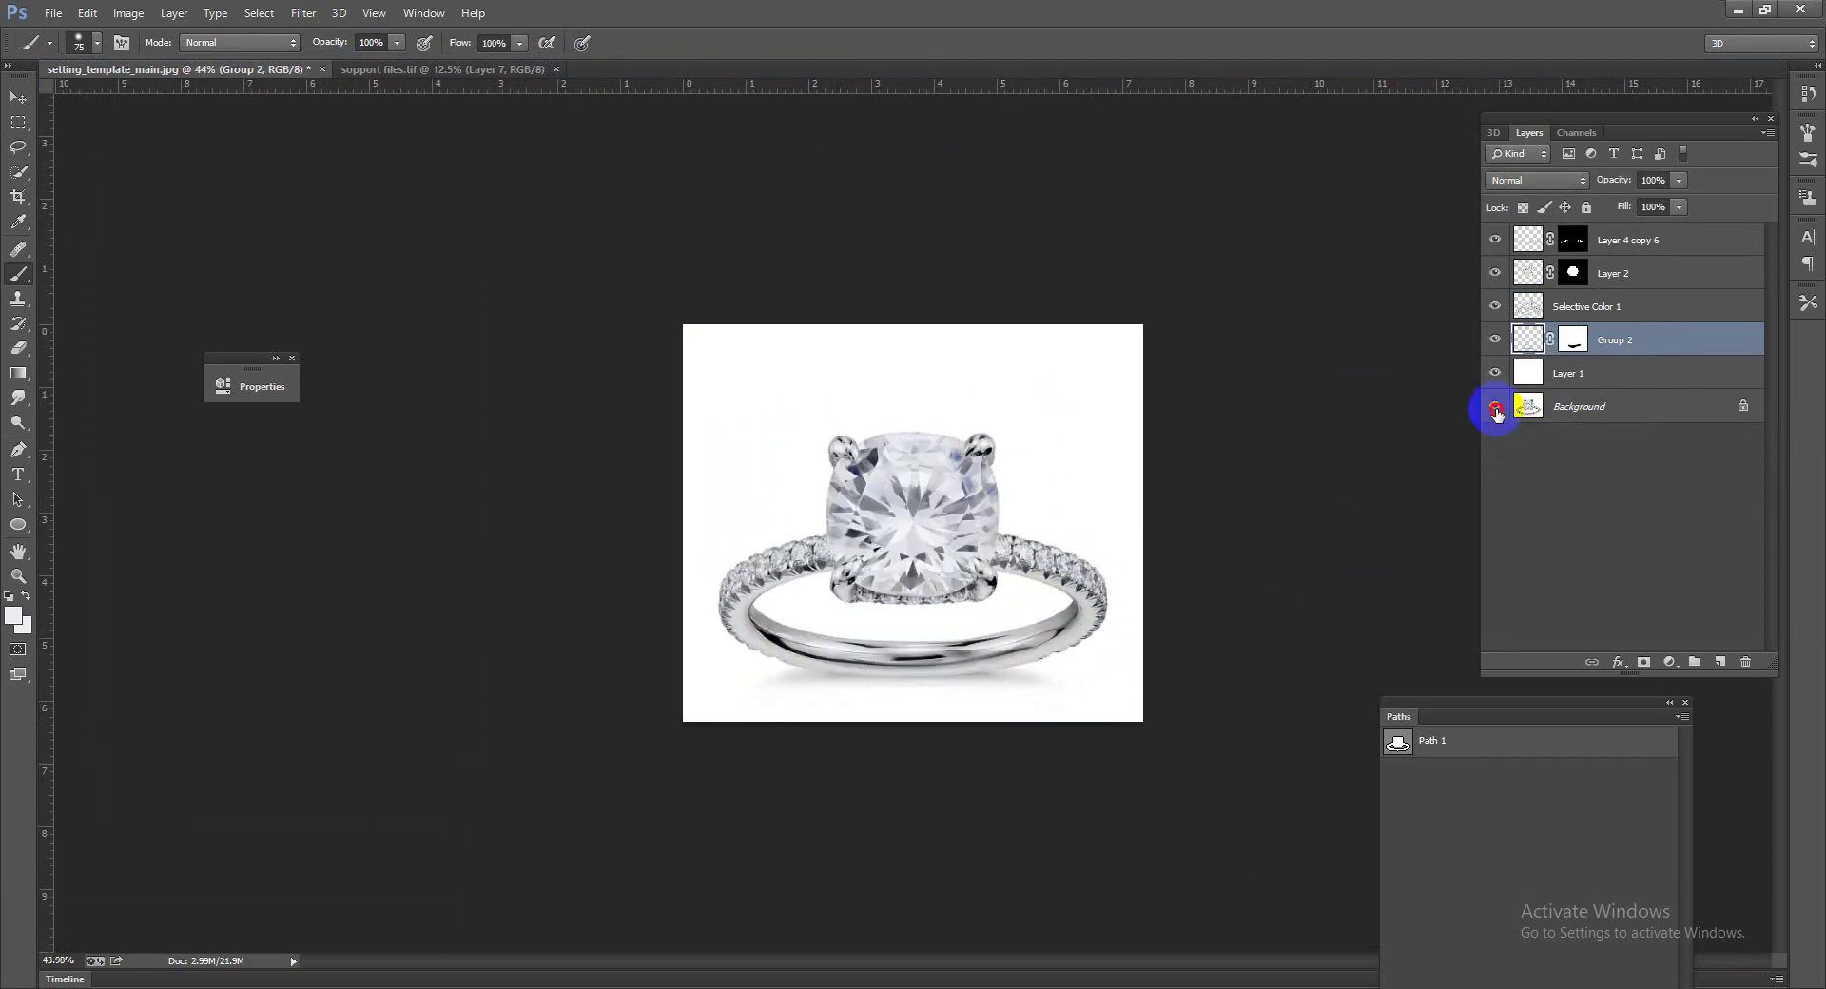
pyautogui.keyDown('alt'); pyautogui.click(1496, 407); pyautogui.keyUp('alt')
pyautogui.keyDown('alt'); pyautogui.click(1496, 407); pyautogui.keyUp('alt')
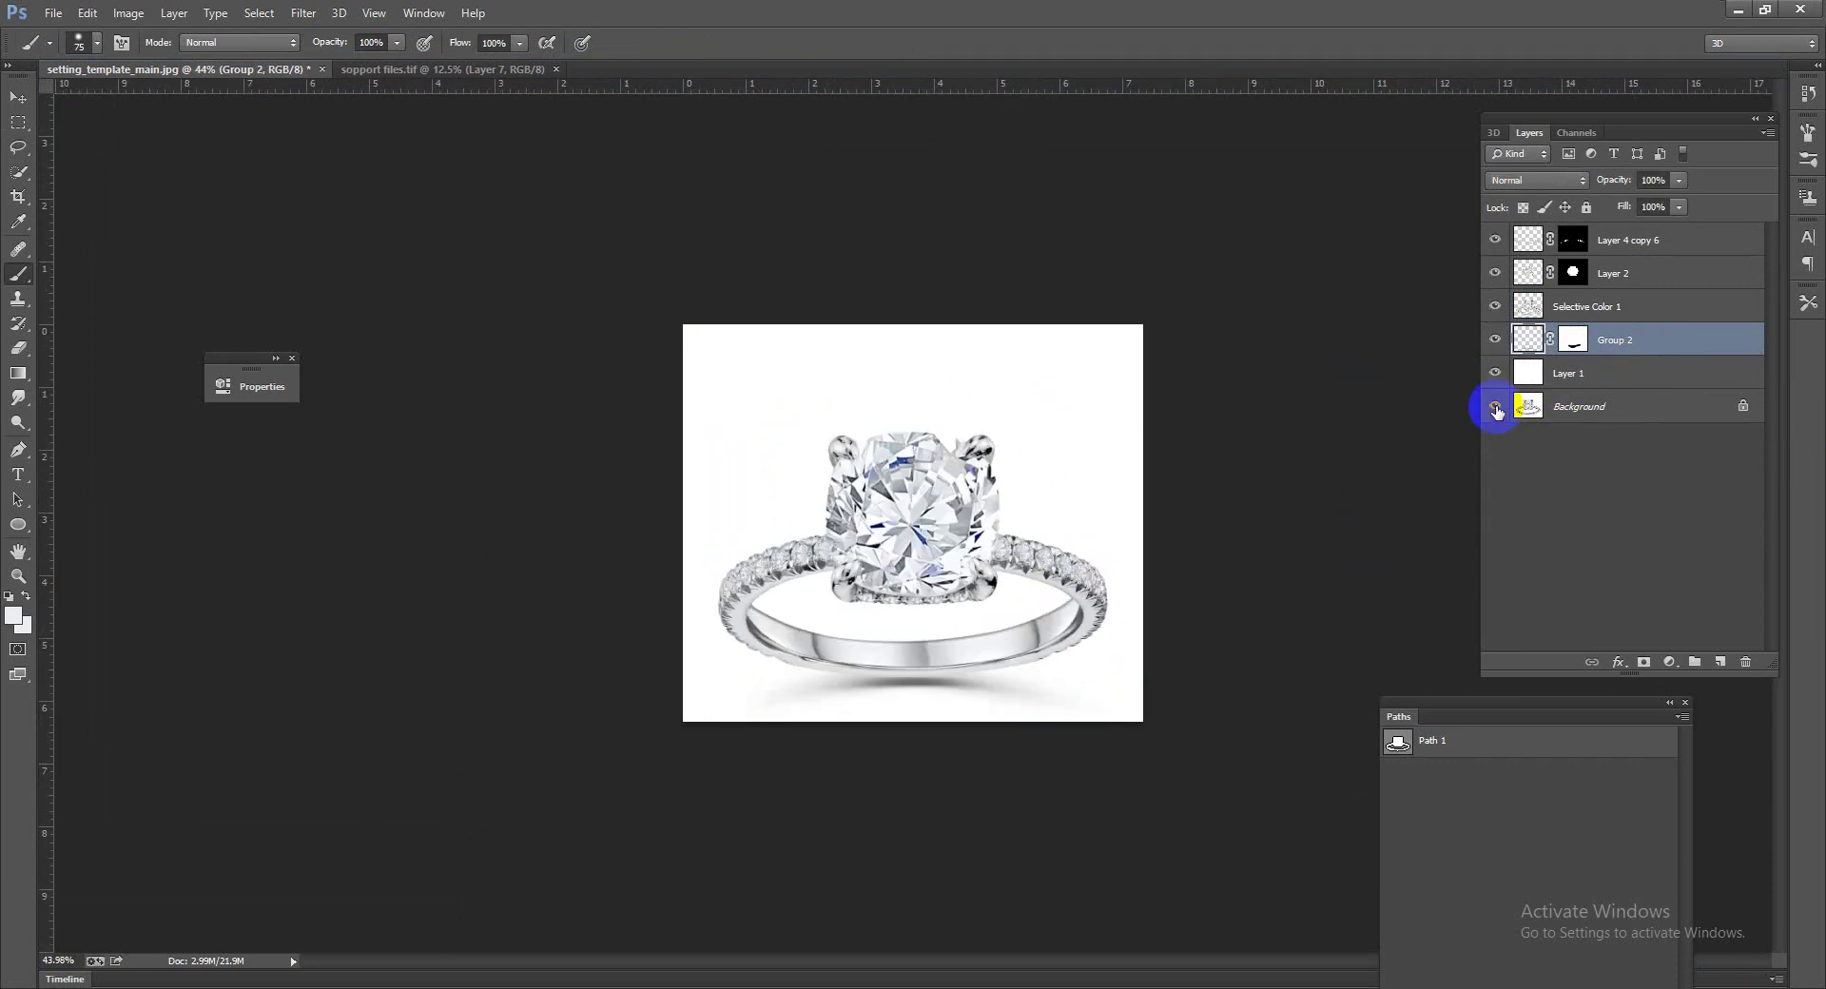
pyautogui.scroll(5, 1051, 551)
pyautogui.scroll(-9, 1081, 599)
pyautogui.scroll(3, 1018, 494)
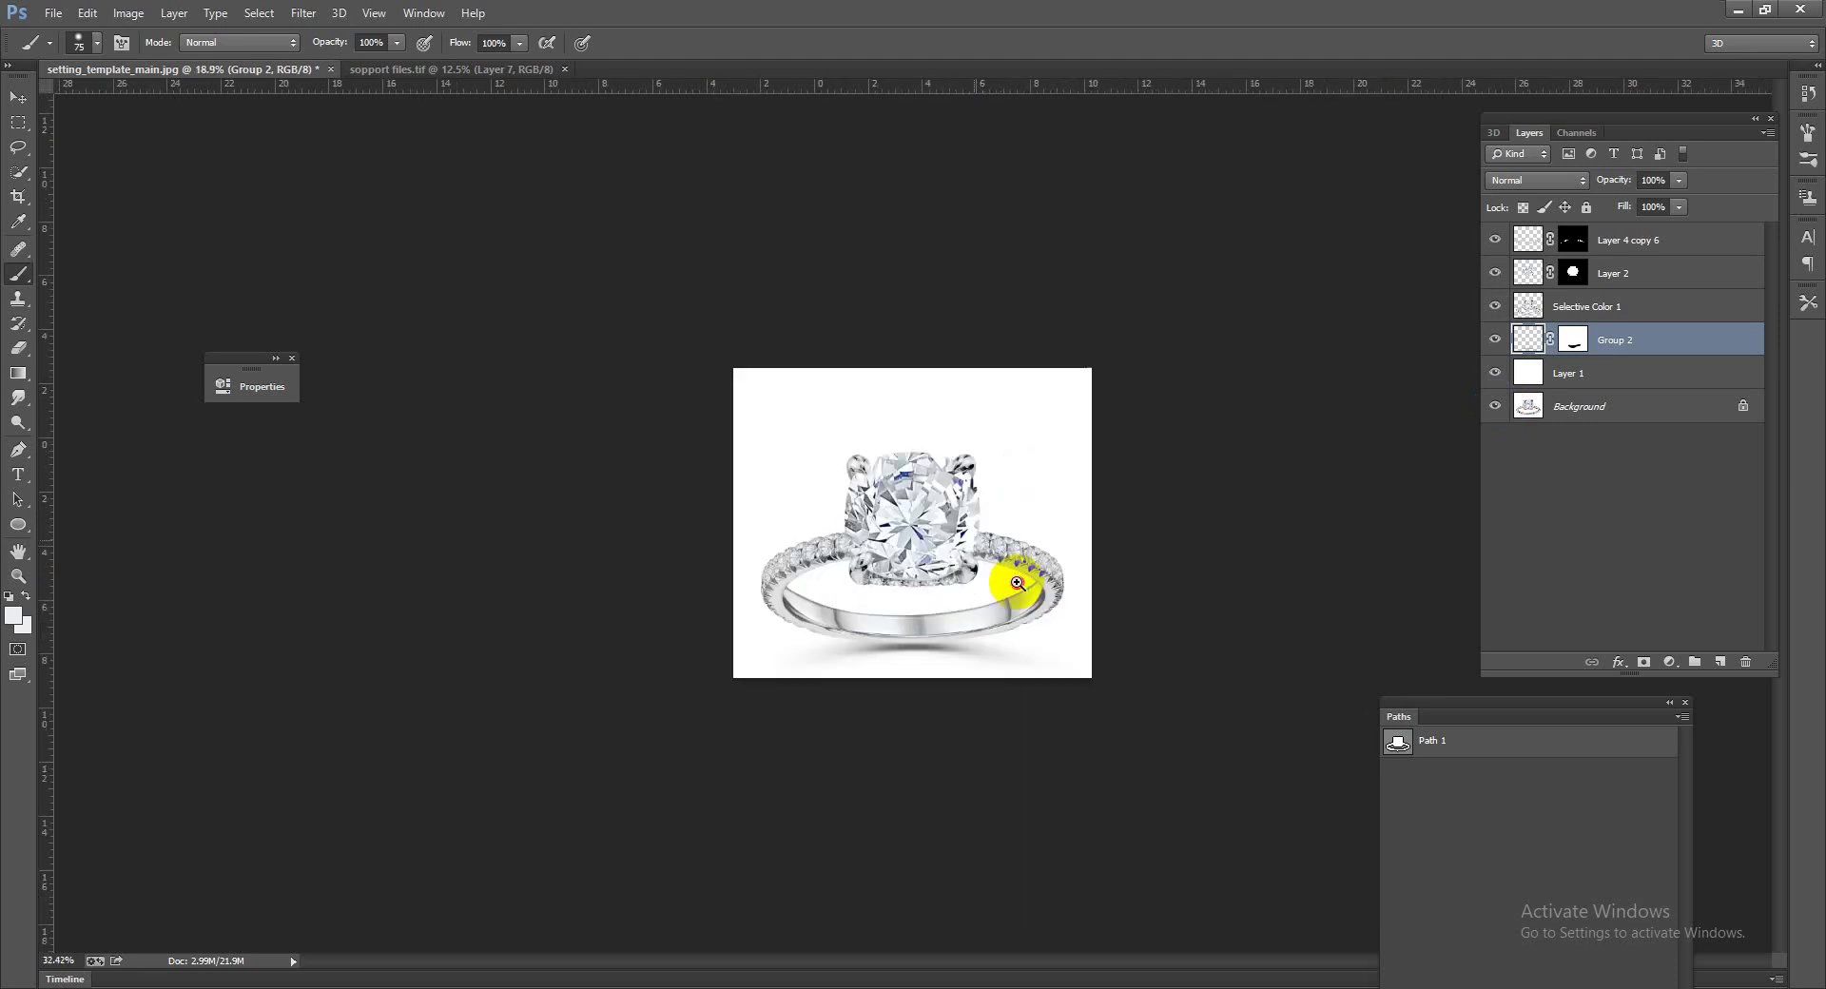
pyautogui.scroll(4, 1003, 583)
pyautogui.scroll(-3, 1063, 593)
pyautogui.scroll(-2, 999, 550)
pyautogui.scroll(3, 968, 563)
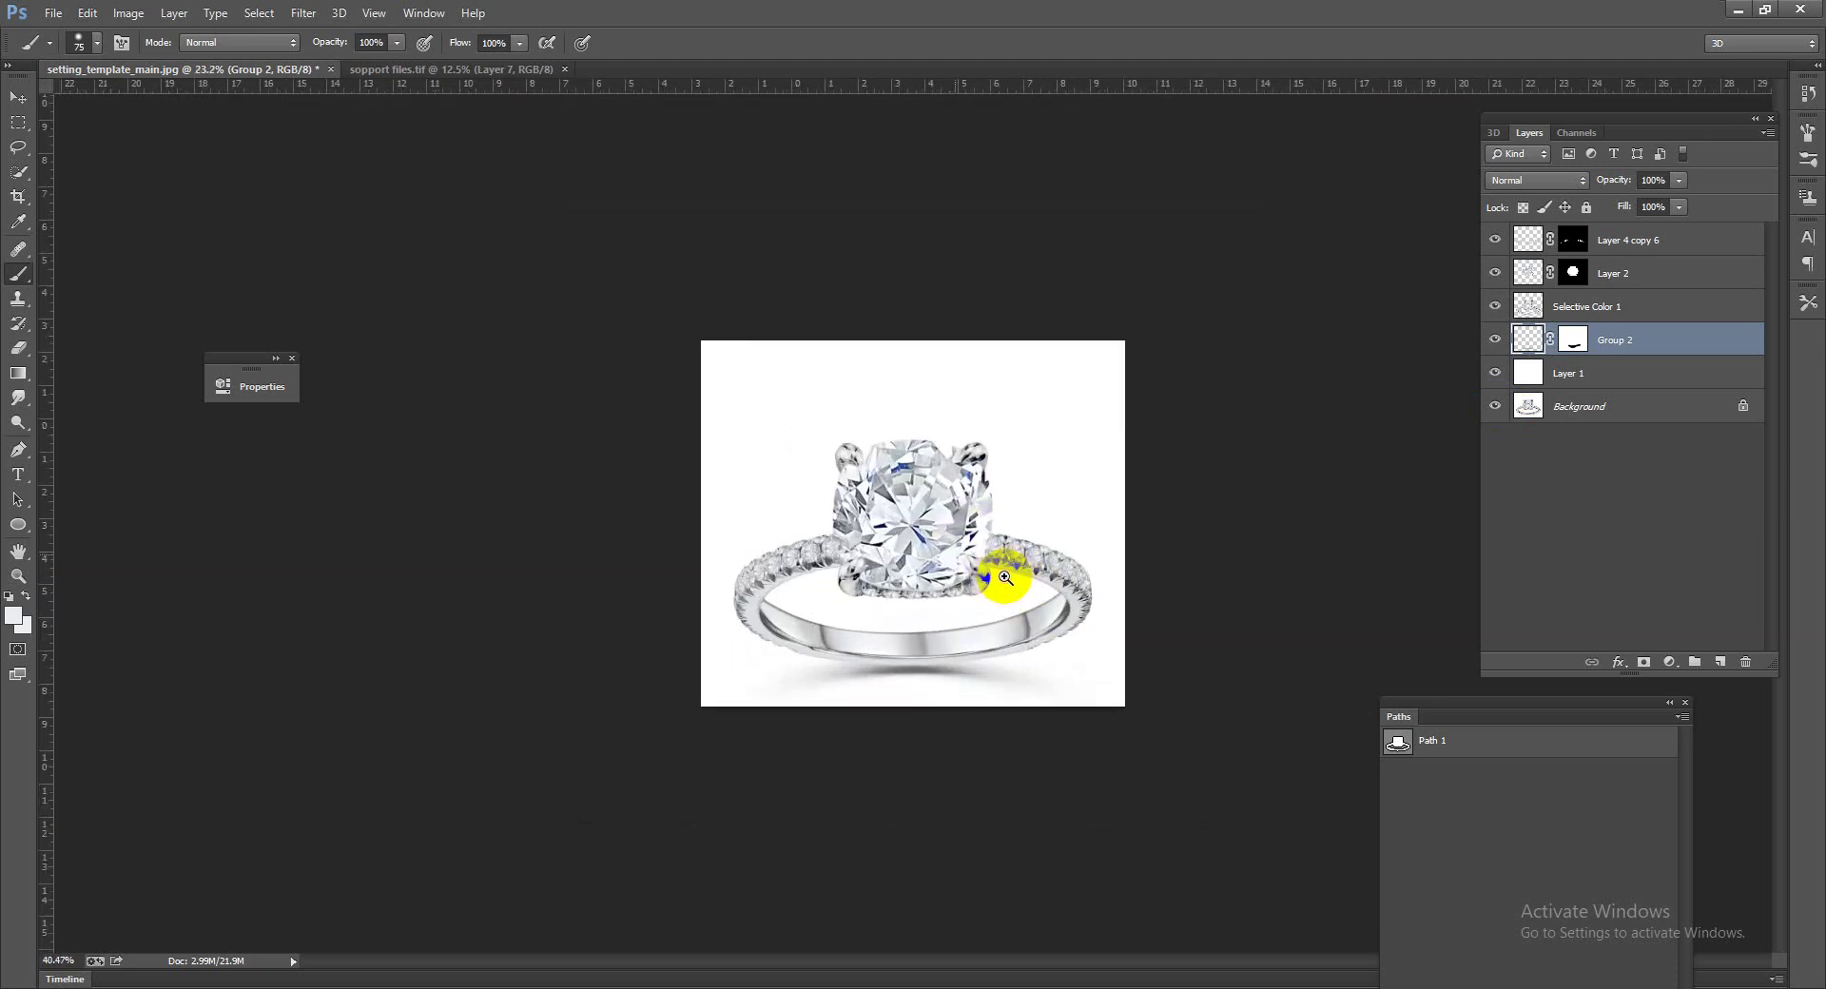
# Step: Recheck original versus retouched result, then brush over the diamond's right edge
pyautogui.keyDown('alt'); pyautogui.click(1494, 407); pyautogui.keyUp('alt')
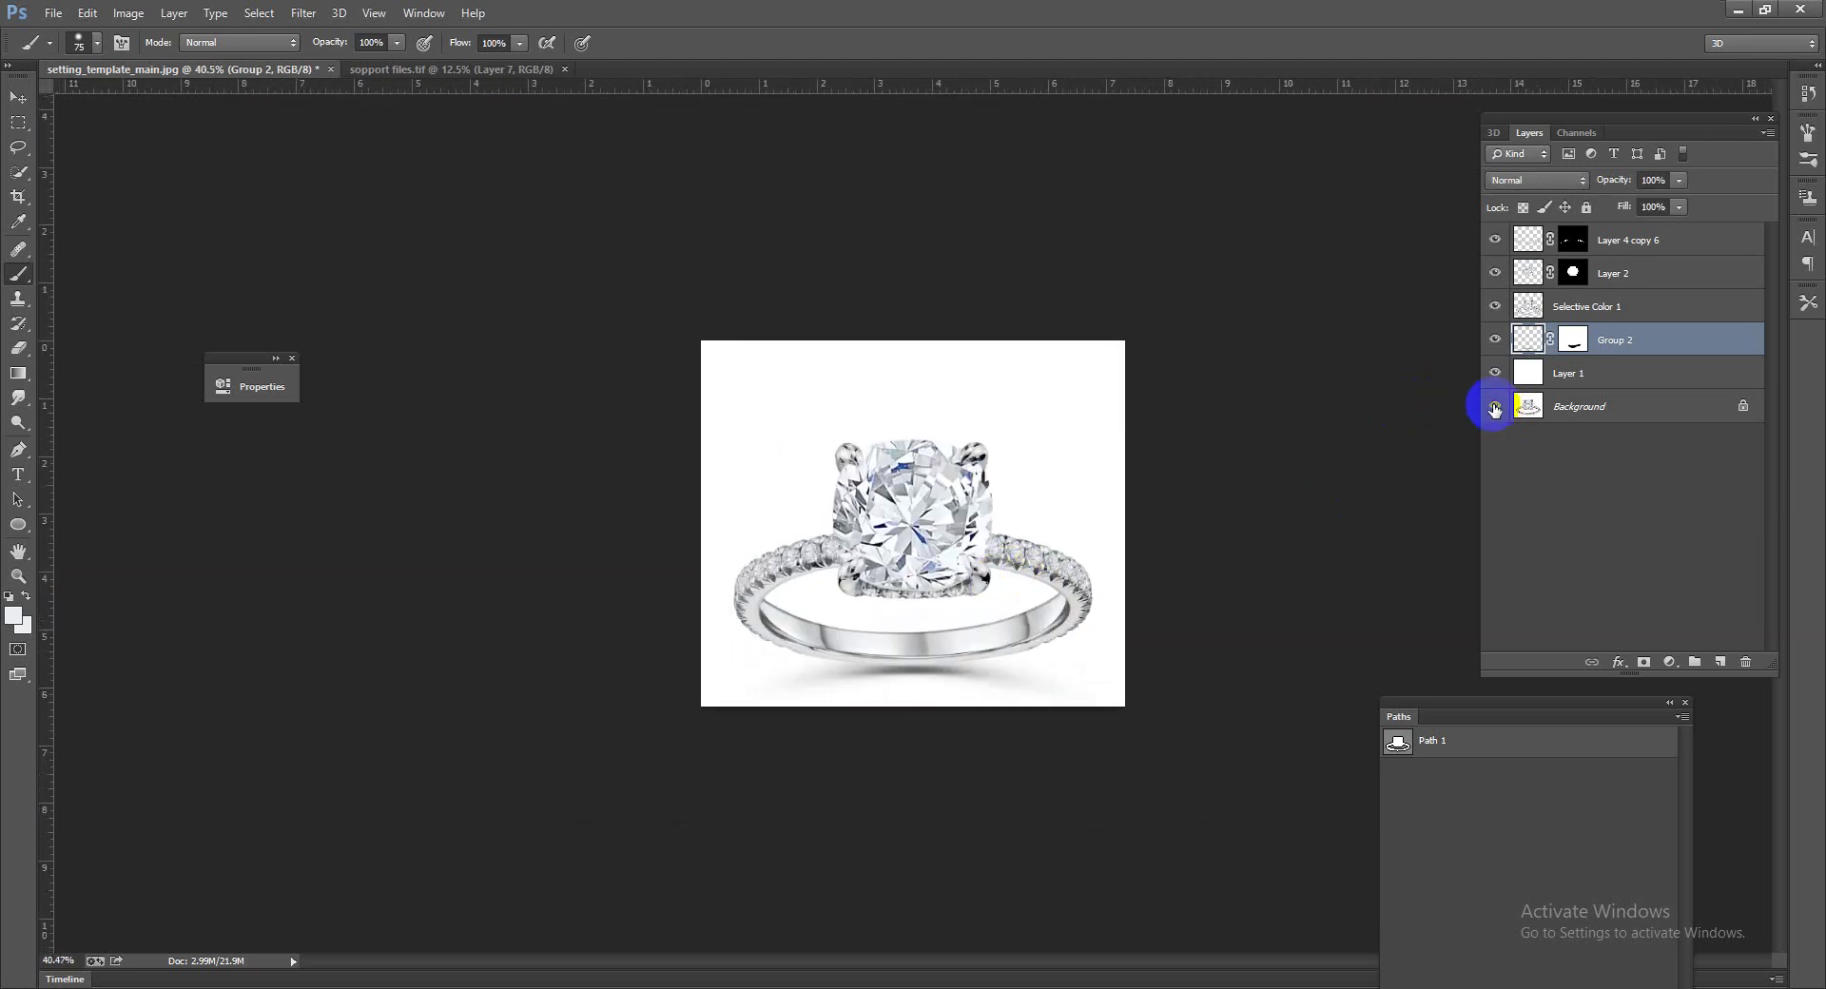
pyautogui.keyDown('alt'); pyautogui.click(1495, 407); pyautogui.keyUp('alt')
pyautogui.keyDown('alt'); pyautogui.click(1495, 408); pyautogui.keyUp('alt')
pyautogui.keyDown('alt'); pyautogui.click(1495, 407); pyautogui.keyUp('alt')
pyautogui.keyDown('alt'); pyautogui.click(1494, 407); pyautogui.keyUp('alt')
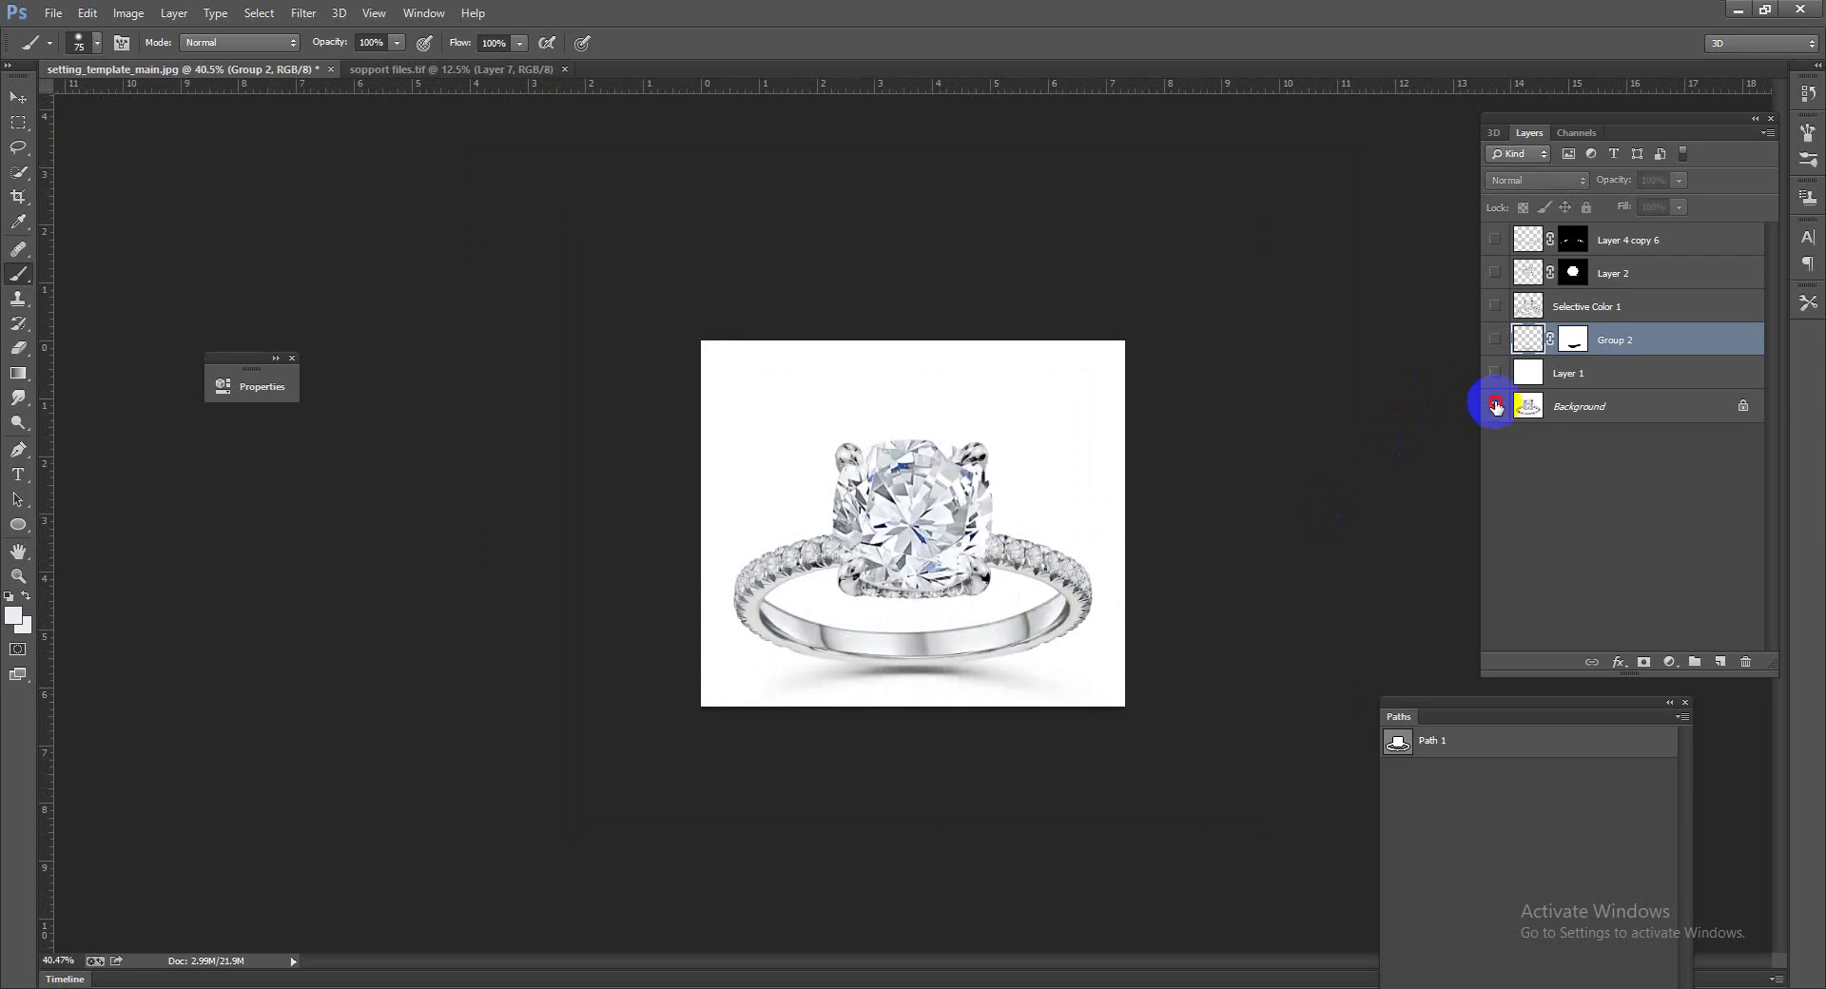
pyautogui.keyDown('alt'); pyautogui.click(1494, 408); pyautogui.keyUp('alt')
pyautogui.keyDown('alt'); pyautogui.click(1494, 407); pyautogui.keyUp('alt')
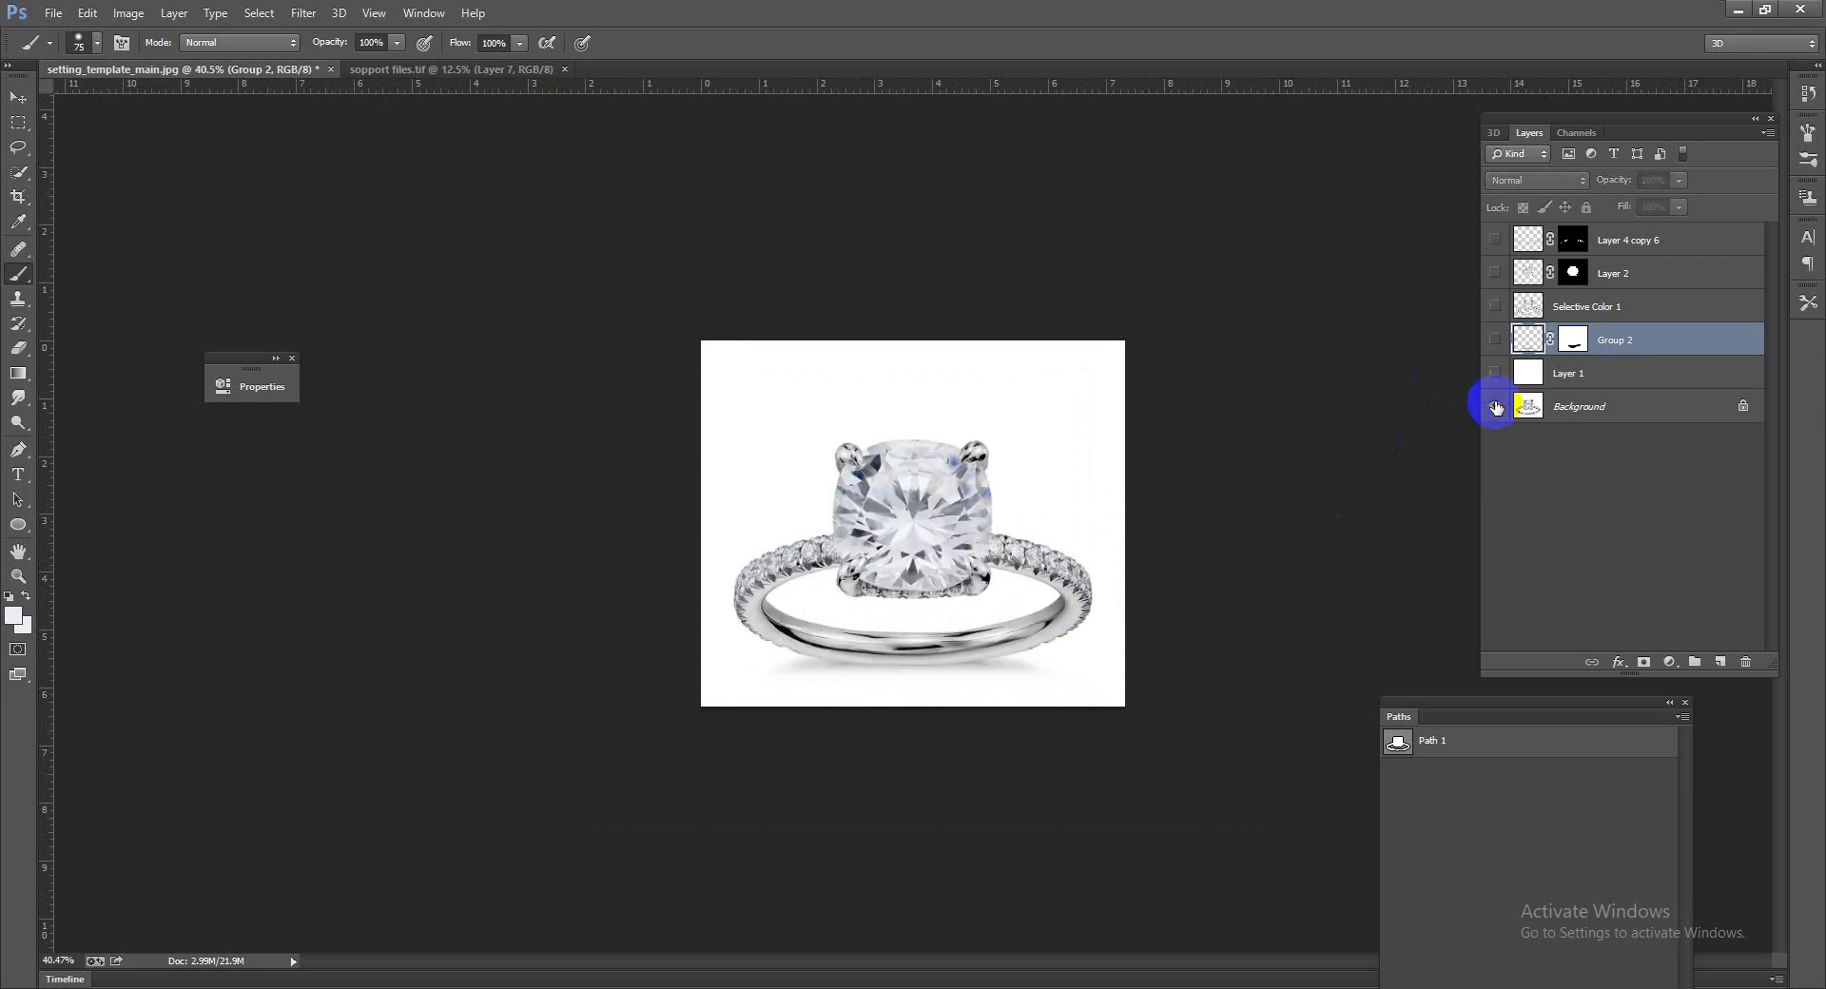
pyautogui.keyDown('alt'); pyautogui.click(1495, 407); pyautogui.keyUp('alt')
pyautogui.moveTo(948, 564); pyautogui.dragTo(979, 563)
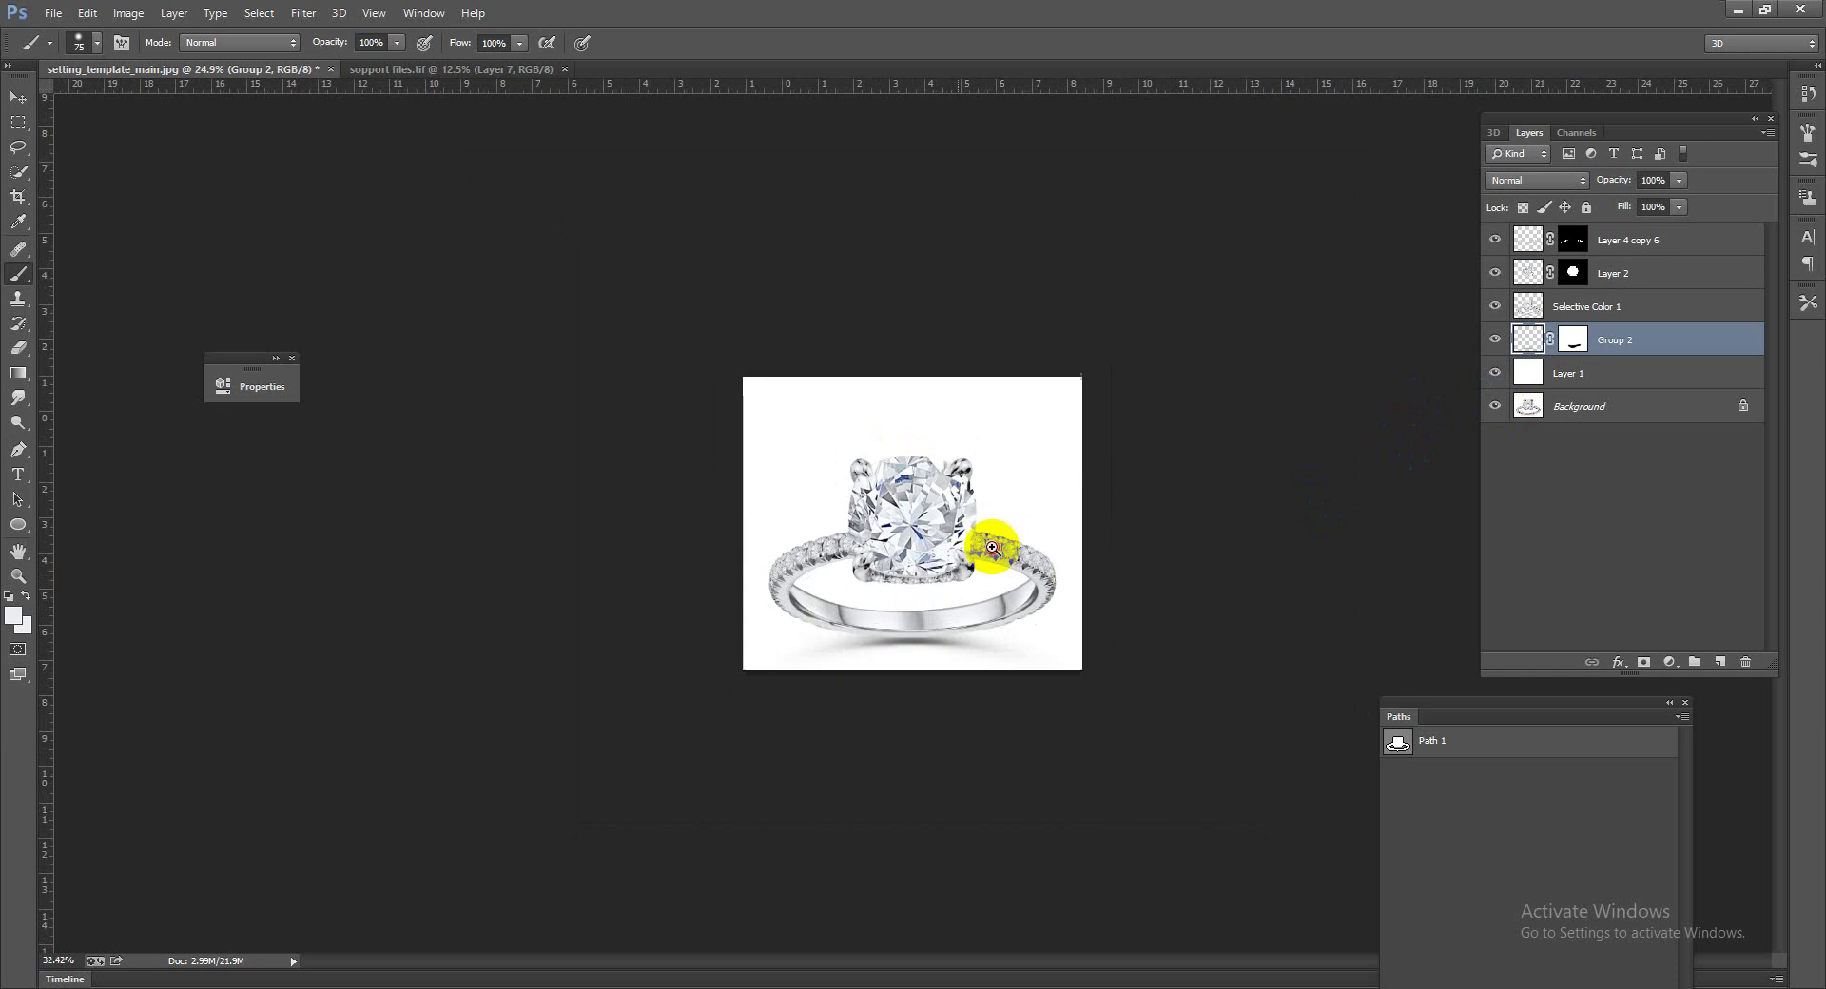
# Step: Group Layer 4 copy 6 through Layer 1 into Group 3
pyautogui.click(1618, 250)
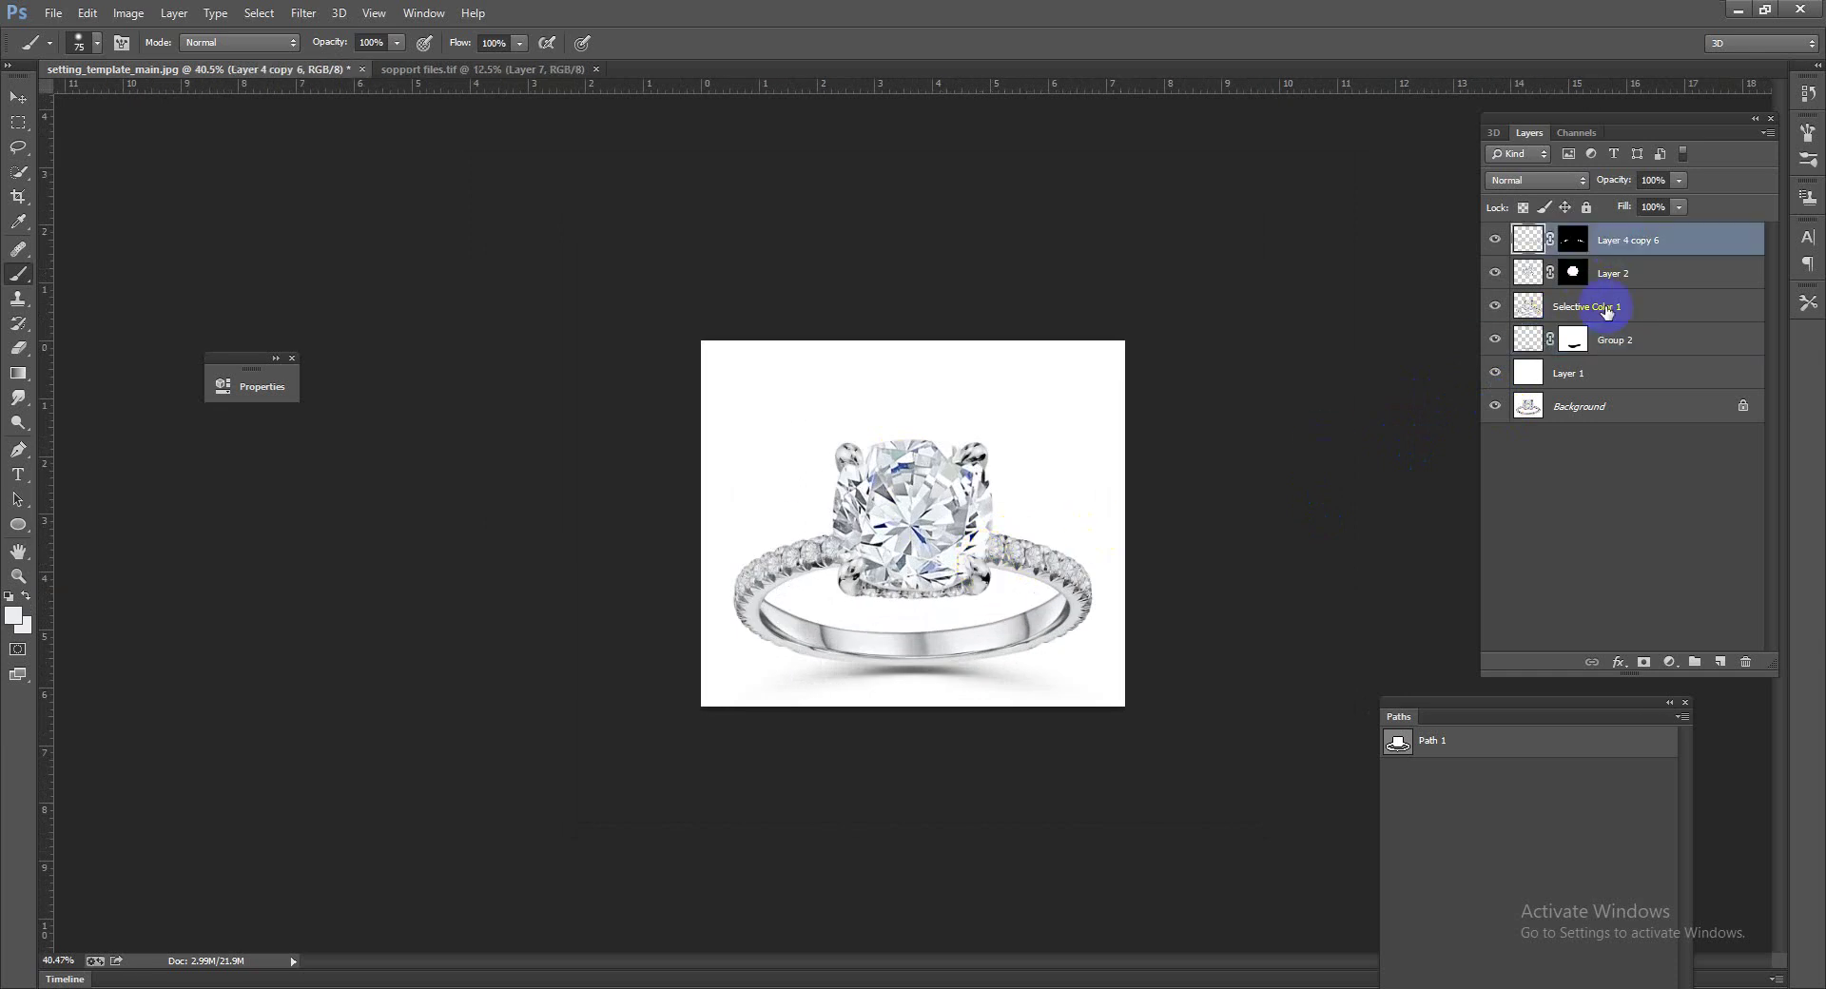
pyautogui.keyDown('shift'); pyautogui.click(1579, 377); pyautogui.keyUp('shift')
pyautogui.hotkey('ctrl', 'g')
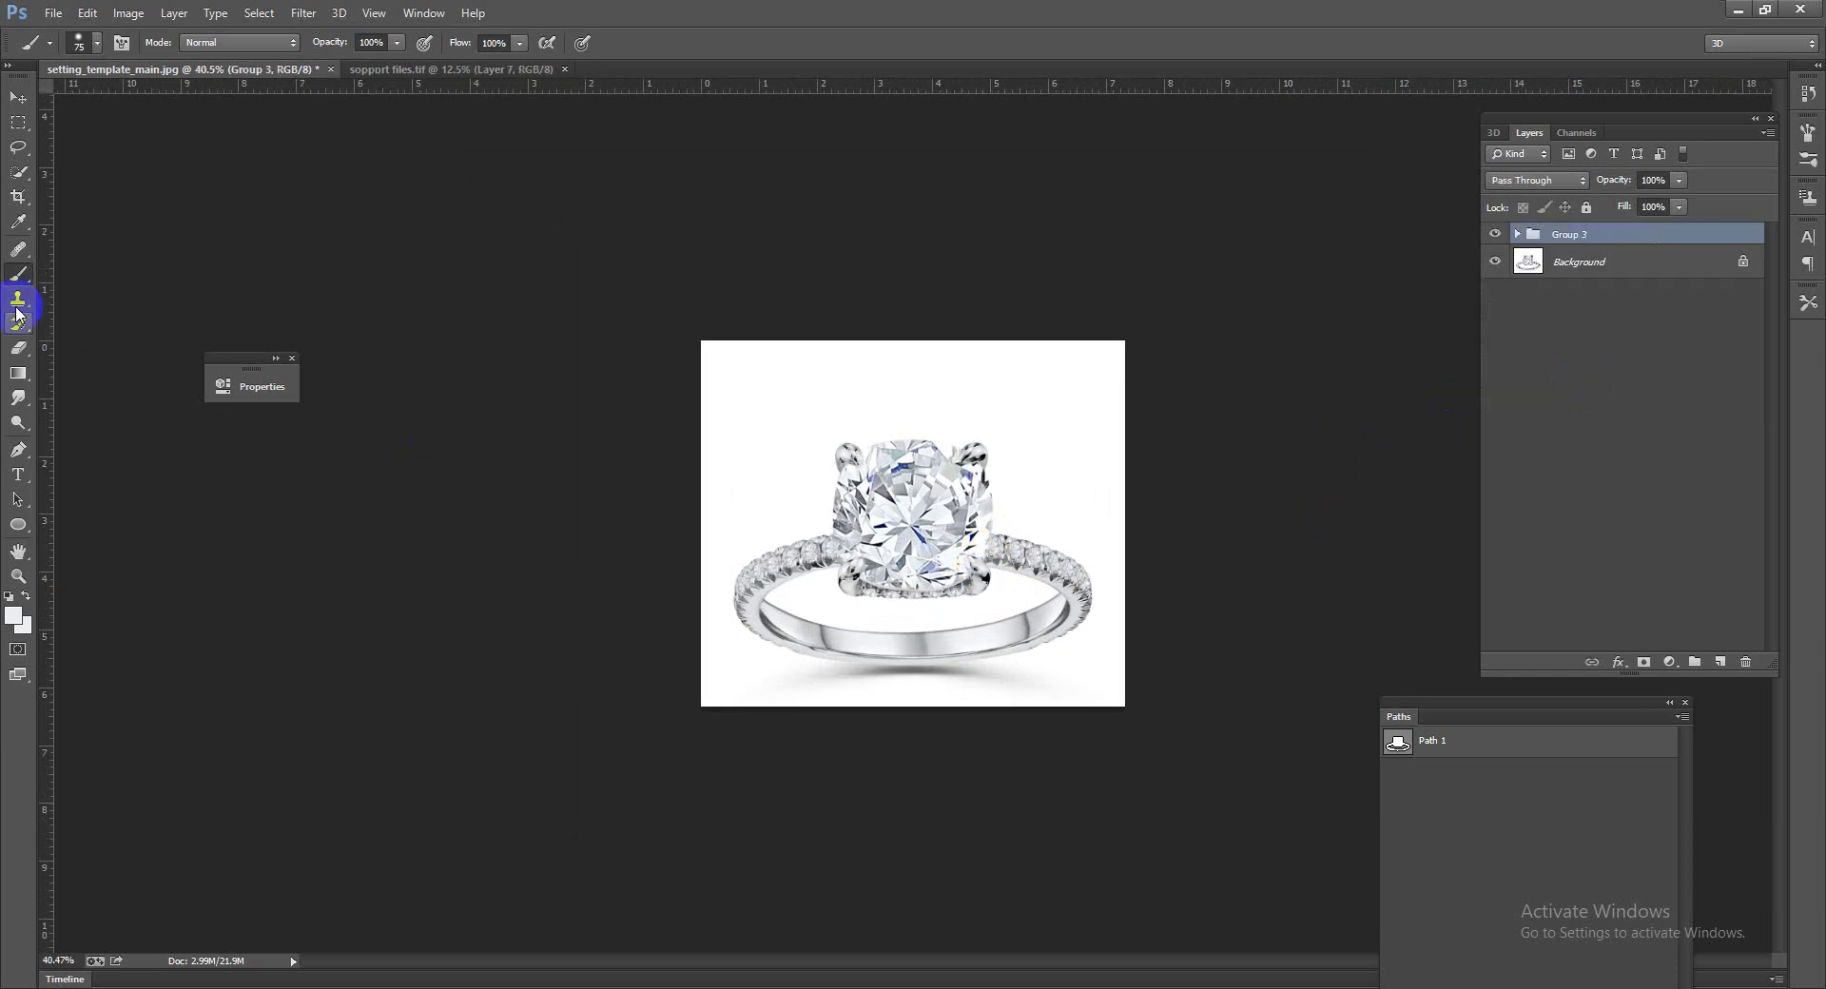
# Step: Crop the top, left and right edges tighter around the ring
pyautogui.click(17, 198)
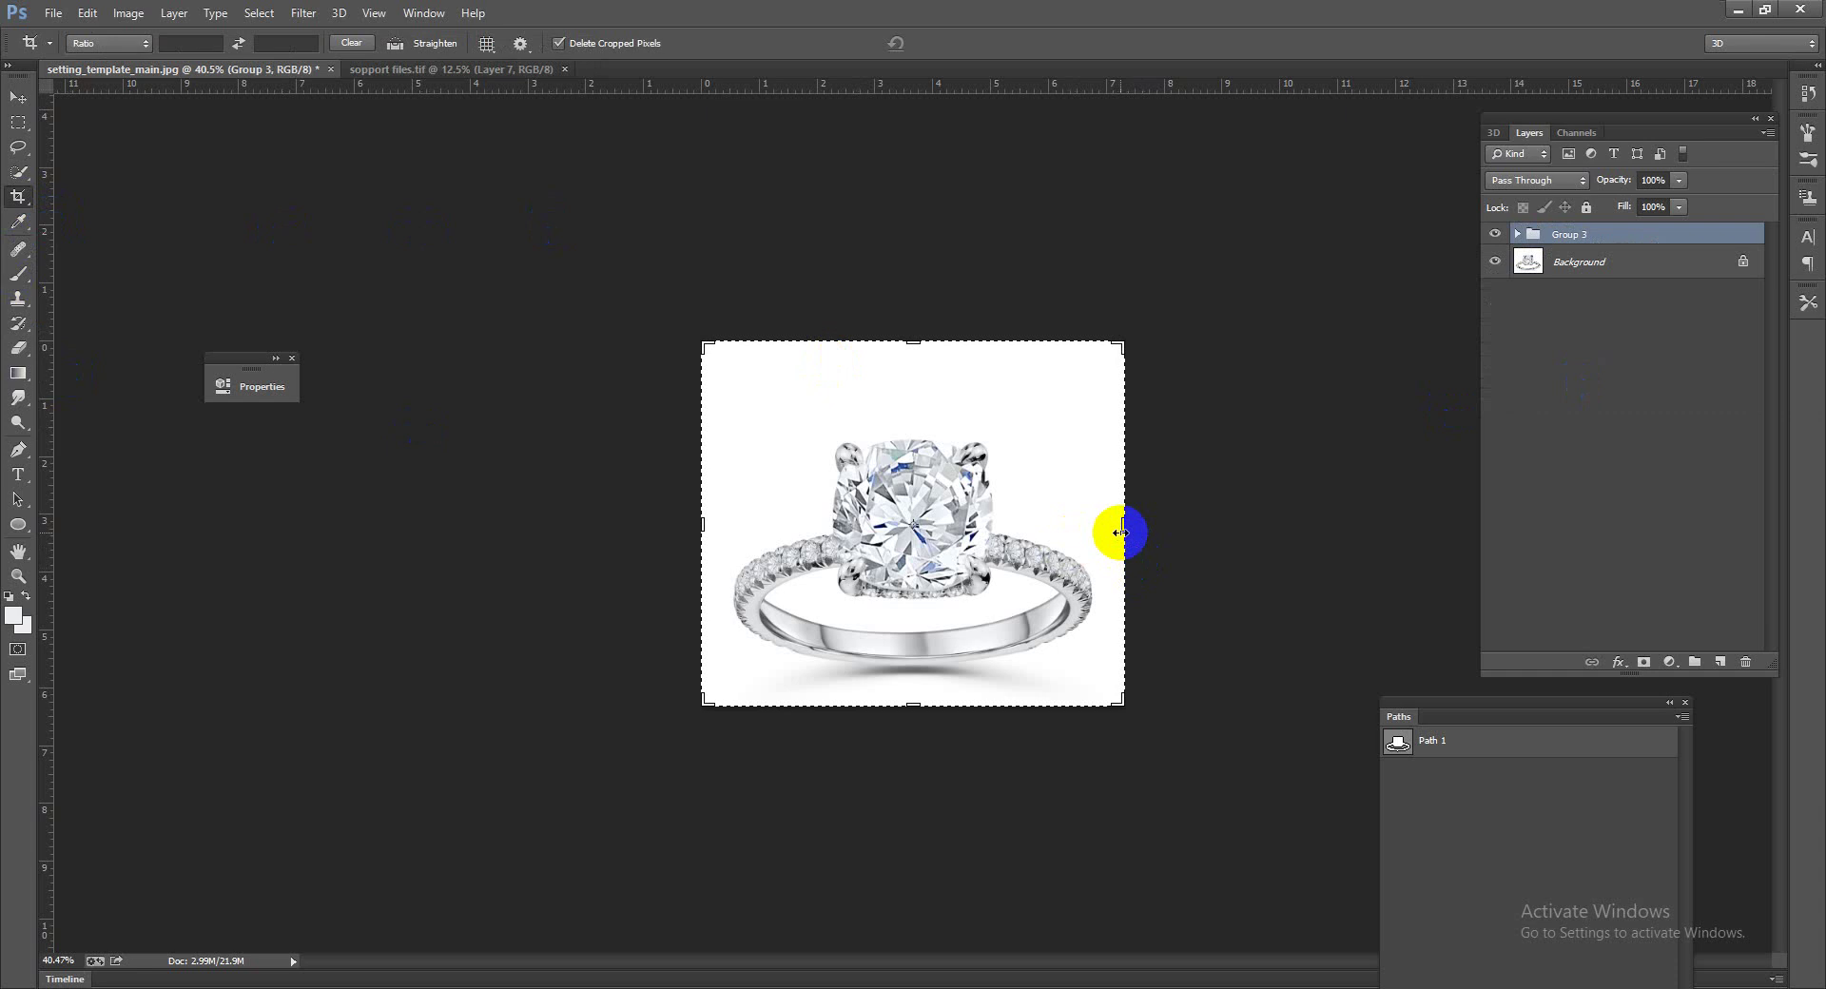
pyautogui.moveTo(914, 344); pyautogui.dragTo(913, 373)
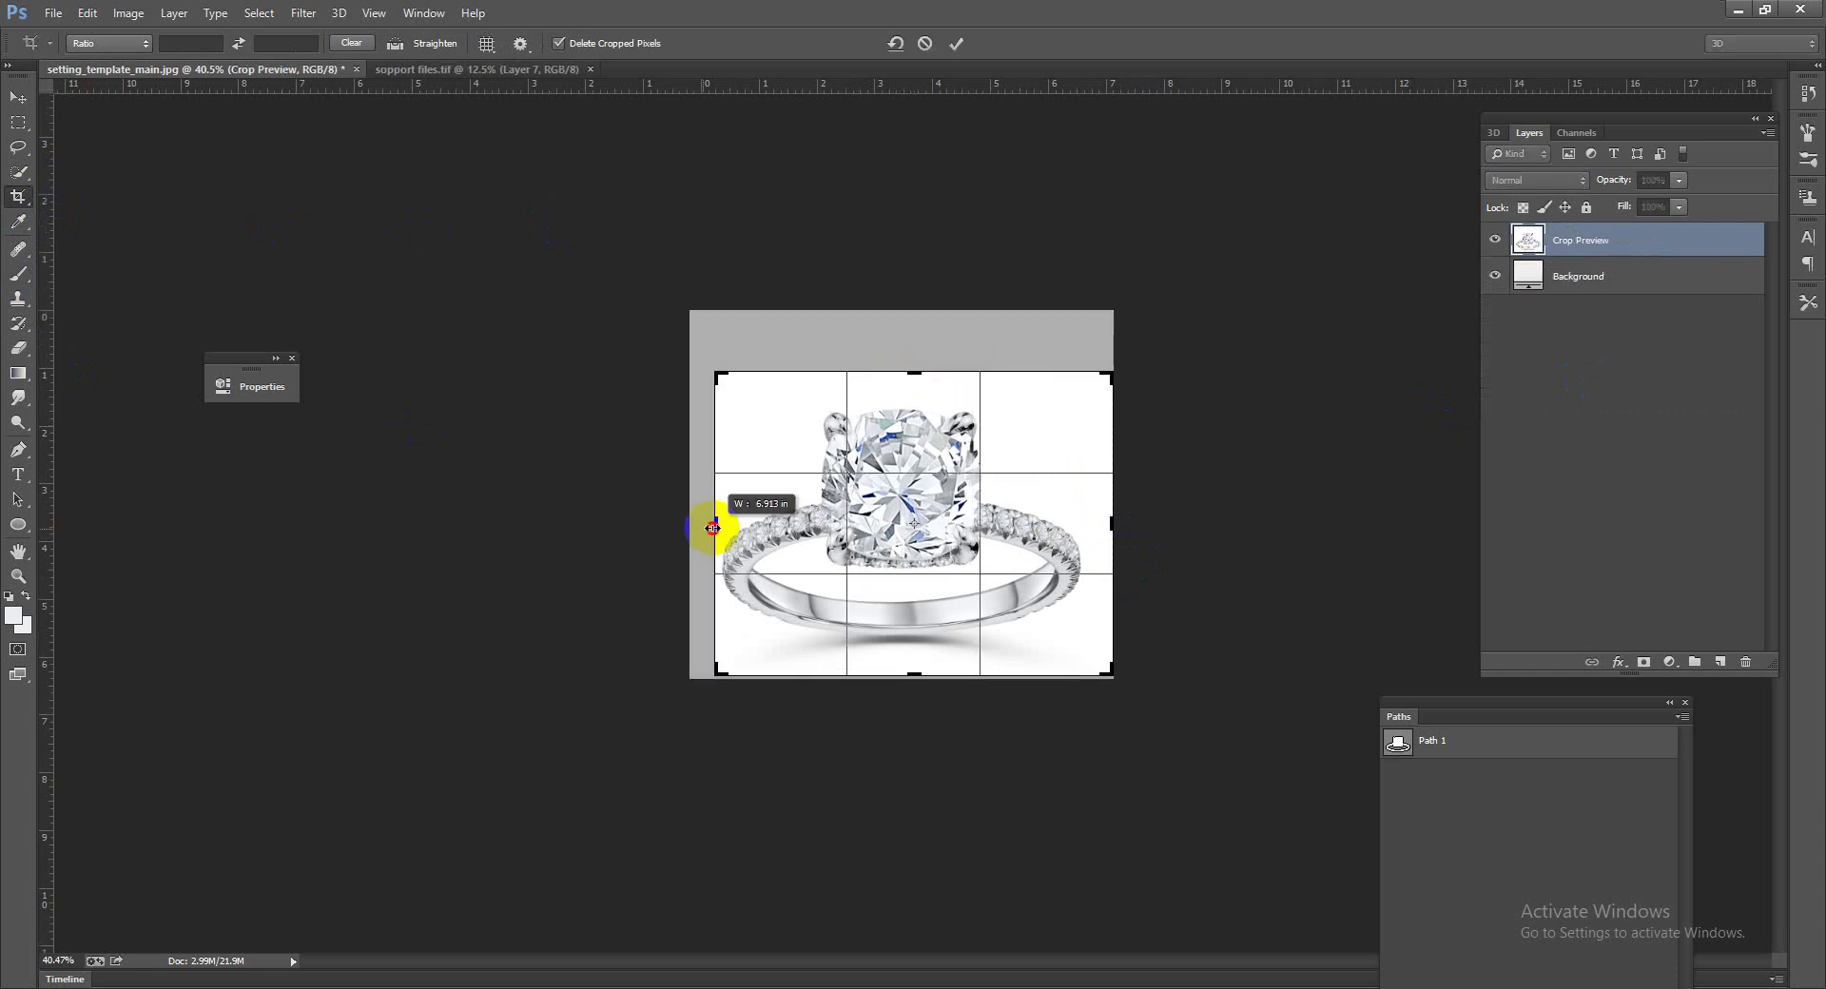
pyautogui.moveTo(708, 528); pyautogui.dragTo(709, 526)
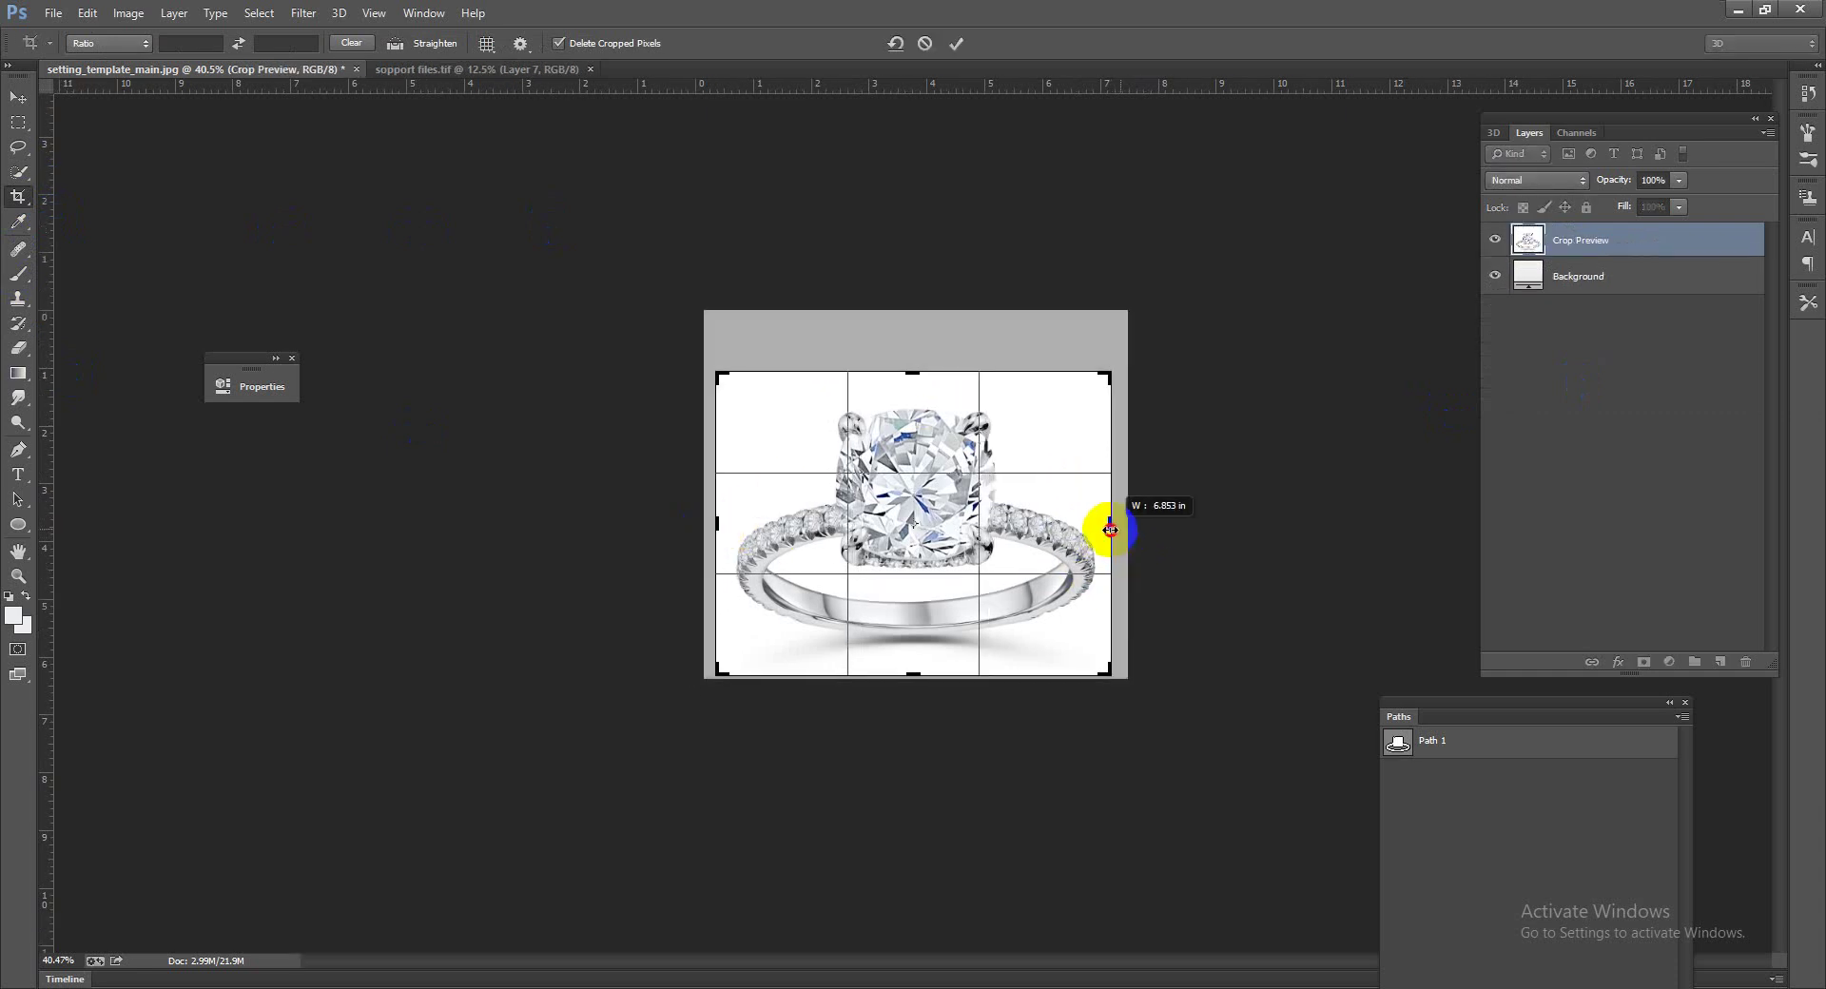
pyautogui.moveTo(1119, 531); pyautogui.dragTo(1141, 513)
pyautogui.doubleClick(1035, 567)
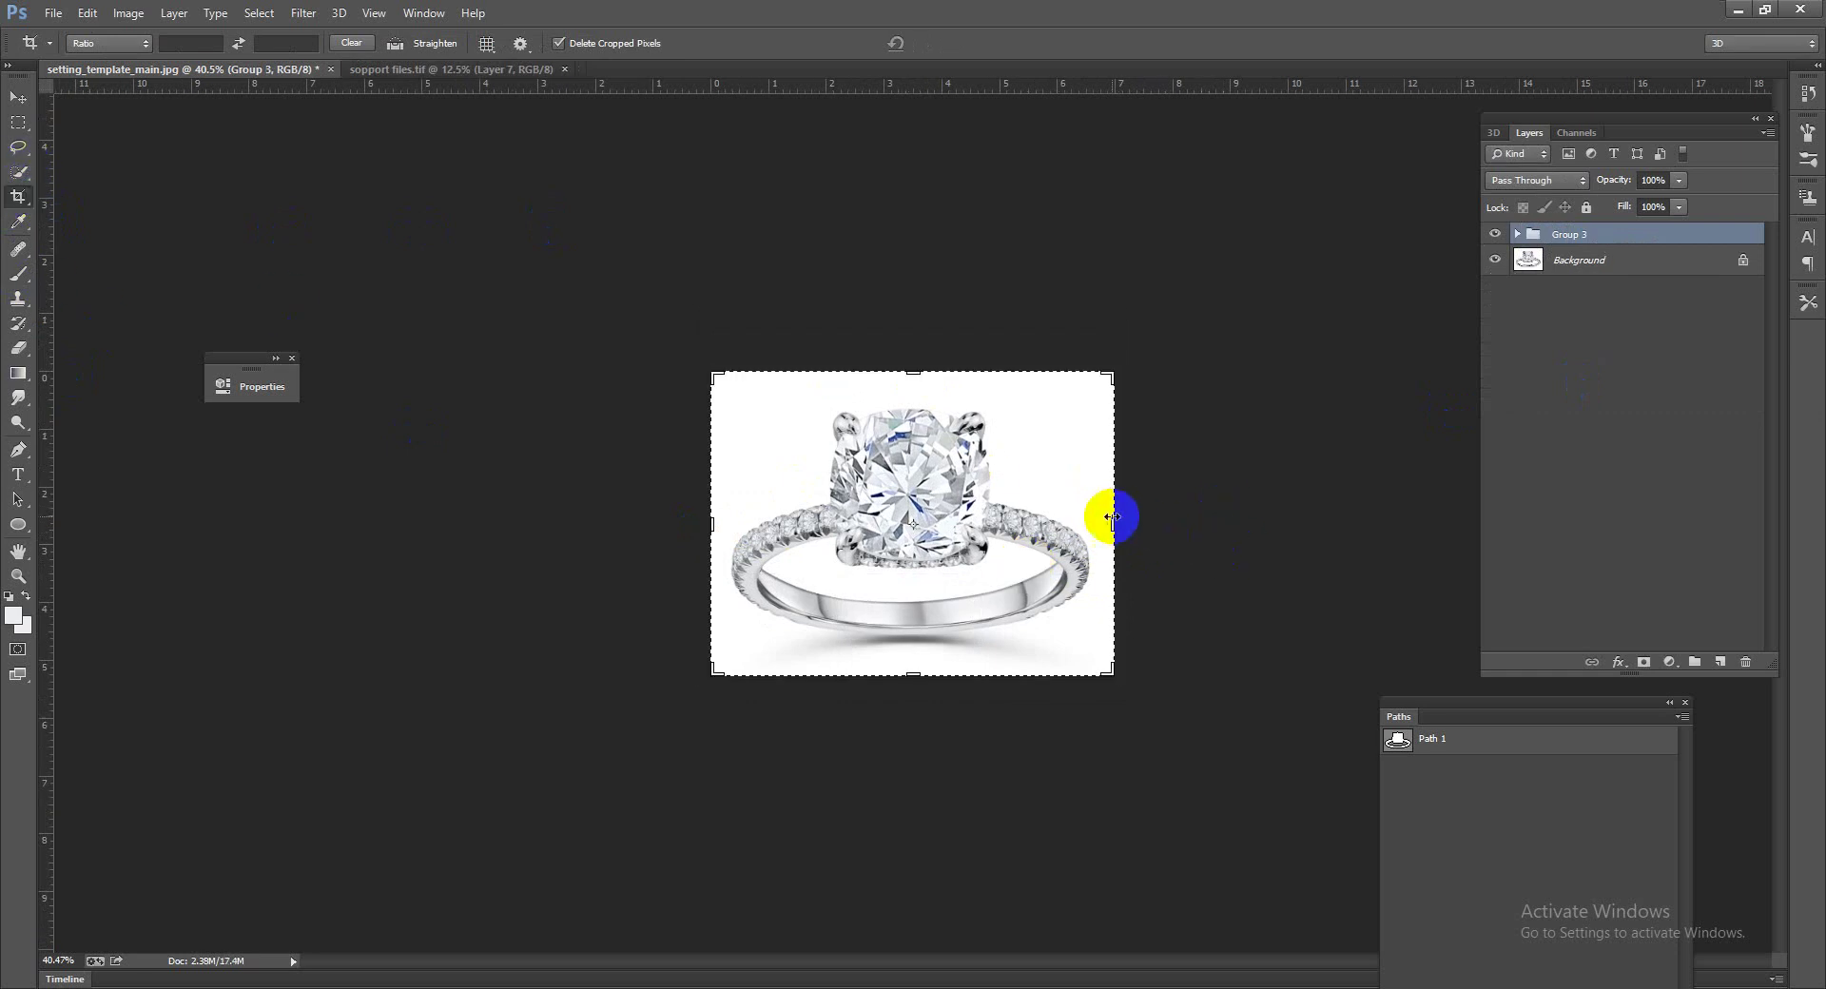
# Step: Widen the canvas rightward and move Group 3 into the right half beside the original
pyautogui.moveTo(1113, 518)
pyautogui.mouseDown()
pyautogui.moveTo(1253, 520)
pyautogui.moveTo(1322, 499)
pyautogui.mouseUp()
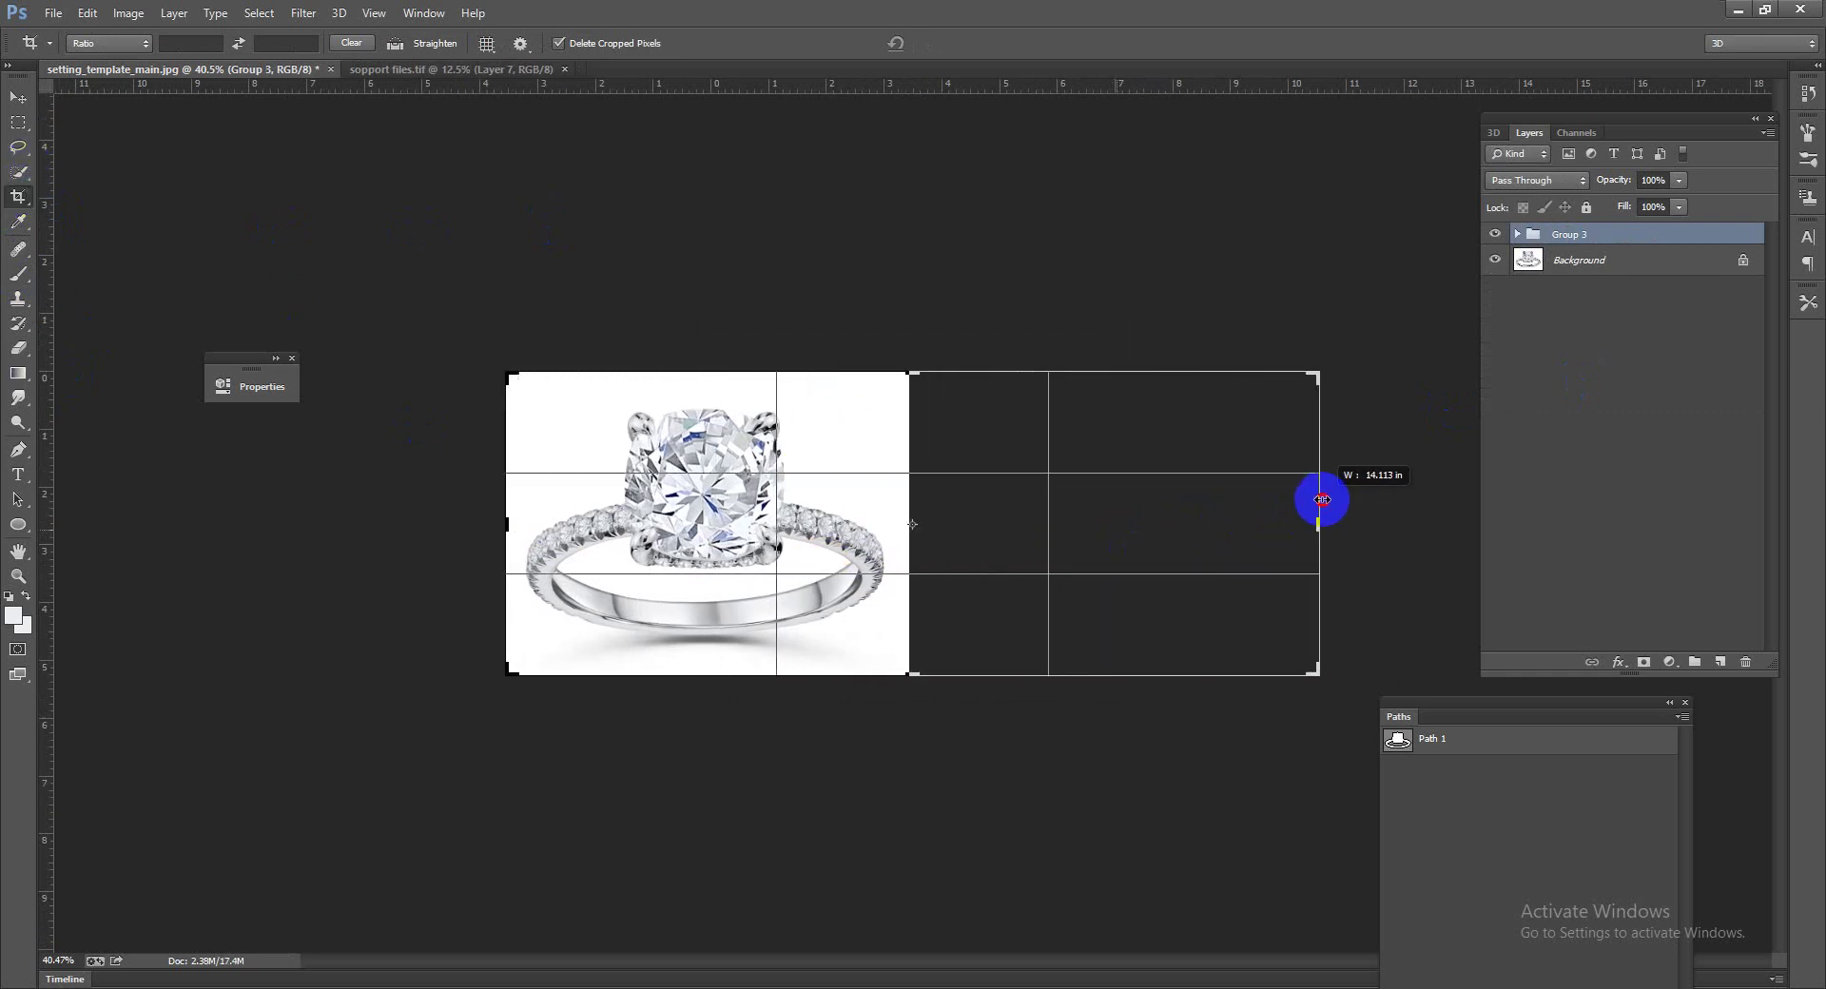
pyautogui.press('Return')
pyautogui.hotkey('ctrl', 't')
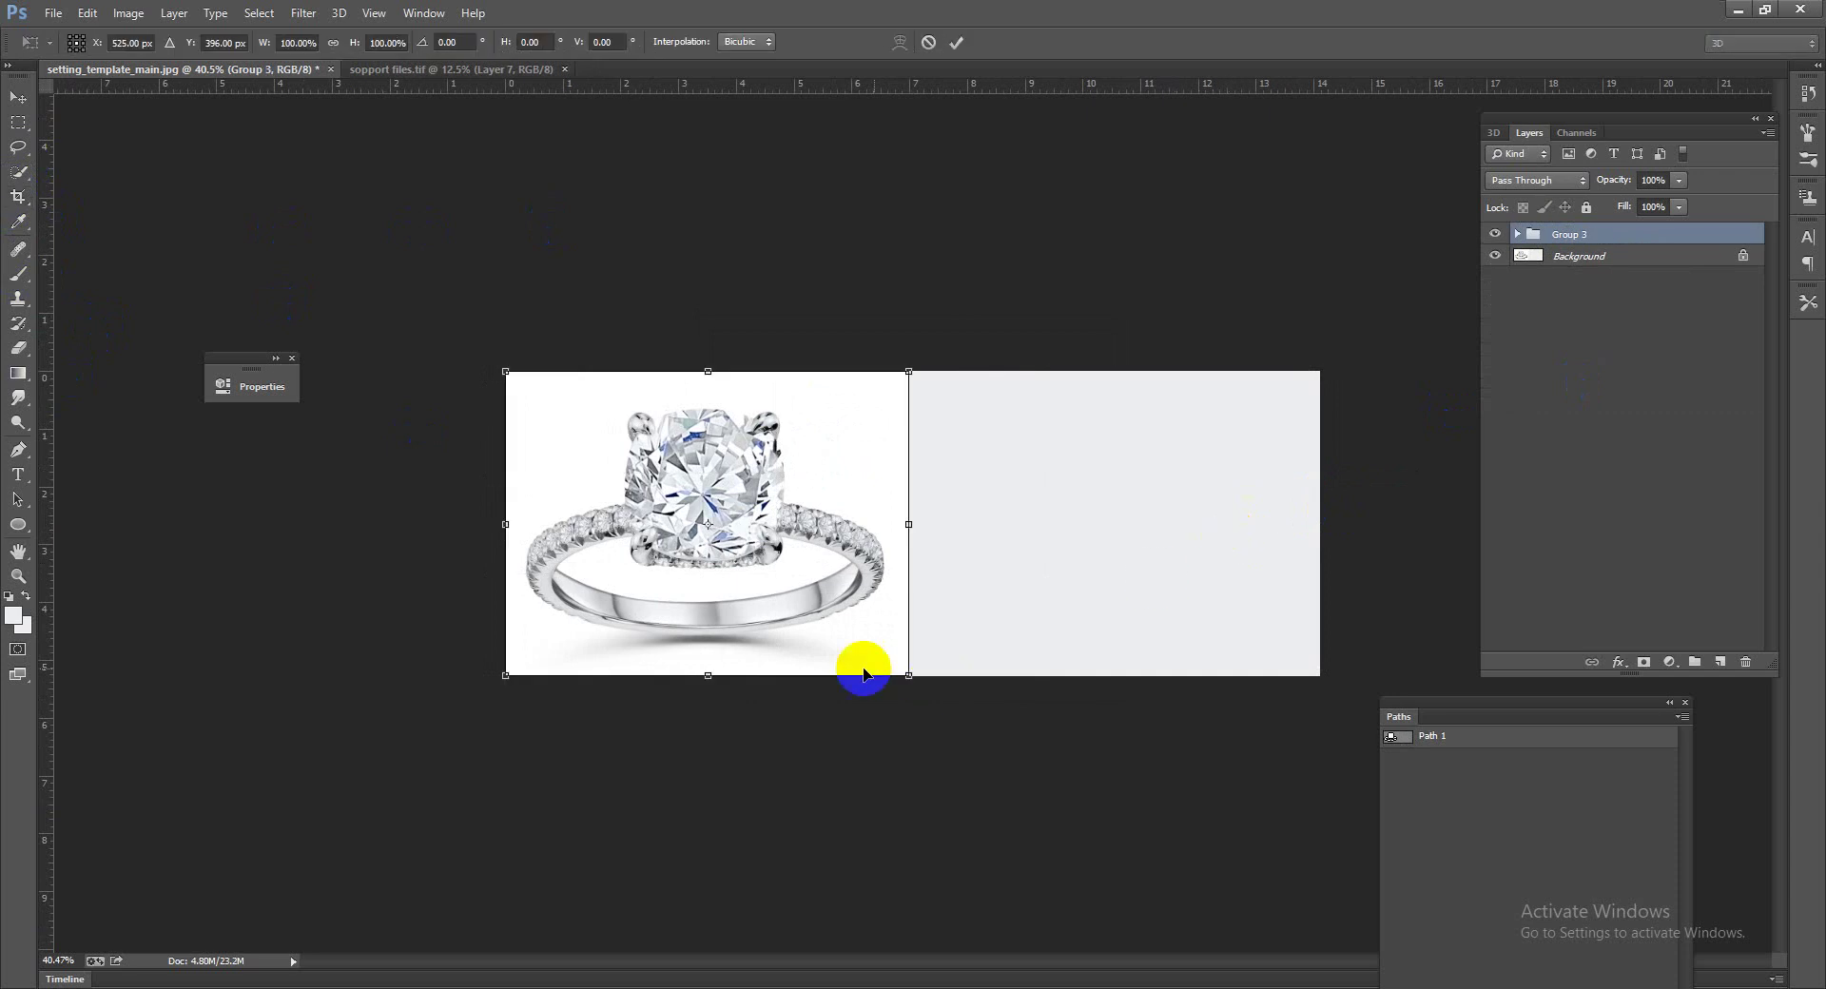
pyautogui.moveTo(863, 666); pyautogui.dragTo(1212, 603)
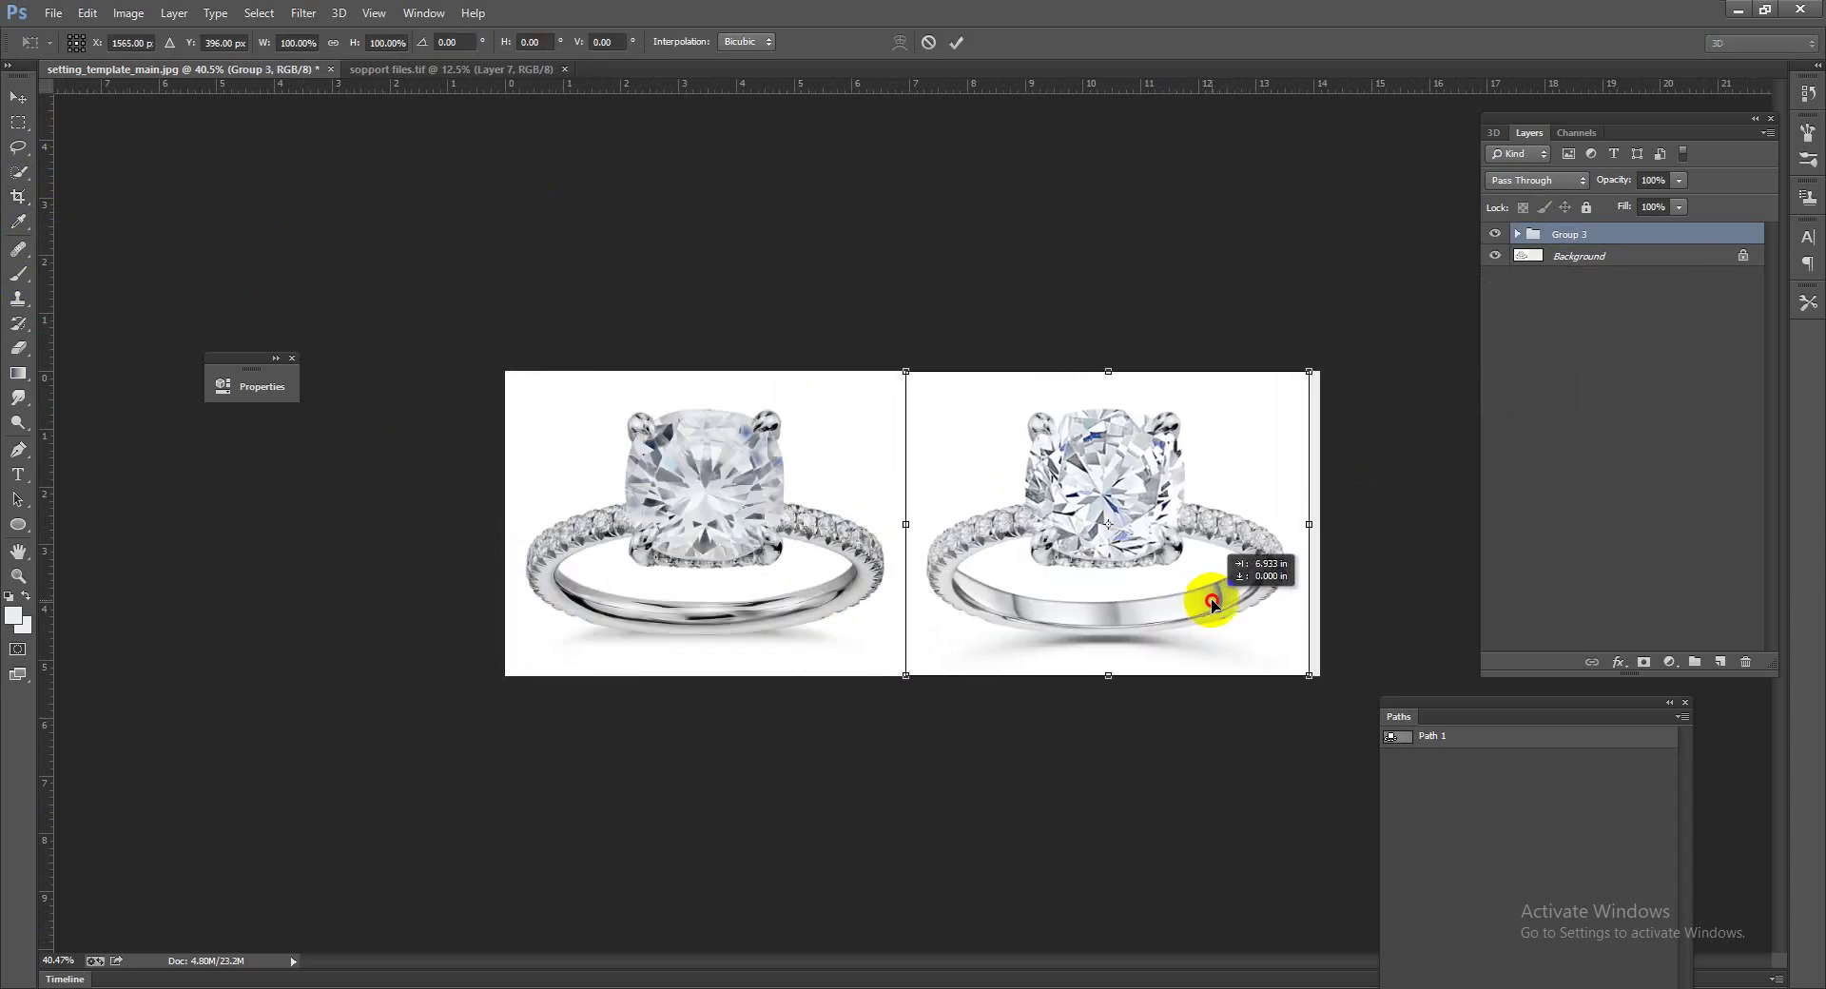
pyautogui.press('Return')
# Step: Return to the Crop tool and pan around the side-by-side comparison
pyautogui.press('c')
pyautogui.scroll(-3, 1189, 609)
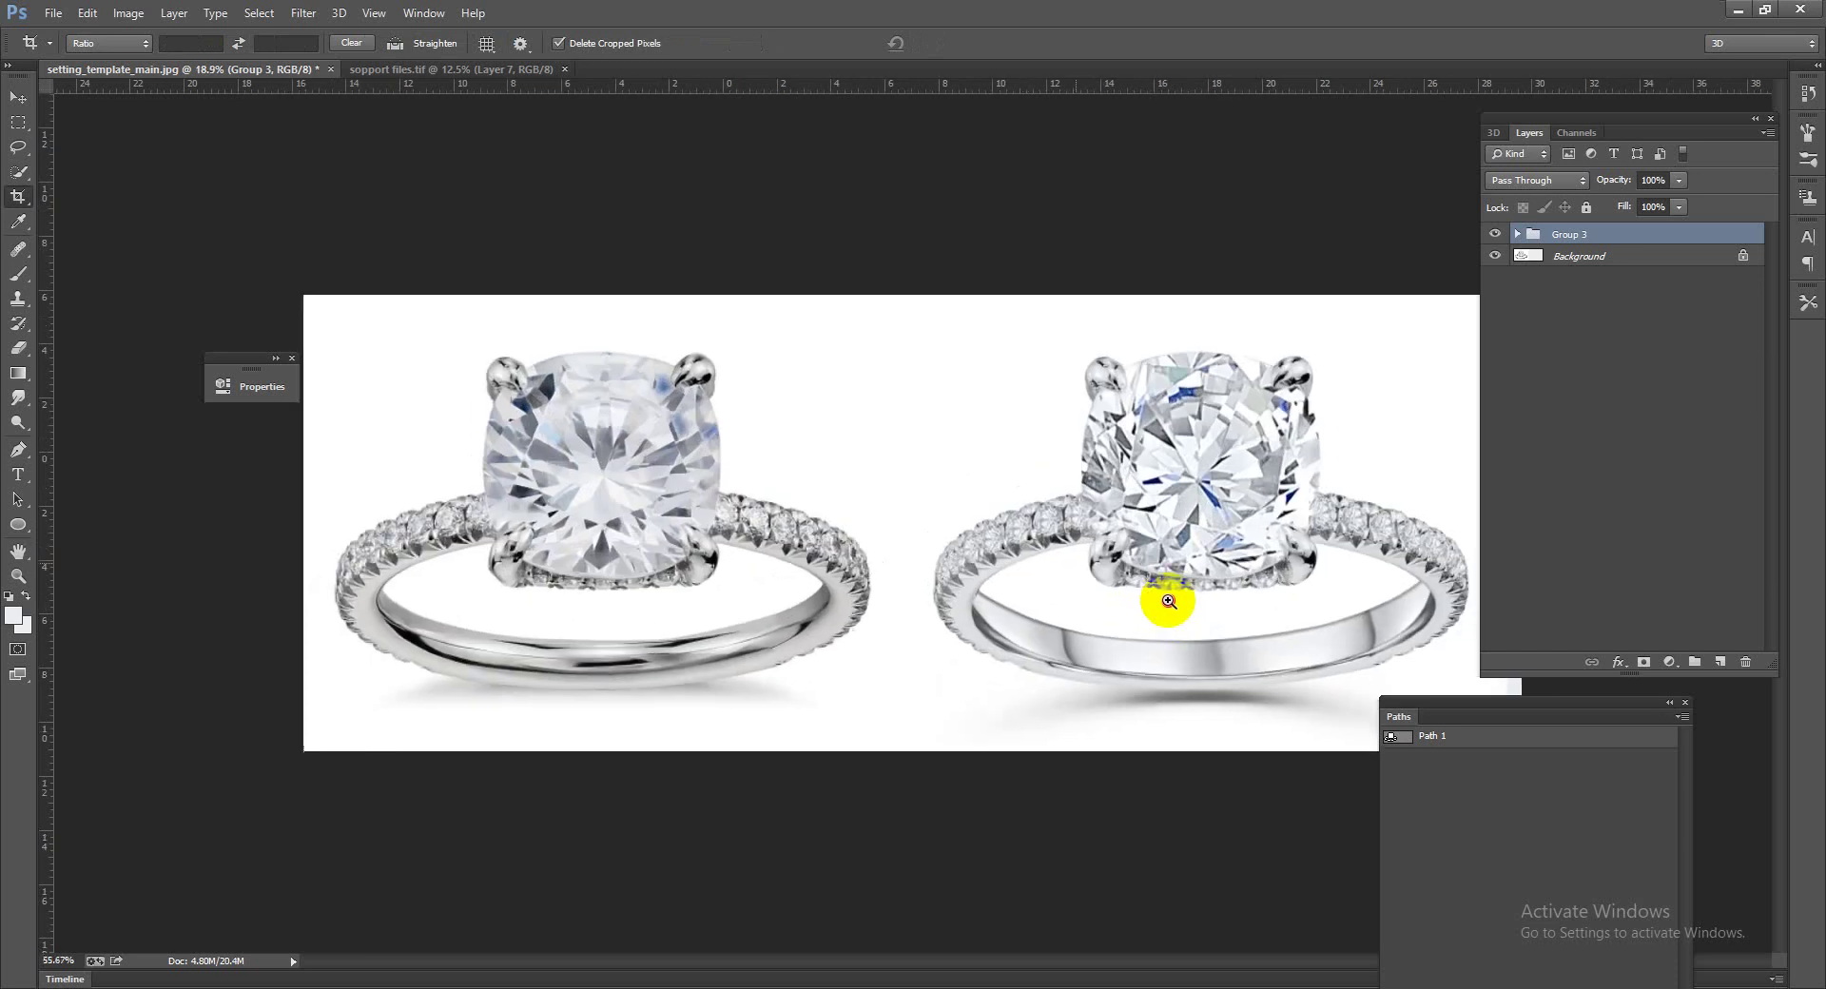
pyautogui.scroll(5, 1168, 616)
pyautogui.scroll(-3, 992, 471)
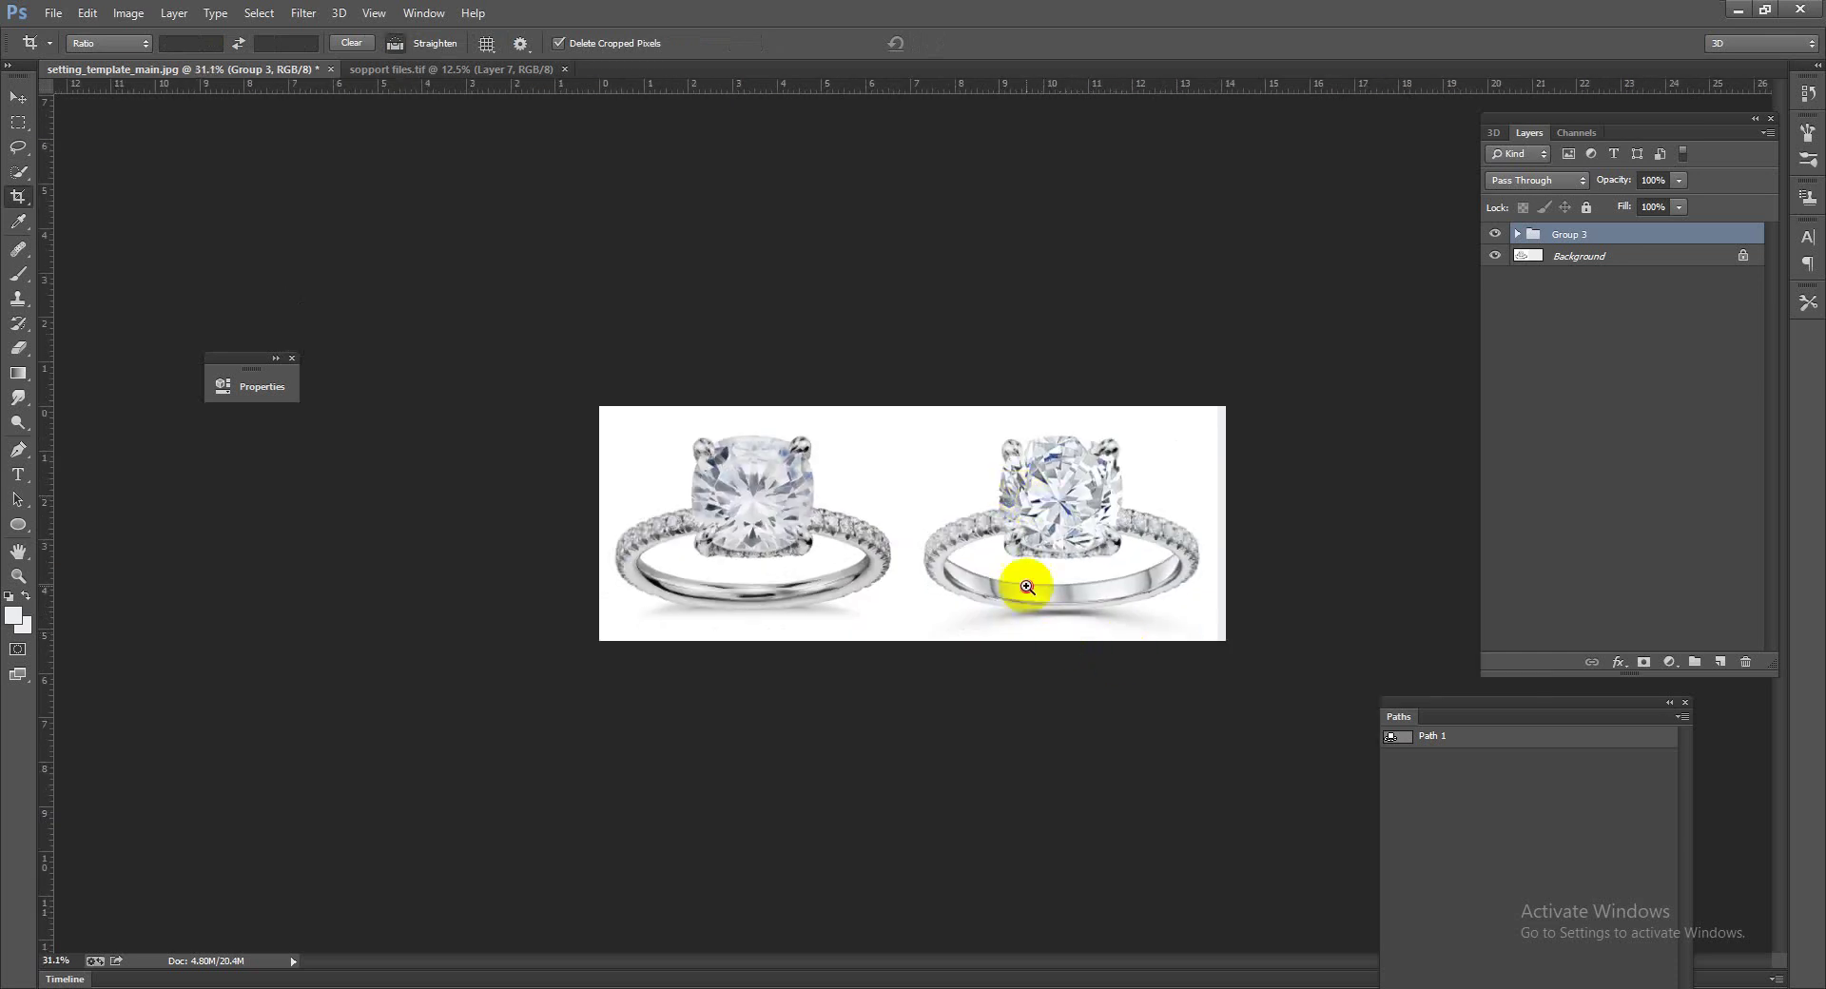
pyautogui.scroll(-2, 1019, 570)
pyautogui.scroll(2, 1046, 562)
pyautogui.scroll(3, 1132, 590)
pyautogui.scroll(2, 1168, 597)
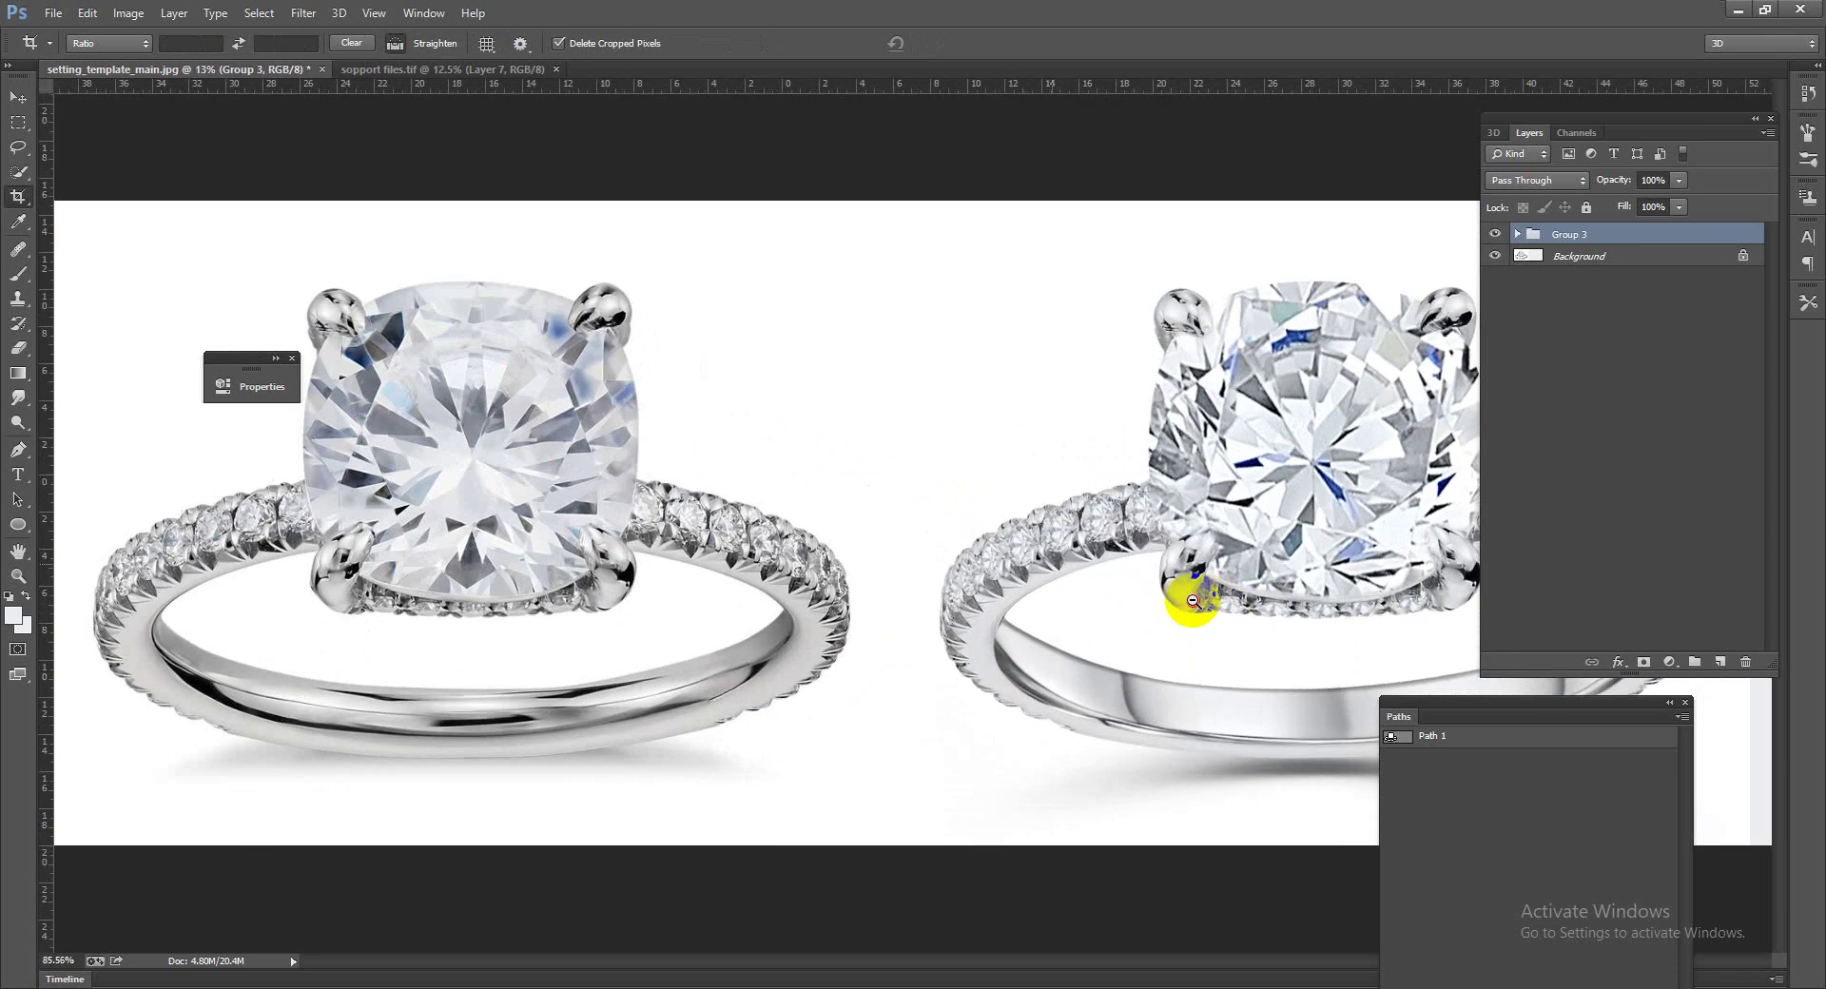
pyautogui.scroll(-2, 1179, 599)
pyautogui.scroll(3, 1154, 575)
pyautogui.hscroll(3, 1180, 590)
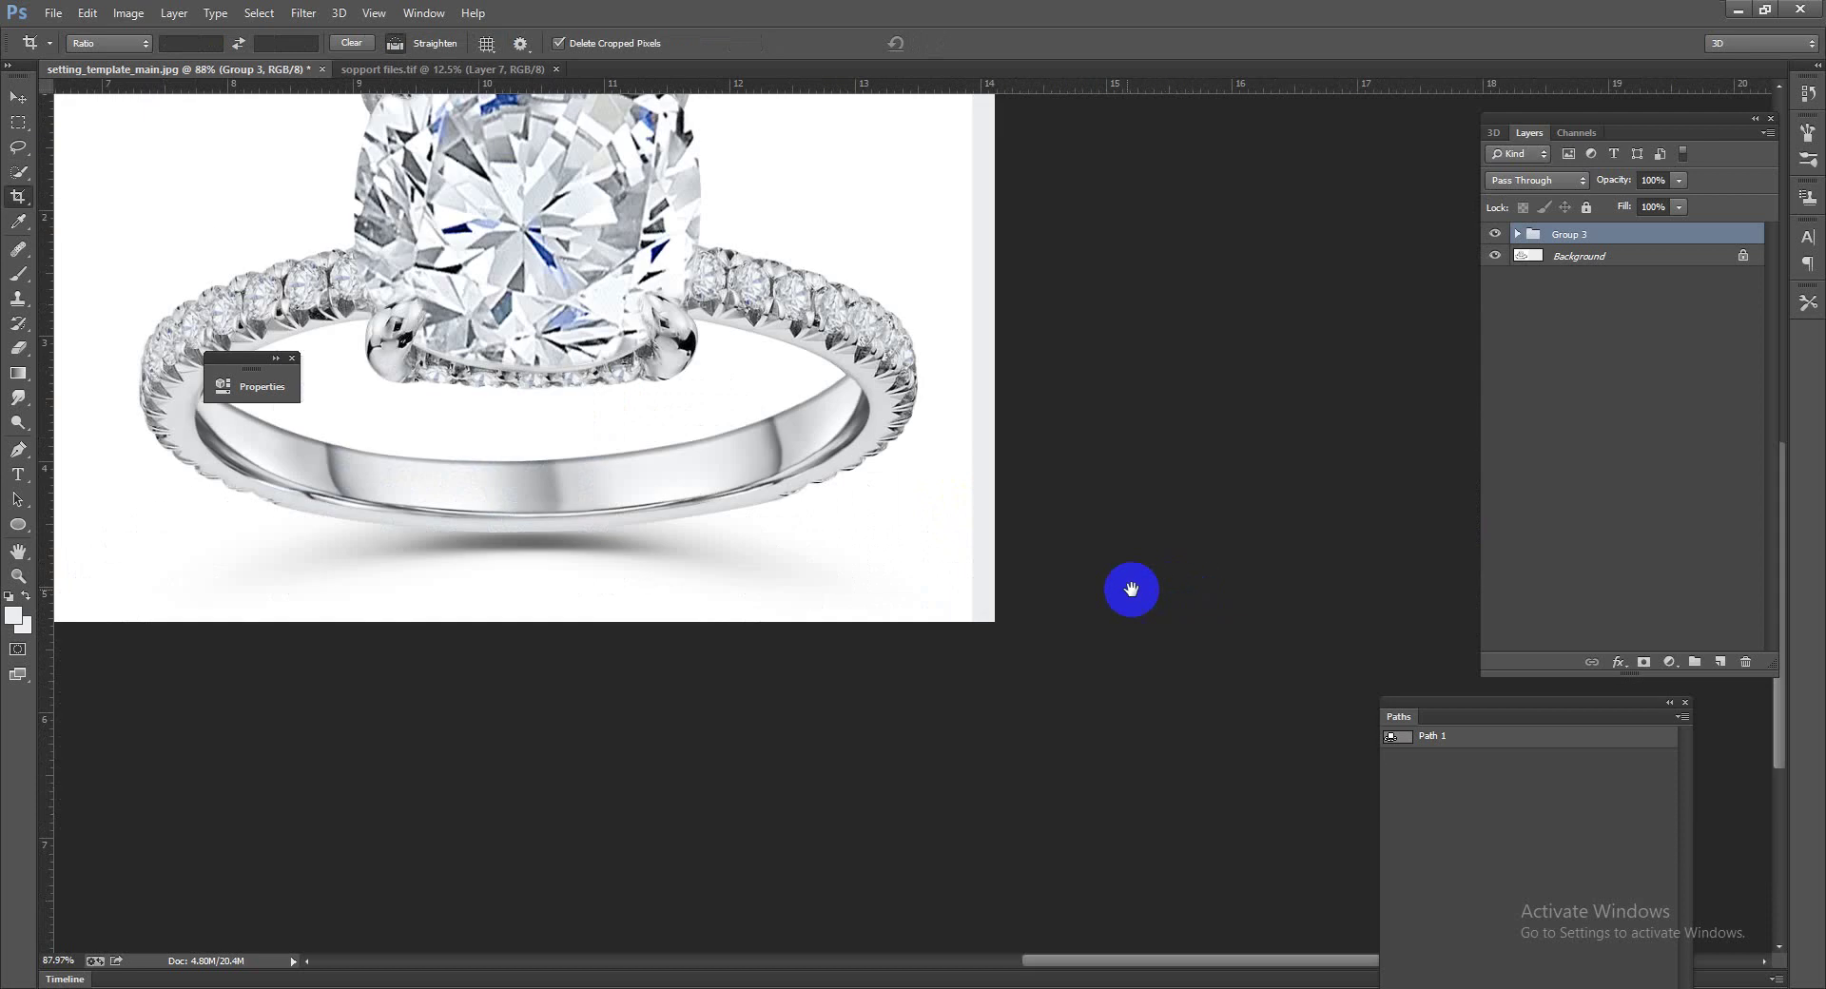
pyautogui.scroll(-3, 837, 476)
pyautogui.scroll(-1, 828, 452)
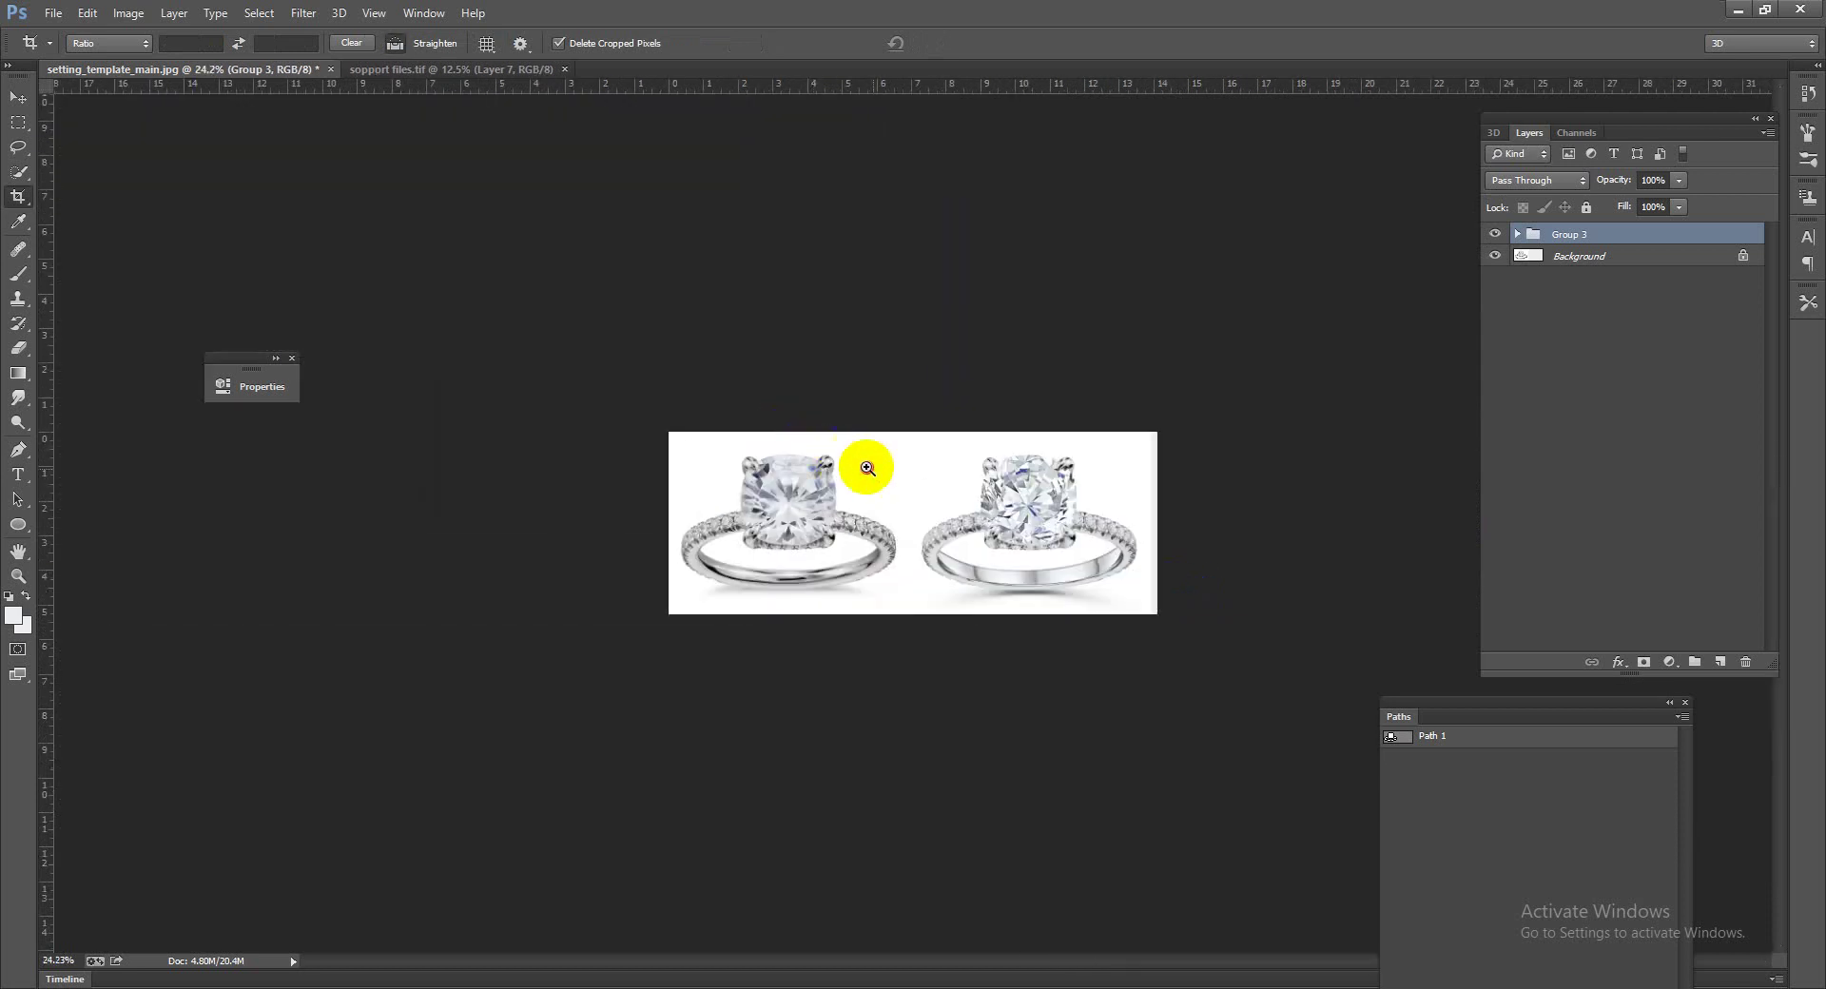